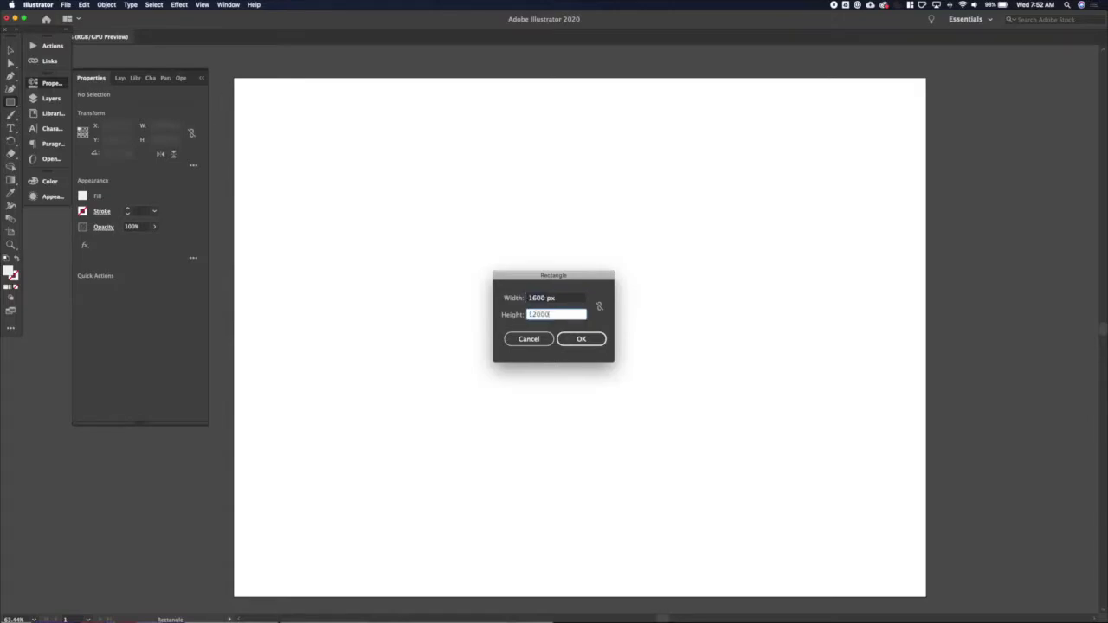
Position the 1600 × 1200 px background rectangle at X 0, Y 0 and lock it.
click(111, 127)
text(0)
key(Tab)
text(0)
key(Tab)
key(Return)
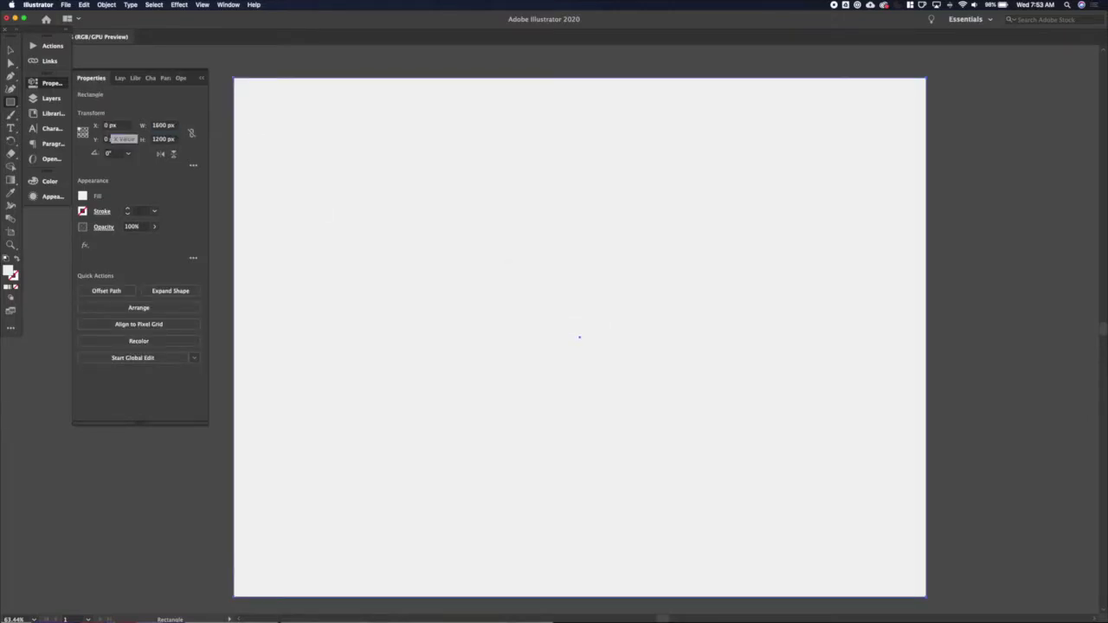
key(super+2)
Draw a card rectangle about 947 × 627 px on the artboard, fill it white and move it to about X 311, Y 252 px.
drag(352, 177, 762, 448)
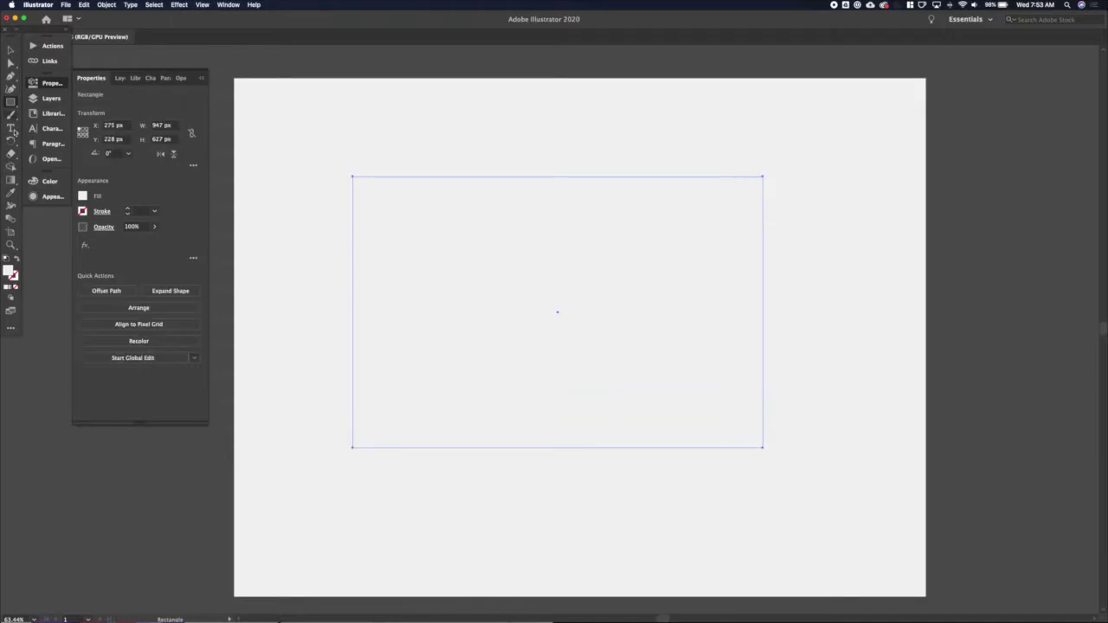
click(82, 196)
click(18, 237)
key(v)
drag(426, 250, 441, 261)
scroll(441, 260, up, 5)
scroll(441, 260, right, 3)
scroll(441, 261, down, 2)
Draw a rectangle about 382 × 471 px in the card's left half, fill it light grey and shift it to about X 375, Y 318 px.
key(m)
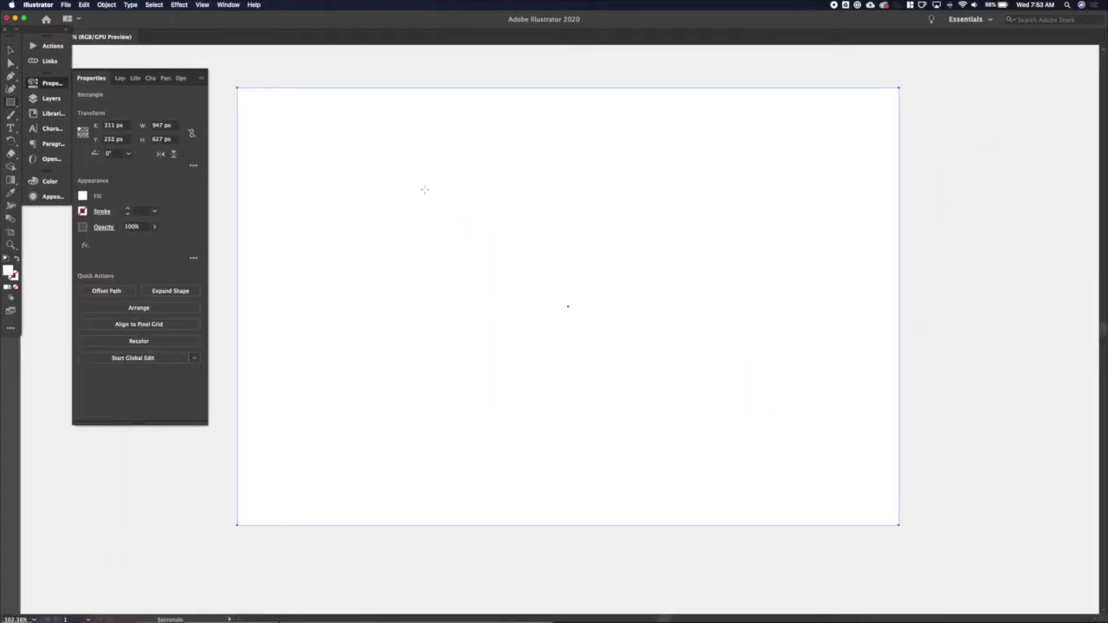
mouse_move(285, 142)
mouse_down()
mouse_move(374, 227)
mouse_move(843, 312)
mouse_move(581, 468)
mouse_move(542, 473)
mouse_move(552, 470)
mouse_up()
click(84, 197)
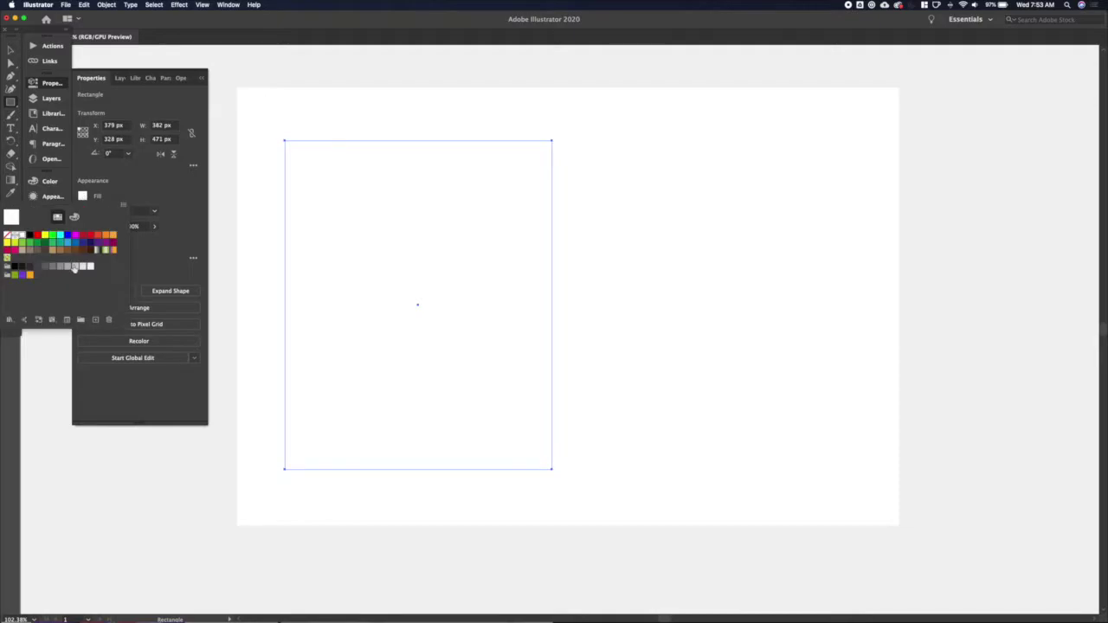
click(74, 266)
click(528, 322)
click(521, 340)
key(v)
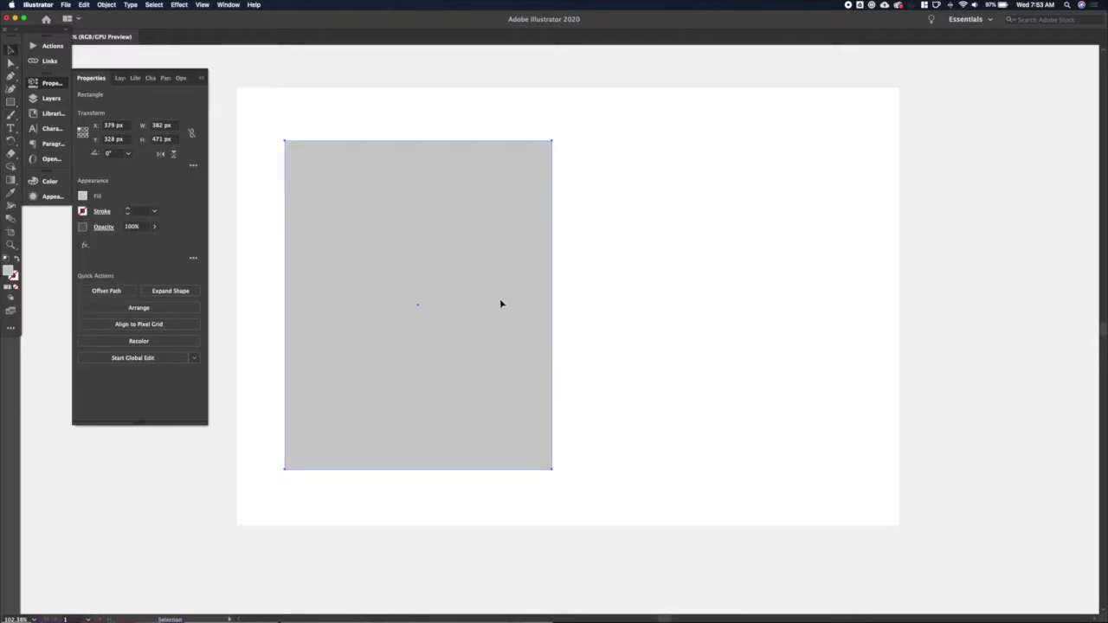
drag(502, 304, 500, 299)
Add centre-aligned text "Drag files to upload" and place it around the middle of the grey panel.
key(t)
click(609, 158)
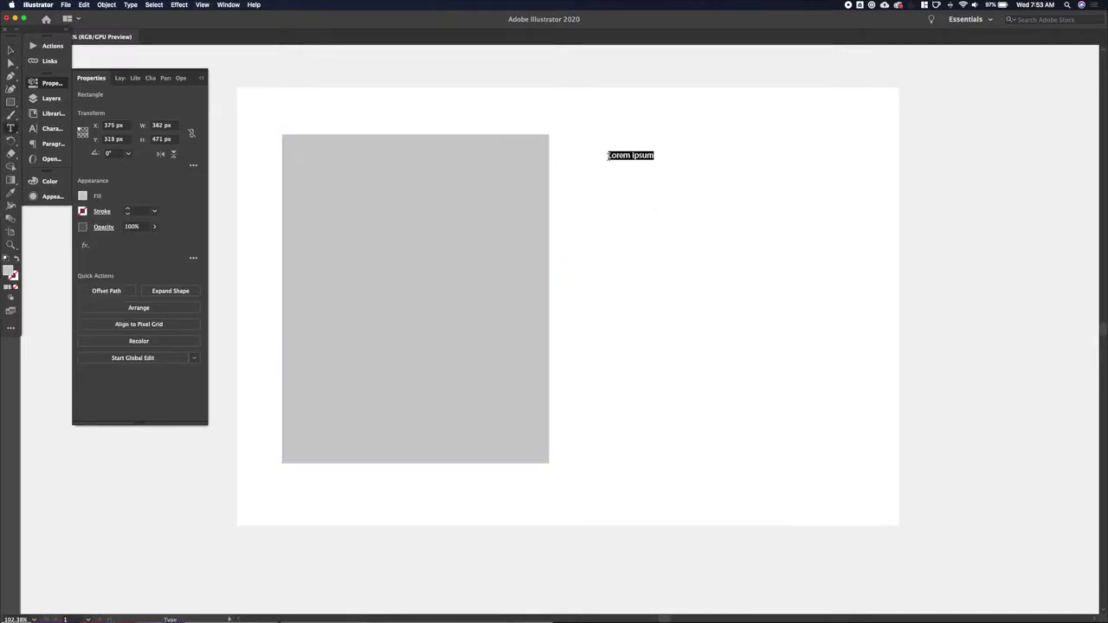
text(Upload)
double_click(608, 156)
key(BackSpace)
text(Drag)
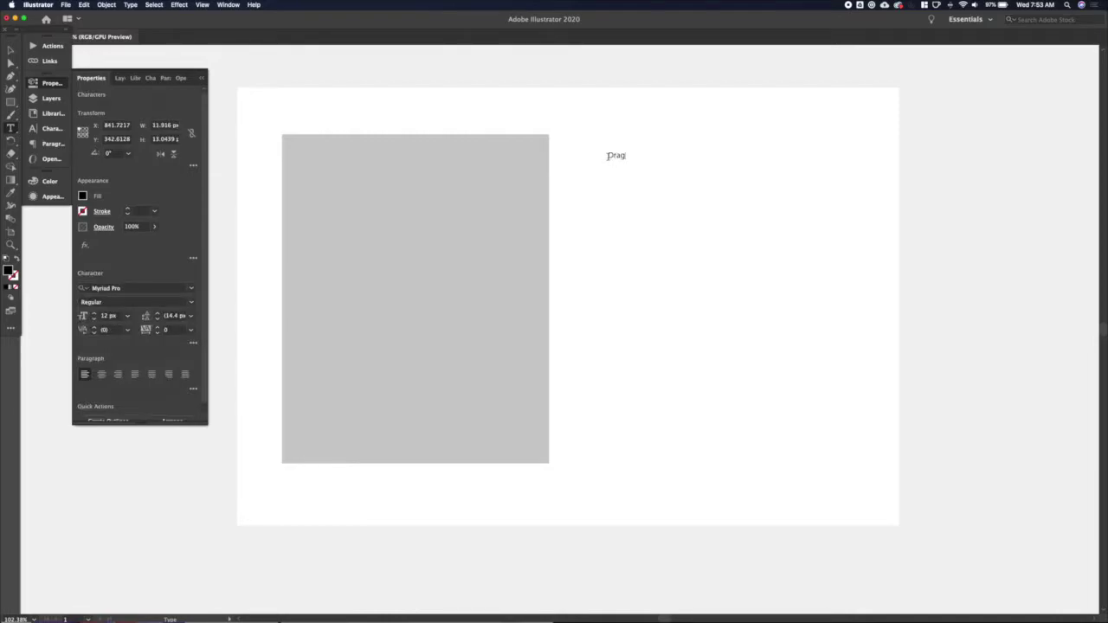
text( files to upload)
key(super+shift+c)
key(Escape)
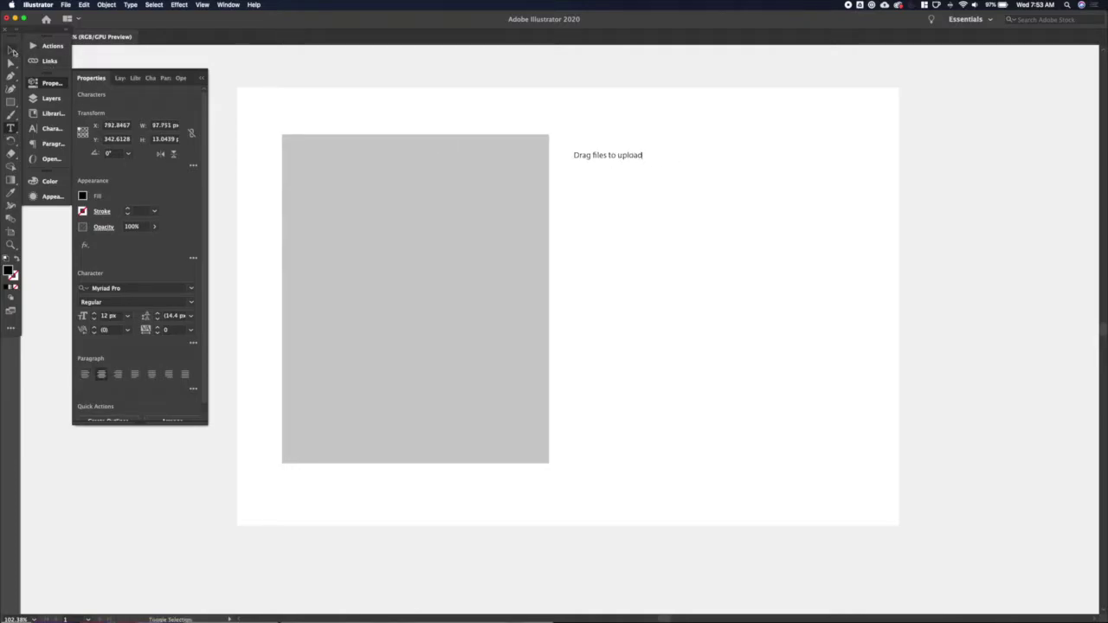
drag(588, 157, 390, 284)
Draw a black icon placeholder square about 42 px wide above the upload text and nudge it right over the text.
key(m)
mouse_move(385, 230)
mouse_down()
mouse_move(430, 276)
mouse_move(414, 260)
mouse_up()
key(v)
key(shift+Right)
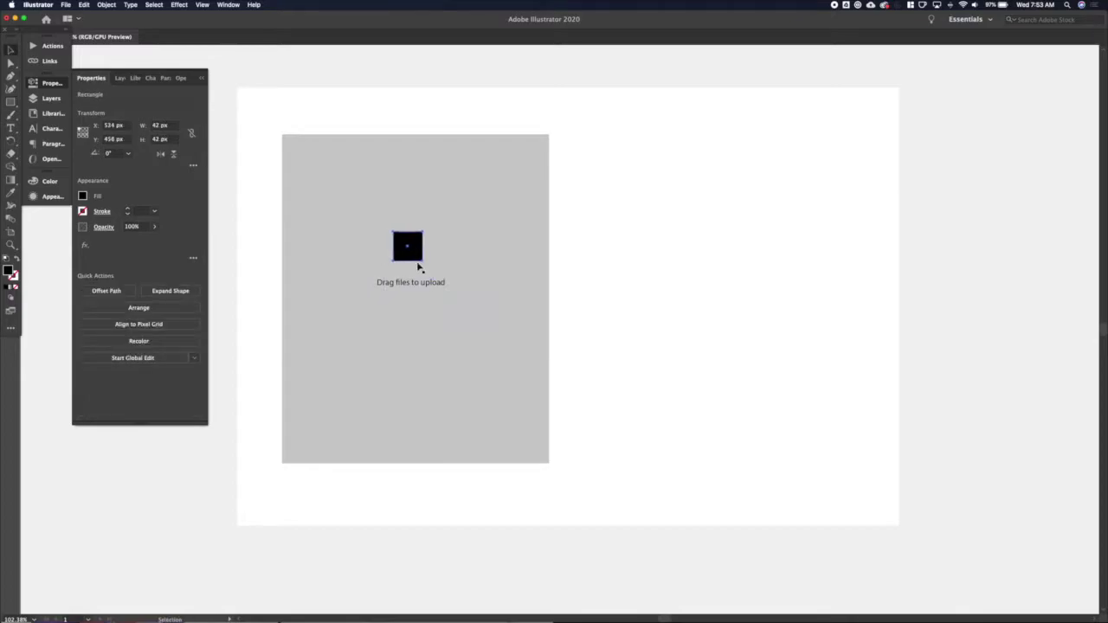
Enlarge the "Drag files to upload" text to 18 px and nudge it to line up under the black square.
click(424, 284)
key(super+shift+period)
key(super+shift+period)
key(super+shift+period)
key(Right)
key(Right)
key(Right)
key(Right)
Duplicate the upload text directly below itself and change the copy's wording to "or".
drag(427, 290, 428, 313)
double_click(428, 313)
key(super+a)
text(Or )
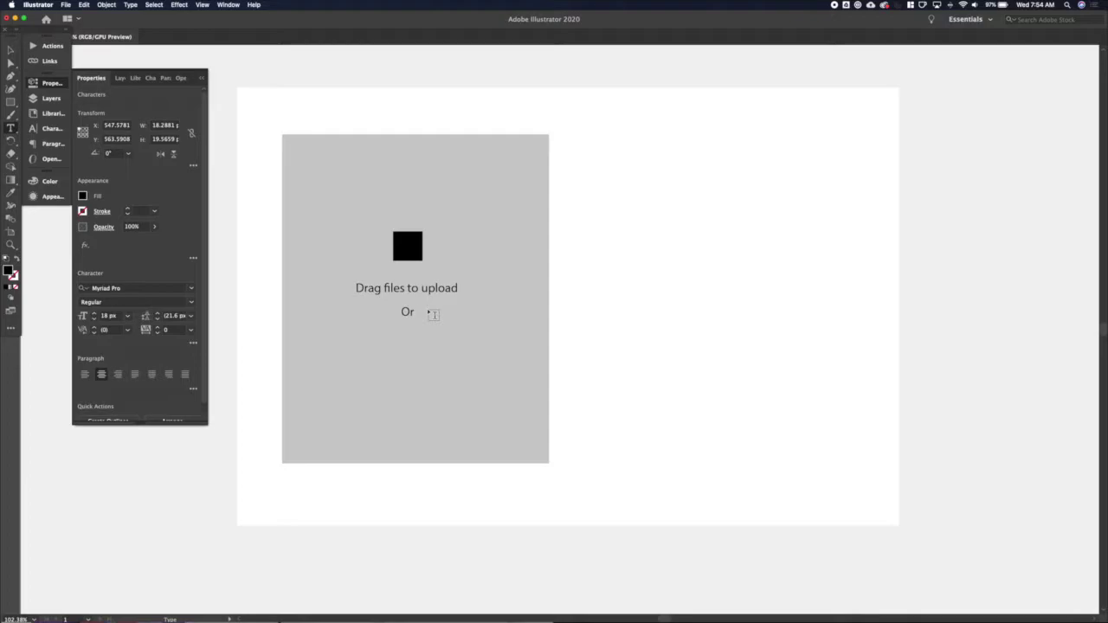
text( browse F)
key(BackSpace)
key(BackSpace)
click(398, 313)
key(BackSpace)
key(BackSpace)
key(BackSpace)
double_click(399, 312)
text(or)
Reduce the "or" text to 12 px and move it closer to the line above.
click(10, 50)
key(shift+super+comma)
key(shift+super+comma)
key(shift+super+comma)
key(shift+Up)
key(shift+Up)
key(shift+Down)
Add 12 px text "Browse Files" centred below "or".
key(t)
click(408, 324)
text(Browse Files)
key(Escape)
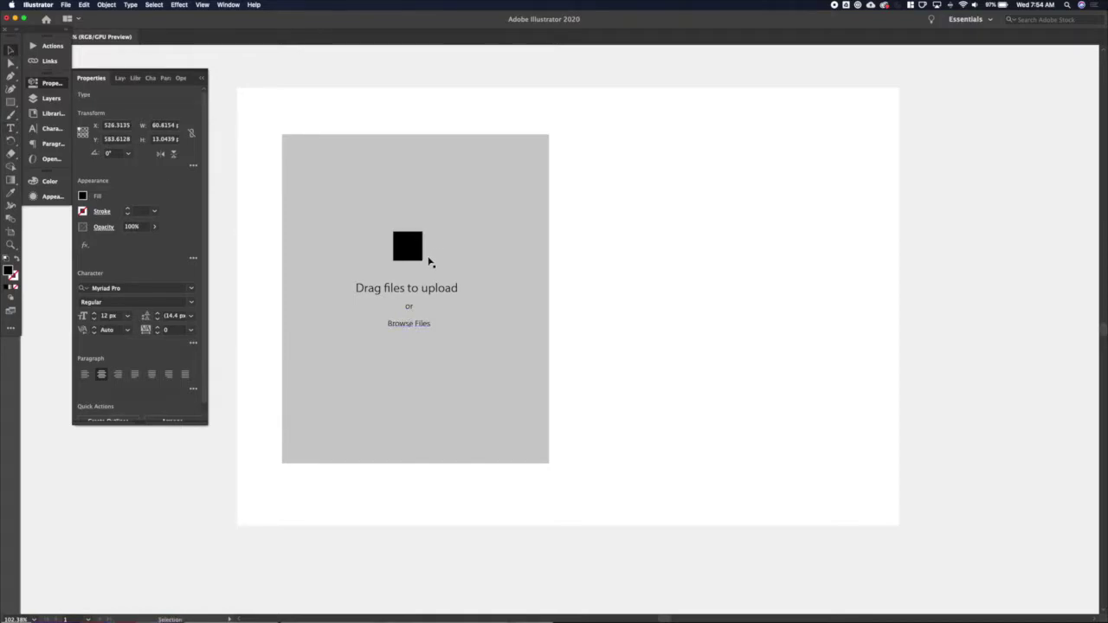
click(634, 308)
click(408, 324)
Draw a button rectangle about 81 × 20 px around "Browse Files", fill it mid grey and send it behind the text.
key(m)
drag(381, 317, 439, 331)
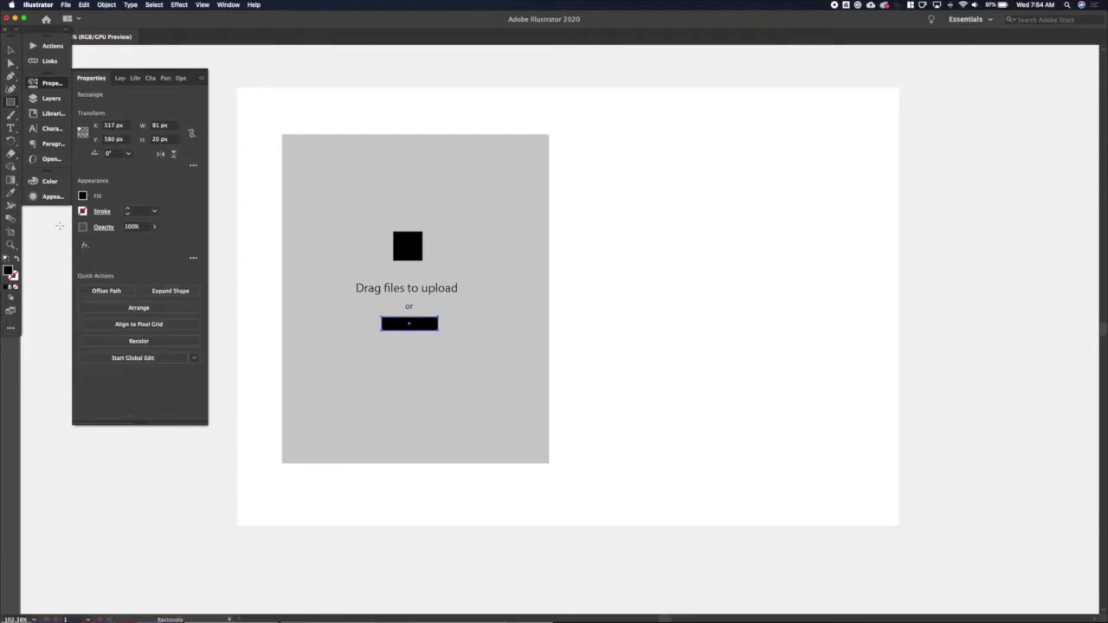
click(83, 197)
click(53, 271)
key(v)
key(super+bracketleft)
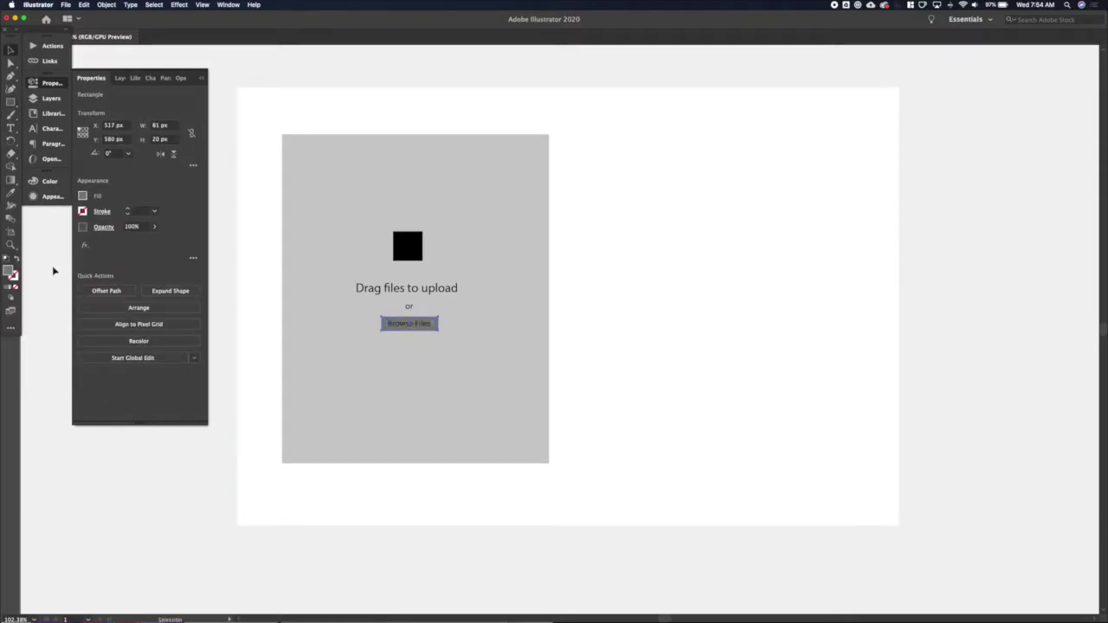
Change the Browse Files button fill to a grey slightly darker than the panel.
click(83, 198)
click(76, 267)
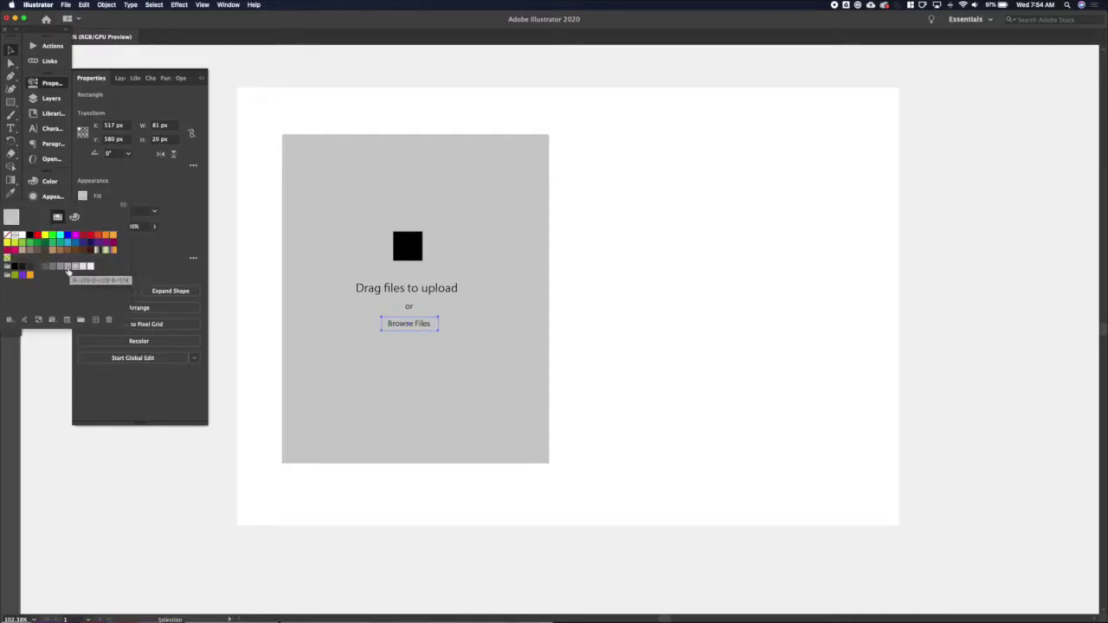
click(68, 267)
click(671, 437)
click(562, 555)
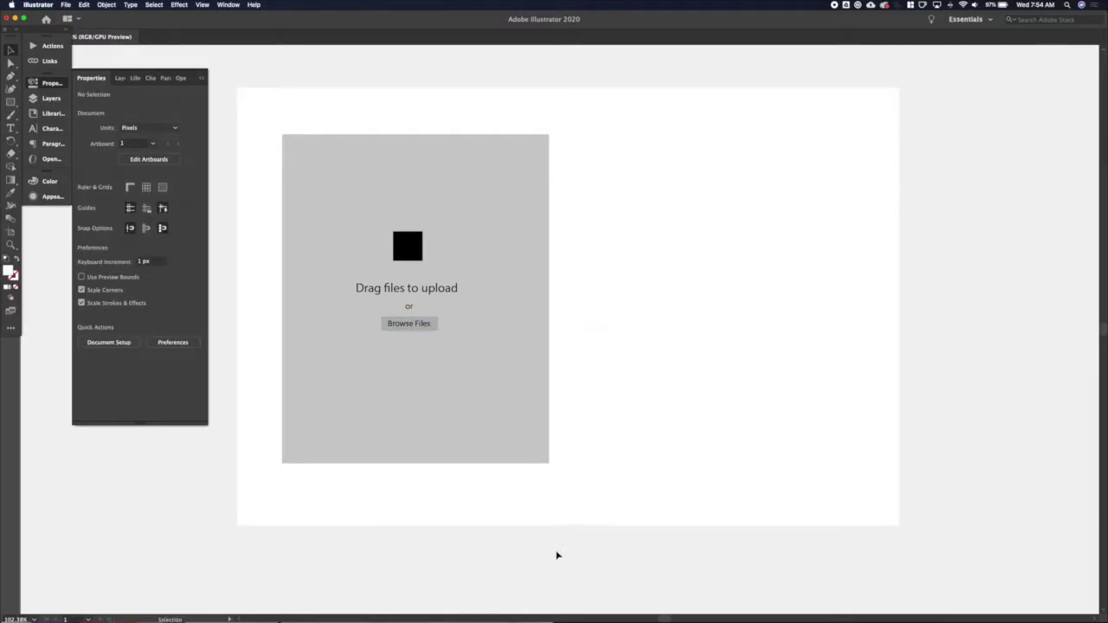
Select the grey panel with all its contents, leaving out the white card, and shift it right to X 805 px.
click(583, 199)
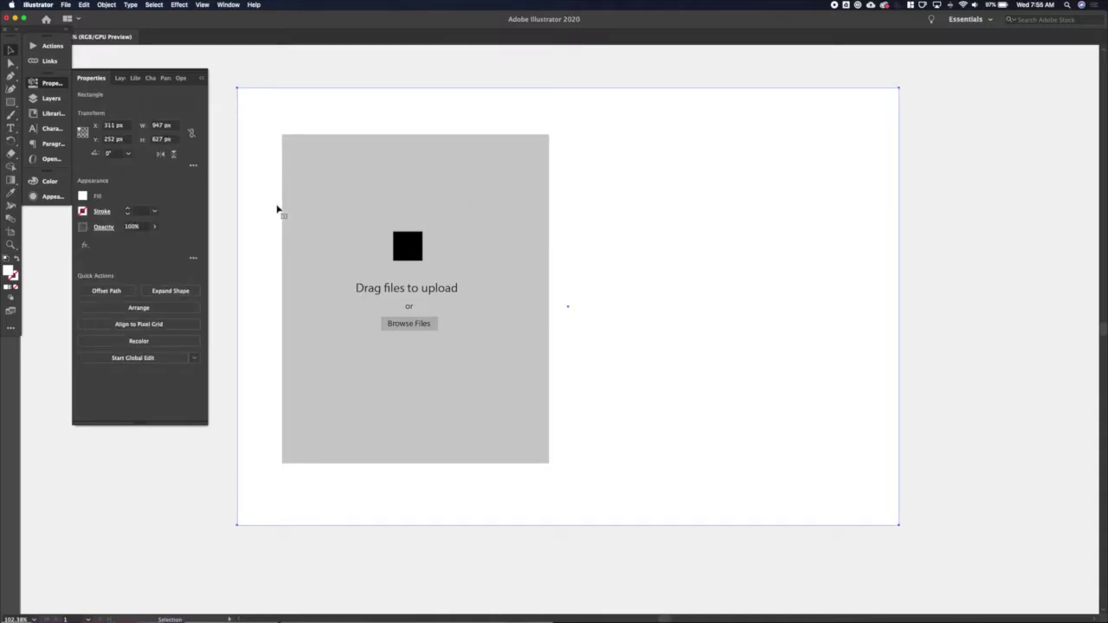
key(super+a)
shift+click(645, 411)
key(shift+Right)
key(shift+Right)
key(shift+Right)
key(shift+Right)
key(shift+Right)
key(shift+Right)
key(shift+Right)
key(shift+Right)
key(shift+Right)
key(shift+Right)
key(shift+Right)
key(shift+Right)
key(shift+Right)
key(shift+Right)
key(shift+Right)
key(shift+Right)
key(shift+Right)
key(shift+Right)
key(shift+Right)
key(shift+Right)
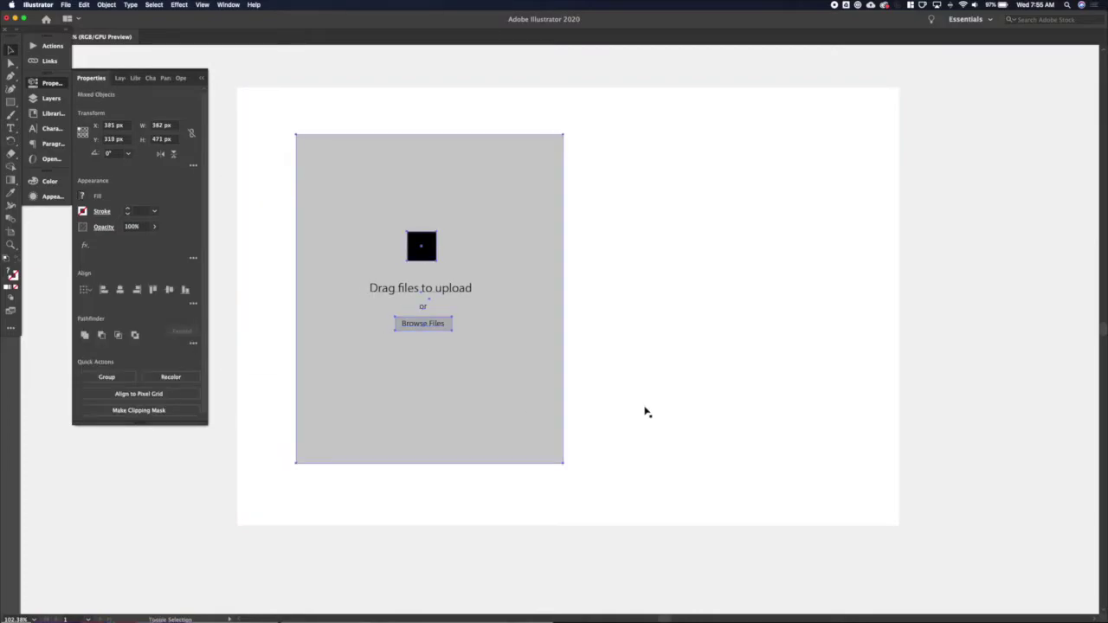
key(shift+Right)
key(shift+Right)
key(shift+Right)
key(shift+Right)
key(shift+Right)
key(shift+Right)
key(shift+Right)
key(shift+Right)
key(shift+Right)
key(shift+Right)
key(shift+Right)
key(shift+Right)
key(shift+Right)
key(shift+Right)
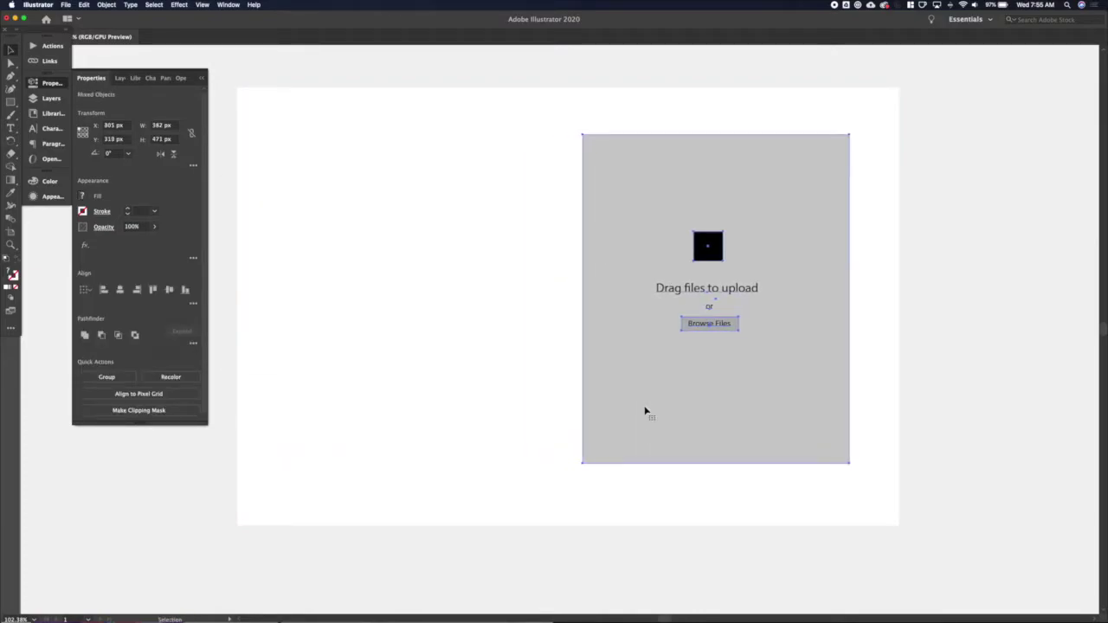
Add left-aligned text "Upload Files" in the card's upper-left area.
key(t)
click(279, 163)
text(Upload Files)
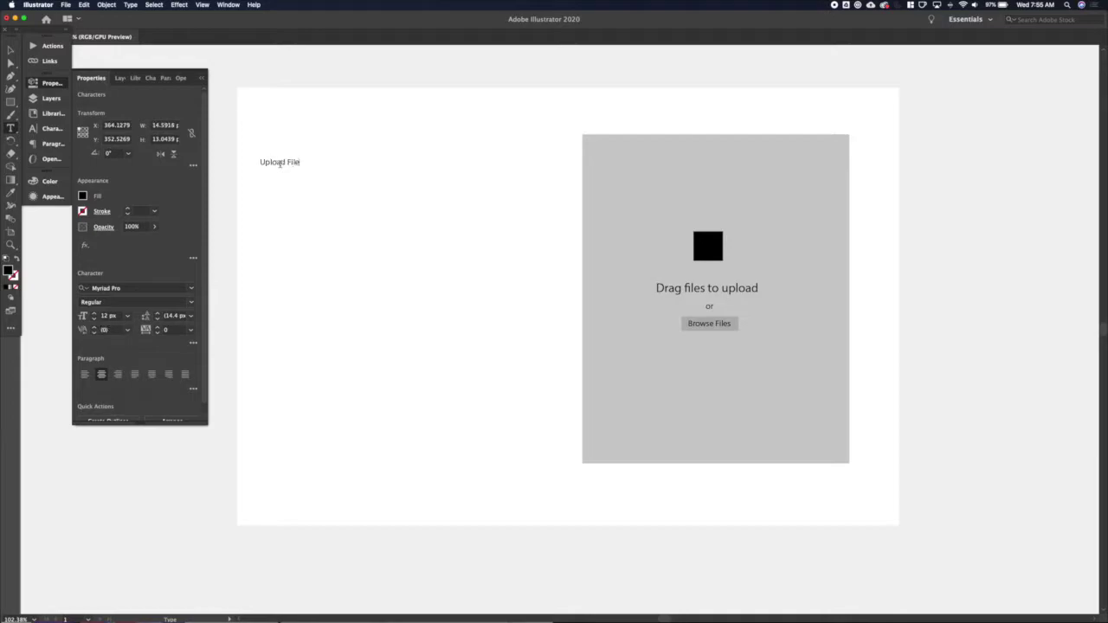
key(super+a)
key(super+shift+l)
Enlarge the "Upload Files" heading to 32 px and nudge it right to about X 391 px.
key(super+shift+period)
key(super+shift+period)
key(super+shift+period)
key(super+shift+period)
key(super+shift+period)
key(super+shift+period)
key(super+shift+period)
key(super+shift+period)
key(super+shift+period)
key(super+shift+period)
key(super+shift+period)
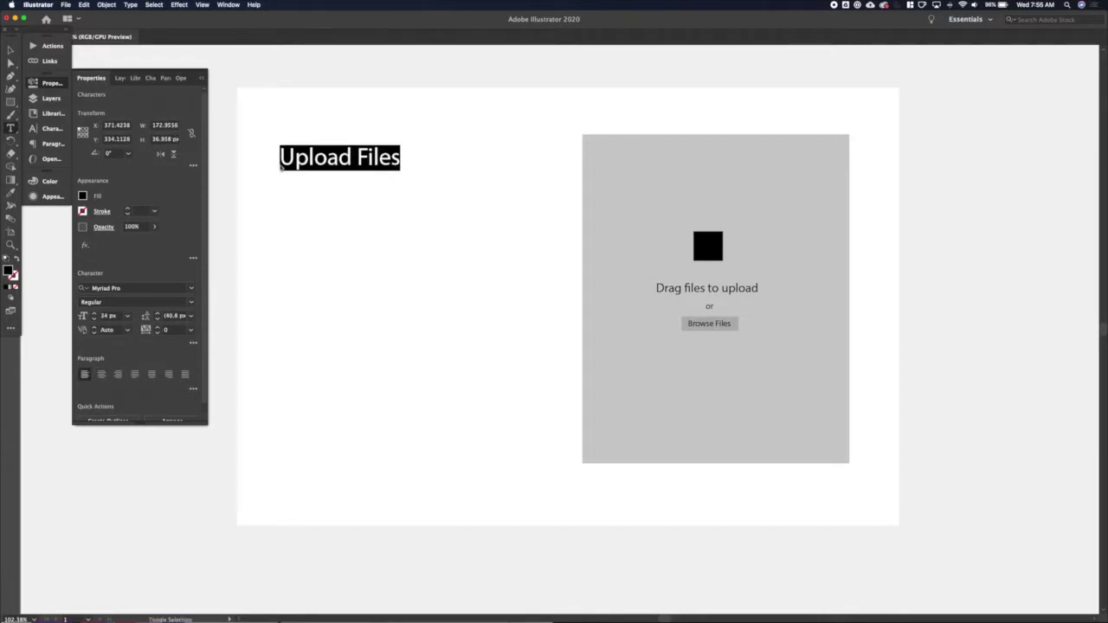
key(super+shift+comma)
click(10, 52)
key(shift+Right)
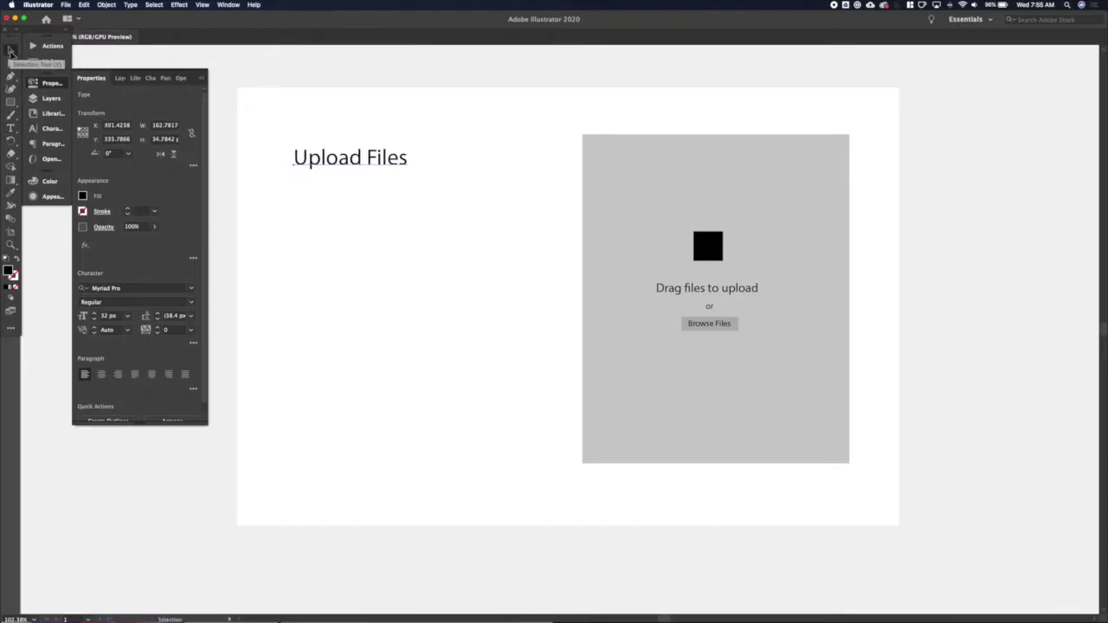
Duplicate the heading just below itself and reduce the copy to 20 px.
drag(388, 162, 388, 197)
key(super+shift+comma)
key(super+shift+comma)
key(super+shift+comma)
key(super+shift+comma)
key(super+shift+comma)
key(super+shift+comma)
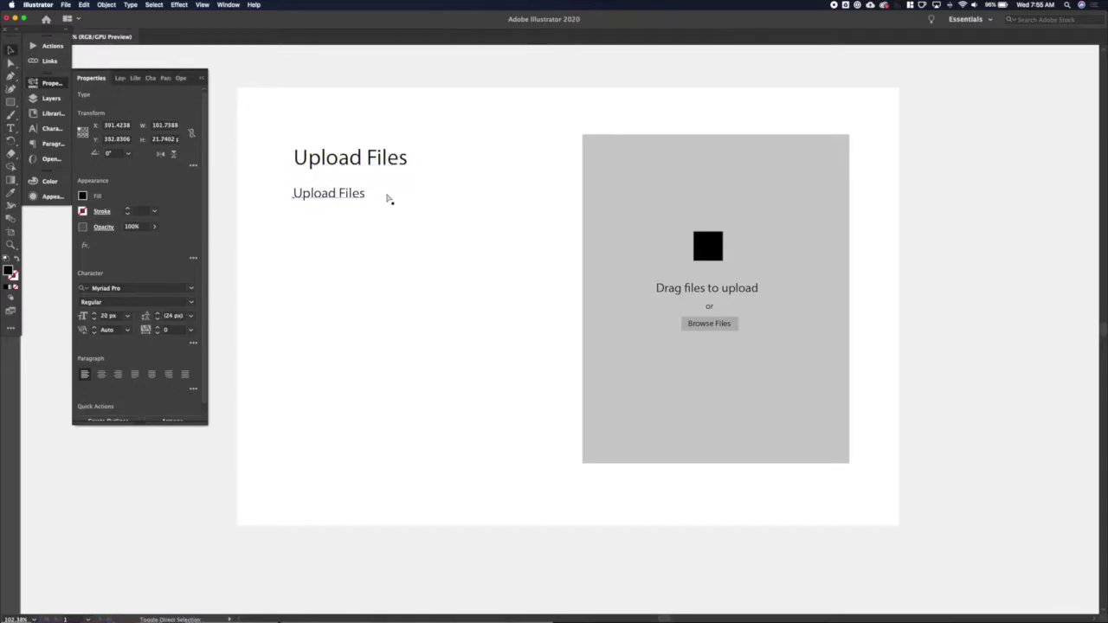
Replace the duplicated heading's wording with "Supported file types: JPG, PNG, GIF, PDF, SVG".
triple_click(361, 193)
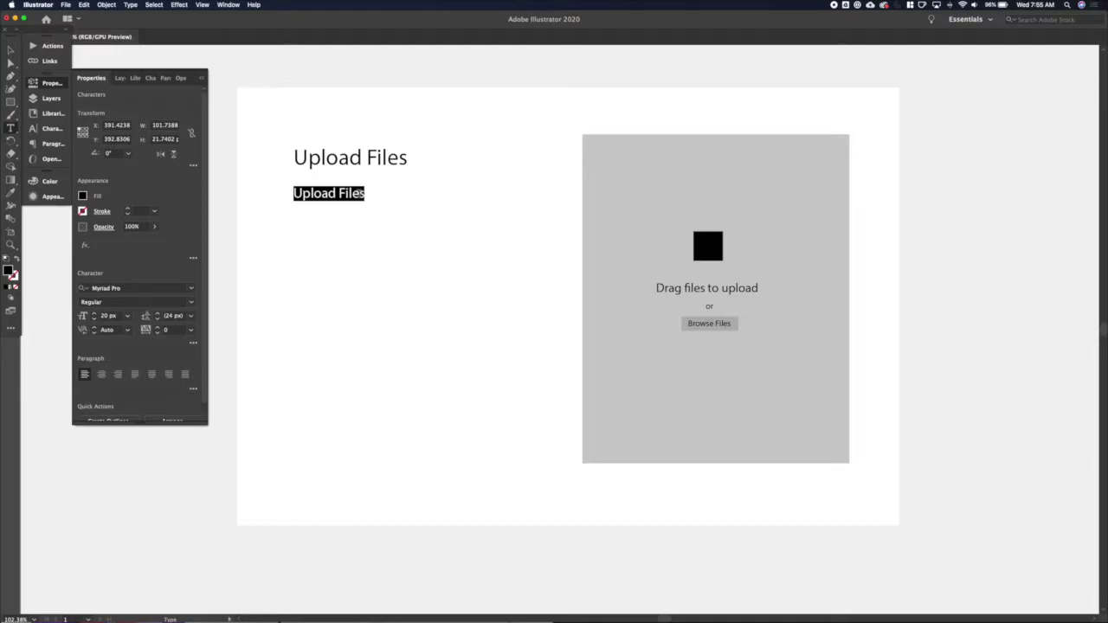
text(Suppor)
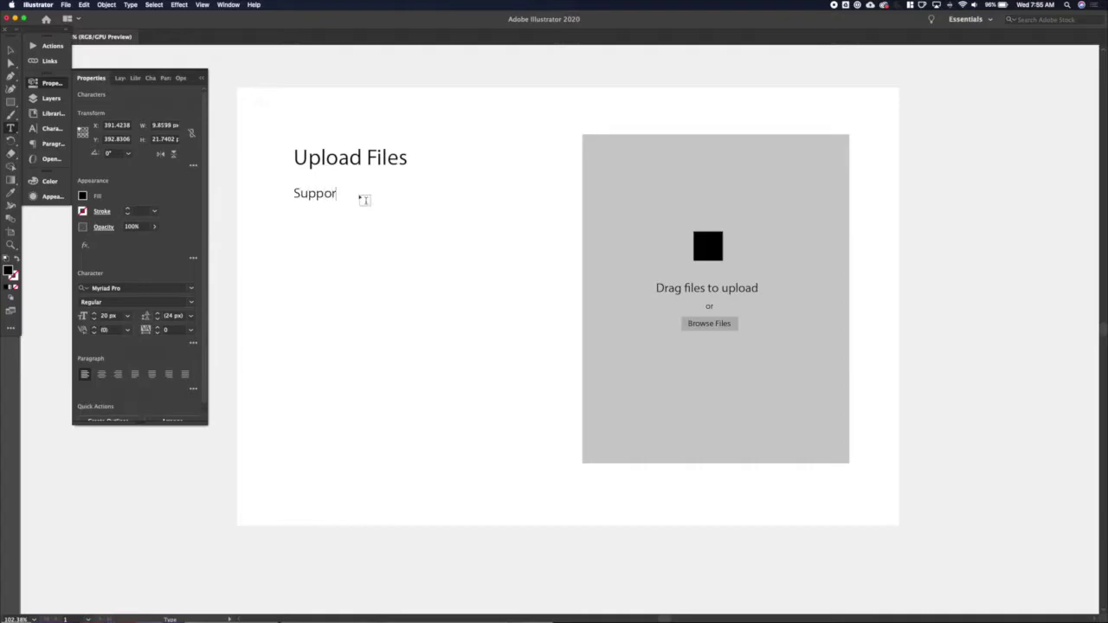
text(ted file types: J)
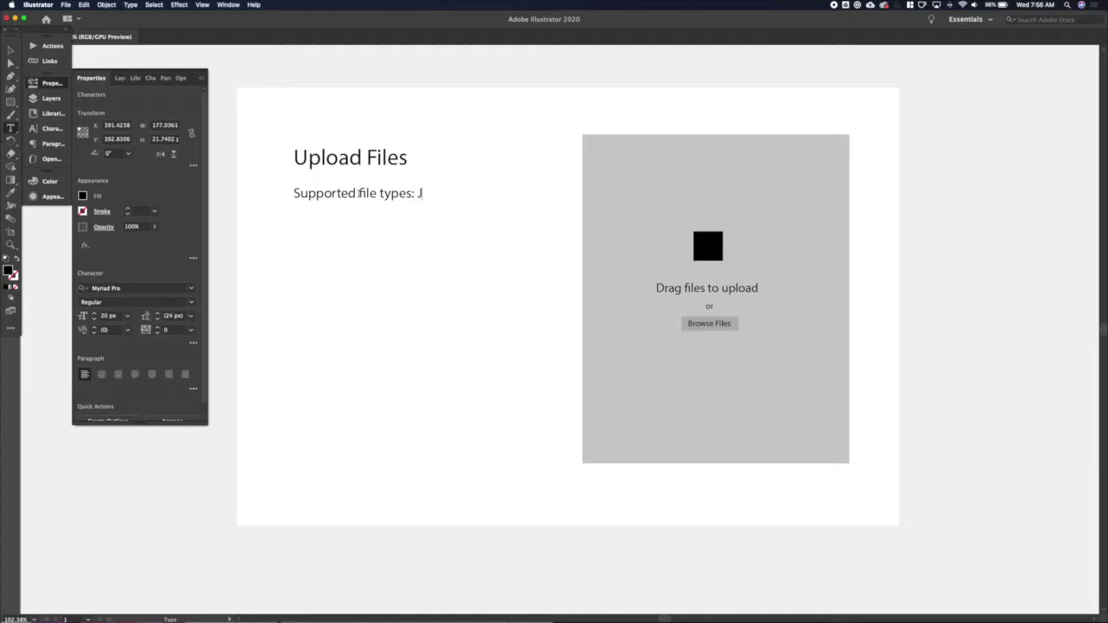
text(PG, PNG, GIF, PDF, SV)
Reduce the supported file types text to 12 px.
key(super+a)
key(super+shift+comma)
key(super+shift+comma)
key(super+shift+comma)
key(super+shift+comma)
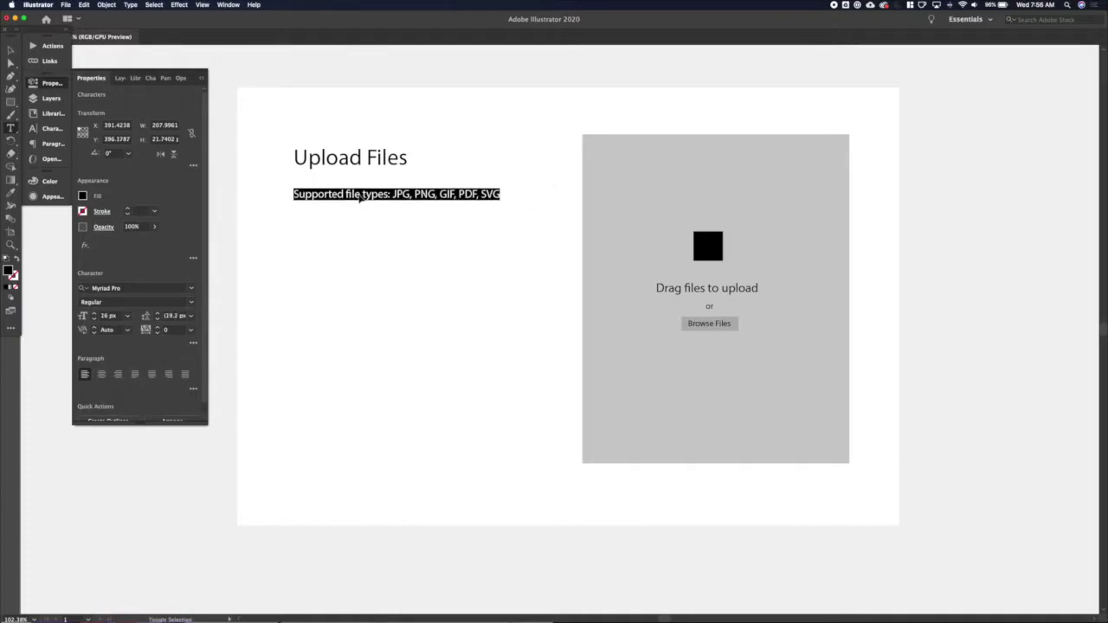
Add the line "Max file size: 50MB" above the supported file types text.
key(Left)
key(Return)
key(Return)
key(Up)
text(Ma)
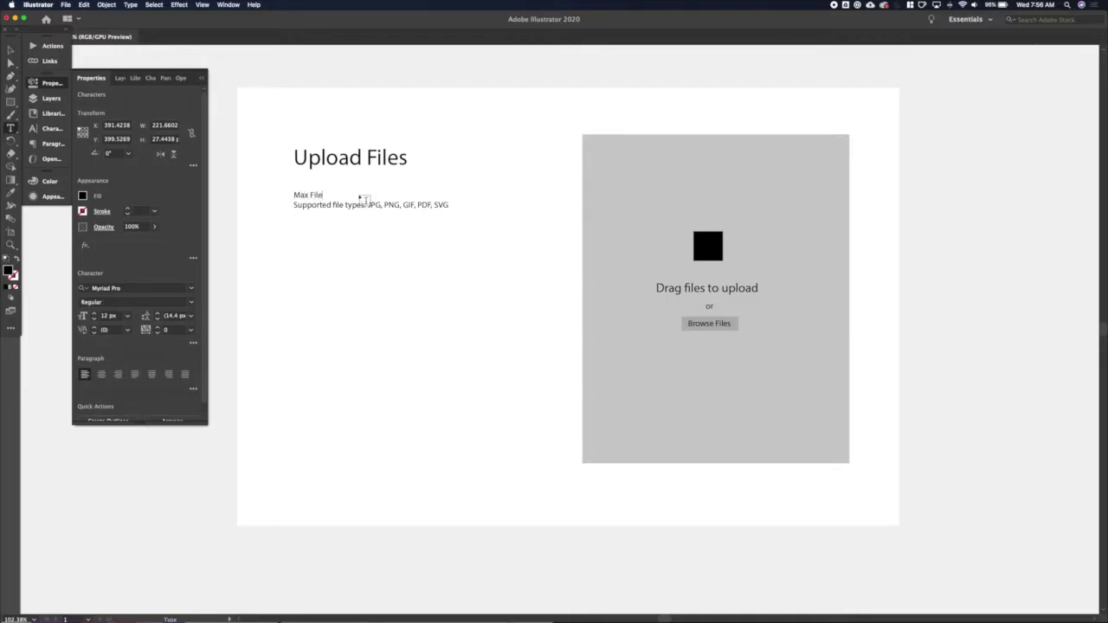
text(x file size: 50MB)
Center-align the two-line file requirement text and place it inside the grey panel below the Browse Files button.
key(super+a)
key(super+shift+c)
key(Escape)
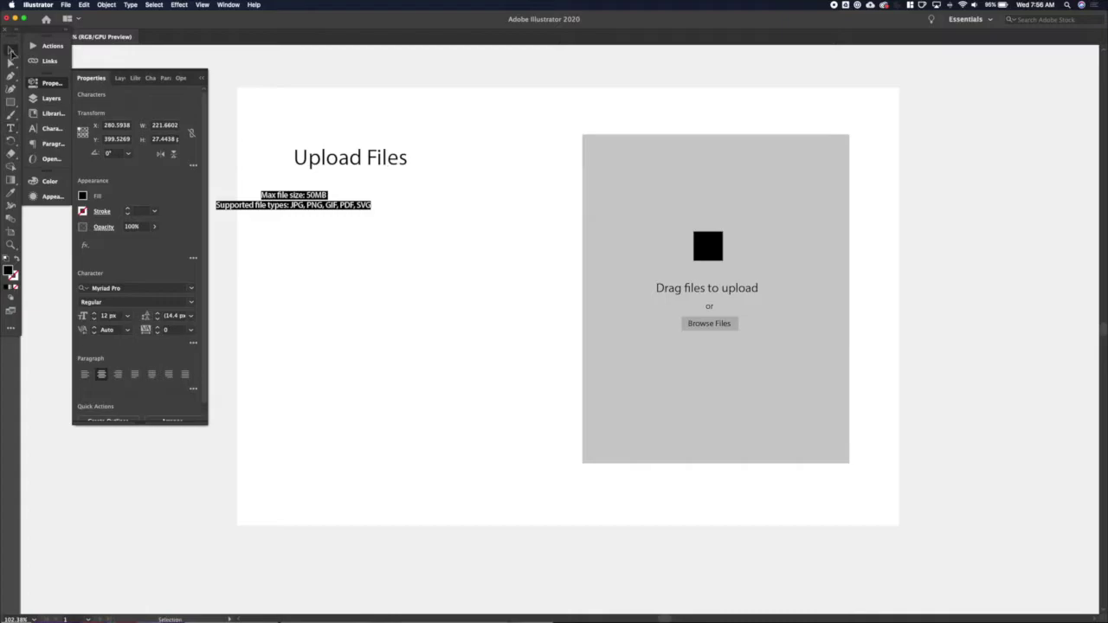
drag(291, 208, 708, 358)
key(shift+Down)
key(shift+Down)
key(shift+Up)
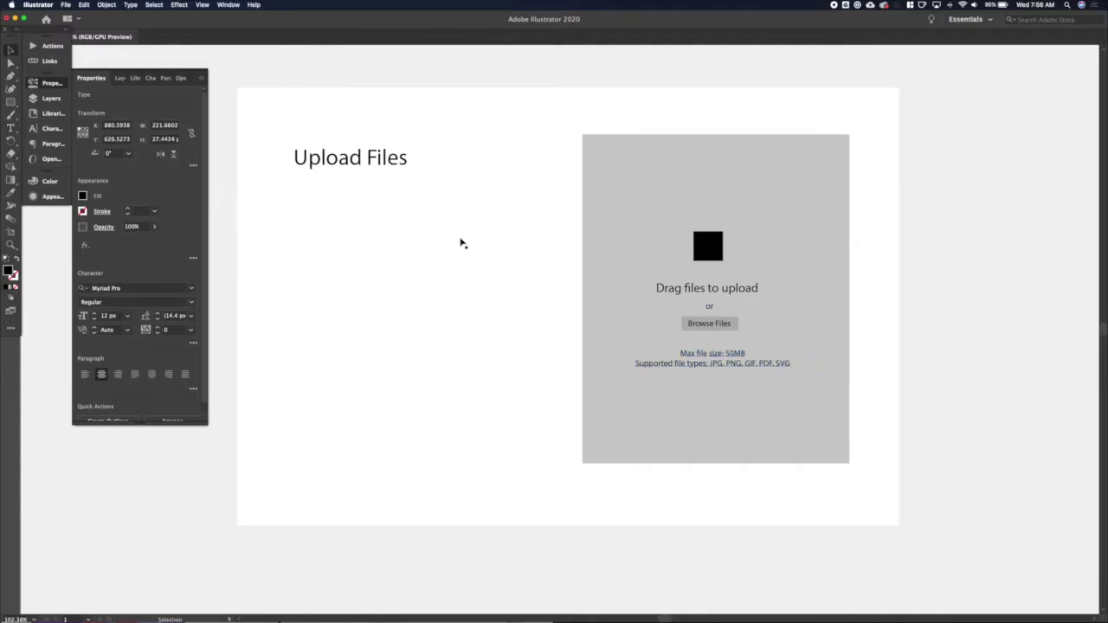
Move the grey panel with all its contents to just below the "Upload Files" heading.
click(601, 119)
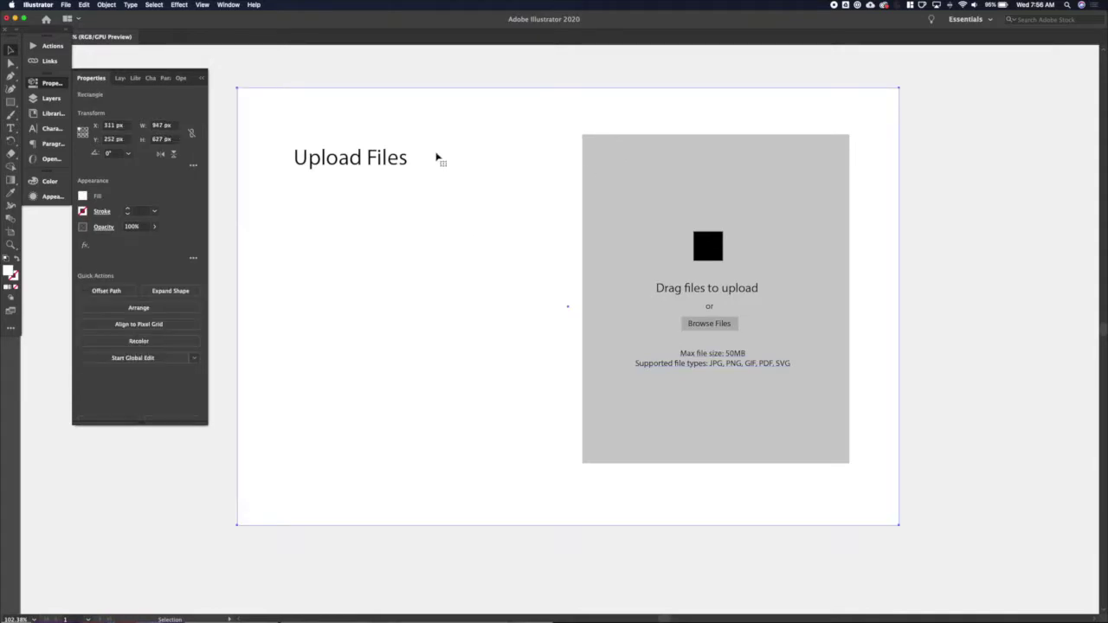
drag(750, 300, 458, 344)
click(306, 535)
Shorten the grey panel by raising its bottom edge about 110 px.
key(a)
click(326, 508)
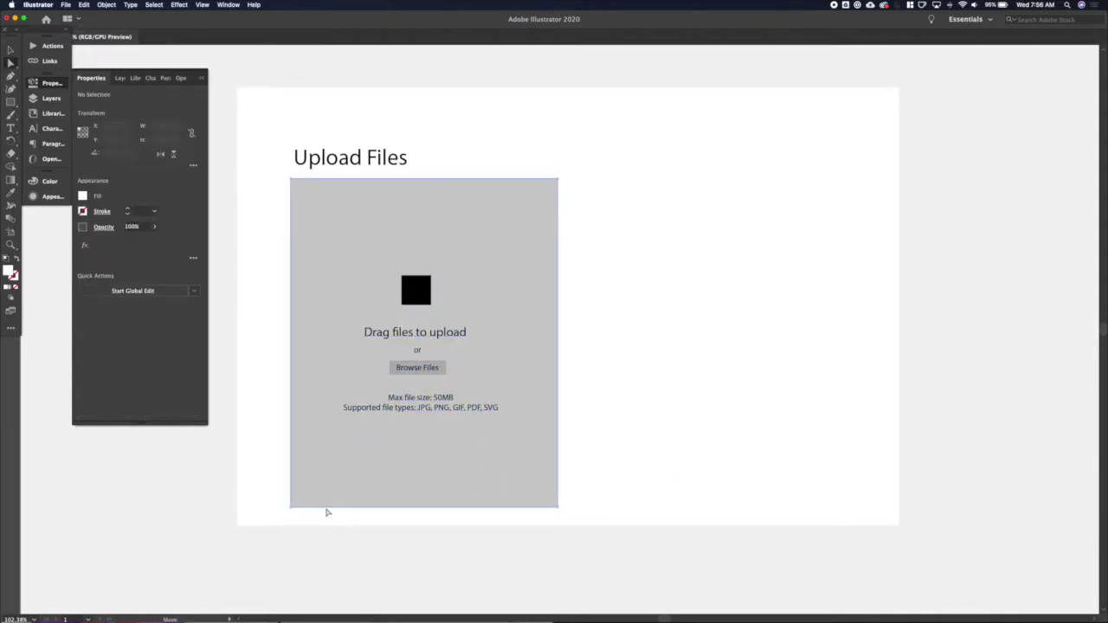
key(shift+Up)
key(shift+Up)
key(shift+Up)
key(shift+Up)
key(shift+Up)
key(shift+Up)
key(shift+Up)
key(shift+Up)
key(shift+Up)
key(shift+Up)
key(shift+Up)
Raise the panel's icon, texts and button 60 px within it, and lower the panel with its contents 20 px.
key(v)
drag(484, 498, 375, 278)
key(shift+Up)
key(shift+Up)
key(shift+Up)
key(shift+Up)
key(shift+Up)
key(shift+Up)
shift+click(512, 242)
key(shift+Down)
key(shift+Down)
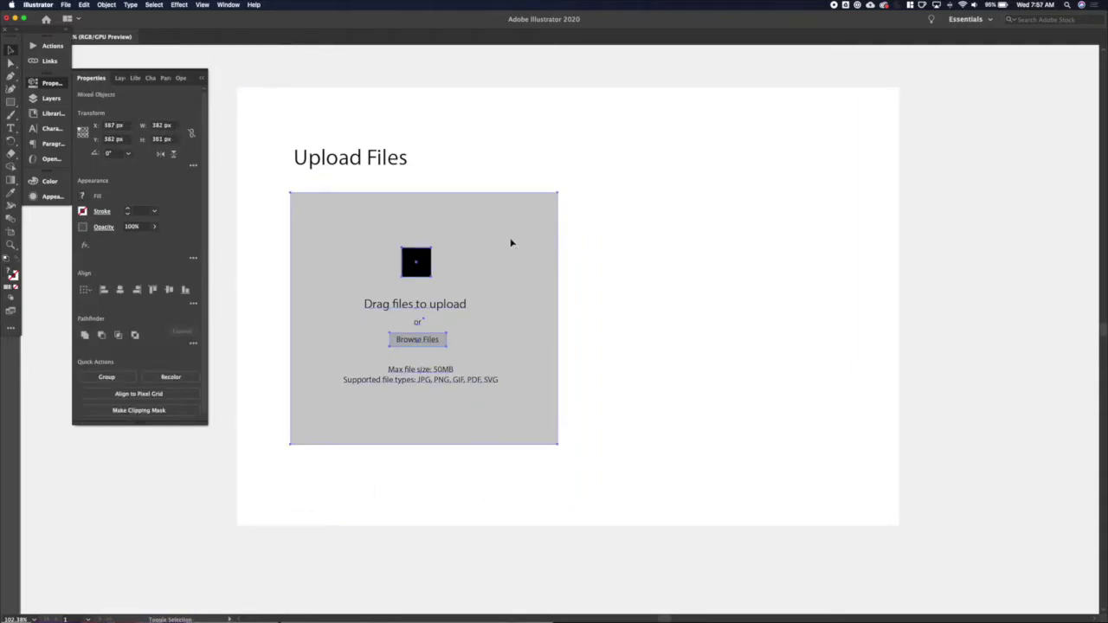
click(975, 247)
Duplicate the black square and the file requirement text into the empty area beside the panel, and left-align the text copy.
drag(415, 262, 616, 233)
drag(415, 371, 659, 228)
key(super+shift+l)
Replace the copied text beside the new square with "FileName-01.jpg 35MB" on a single line.
triple_click(662, 229)
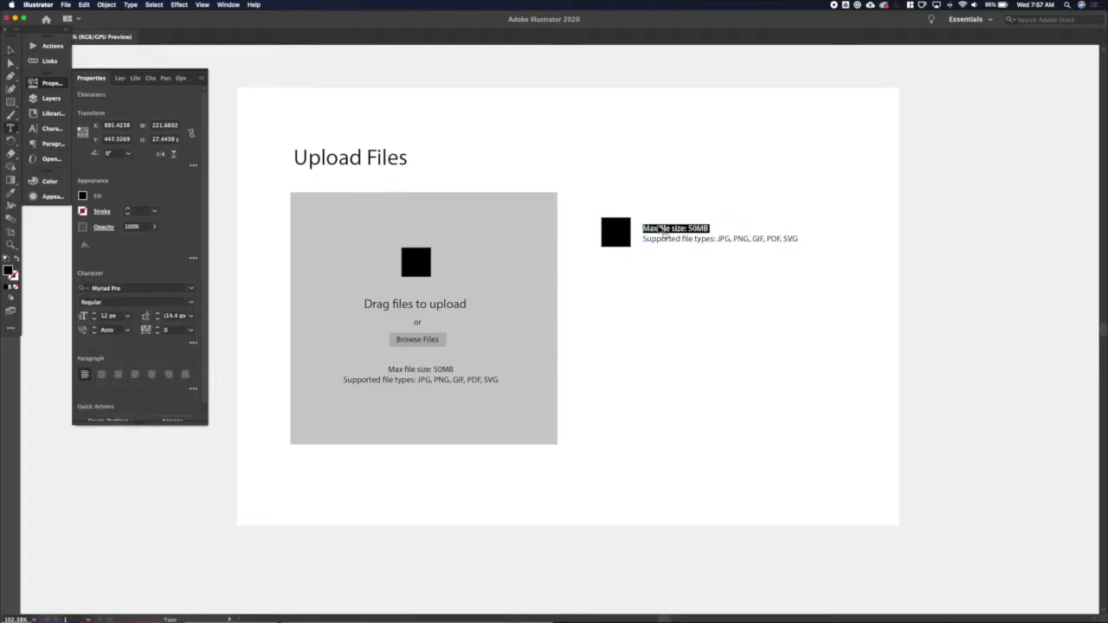
text(FileName-0)
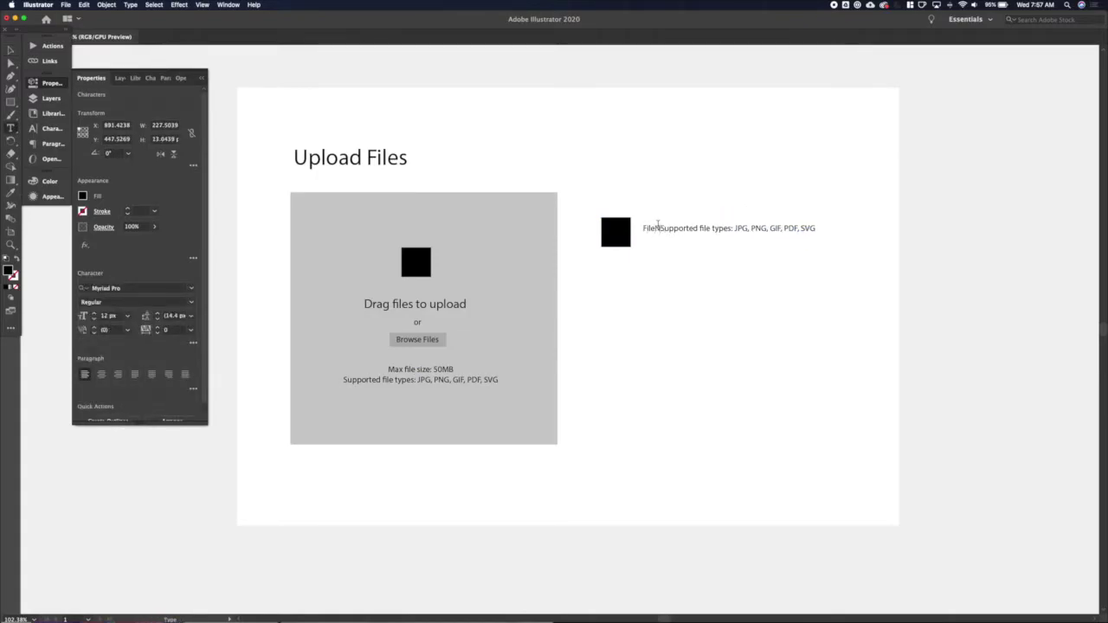
text(1.jpg)
key(Return)
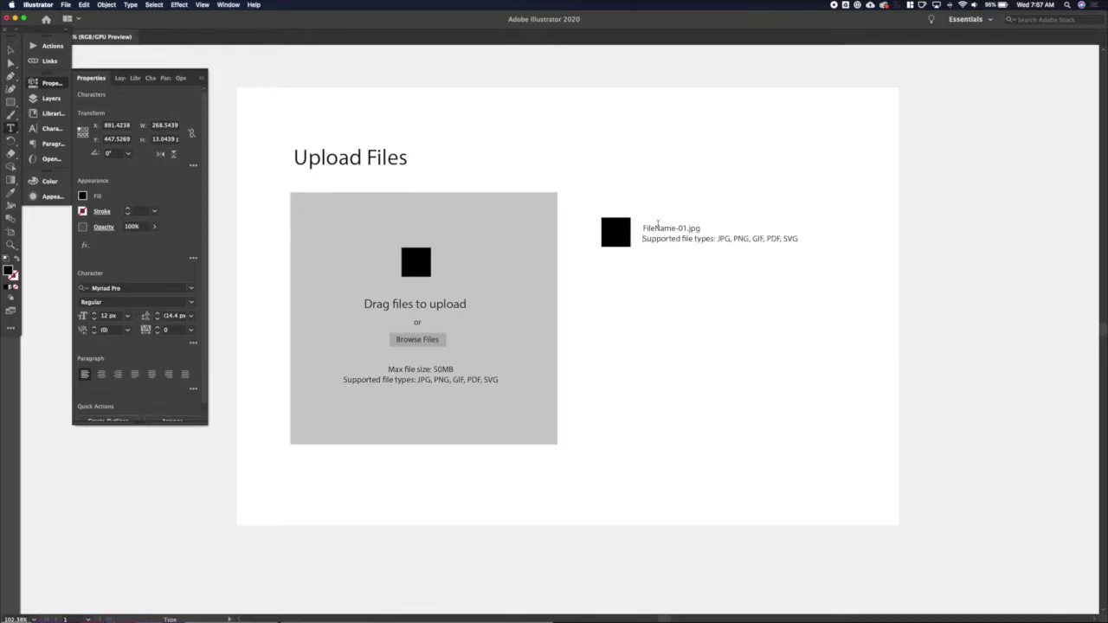
triple_click(703, 239)
key(BackSpace)
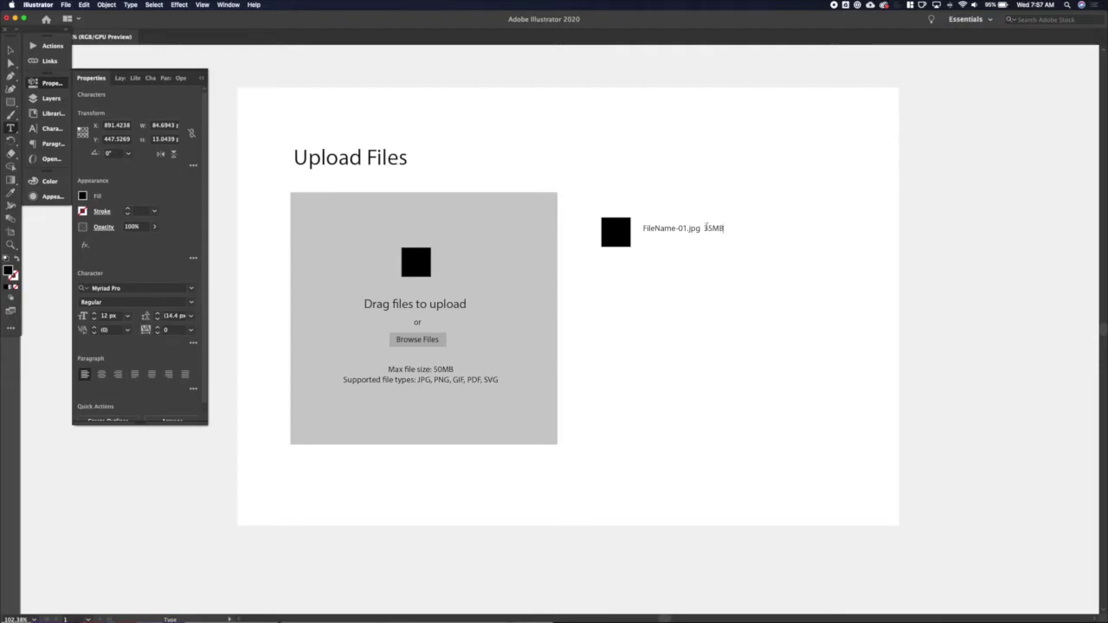
double_click(706, 228)
key(Escape)
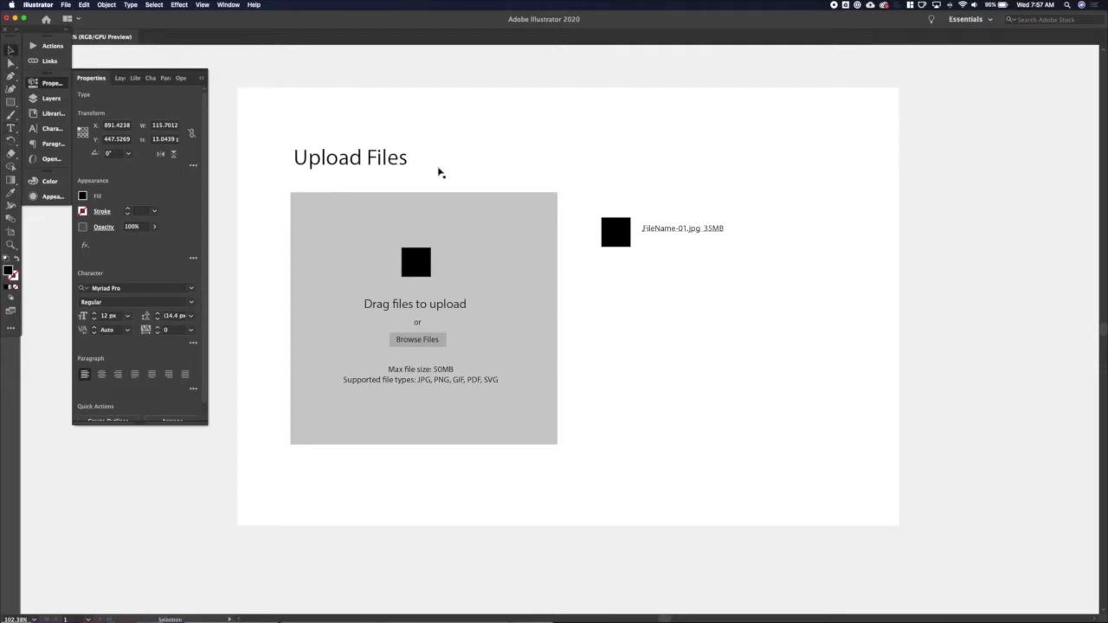
Draw an X icon about 22.5 px wide from two crossed diagonal lines across from the file name, and group it.
key(backslash)
mouse_move(813, 223)
mouse_down()
mouse_move(833, 238)
mouse_move(851, 223)
mouse_up()
key(super+c)
key(super+f)
key(r)
key(v)
shift+click(828, 236)
key(super+g)
Scale the X icon down to about 9.8 px and shift it right, away from the file name.
key(r)
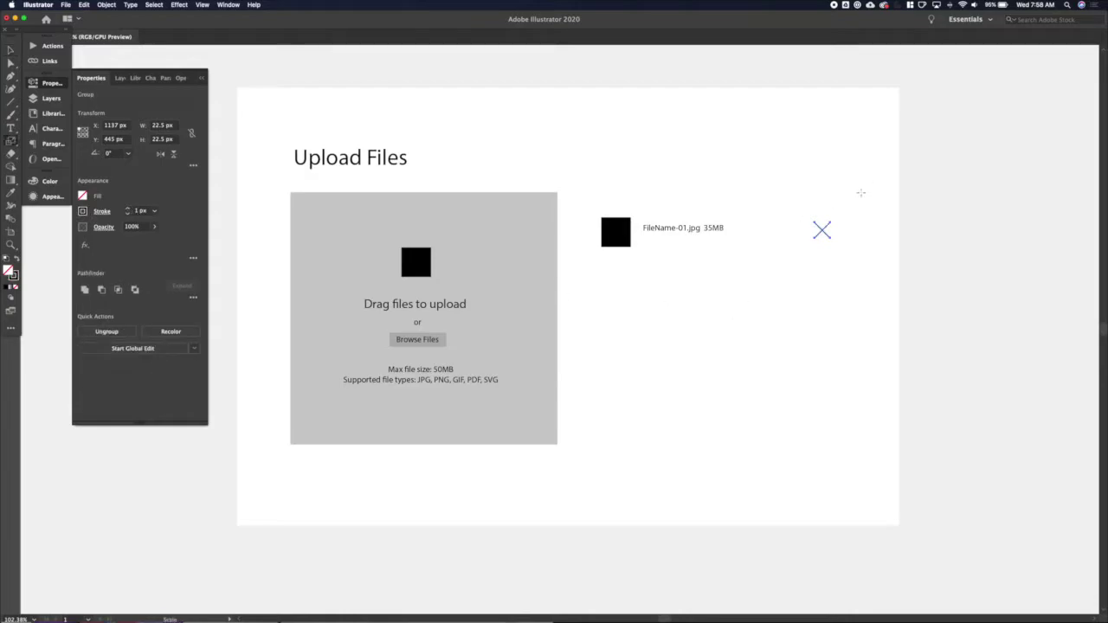
drag(838, 218, 838, 213)
key(shift+Right)
key(shift+Right)
key(shift+Right)
key(shift+Right)
key(shift+Right)
key(shift+Left)
key(shift+Left)
key(shift+Left)
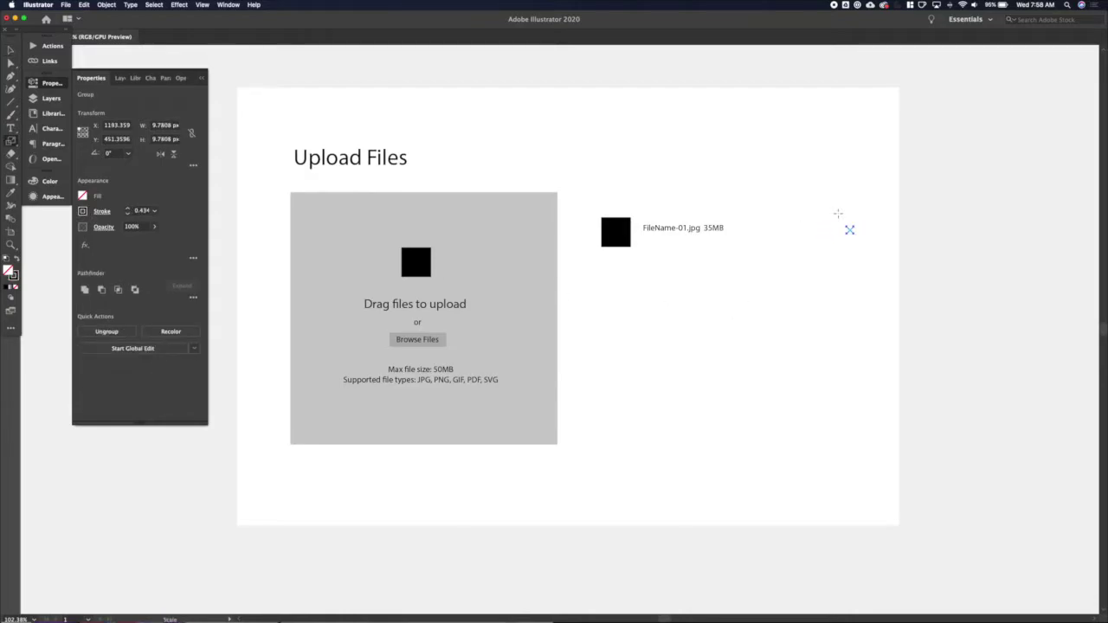
Draw a horizontal progress bar line 240 px long under the file name and set its stroke to 5 px.
key(backslash)
drag(644, 242, 811, 244)
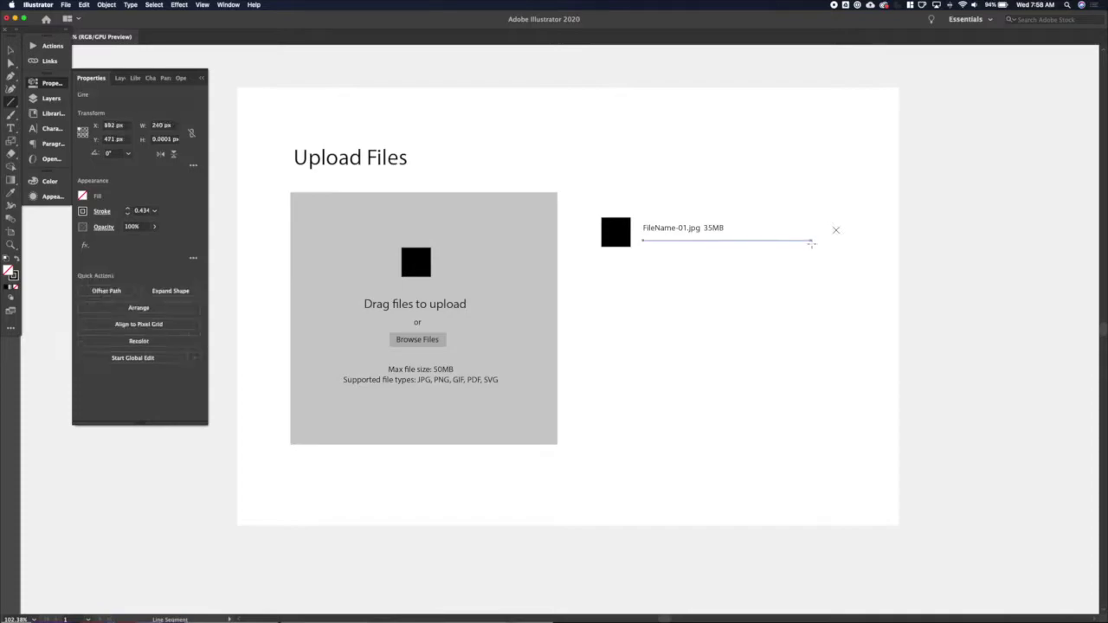
click(109, 214)
click(128, 209)
click(128, 210)
click(128, 209)
click(128, 210)
click(128, 209)
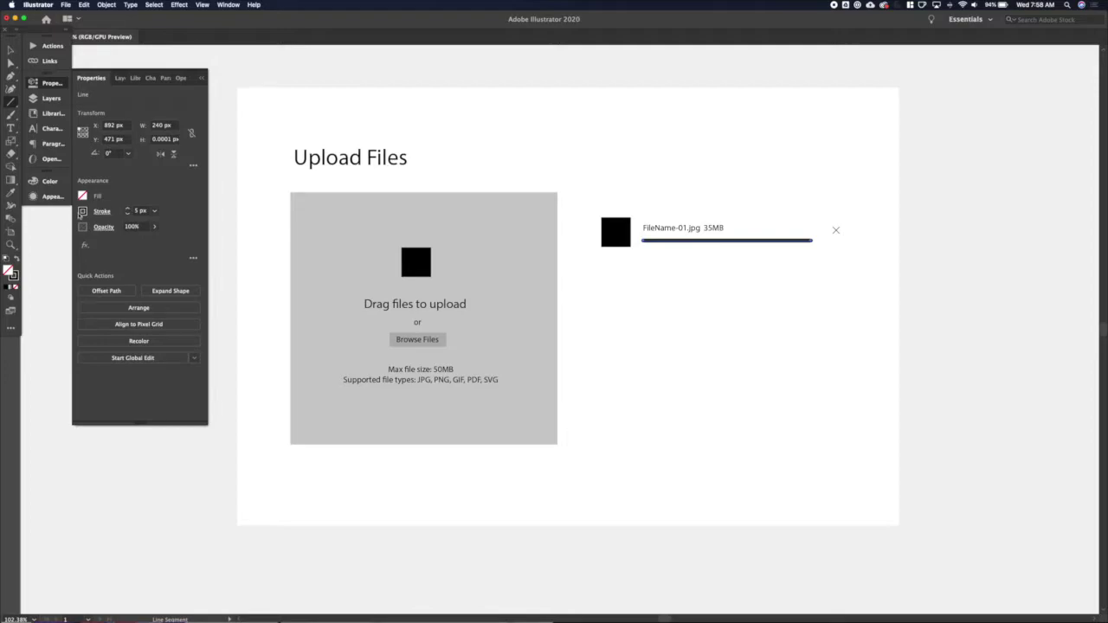
Color the progress bar line's stroke very light grey.
click(82, 212)
click(84, 283)
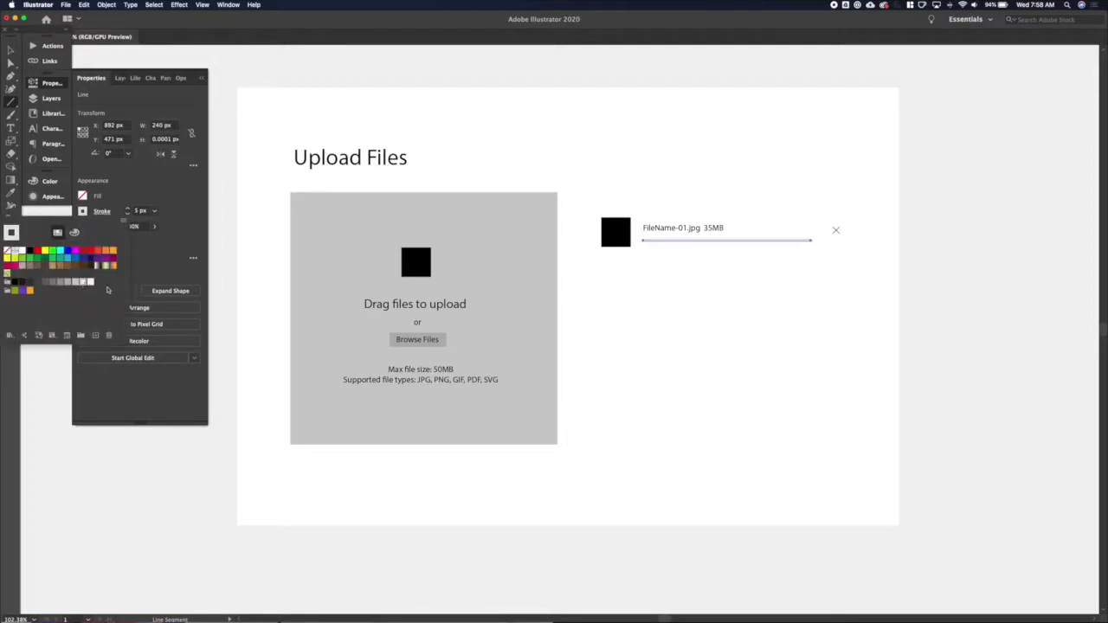
click(90, 283)
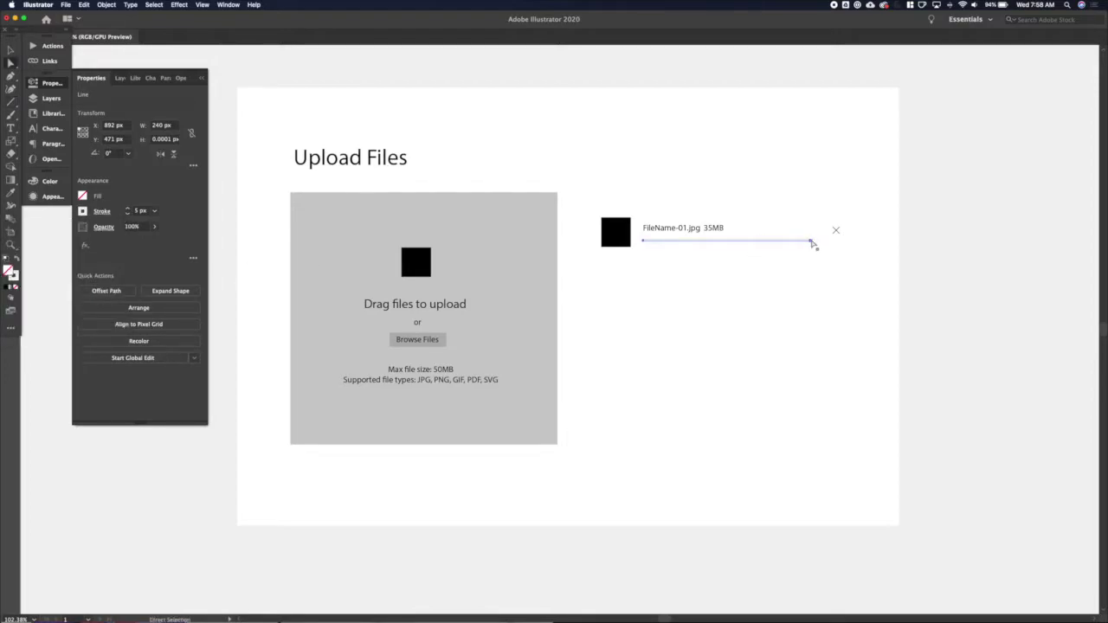
Overlay a copy of the progress bar line shortened to 130 px, with a dark grey stroke.
super+click(812, 241)
drag(813, 242, 735, 241)
click(82, 211)
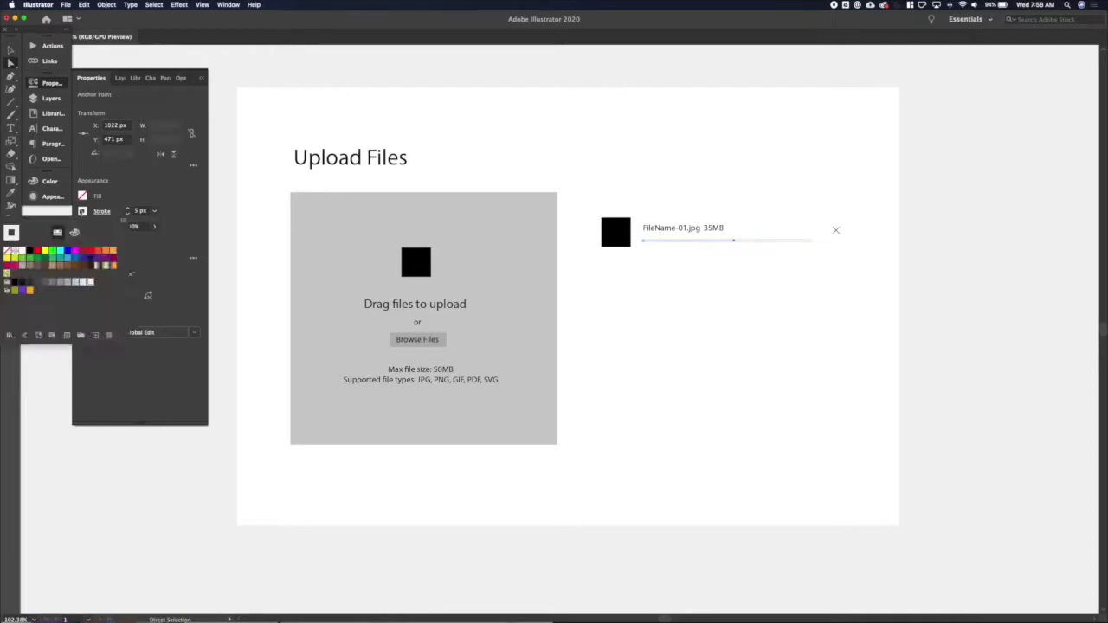
click(48, 284)
click(954, 253)
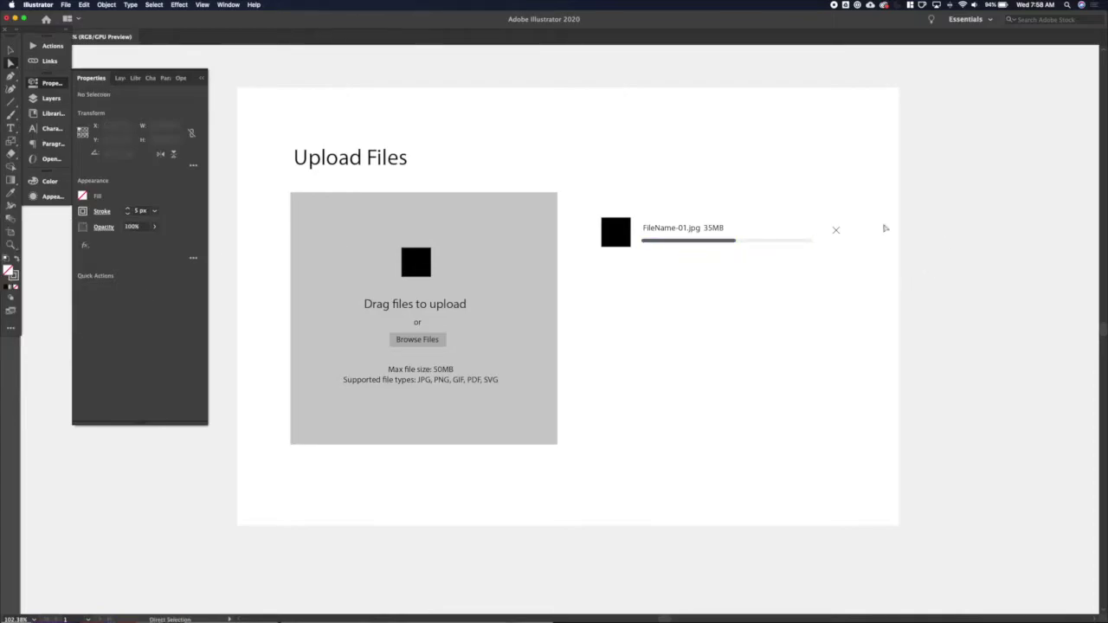
Nudge the file name and progress bar up slightly, and place the X icon farther right at about X 1183 px.
drag(922, 215, 695, 273)
key(v)
key(Up)
key(Up)
key(Up)
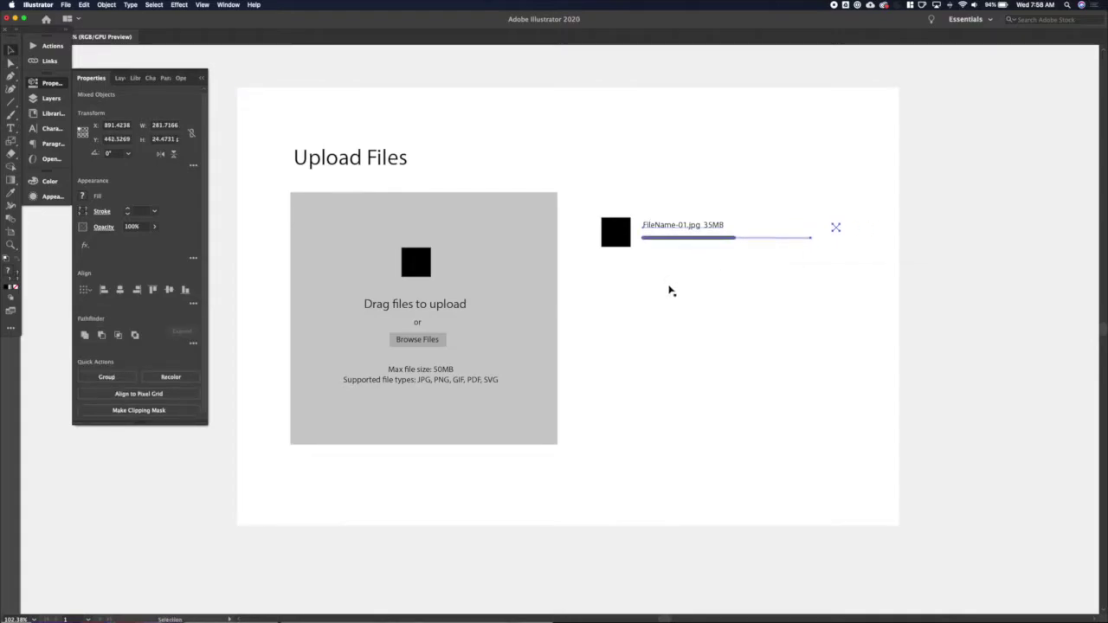
click(684, 228)
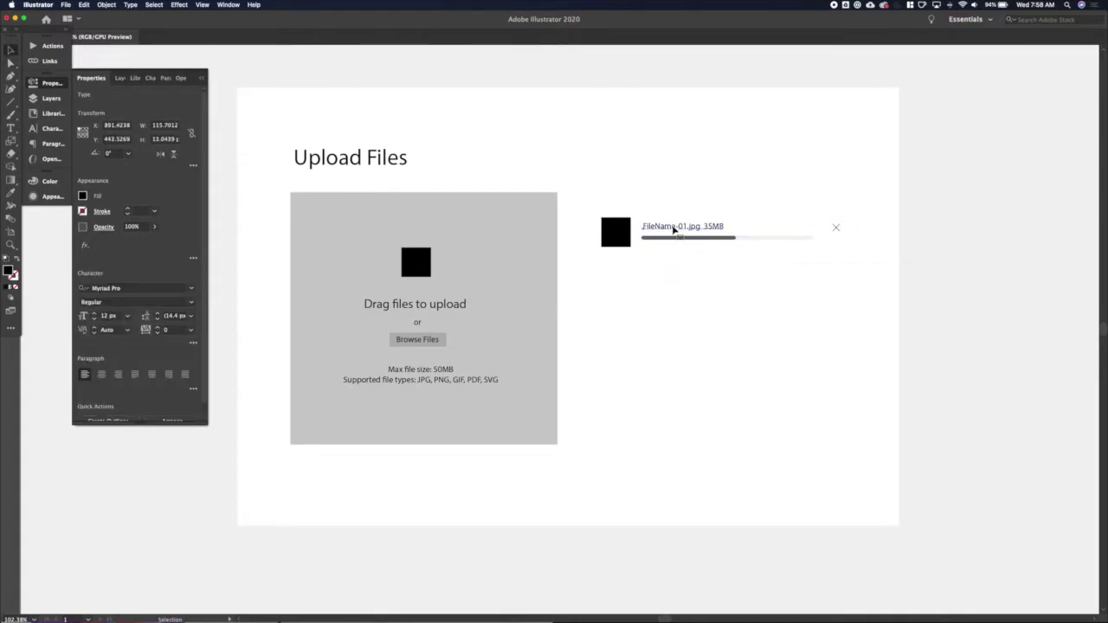
click(836, 230)
drag(836, 229, 852, 231)
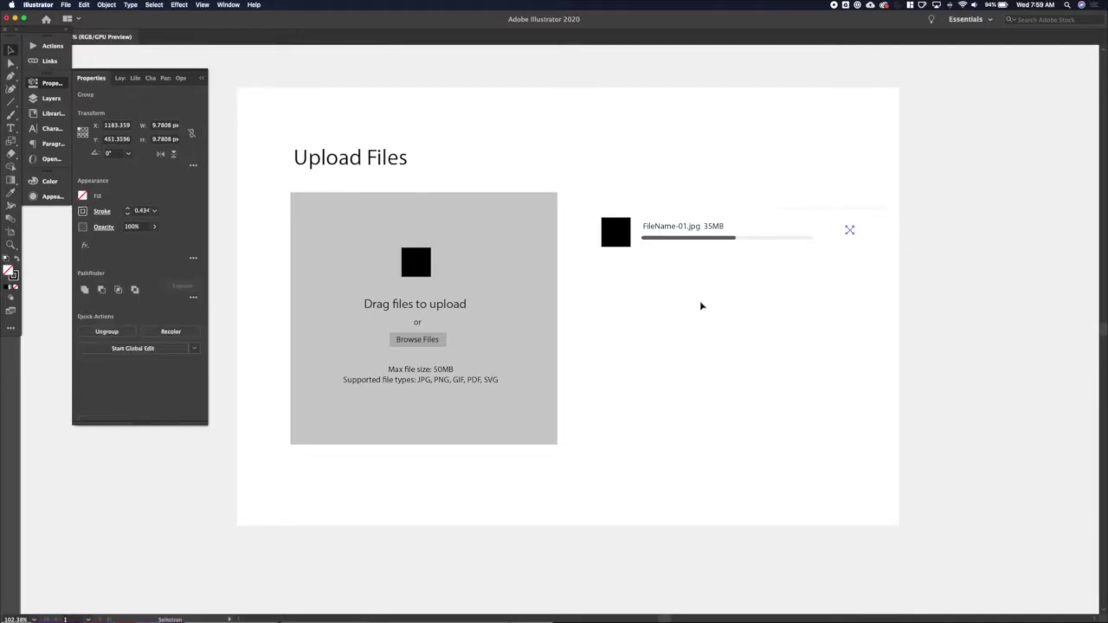
Duplicate the complete file row twice below itself at equal spacing to make three rows.
click(624, 231)
drag(623, 231, 622, 325)
click(926, 349)
Extend the dark fill of the second row's progress bar across most of its track.
super+click(741, 286)
key(shift+Right)
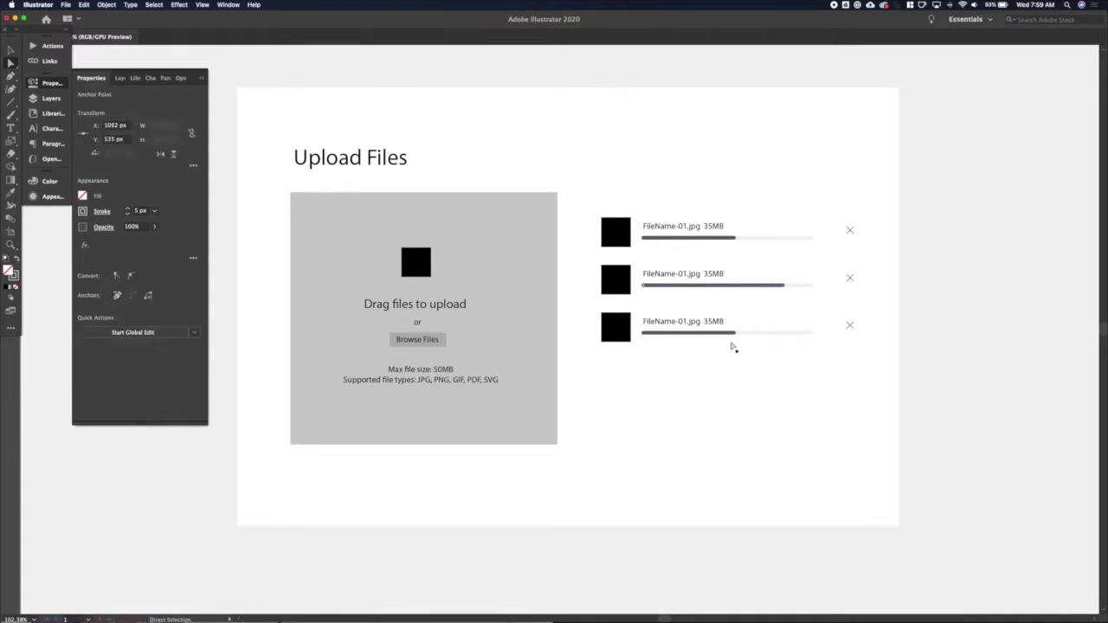
key(v)
click(933, 316)
Extend the dark fill of the first row's progress bar to the full length of its track.
super+click(735, 238)
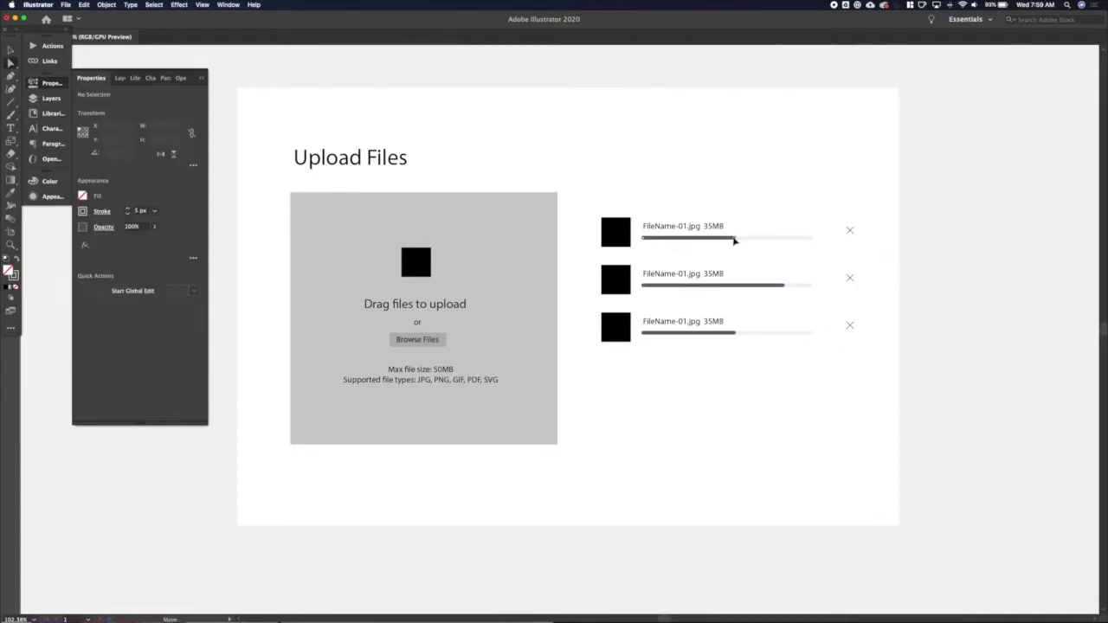
drag(735, 239, 804, 242)
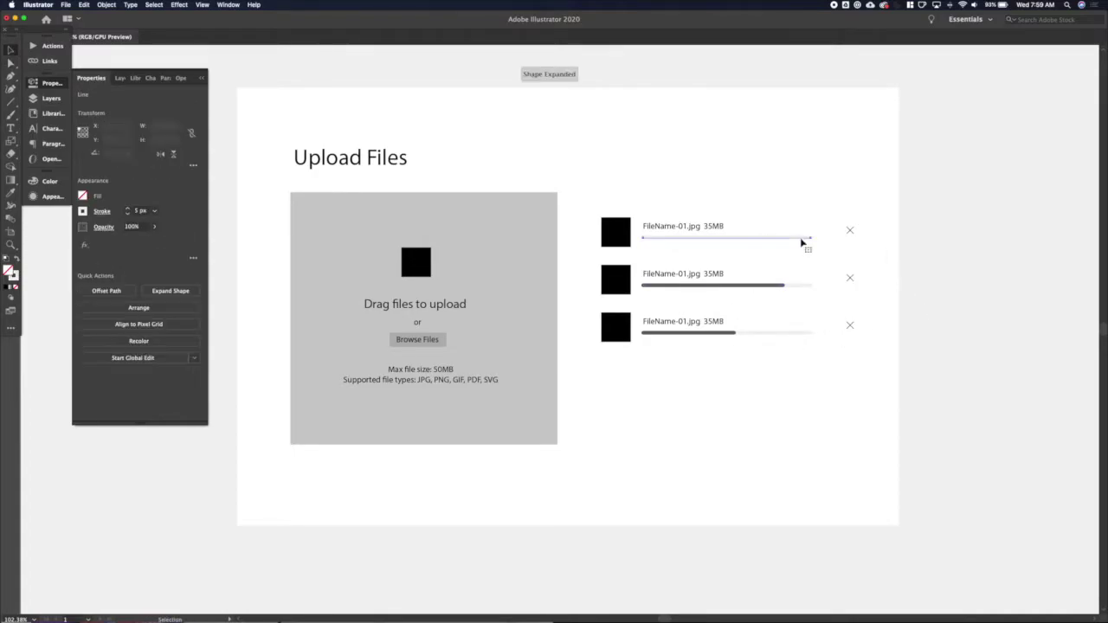
click(994, 263)
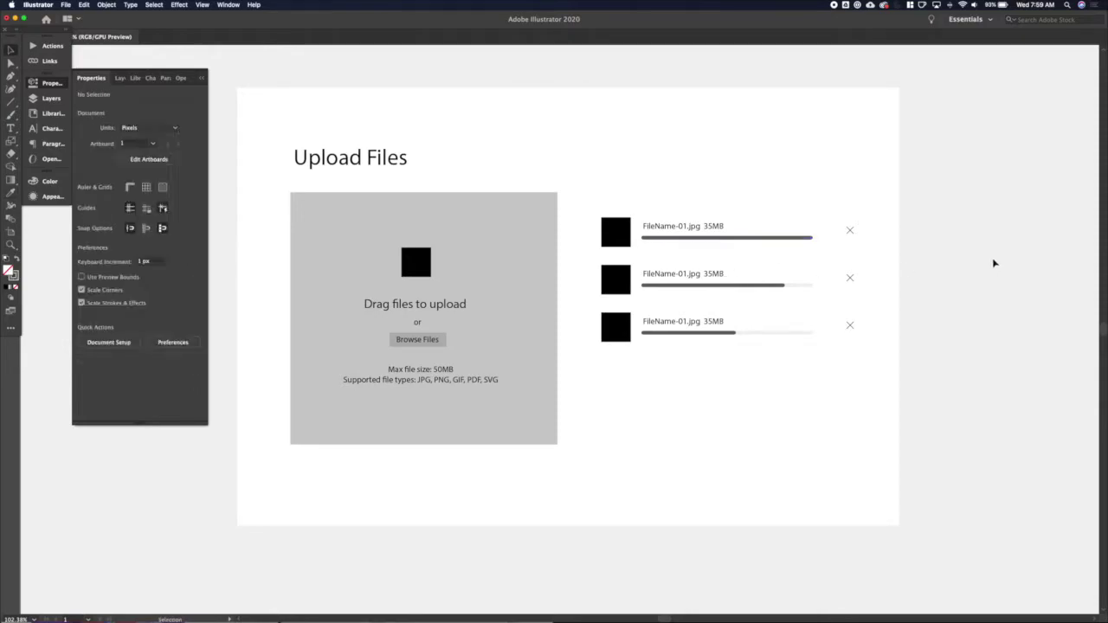
Delete one diagonal of the first row's X icon, leaving only the upward-slanting stroke.
click(850, 233)
scroll(850, 232, up, 3)
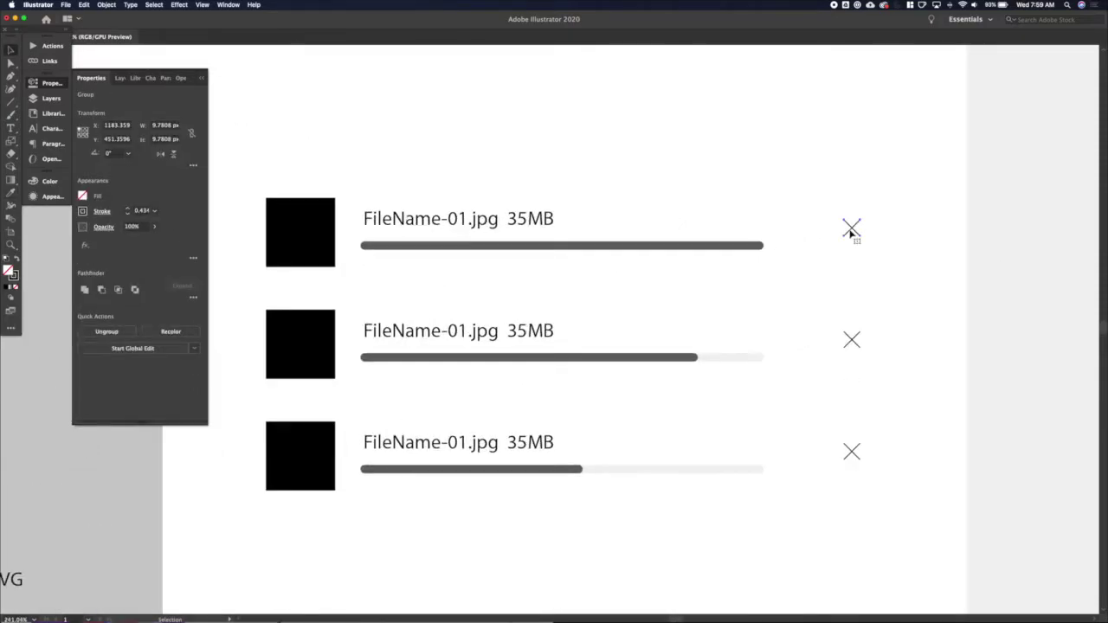
key(a)
click(850, 231)
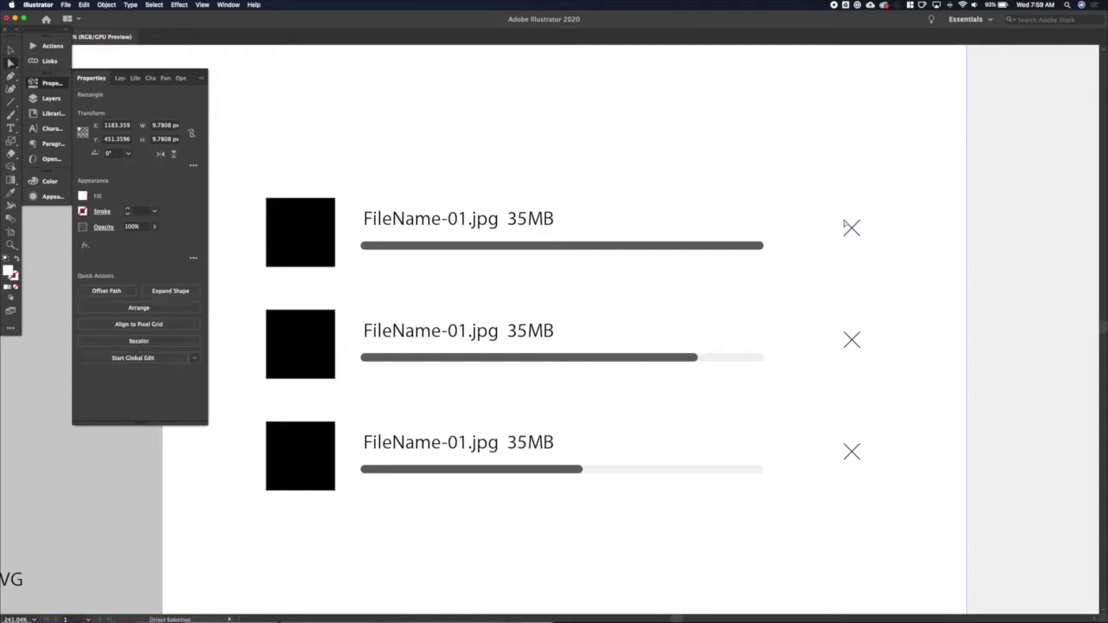
key(Delete)
Add a short stroke from the remaining diagonal's lower end with the Pen tool to form a check mark.
click(846, 236)
key(p)
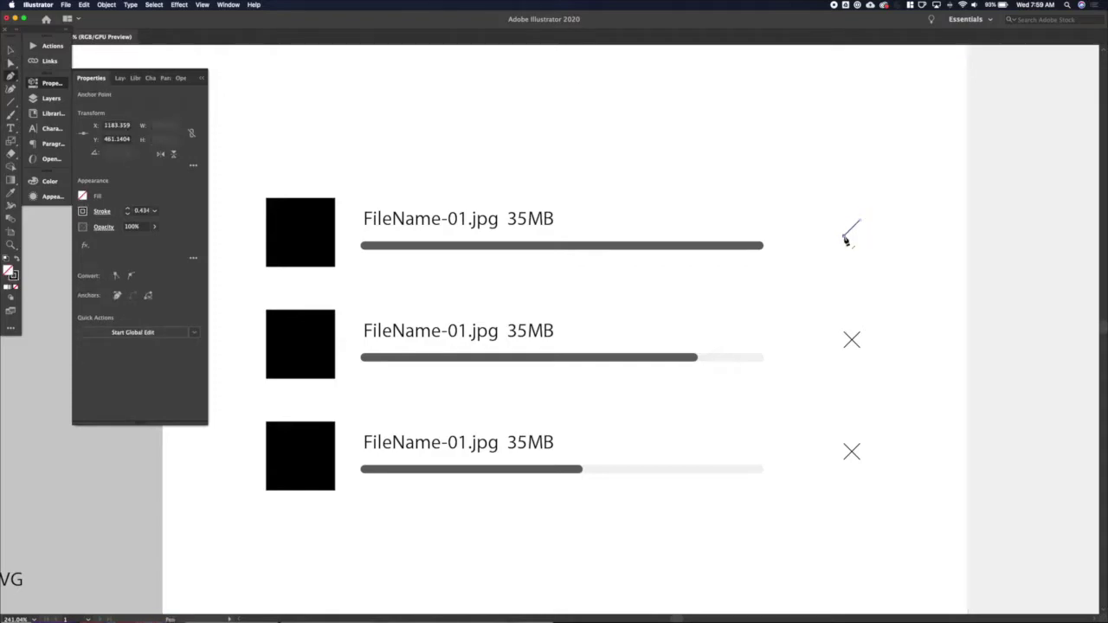
click(835, 227)
key(v)
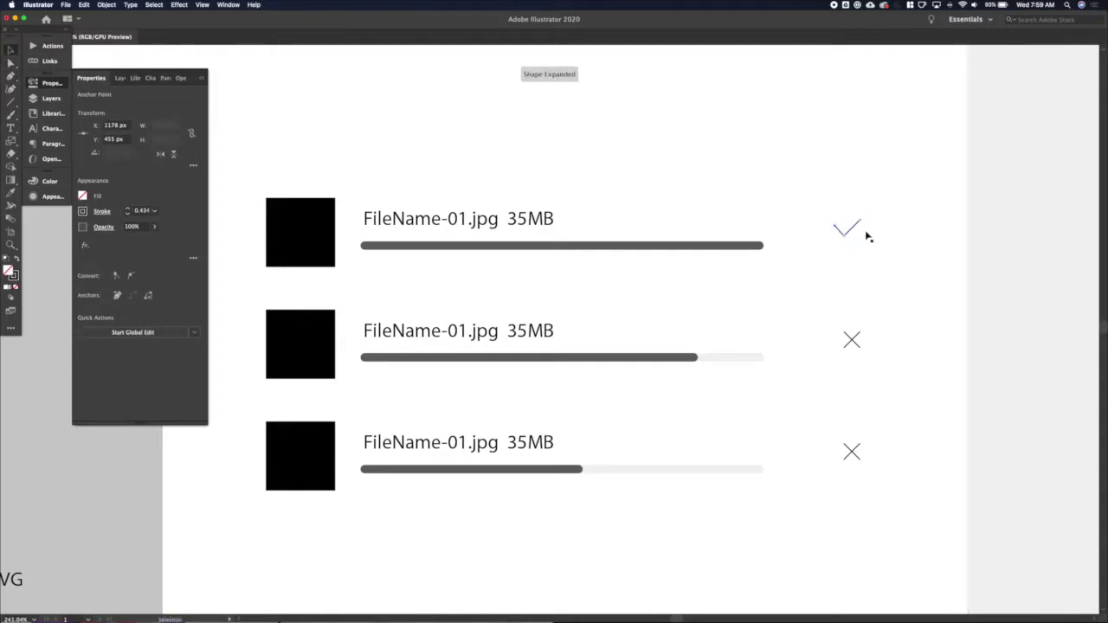
Steepen the check mark's long stroke by moving its upper end to about X 1190 px, Y 450 px.
key(r)
key(a)
click(859, 221)
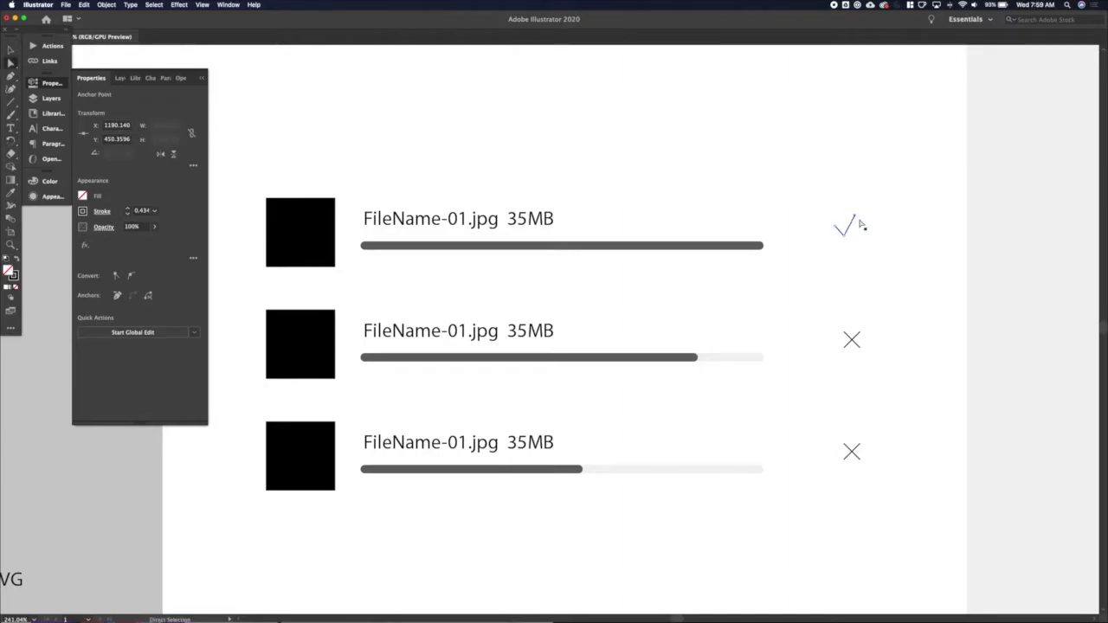
key(super+a)
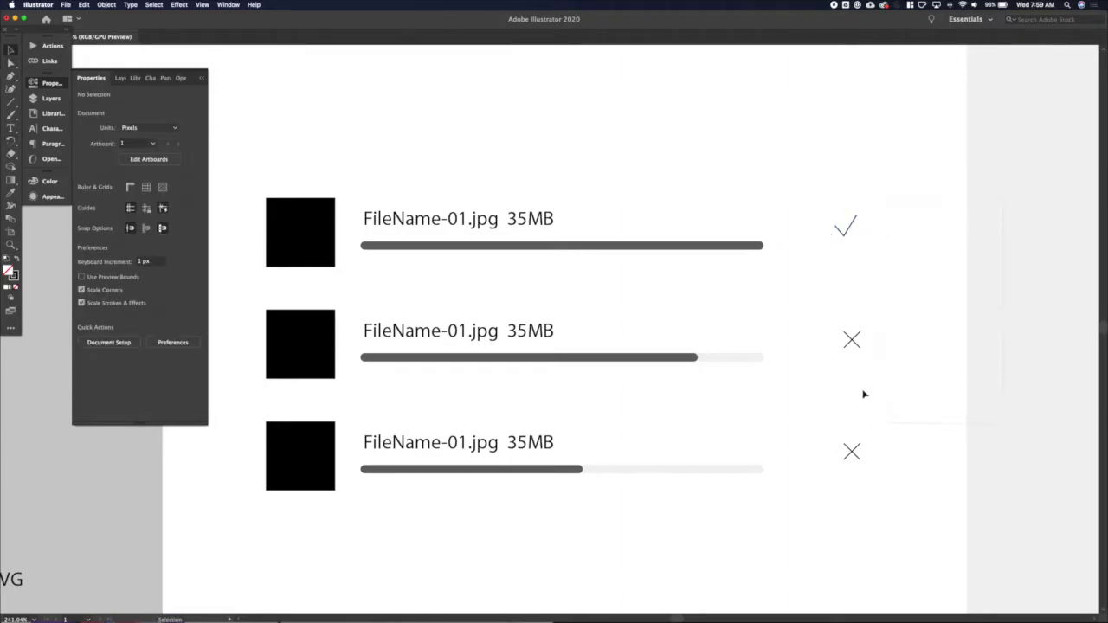
Nudge the check mark right and slightly down to line it up with the X icons below.
key(Right)
key(Right)
key(Right)
key(Right)
key(Right)
key(shift+Down)
key(shift+Up)
key(Down)
key(Down)
click(839, 275)
Delete the dark fill of the third row's progress bar, leaving only its light grey track.
scroll(1015, 291, down, 3)
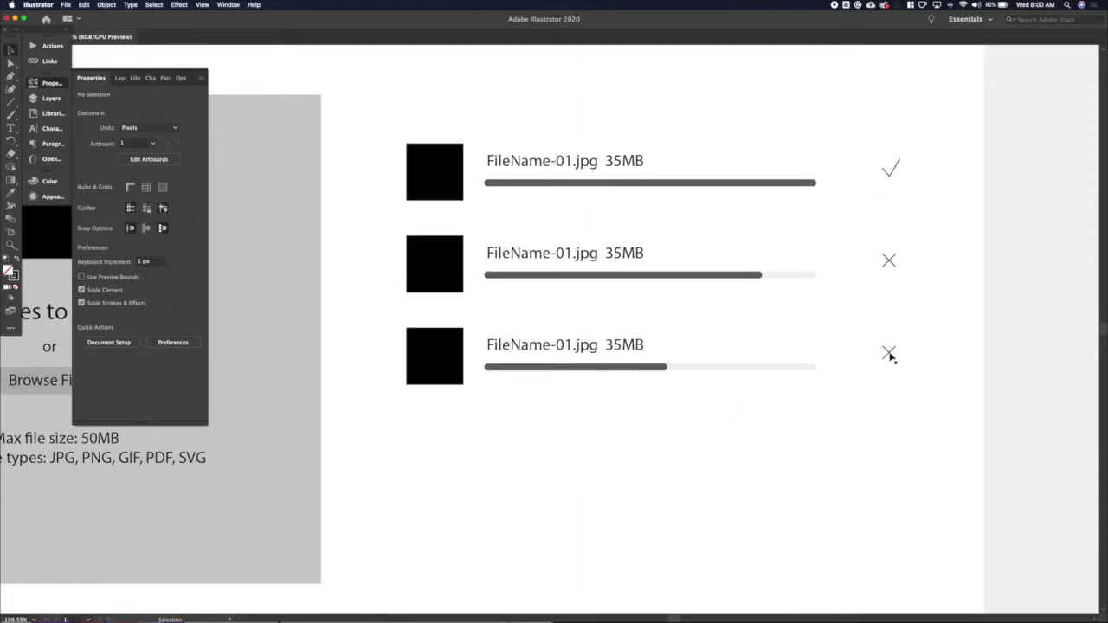
key(a)
click(665, 368)
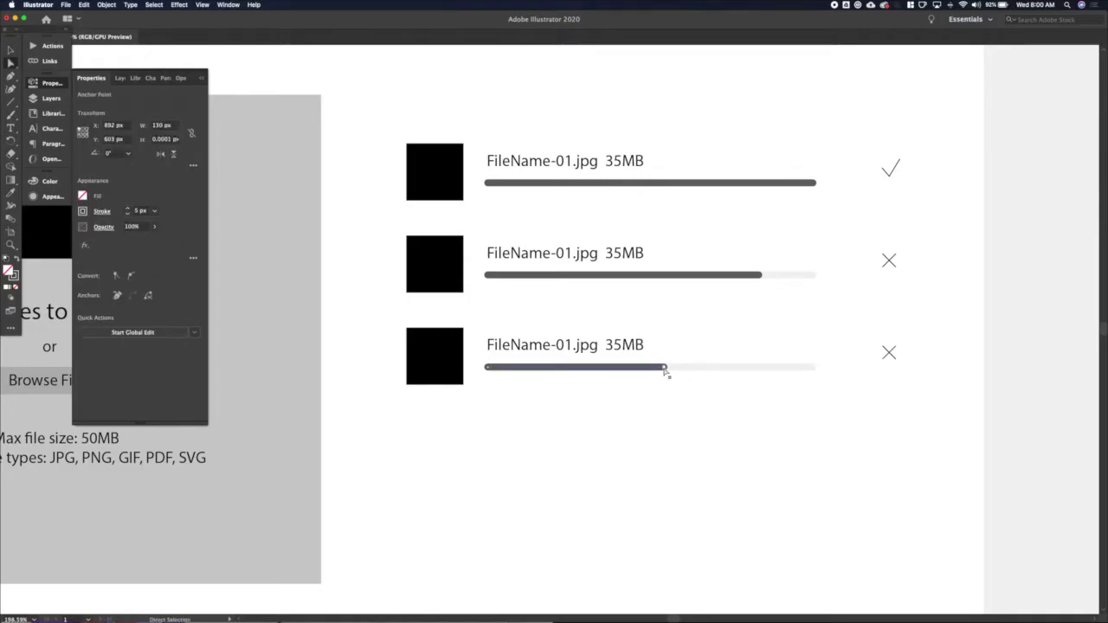
key(Delete)
key(v)
click(949, 419)
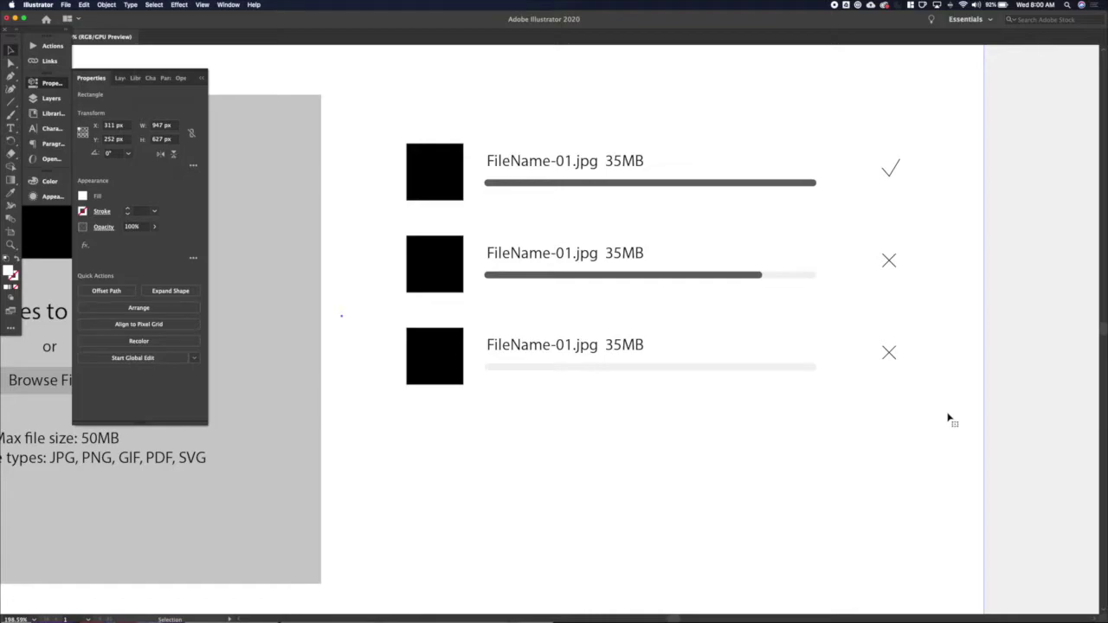
Set the heading, panel text and three file name labels in Open Sans Light.
scroll(1005, 362, down, 4)
click(1002, 361)
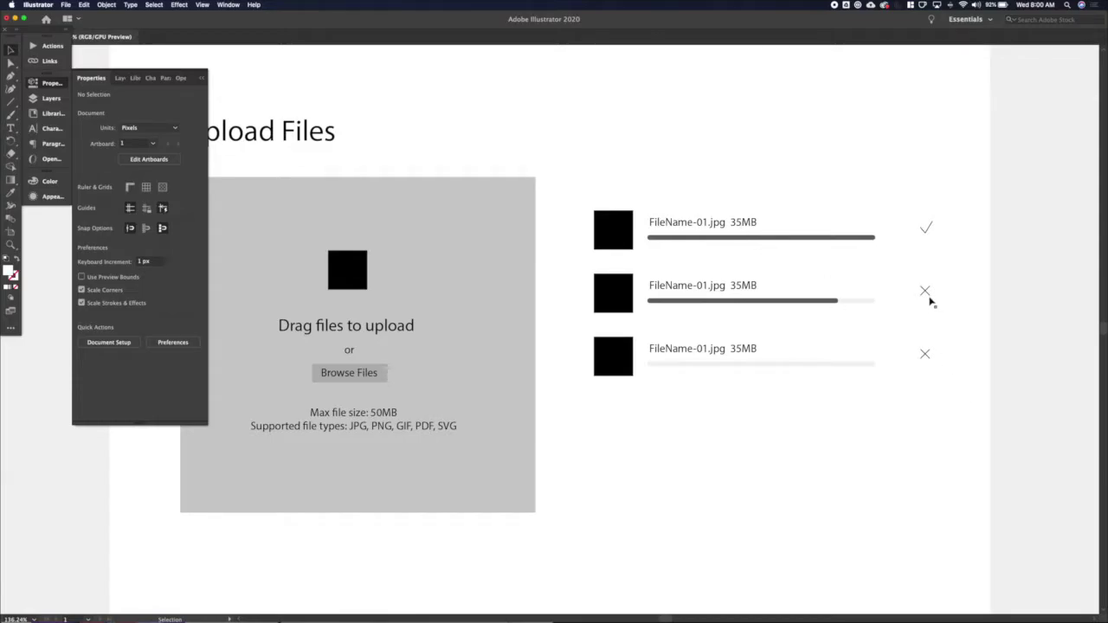
scroll(1001, 327, down, 1)
scroll(1002, 327, down, 1)
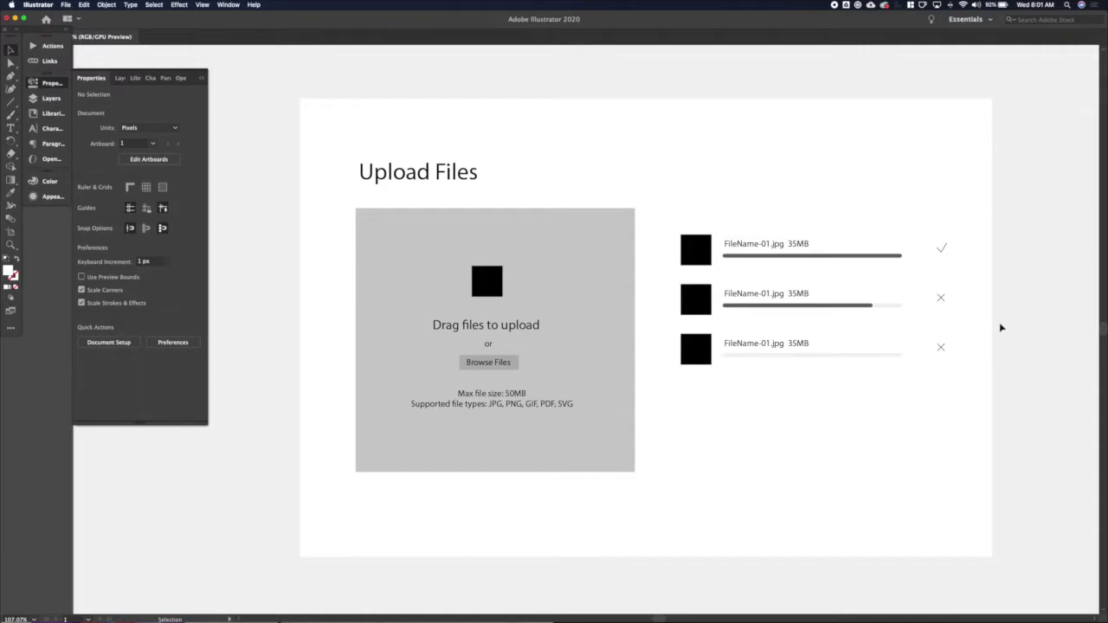
scroll(1002, 327, down, 2)
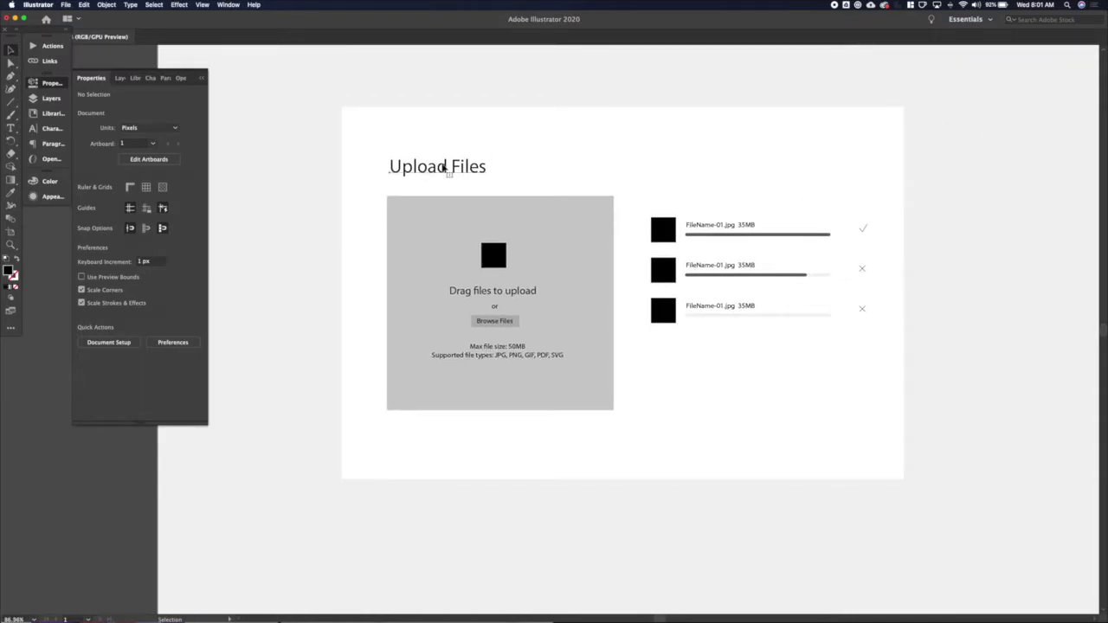
click(447, 168)
shift+click(728, 231)
shift+click(715, 271)
shift+click(709, 310)
click(191, 287)
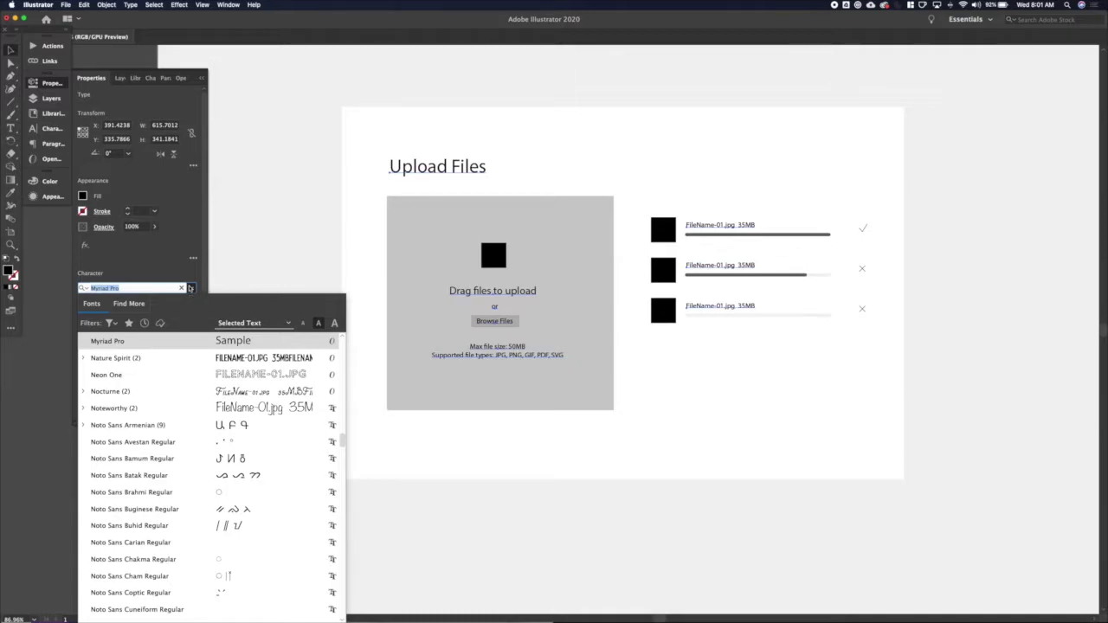
text(open)
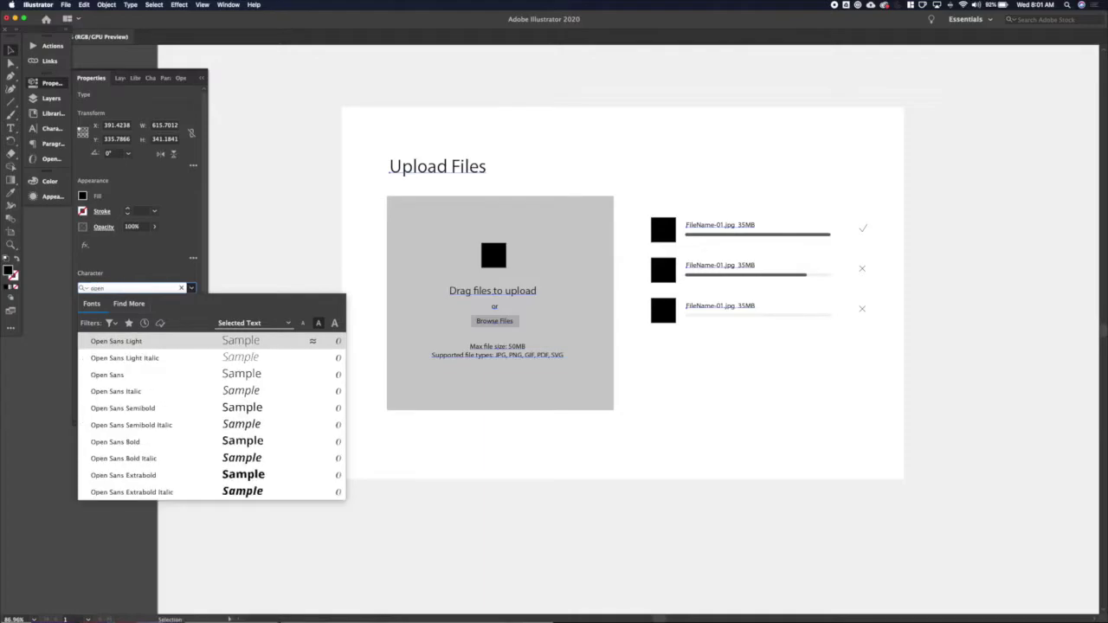
key(Return)
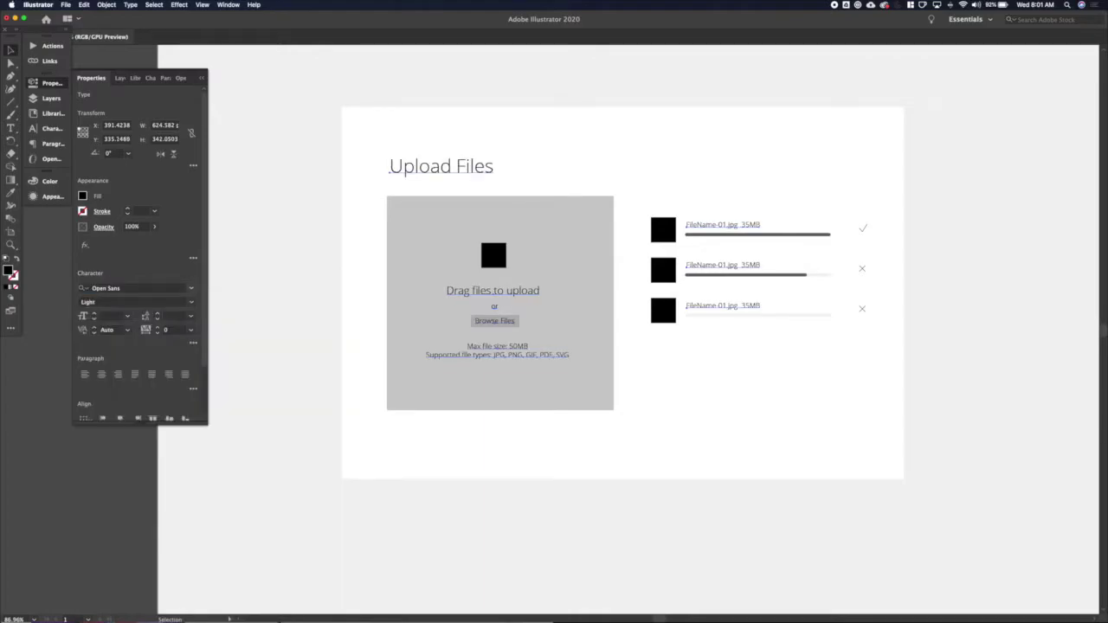
click(314, 244)
Change the Upload Files heading's font style to Extrabold.
click(403, 168)
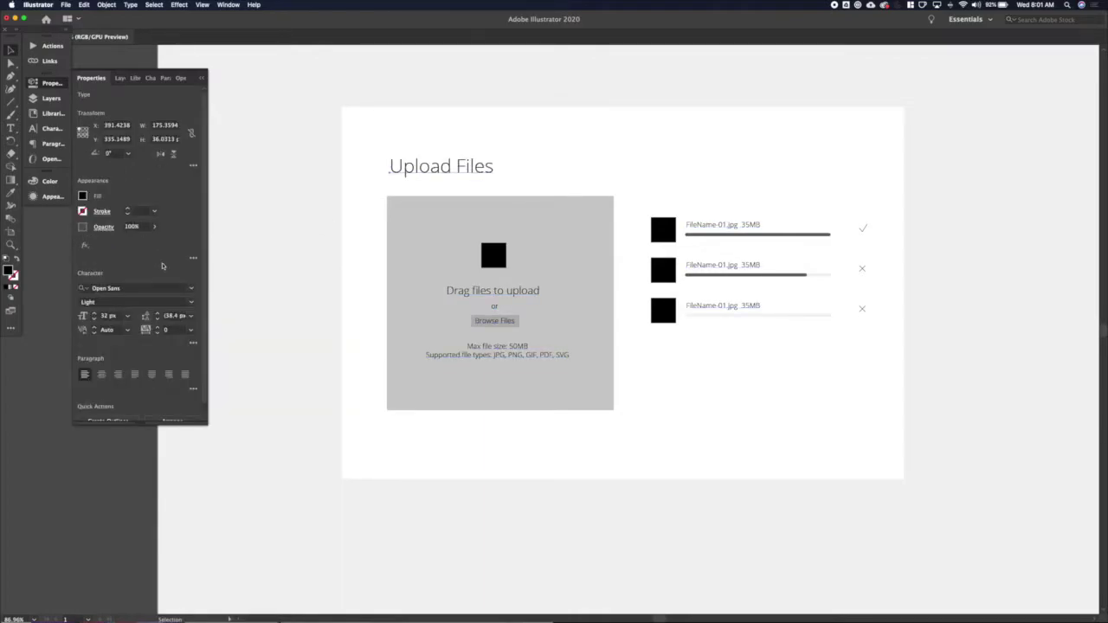
click(190, 301)
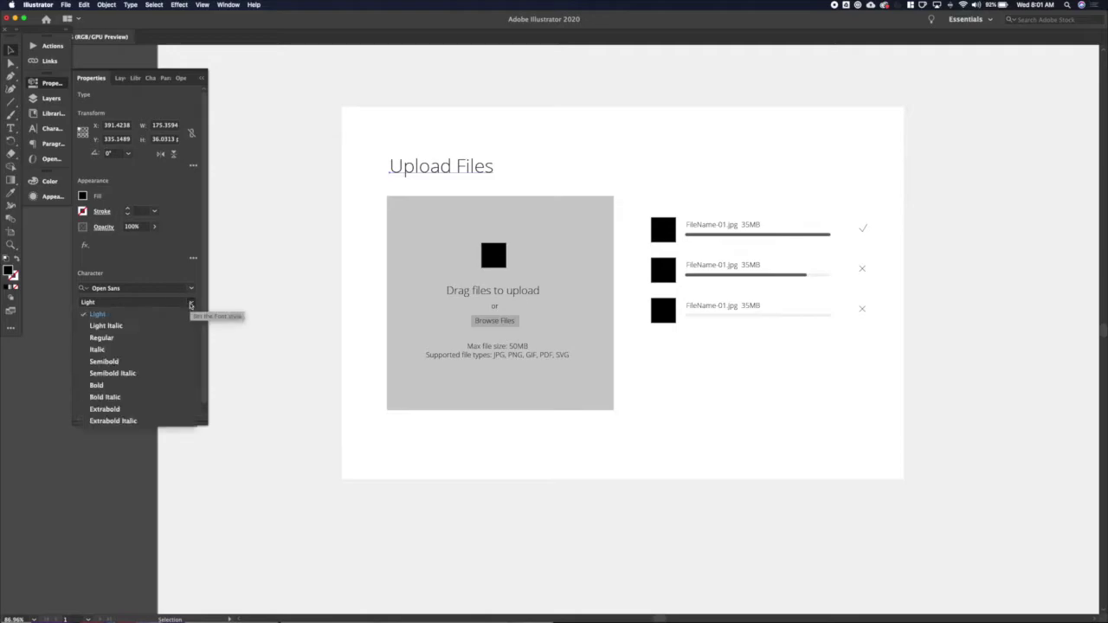
click(160, 411)
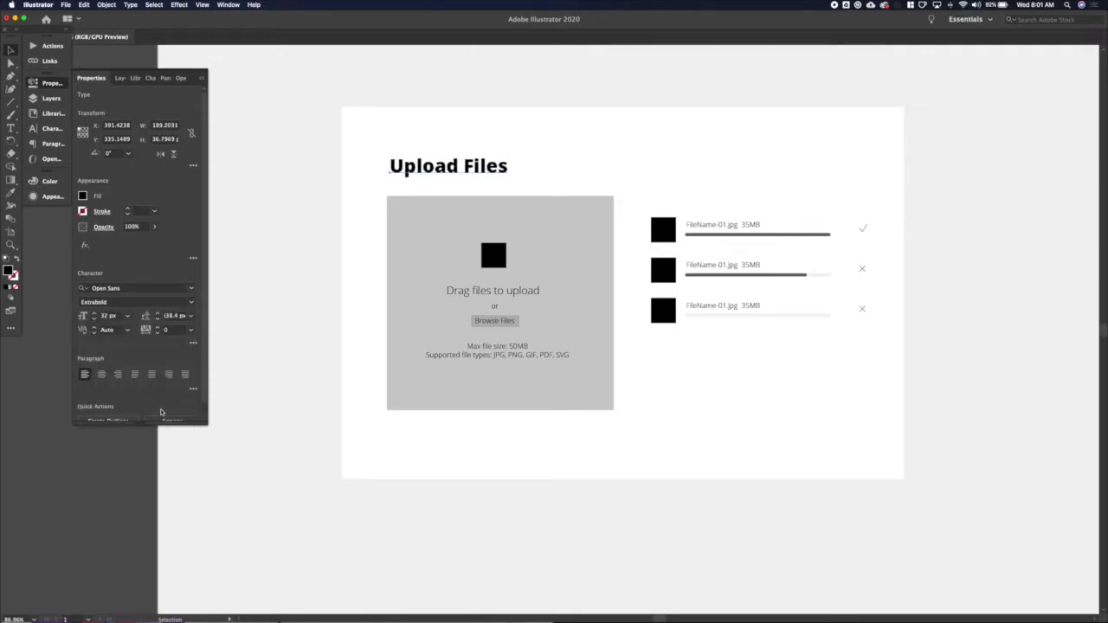
click(257, 344)
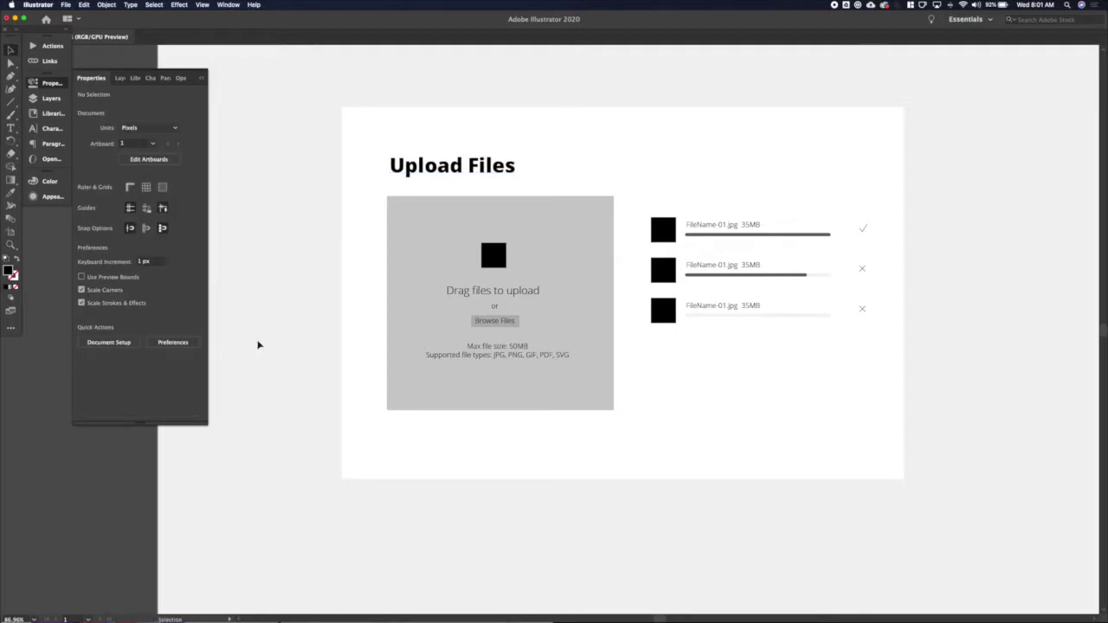
Turn the grey drop panel's fill into an outline and make it a 12 px dashed line with round caps and round corner joins.
click(401, 285)
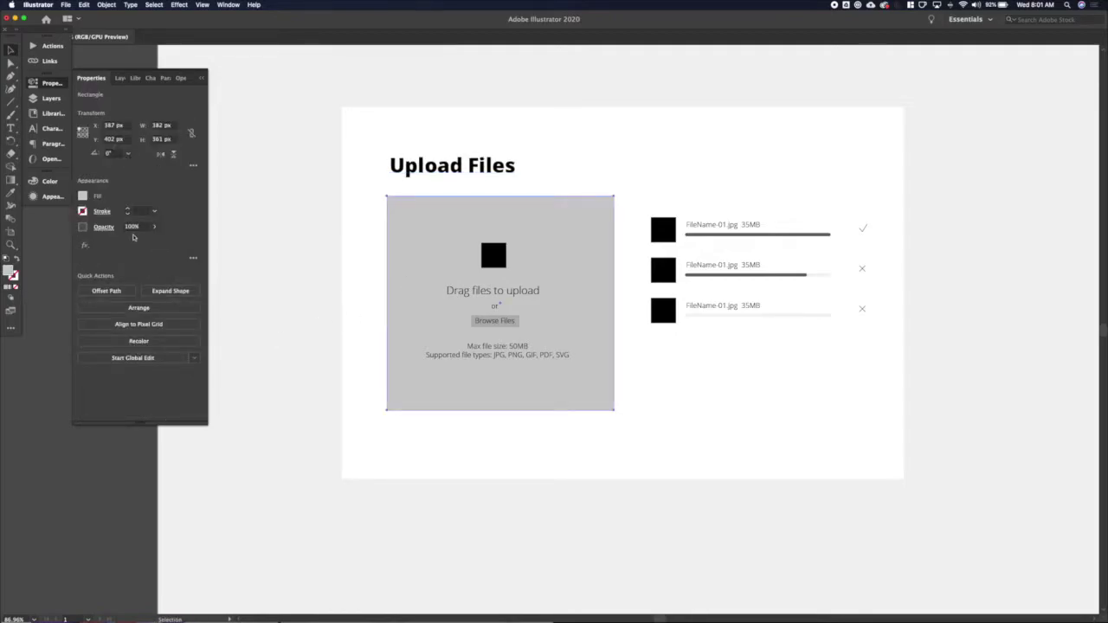
click(17, 260)
click(101, 211)
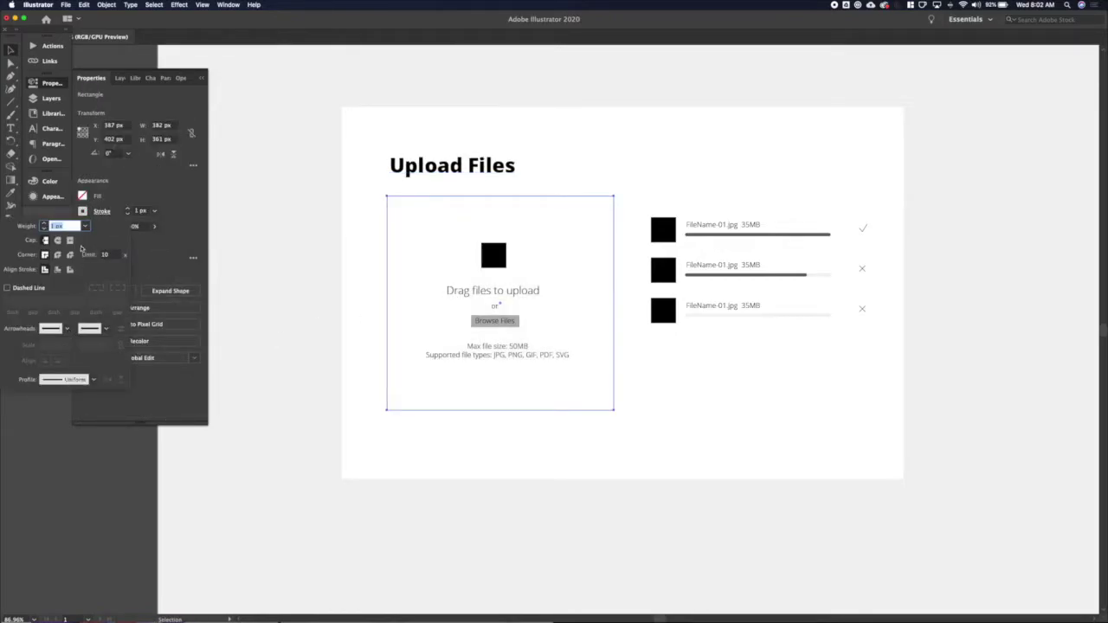
click(36, 290)
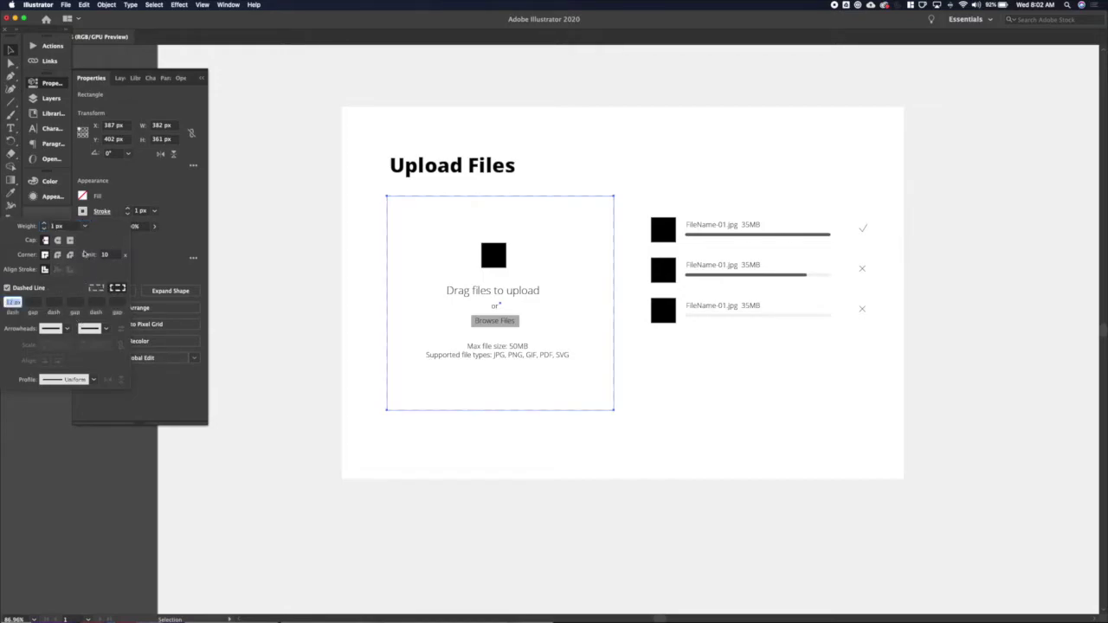
click(57, 240)
click(57, 254)
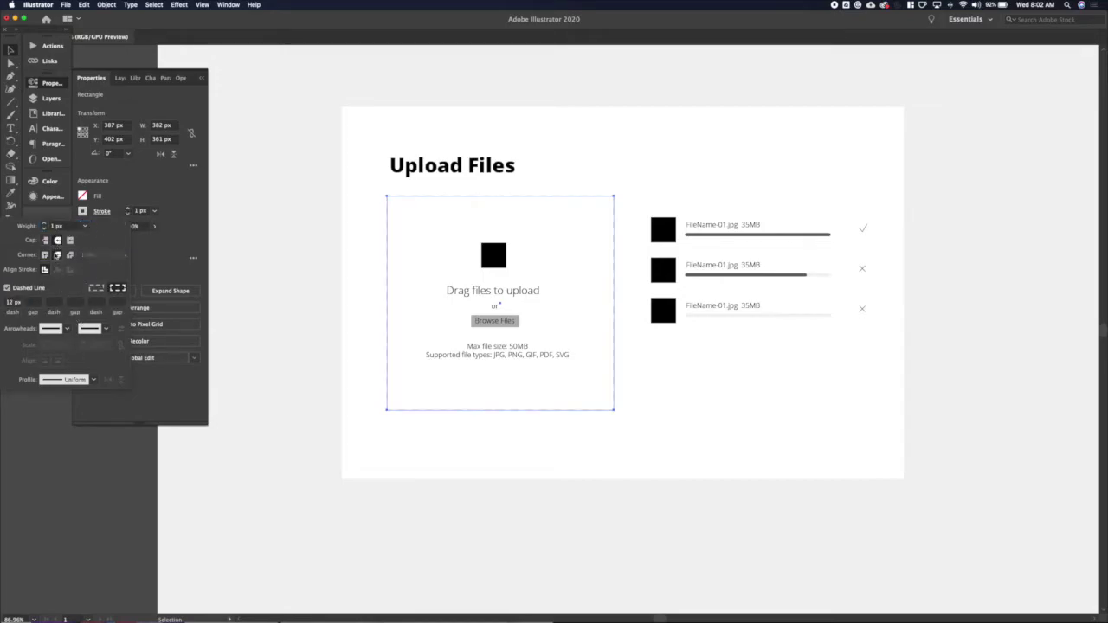
Increase the dashed panel outline's stroke weight to 6 px.
click(128, 209)
click(129, 209)
click(129, 209)
click(128, 210)
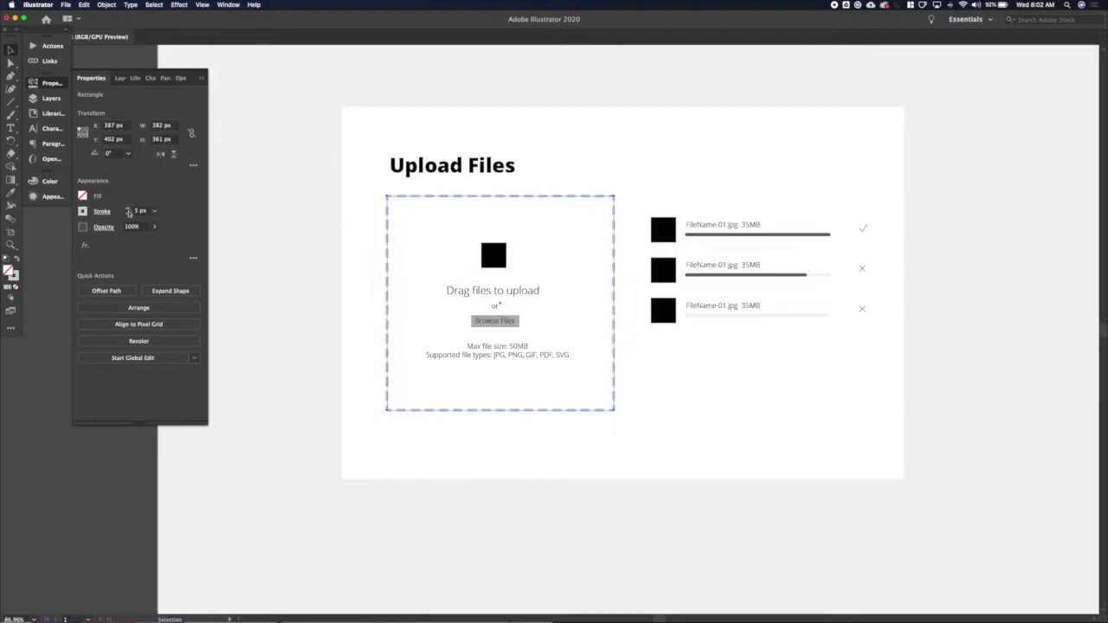
click(128, 209)
Round all four corners of the dashed drop panel.
key(a)
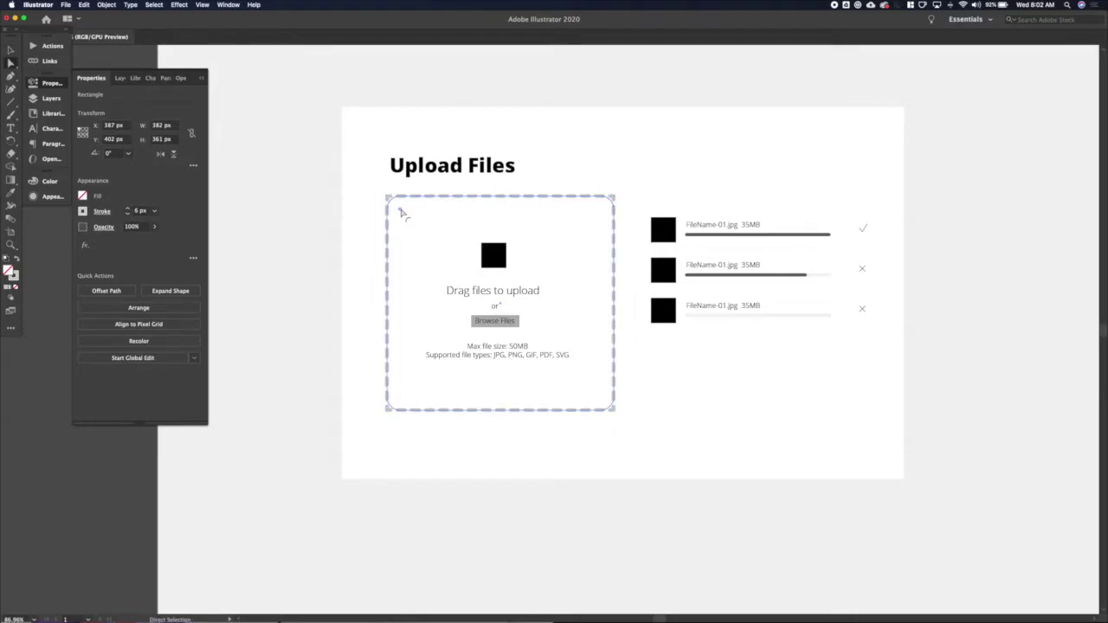
key(v)
click(320, 241)
Scale the dashed drop panel to about 390 px wide and 322 px high.
click(452, 198)
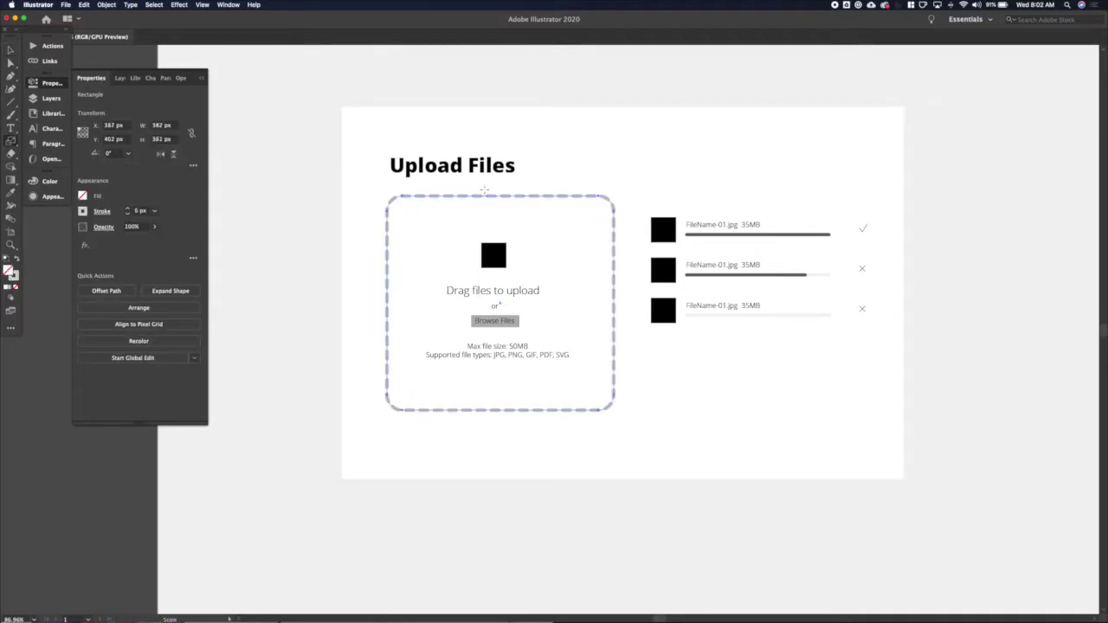
drag(495, 197, 496, 204)
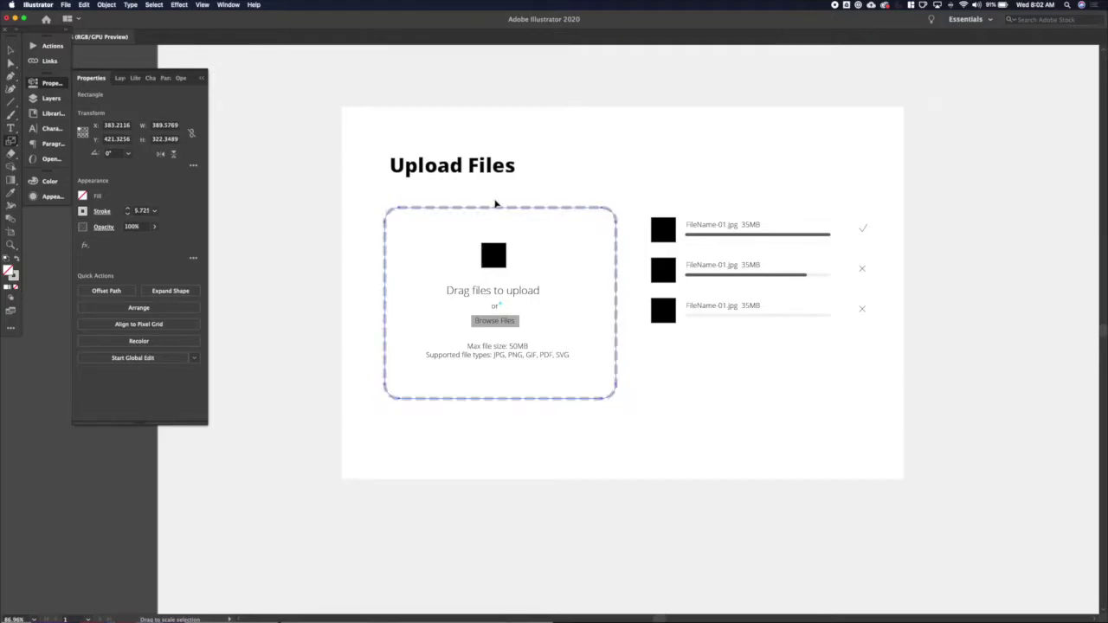
key(v)
click(296, 260)
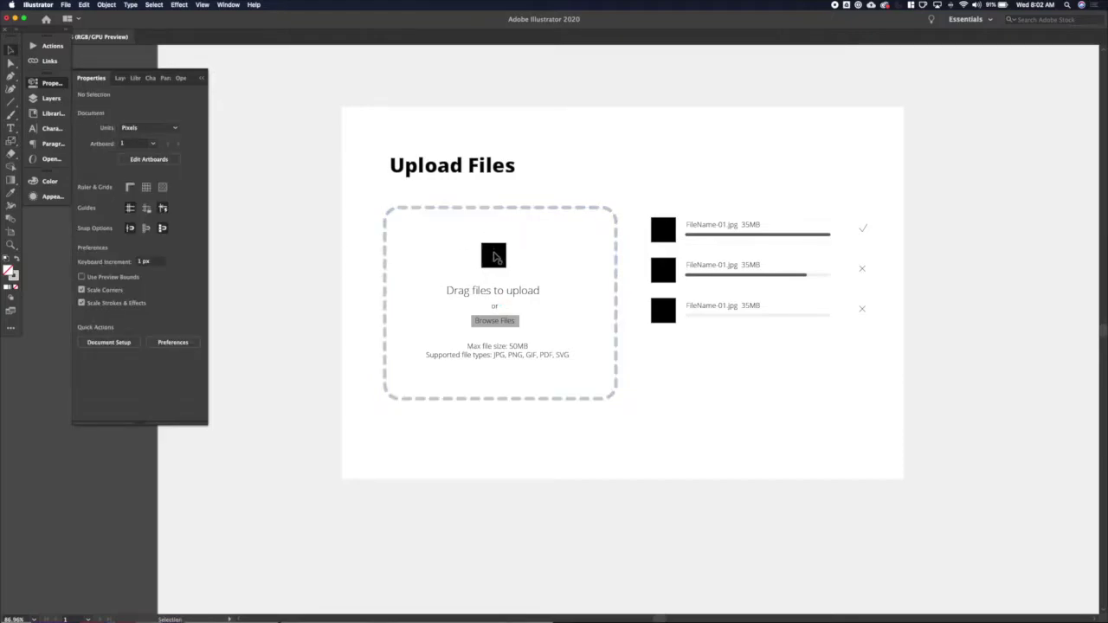
Open cloud_upload-24px.svg, copy its cloud icon and close the file without saving.
click(495, 257)
key(Tab)
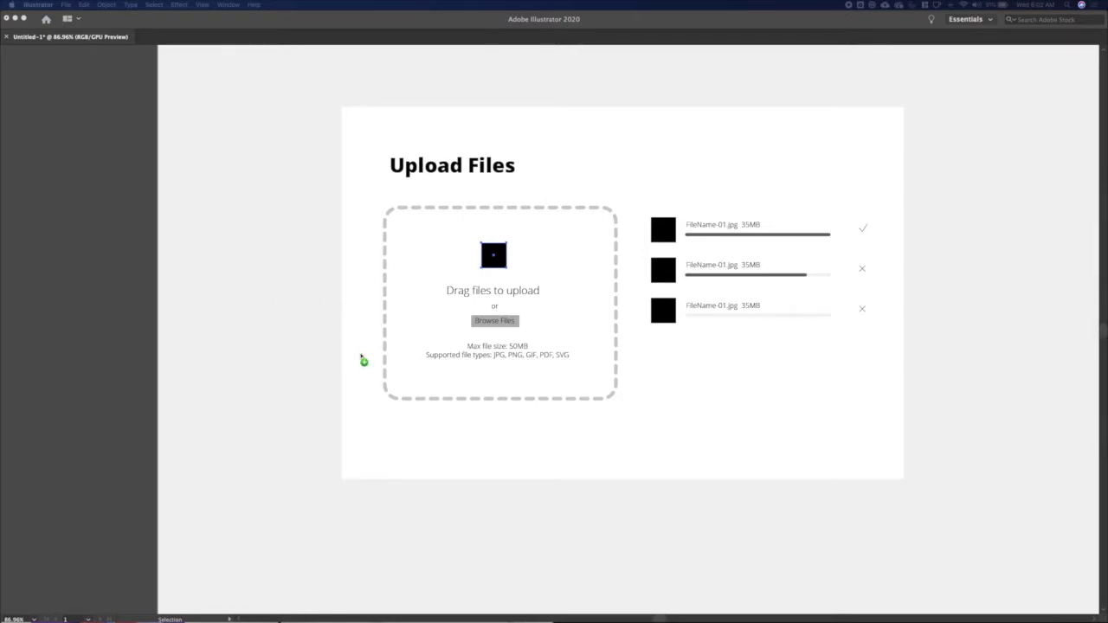
drag(364, 361, 361, 356)
click(482, 320)
key(super+w)
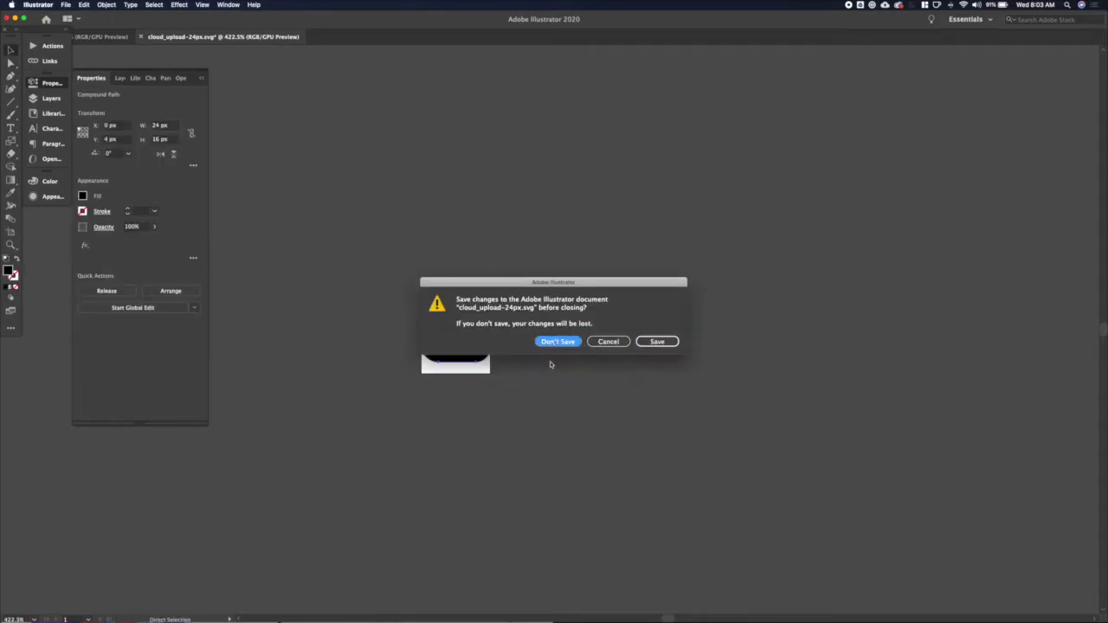
click(557, 343)
Replace the black square in the drop panel with the cloud upload icon, enlarged to about 48 by 32 px above the drag text.
drag(587, 294, 587, 293)
key(v)
drag(554, 333, 503, 262)
click(495, 250)
key(Delete)
click(498, 260)
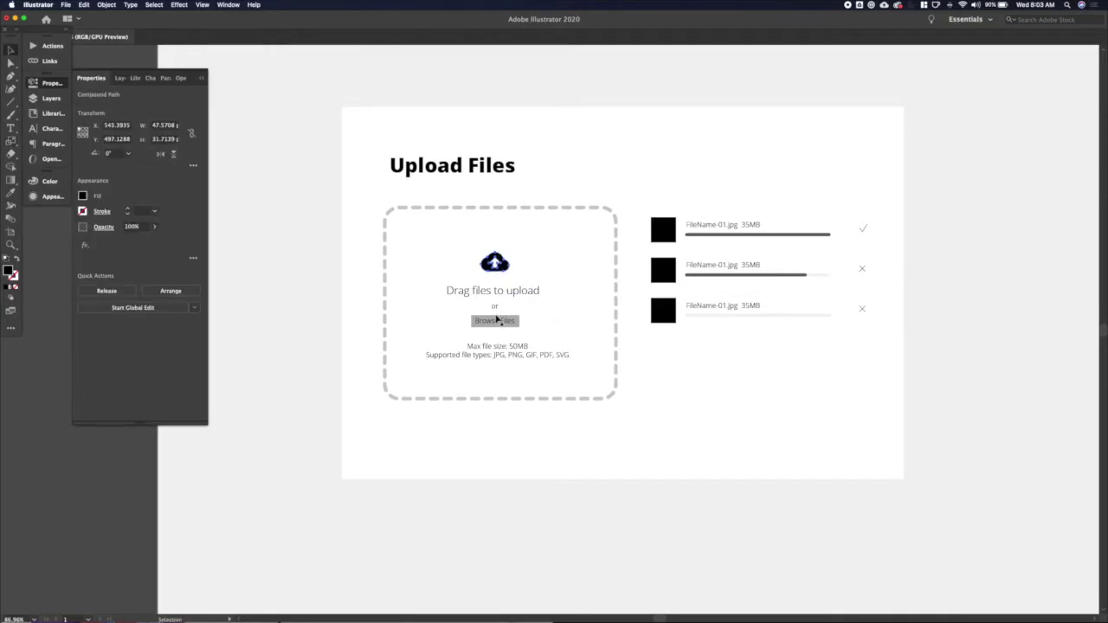
Set the file size and supported types text to 10 px with 16.4 px leading.
scroll(498, 321, up, 5)
click(496, 321)
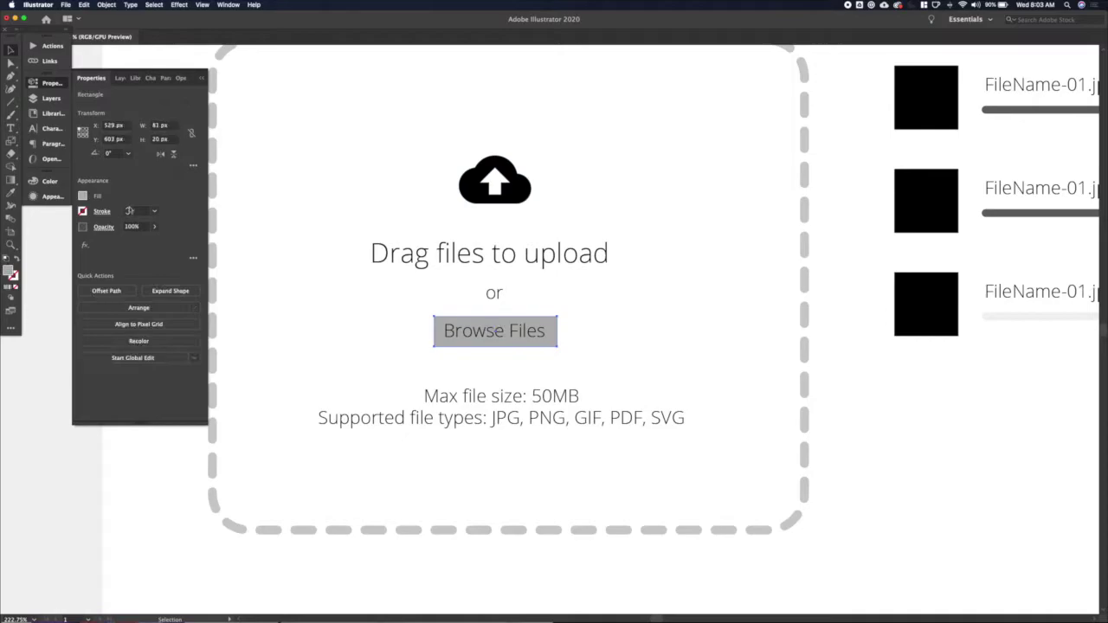
double_click(516, 400)
key(super+a)
key(alt+Down)
click(190, 301)
click(182, 303)
click(95, 319)
click(95, 319)
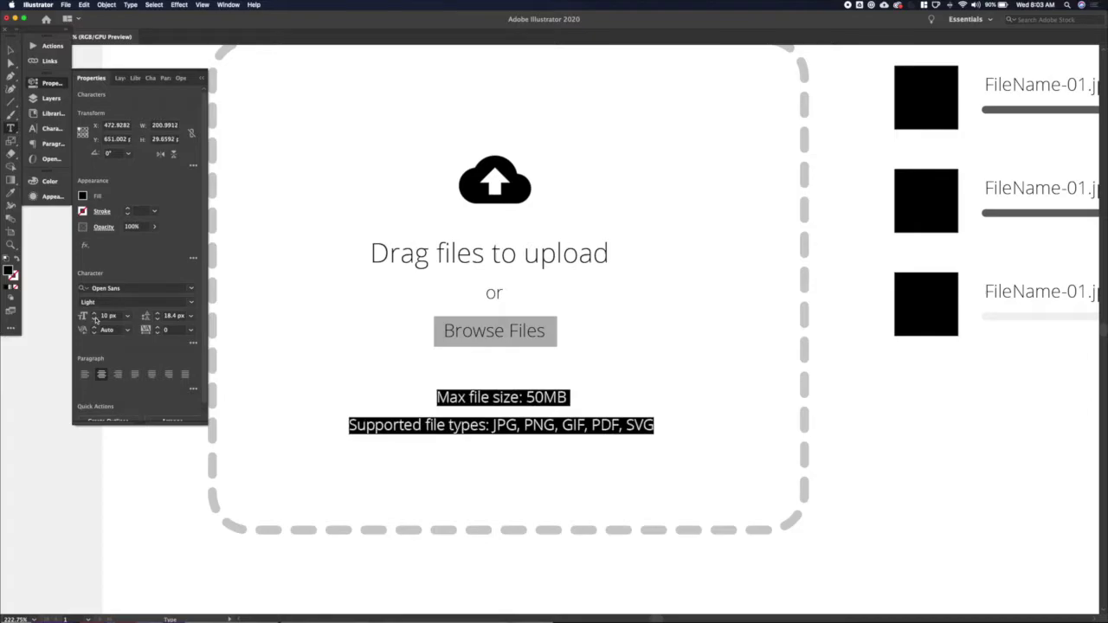
key(alt+Up)
click(500, 424)
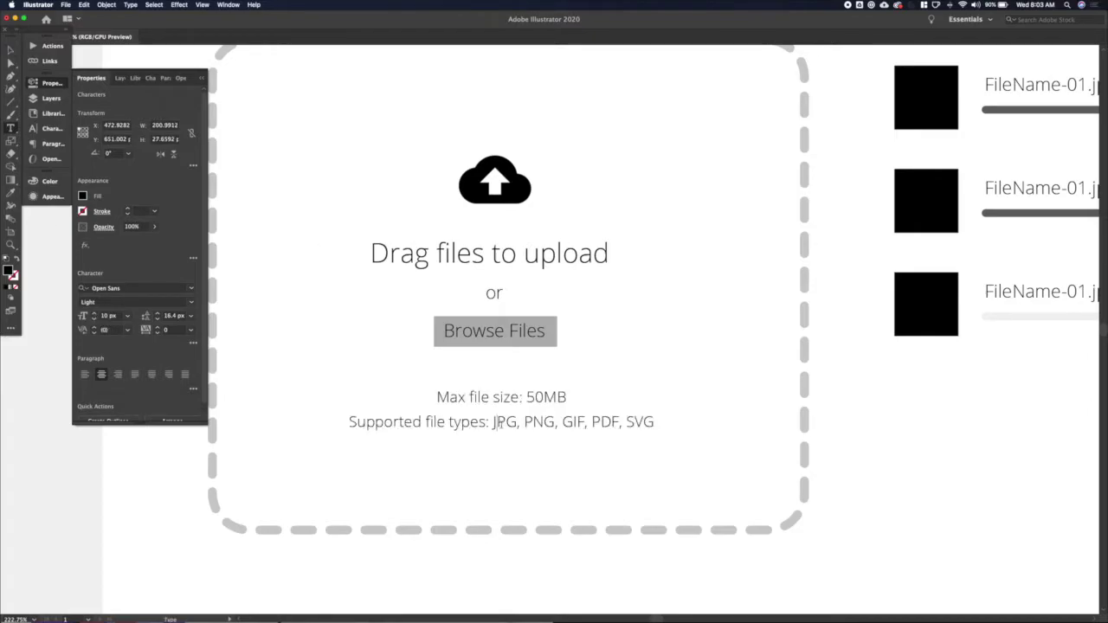
Make "50MB" and "JPG, PNG, GIF, PDF, SVG" Semibold and move the requirements text up slightly.
double_click(528, 400)
click(197, 297)
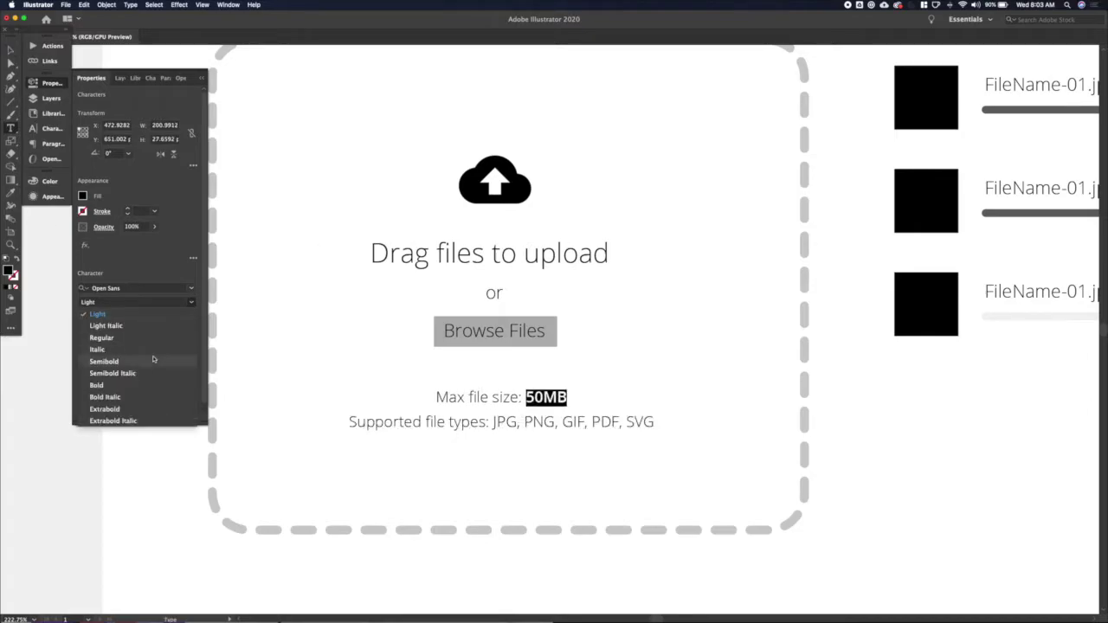
click(152, 363)
drag(492, 423, 659, 423)
click(190, 301)
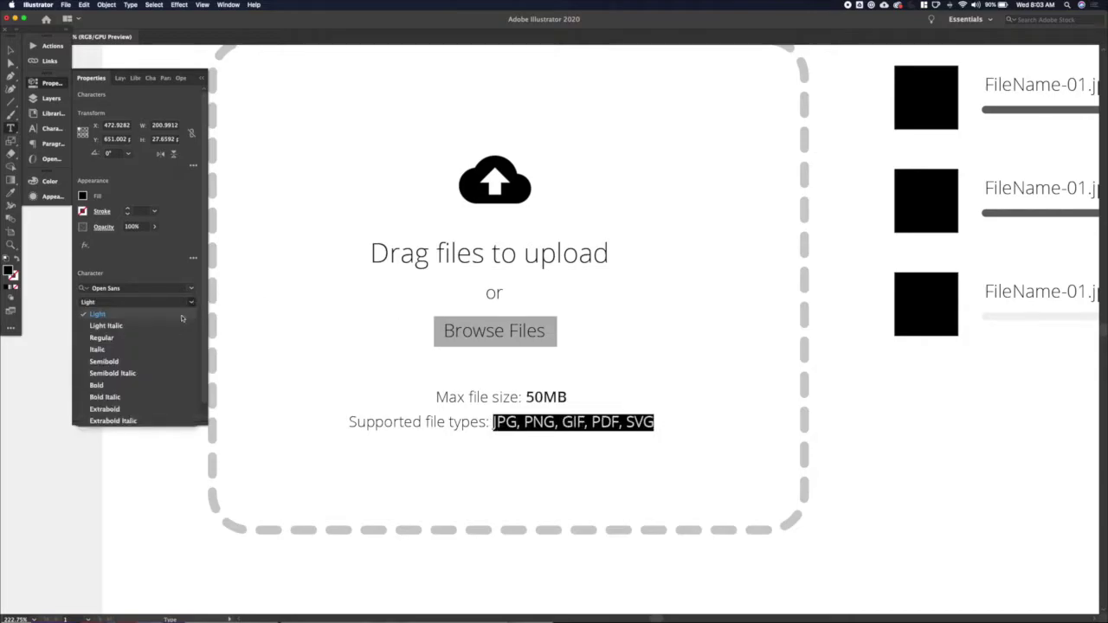
click(153, 363)
click(12, 50)
click(696, 557)
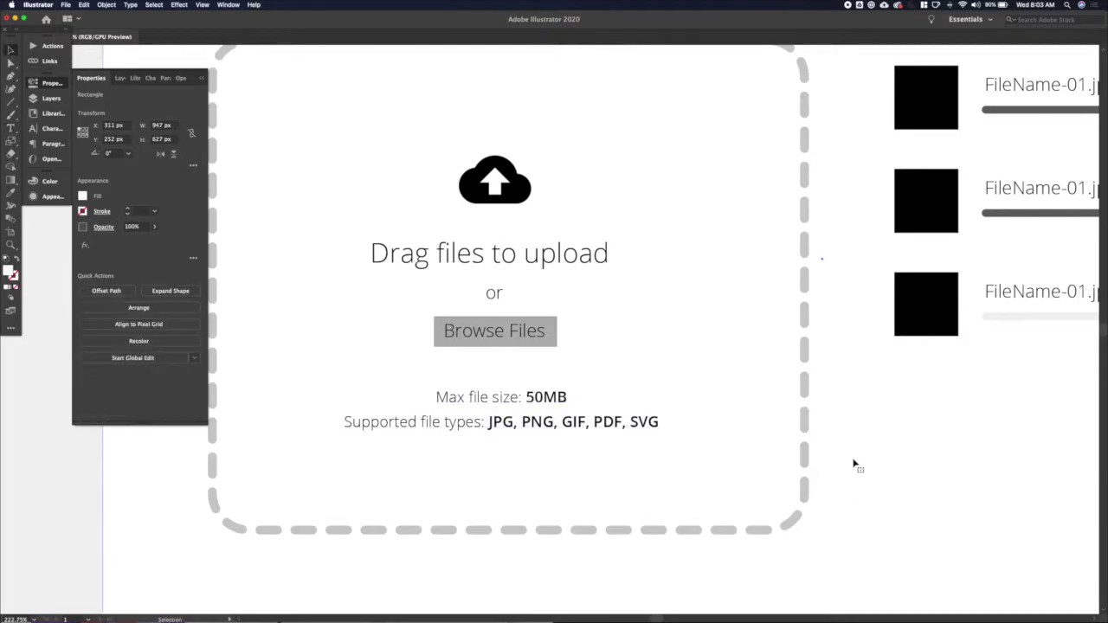
drag(545, 401, 547, 397)
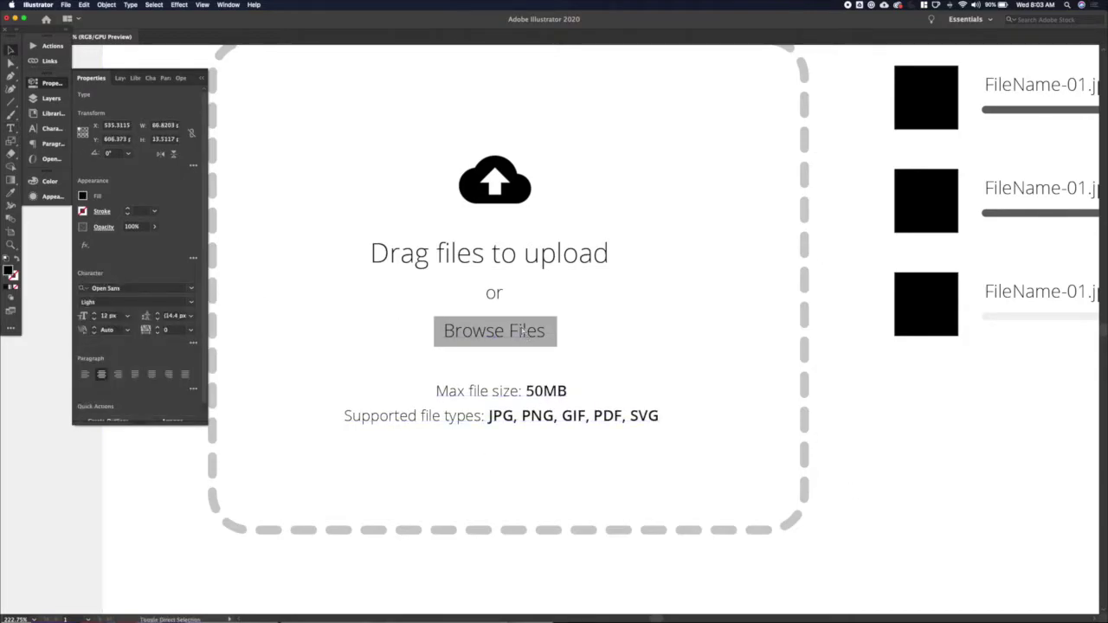
Shrink the Browse Files label and widen its grey button to about 93 px.
click(545, 337)
drag(561, 317, 568, 317)
key(v)
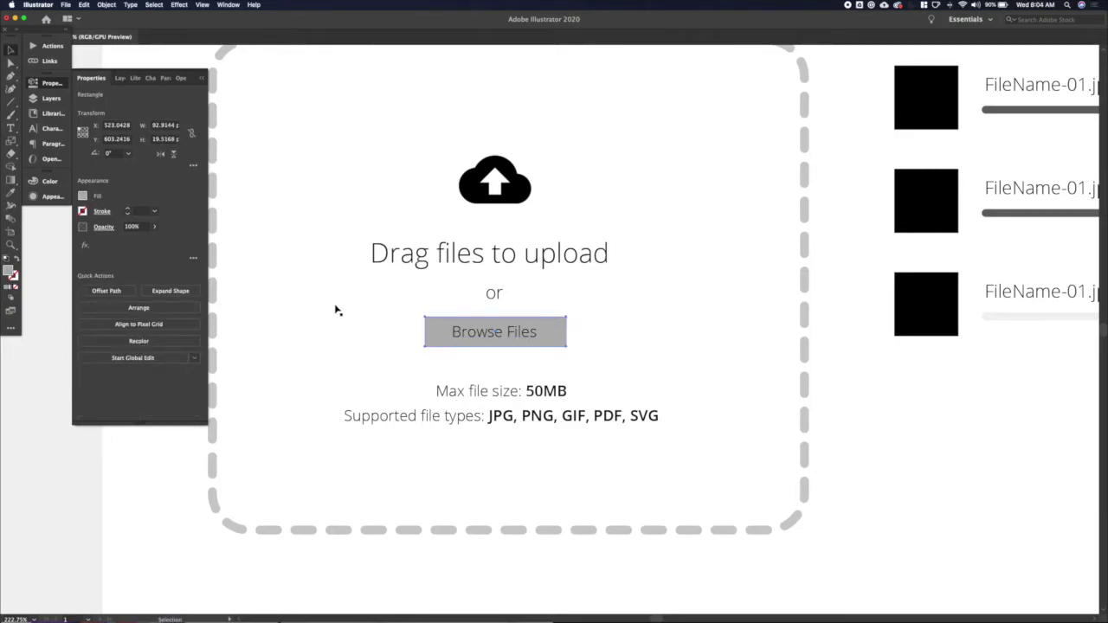
scroll(439, 327, down, 2)
scroll(439, 328, down, 2)
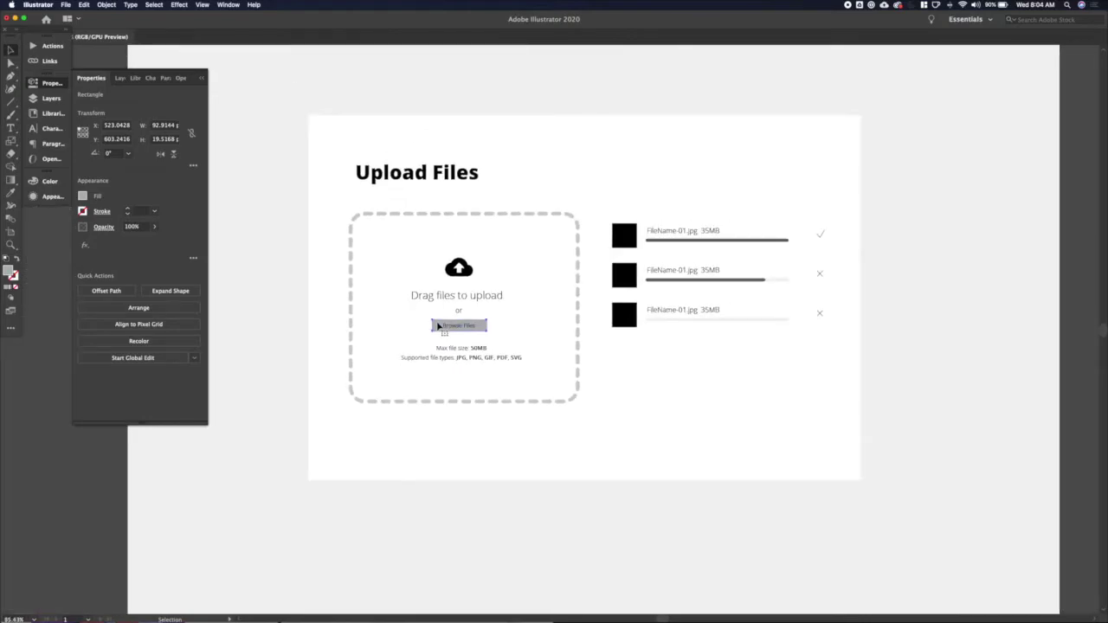
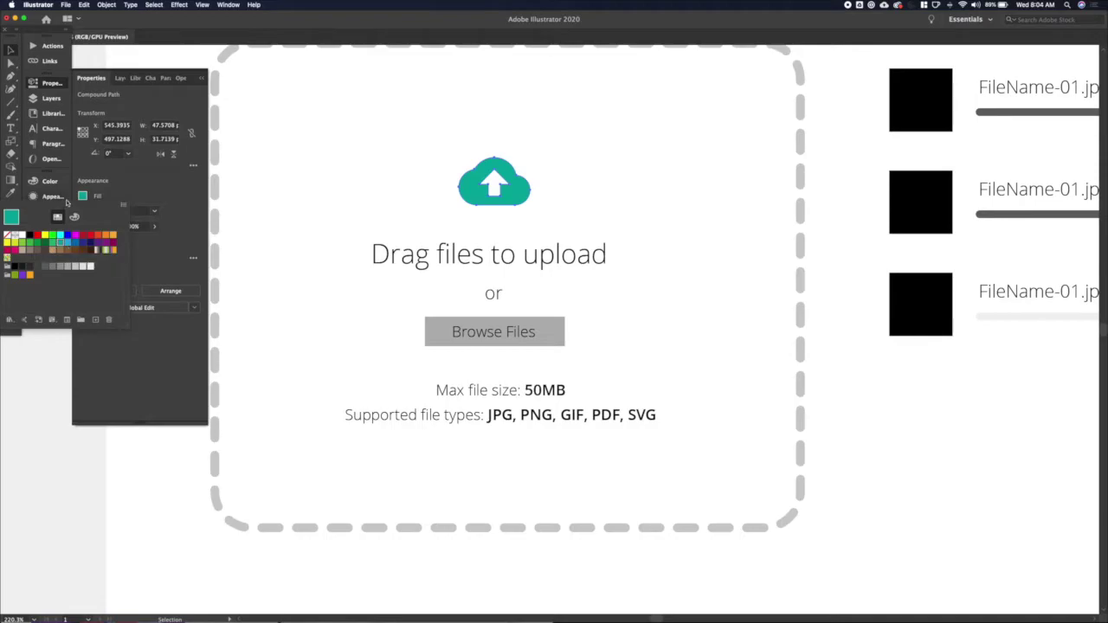
Set the cloud icon's fill to hue 182°, saturation 100% and brightness 90.2%.
click(52, 181)
click(201, 176)
click(220, 206)
click(190, 193)
key(shift+Up)
key(shift+Up)
key(Down)
key(Down)
key(Down)
key(Down)
key(Tab)
key(Tab)
key(shift+Up)
key(shift+Up)
key(shift+Up)
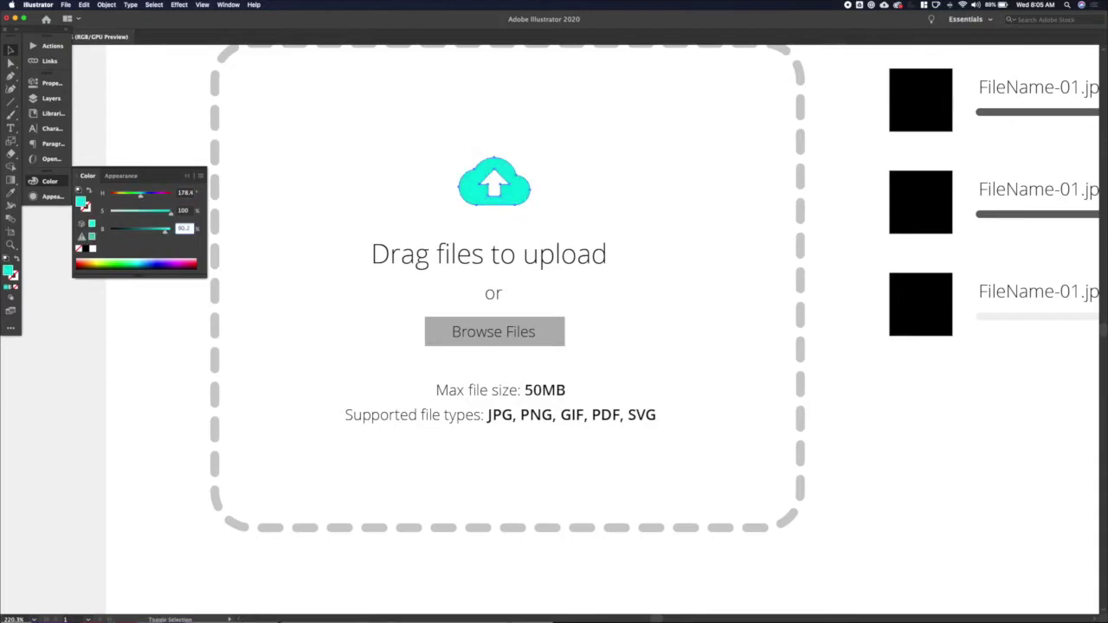
click(184, 193)
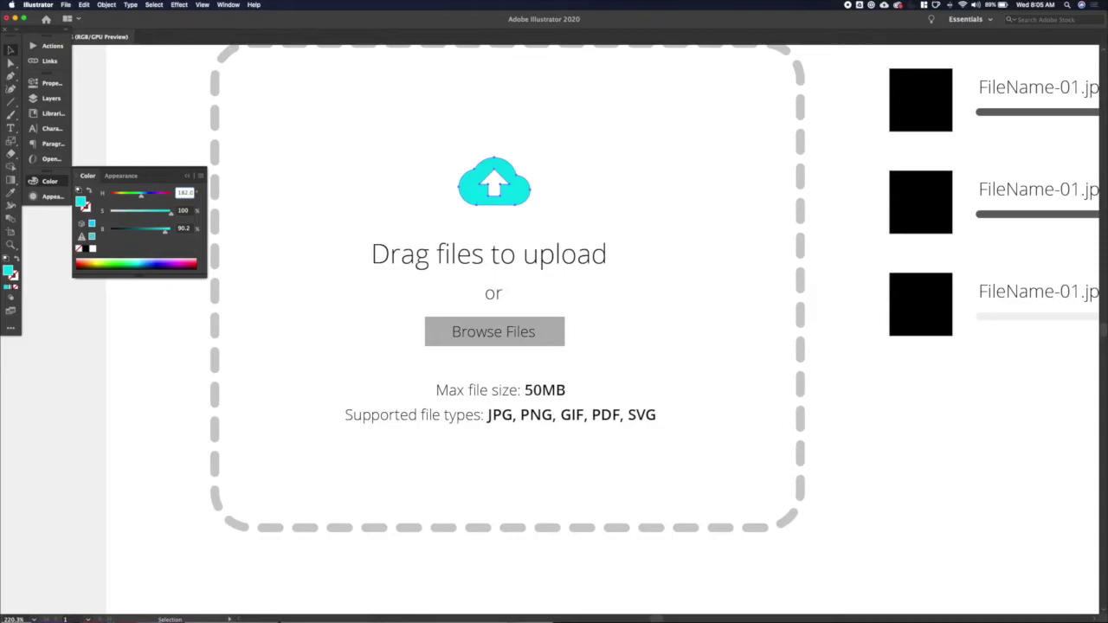
click(317, 205)
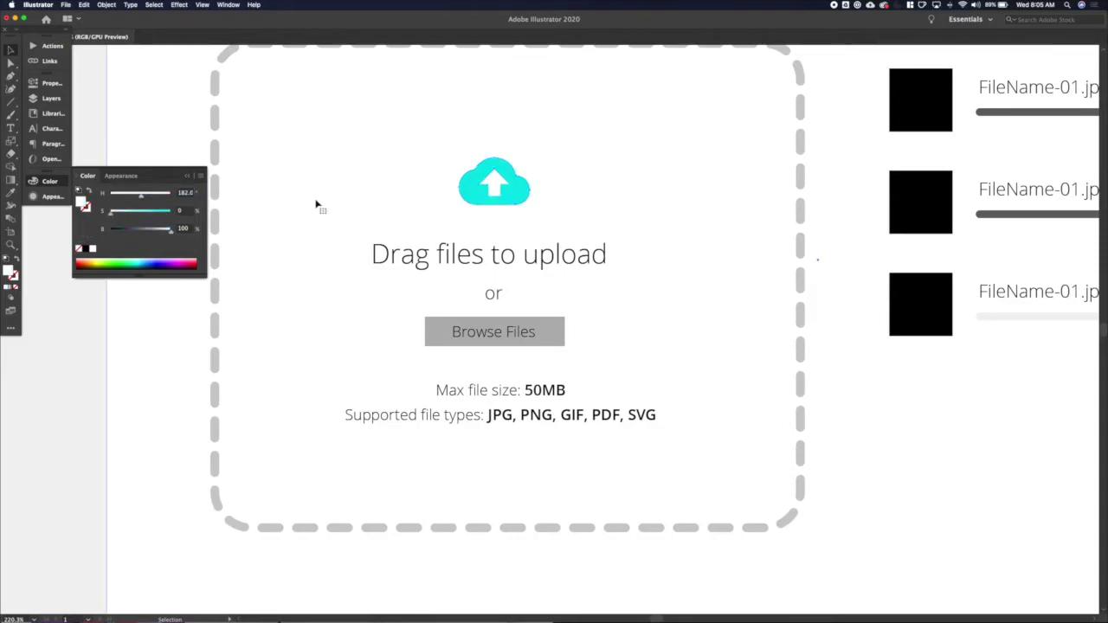
Save the cloud icon's cyan fill as a new colour swatch.
click(469, 192)
click(200, 175)
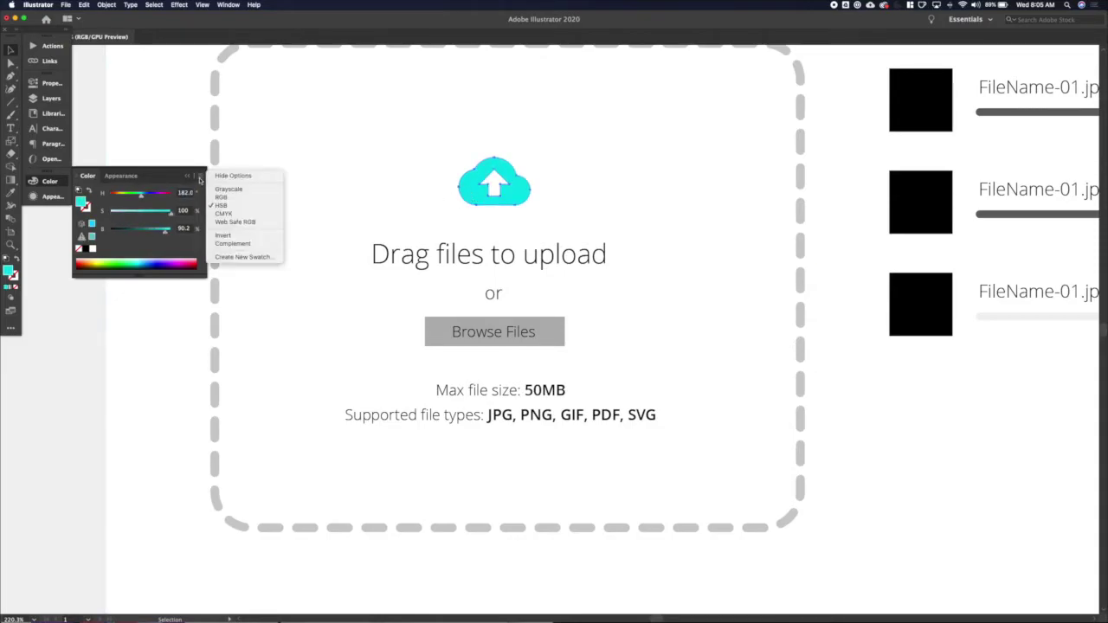
click(227, 257)
key(Return)
click(355, 269)
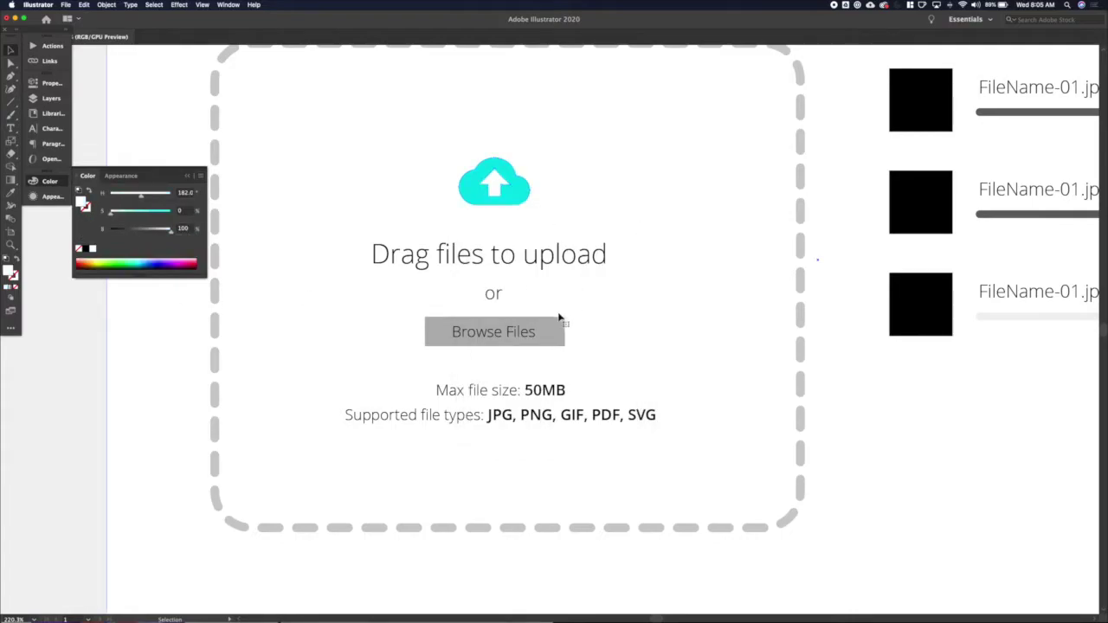
Fill the grey Browse Files button with the cyan sampled from the cloud icon.
click(556, 324)
key(i)
click(517, 188)
key(v)
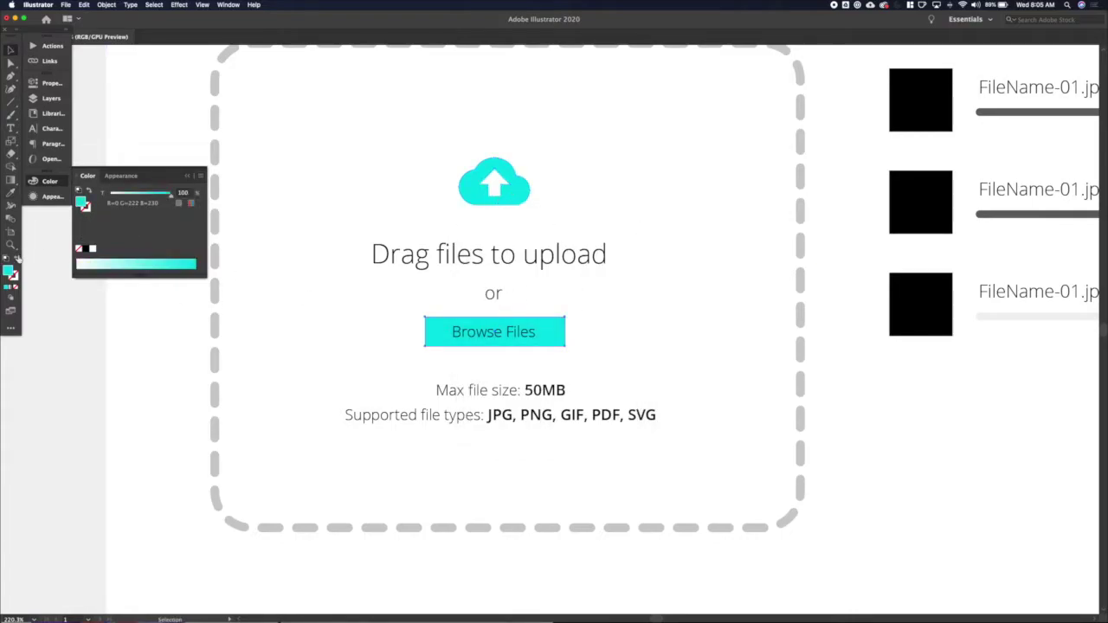
Turn the Browse Files button's cyan fill into an outline, fully round its ends and widen it to about 105 px.
click(16, 258)
click(39, 86)
key(a)
drag(438, 334, 466, 339)
key(s)
drag(569, 324, 580, 315)
key(v)
Colour the Browse Files label with the cloud's cyan and set its font weight to Regular.
click(519, 328)
key(i)
click(526, 189)
key(v)
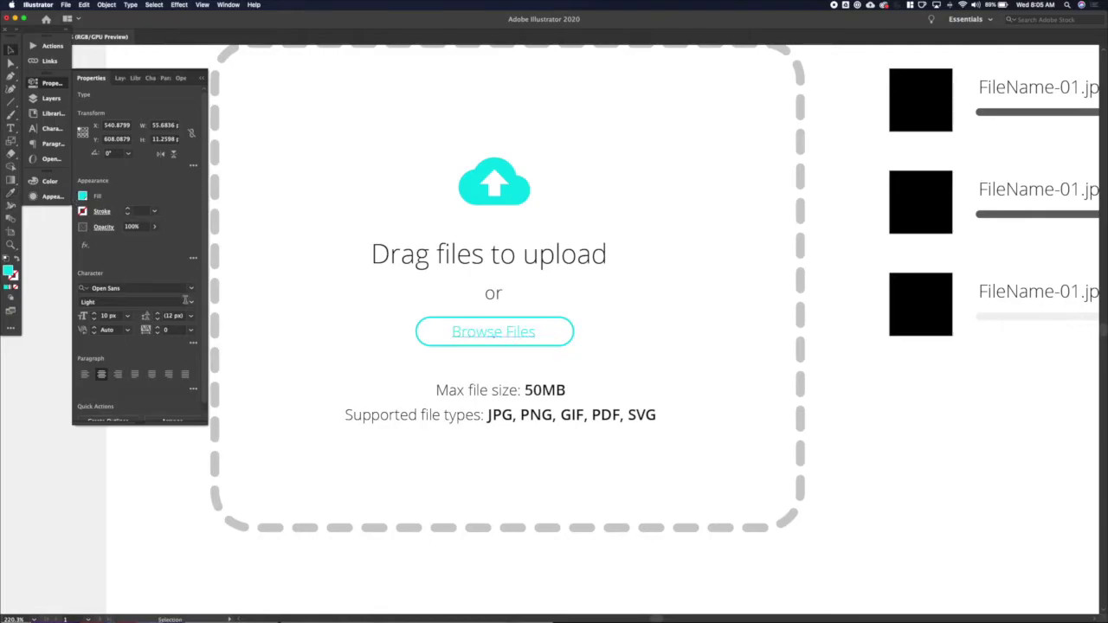
click(184, 300)
click(104, 361)
click(190, 300)
click(108, 339)
click(856, 384)
Make the Browse Files button outline slightly taller, about 21 px high.
click(518, 335)
click(487, 347)
key(a)
key(s)
key(v)
Centre the Browse Files label horizontally in its button and nudge the label down to centre it vertically.
shift+click(497, 337)
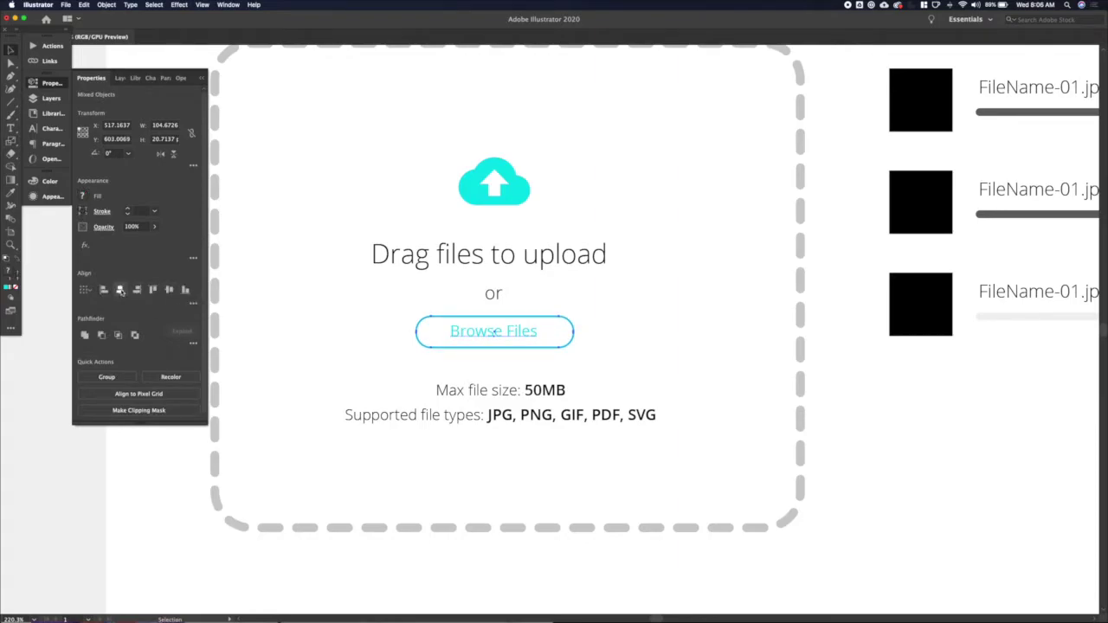
click(119, 290)
click(884, 485)
click(514, 336)
key(Down)
click(960, 416)
click(961, 416)
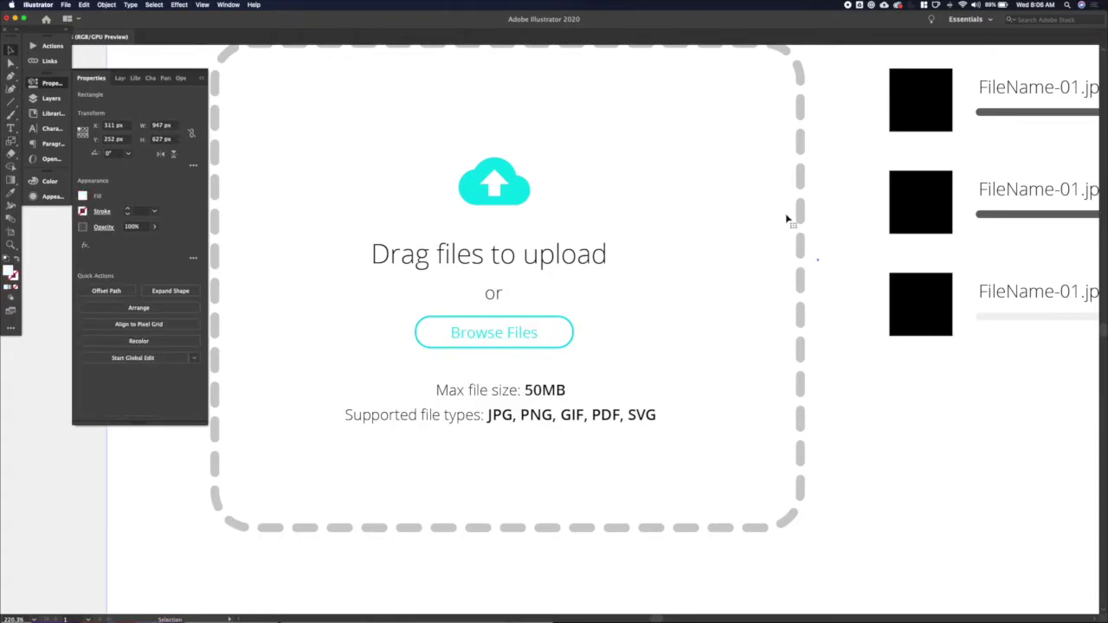
scroll(490, 338, up, 5)
click(495, 329)
click(113, 139)
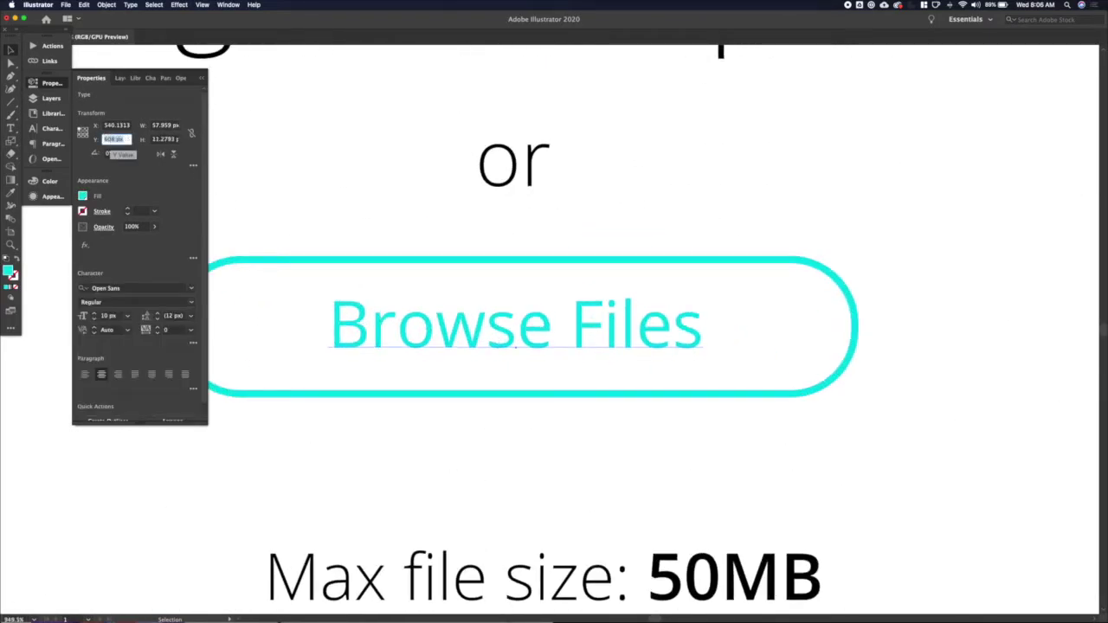
click(629, 203)
Group the Browse Files label with its button outline.
scroll(628, 203, down, 5)
scroll(628, 203, down, 2)
drag(322, 221, 378, 240)
key(super+z)
drag(259, 215, 579, 262)
key(super+g)
Align the cloud, upload text, button and file requirements on a common horizontal centre.
scroll(384, 274, down, 3)
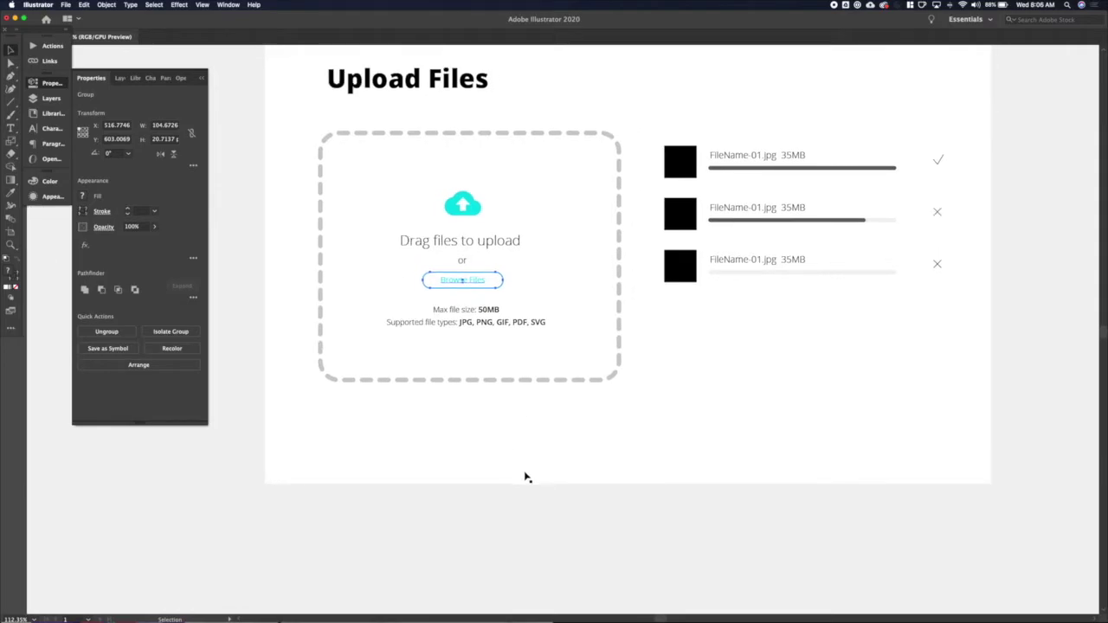
drag(396, 182, 394, 180)
drag(263, 317, 332, 356)
click(120, 290)
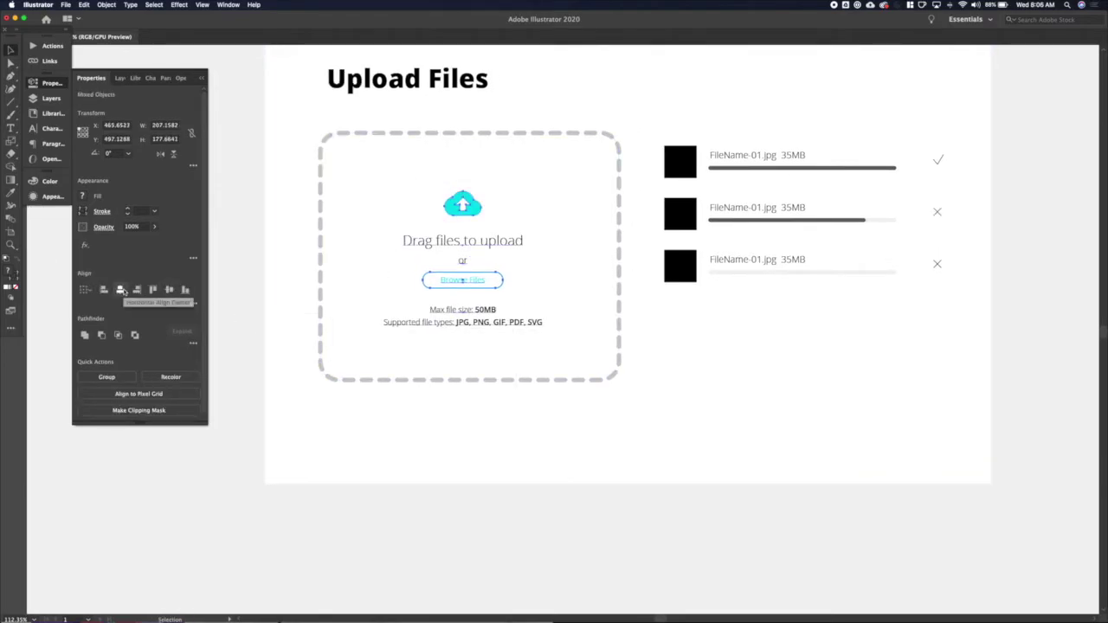
click(245, 285)
Nudge the "or" text and the Browse Files button up 2 px.
click(463, 261)
shift+click(460, 280)
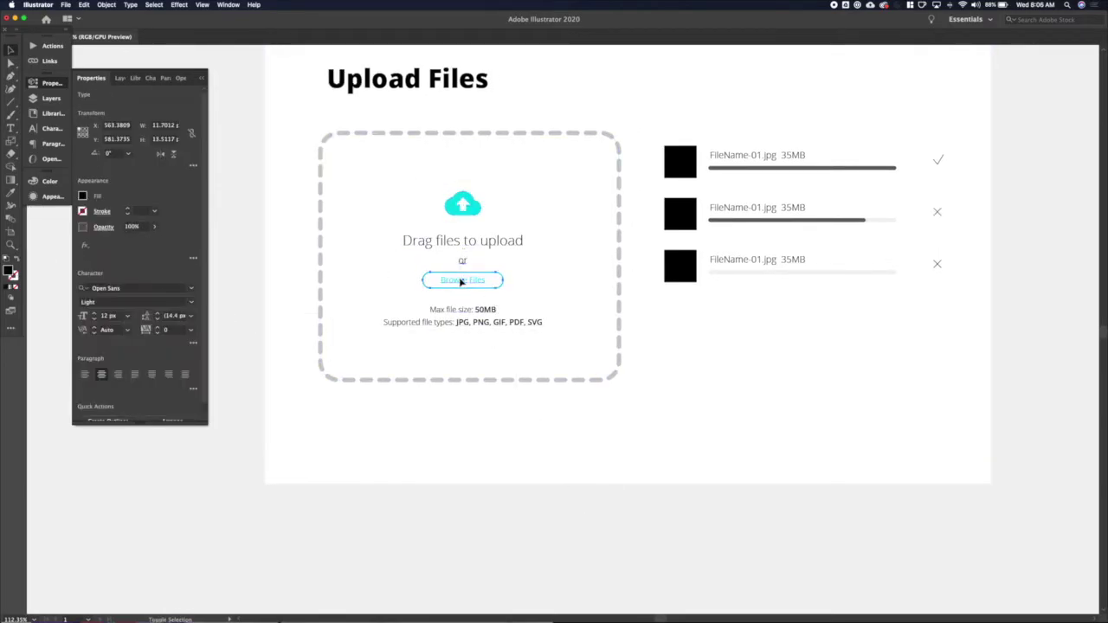
key(Up)
key(Up)
Move the file requirements text up 6 px and recolour it with a medium grey swatch.
click(487, 311)
key(shift+Up)
key(Down)
key(Down)
key(Down)
key(Down)
click(83, 197)
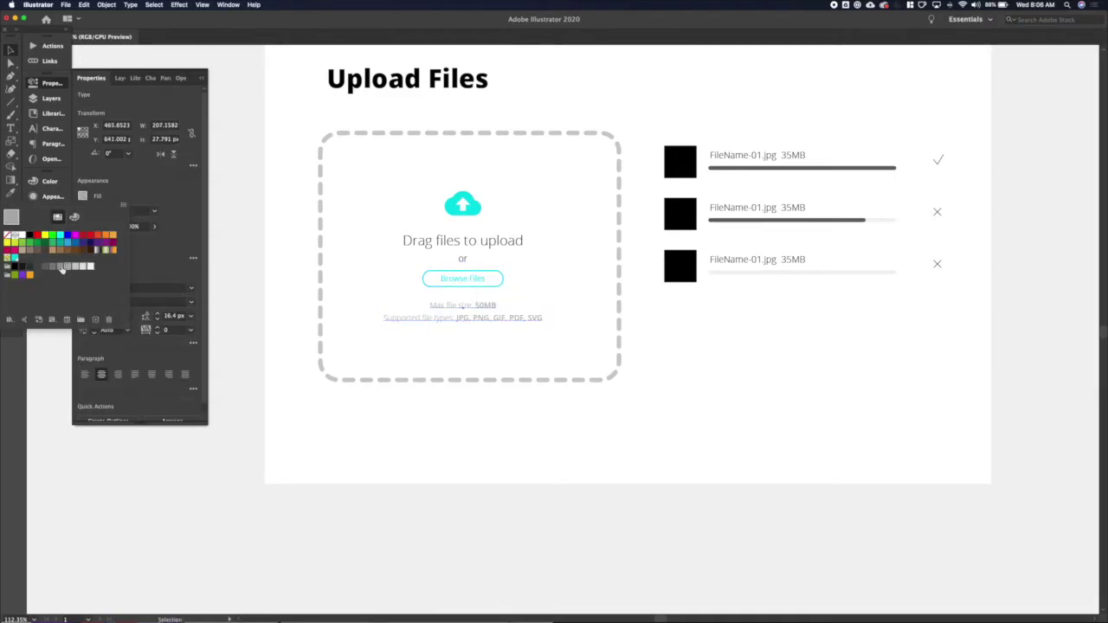
click(59, 267)
click(53, 267)
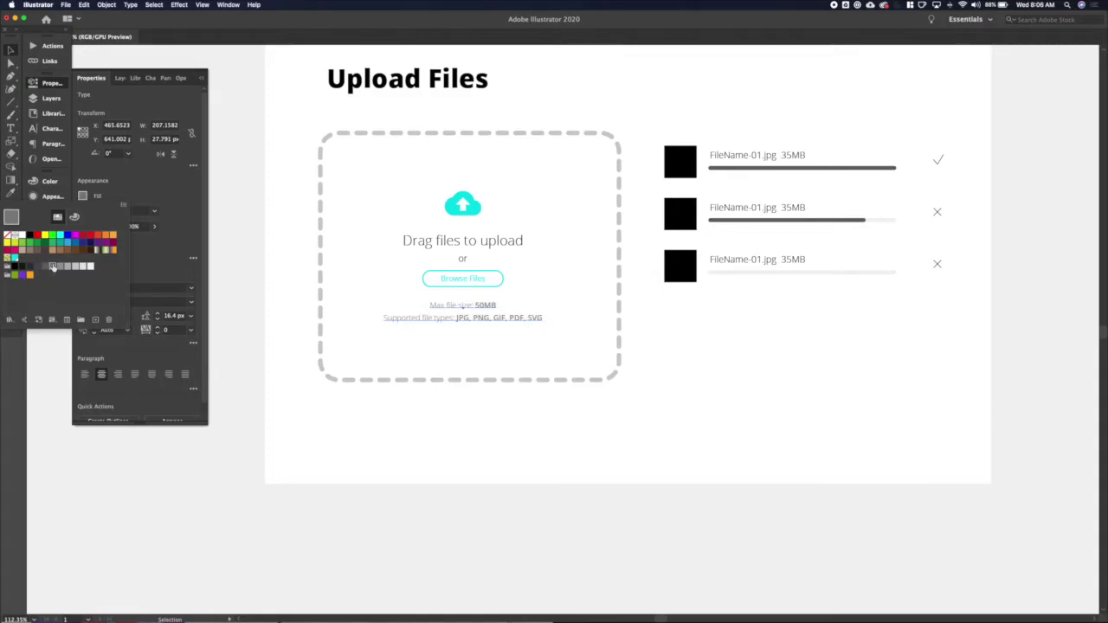
Move the cloud icon down about 6 px and nudge all the panel's contents up 5 px.
click(474, 212)
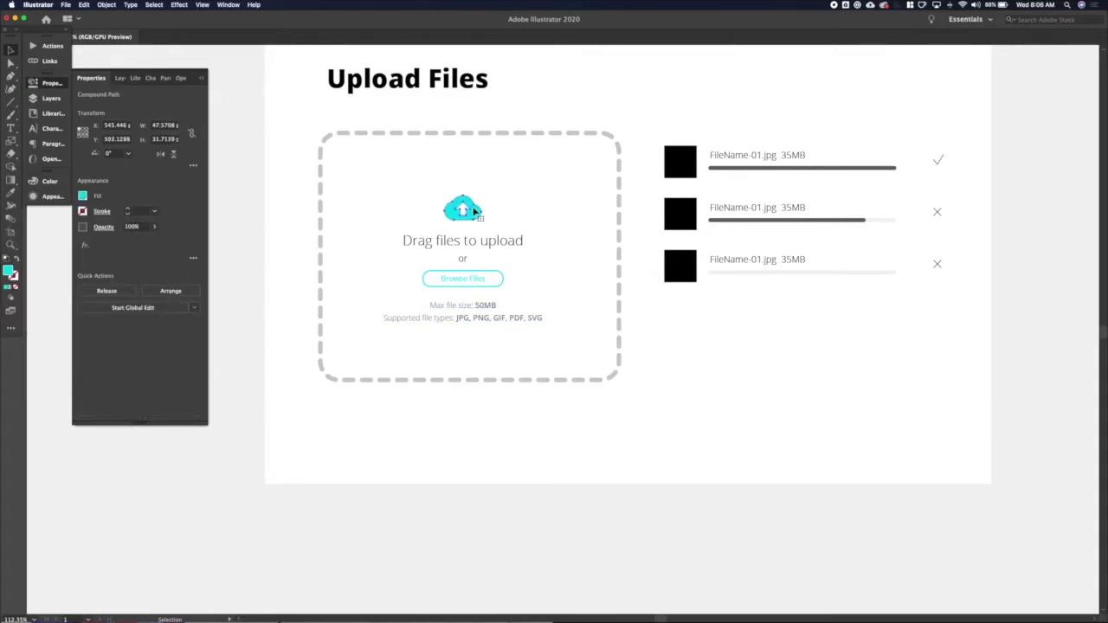
drag(243, 181, 508, 356)
drag(448, 499, 377, 353)
key(Up)
key(Up)
key(Up)
key(Up)
key(Up)
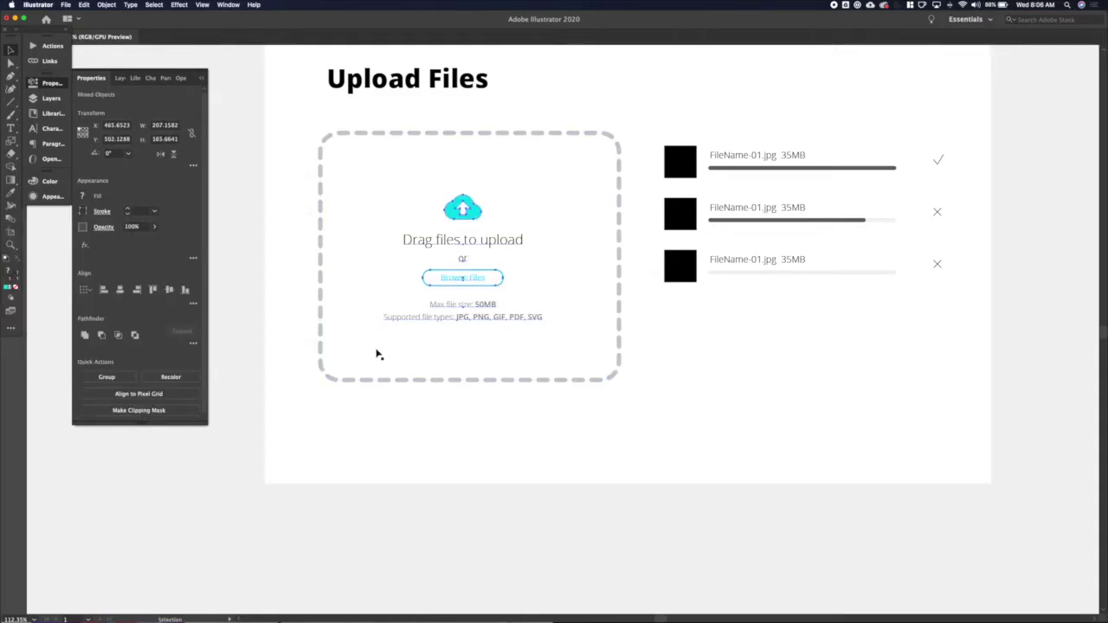
Centre the contents horizontally in the dashed panel and nudge everything right to line the panel up with the Upload Files heading.
shift+click(320, 200)
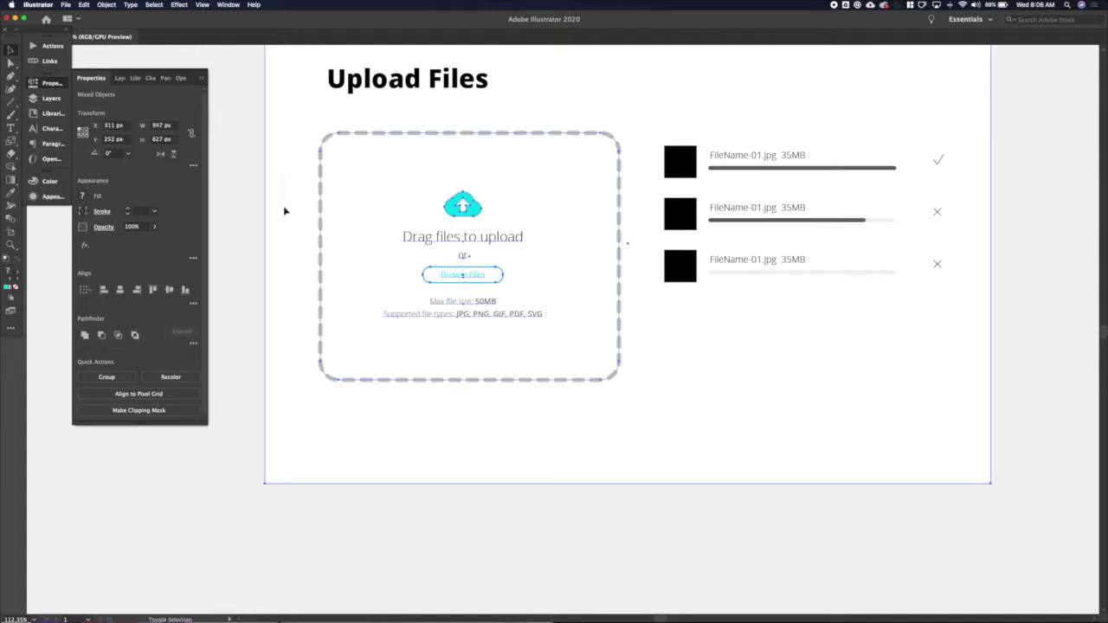
click(120, 290)
key(Right)
key(Right)
key(Right)
key(Right)
key(Right)
key(Right)
key(Right)
key(Right)
key(Right)
key(Right)
key(Right)
key(Right)
key(Right)
key(Right)
key(Right)
key(Right)
key(Right)
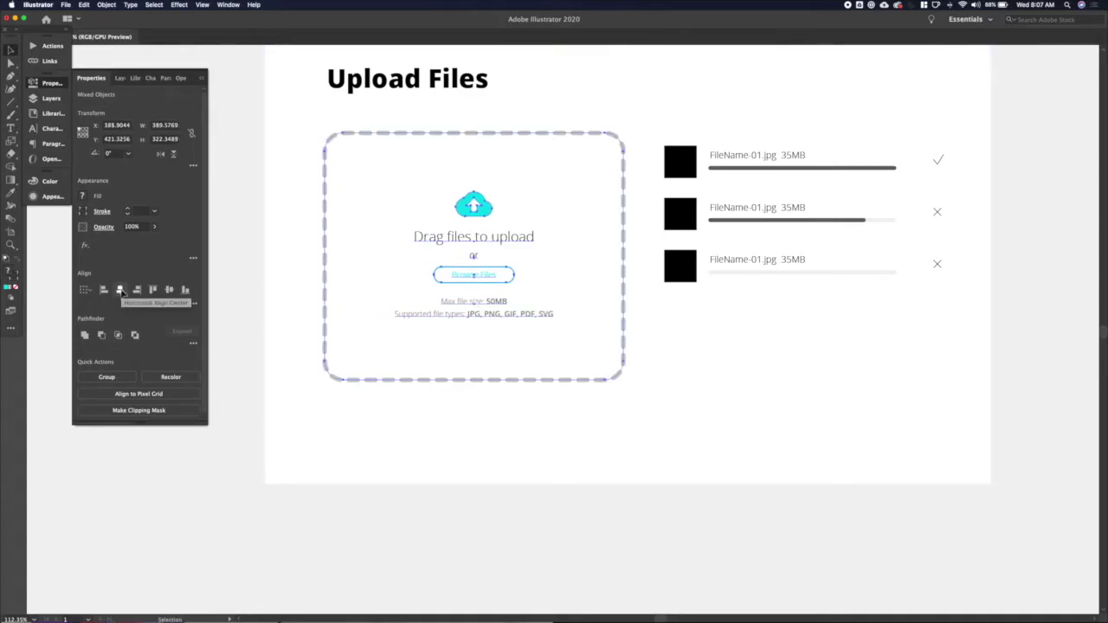
click(536, 526)
scroll(538, 527, up, 4)
scroll(538, 527, right, 4)
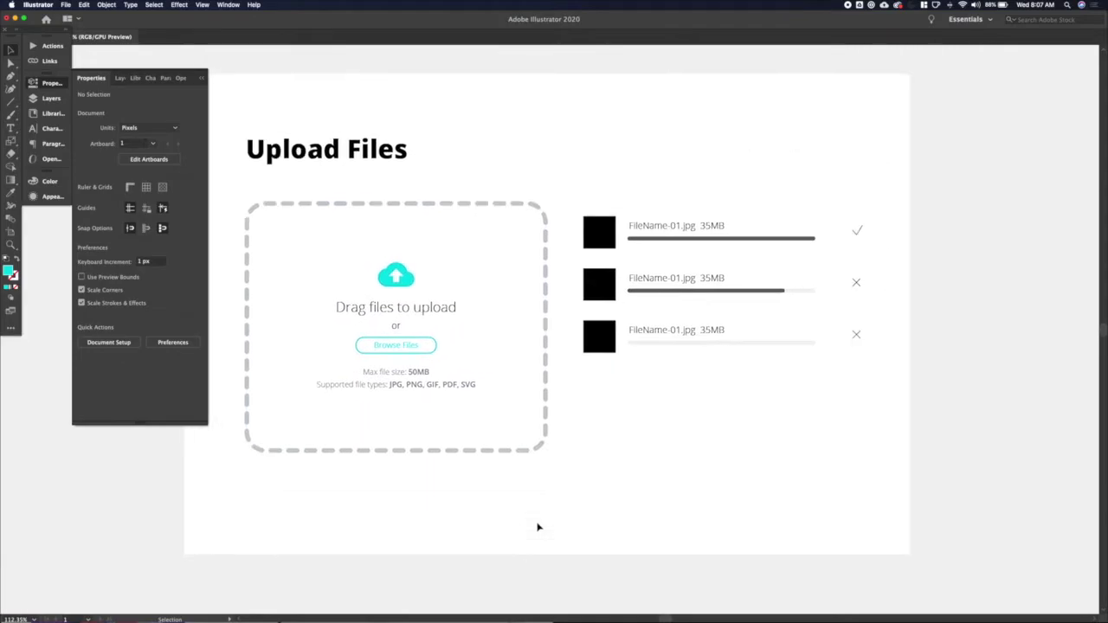
click(779, 244)
click(743, 238)
shift+click(724, 296)
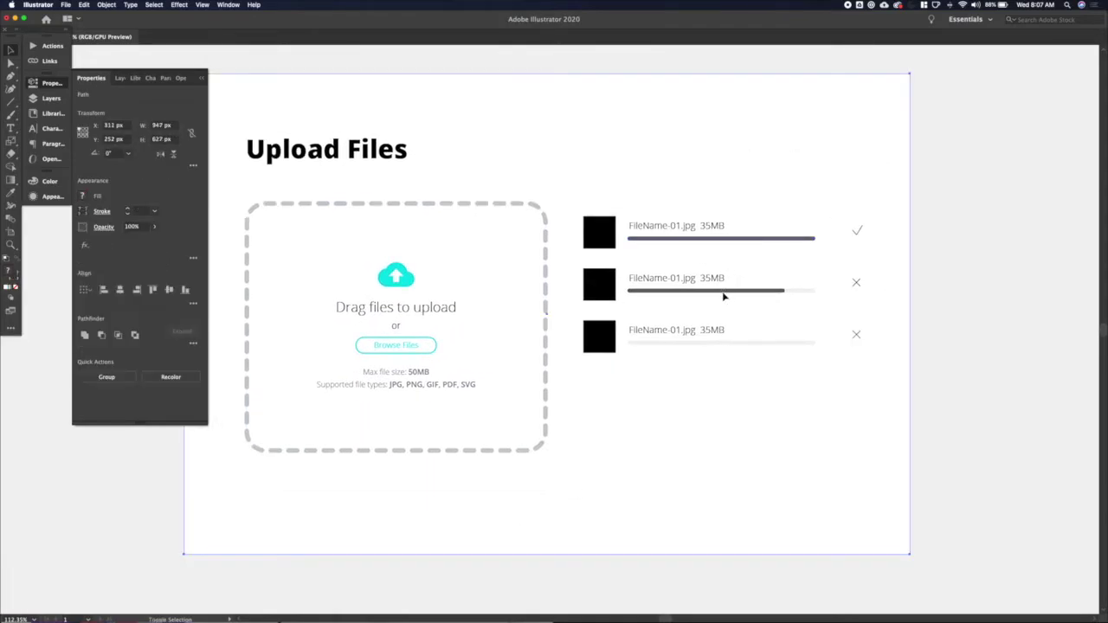
key(super+shift+a)
click(800, 242)
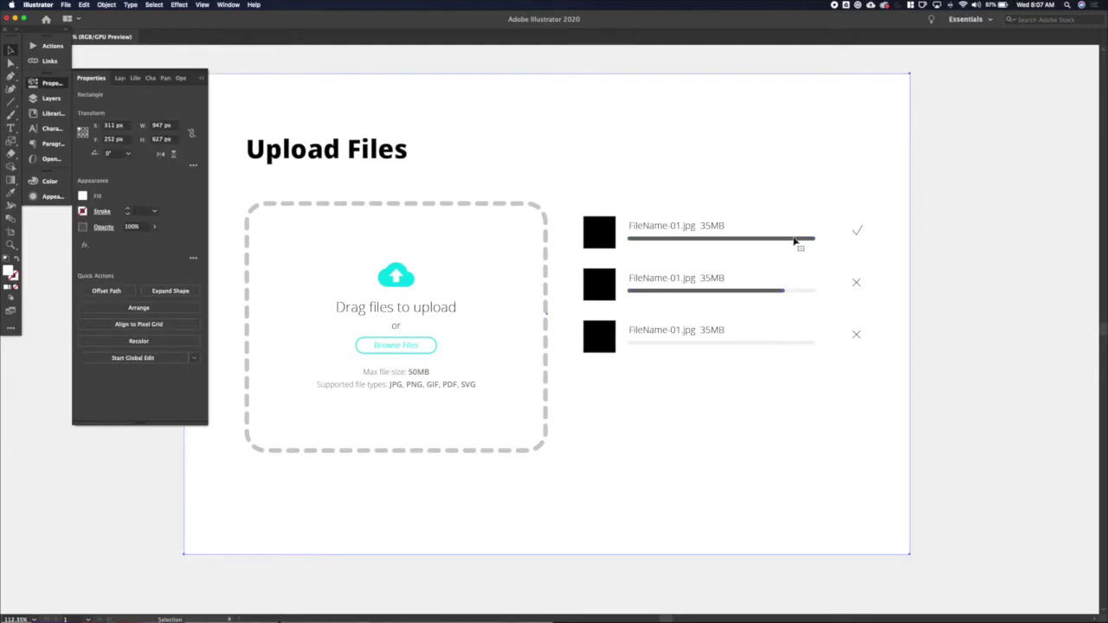
Draw a 33 px square in the cloud's cyan and move it onto the empty canvas well above the artboard.
click(409, 281)
key(m)
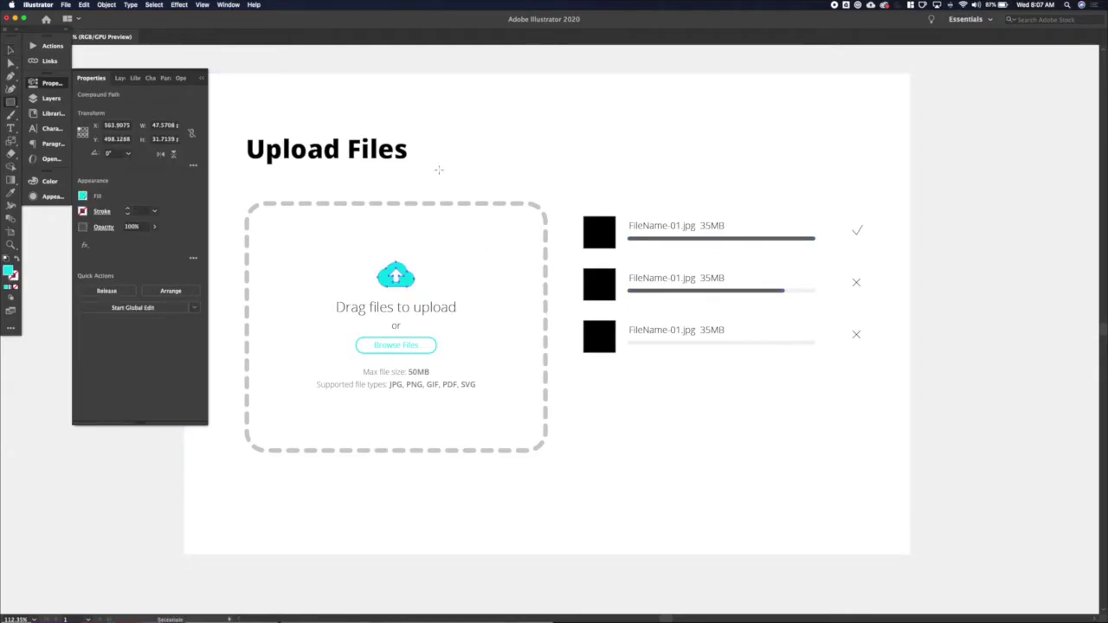
drag(445, 166, 469, 191)
scroll(457, 327, up, 5)
drag(455, 345, 434, 117)
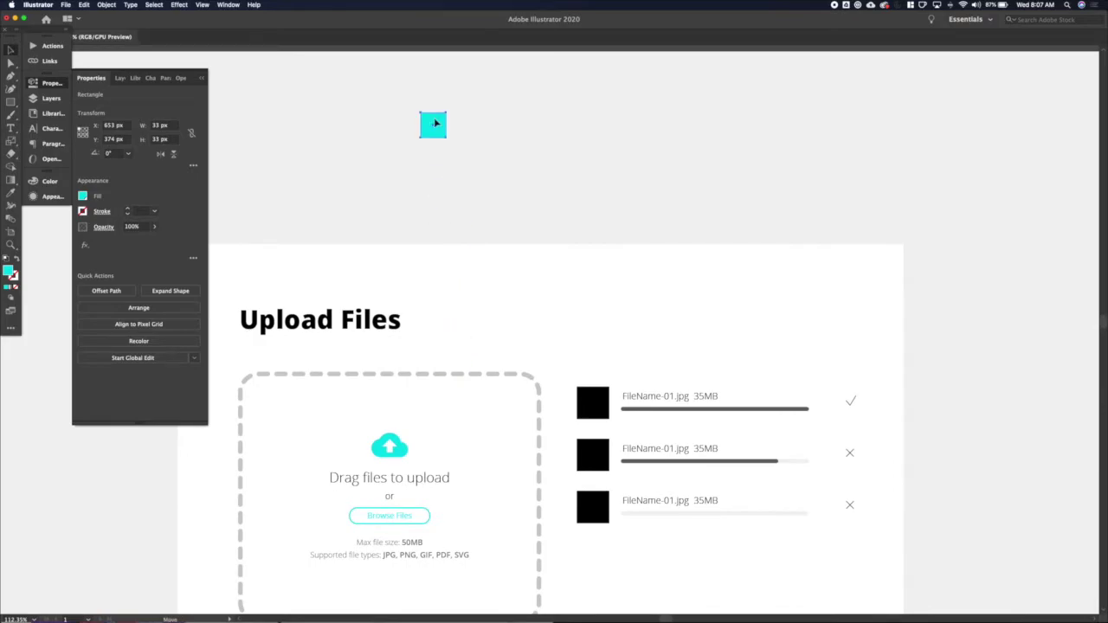
scroll(440, 190, up, 4)
drag(437, 267, 432, 112)
scroll(430, 121, up, 4)
drag(433, 258, 429, 203)
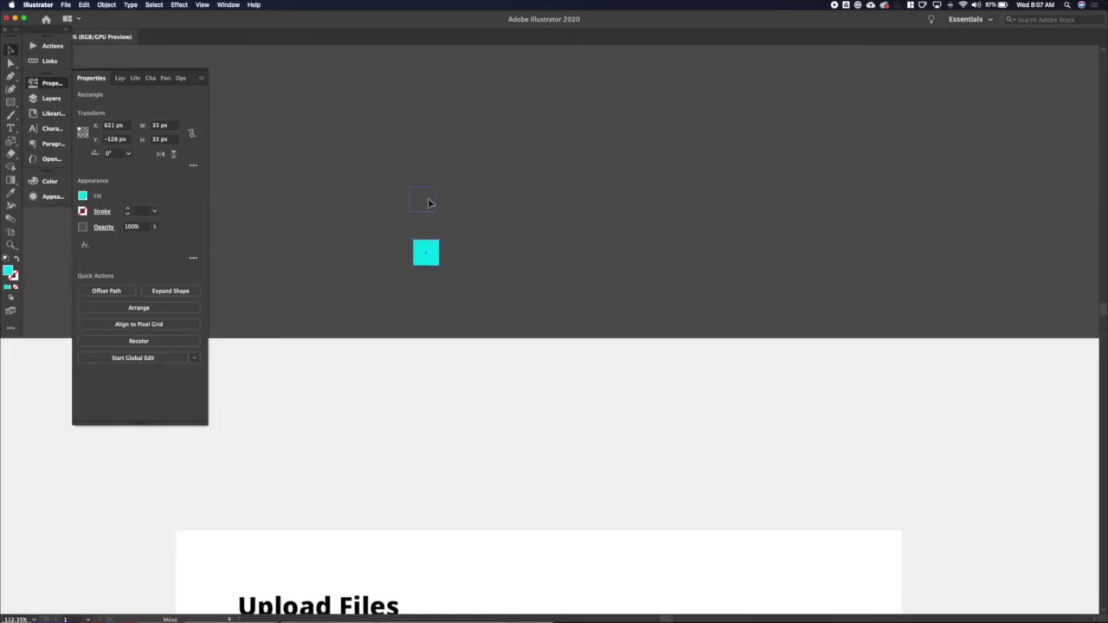
Select the cyan square and switch its colour values to RGB to show the hex code.
key(Tab)
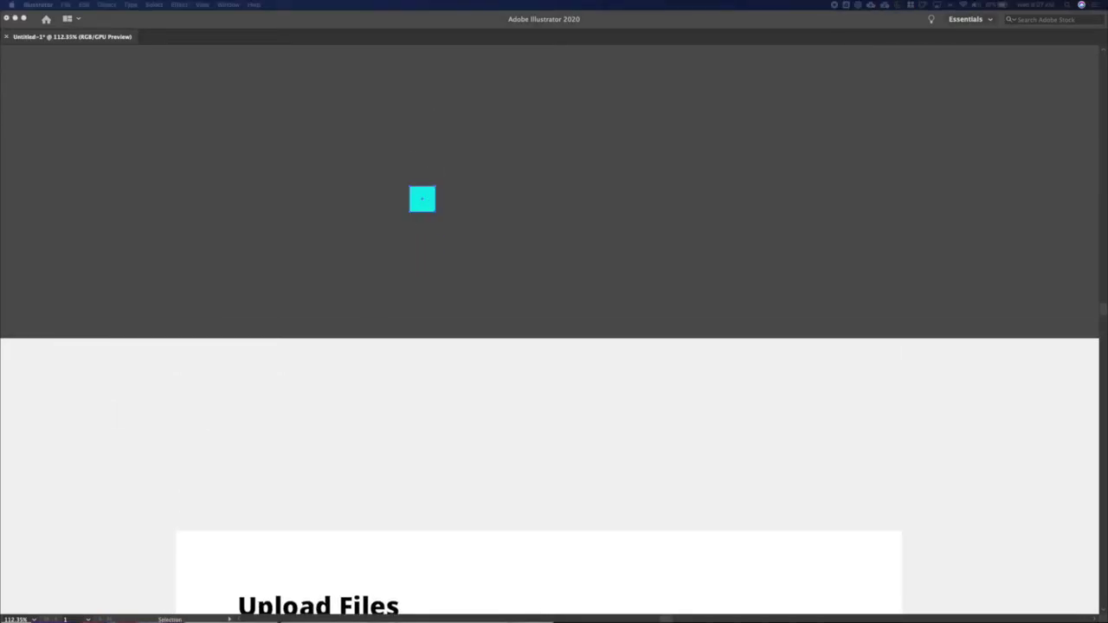
drag(179, 298, 582, 117)
click(426, 203)
click(84, 197)
click(57, 183)
click(85, 199)
click(49, 181)
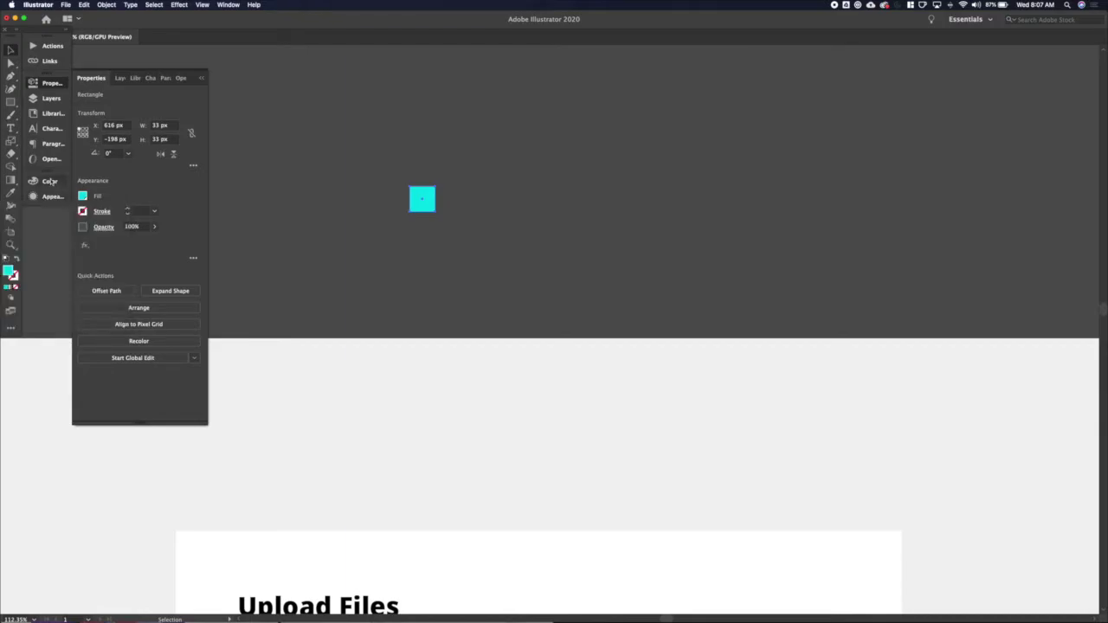
click(49, 181)
click(201, 176)
click(230, 198)
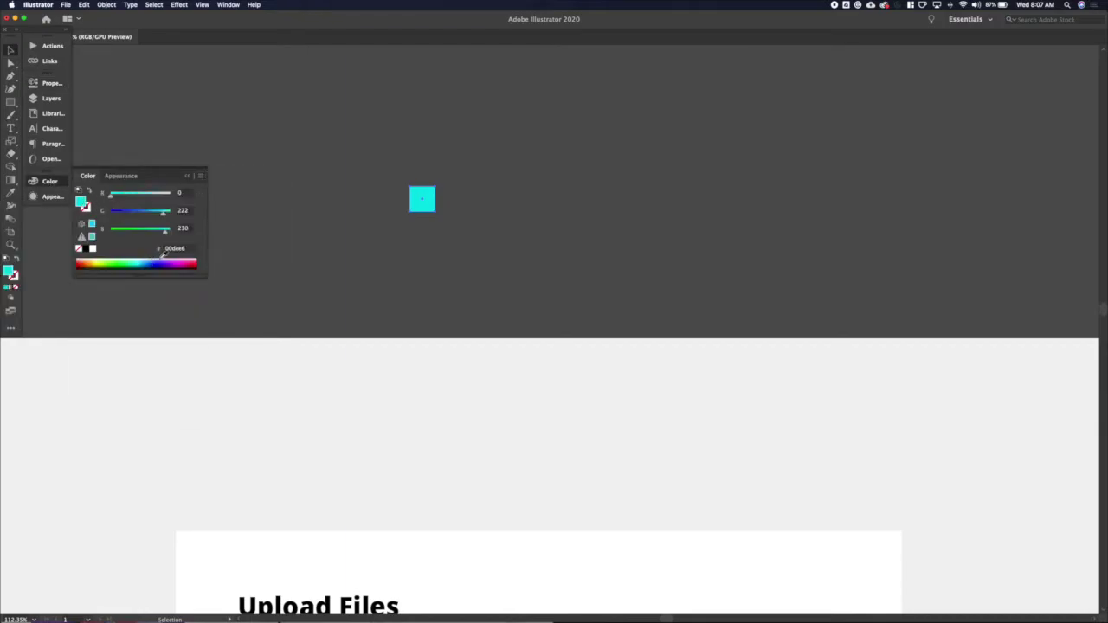
Switch to Coolors in Chrome and open the palette generator in an enlarged window.
key(ctrl+Up)
click(903, 220)
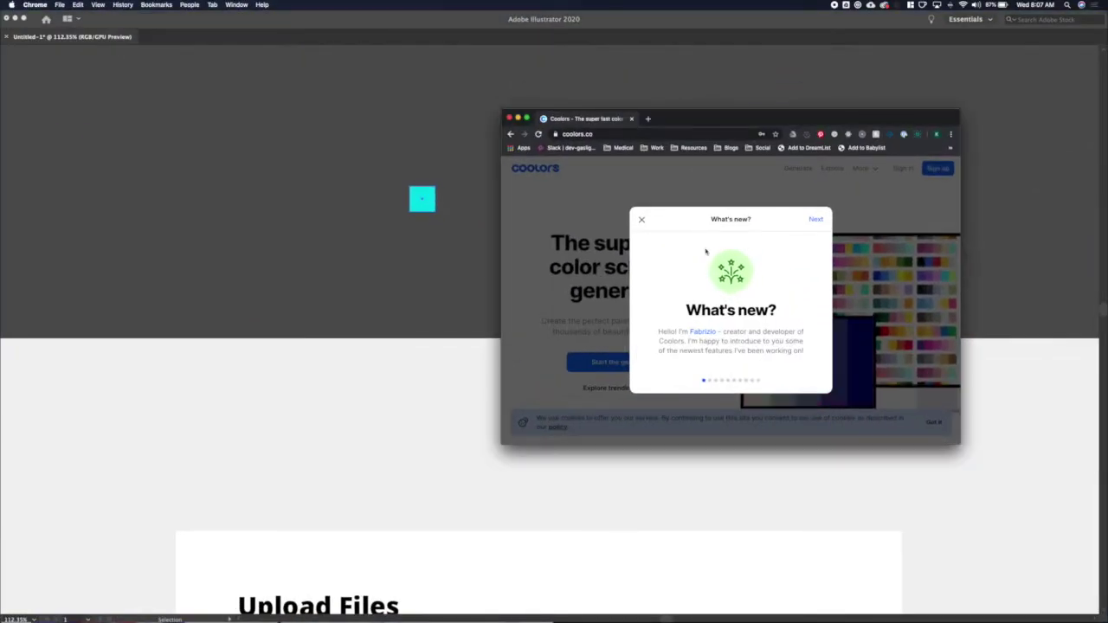
click(643, 217)
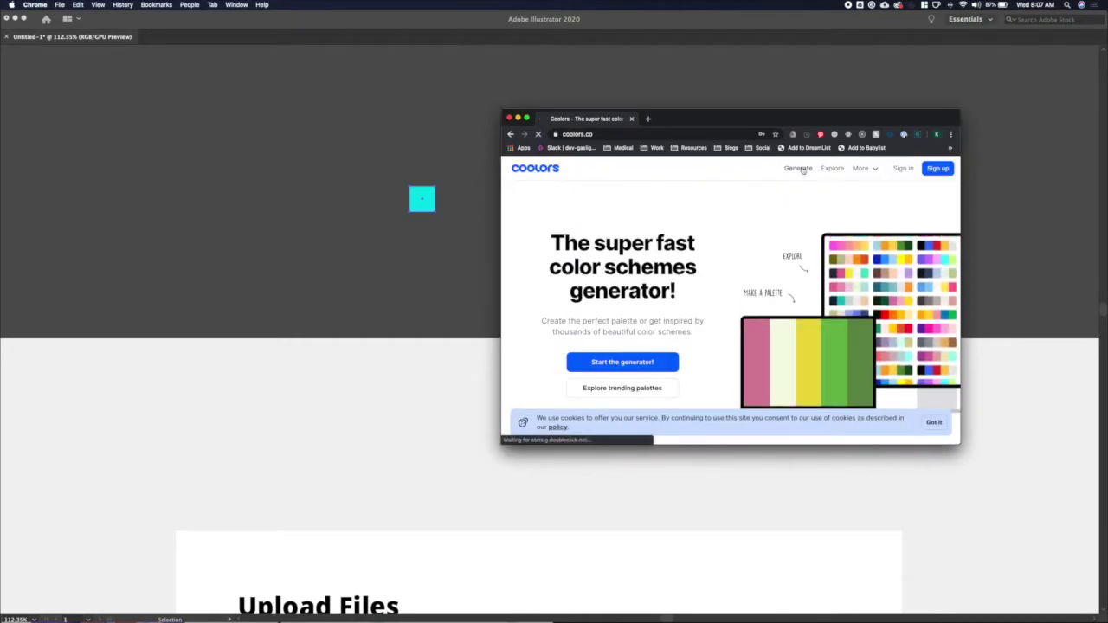
drag(737, 120, 681, 72)
click(742, 119)
drag(905, 394, 973, 496)
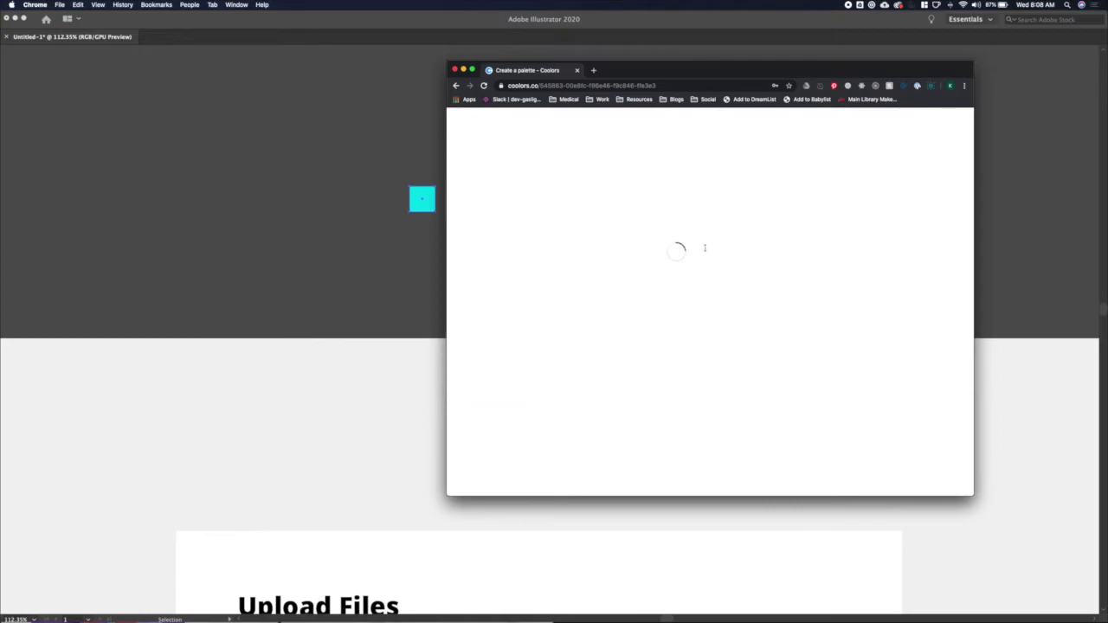
click(710, 350)
Set the palette's second colour to hex 00DEE6 and lock it.
click(604, 468)
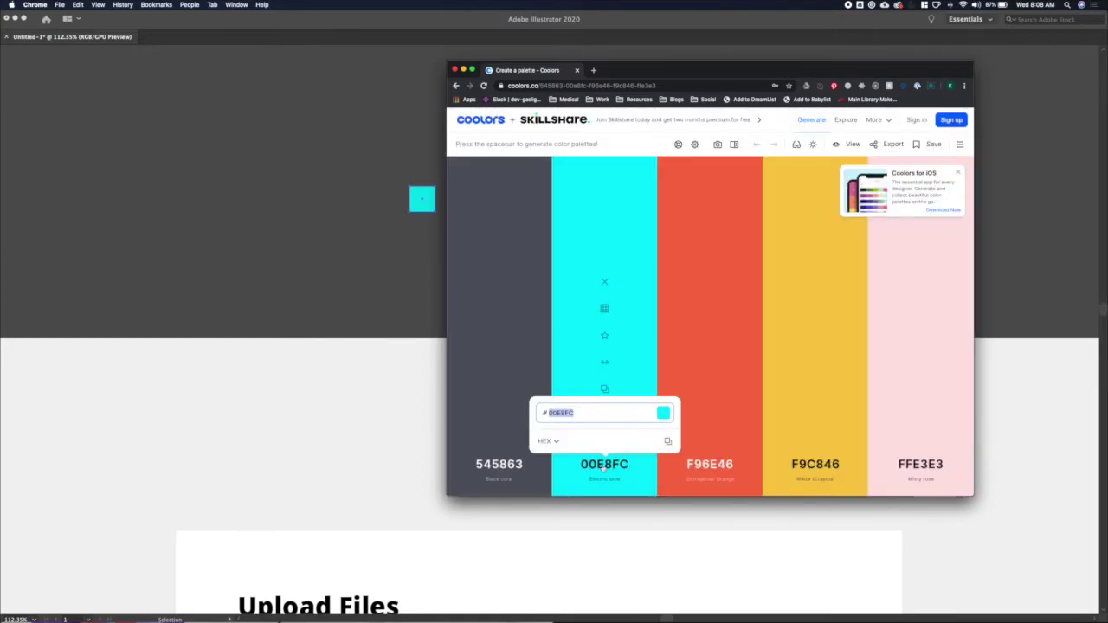
text(00DEE6)
key(Return)
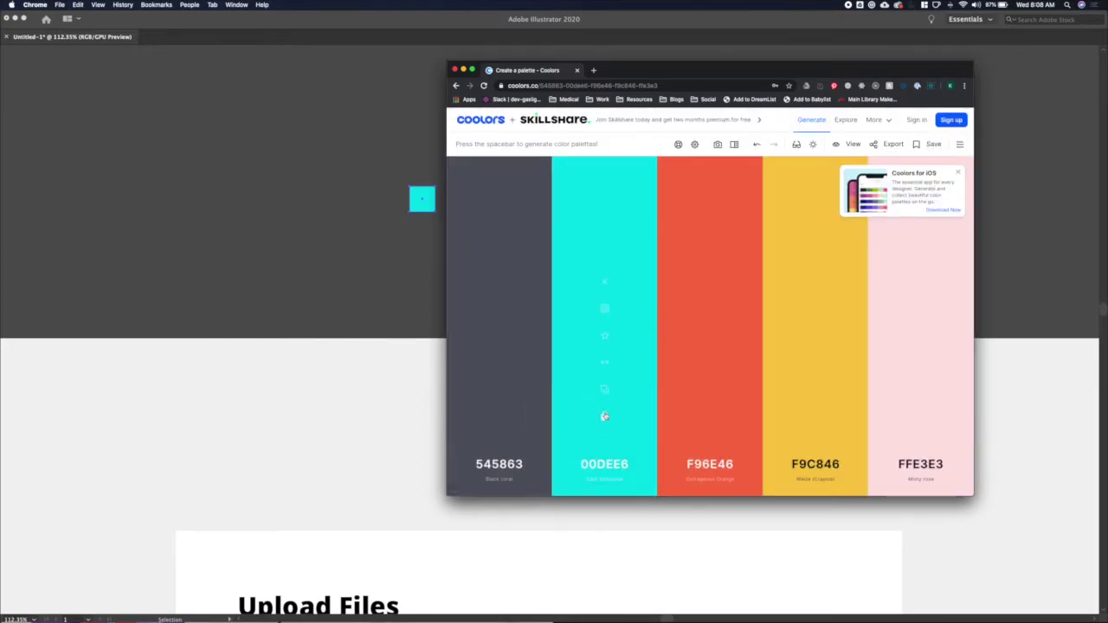
click(604, 417)
Generate new palettes around the locked cyan until one contains the magenta-pink ED33B9.
key(space)
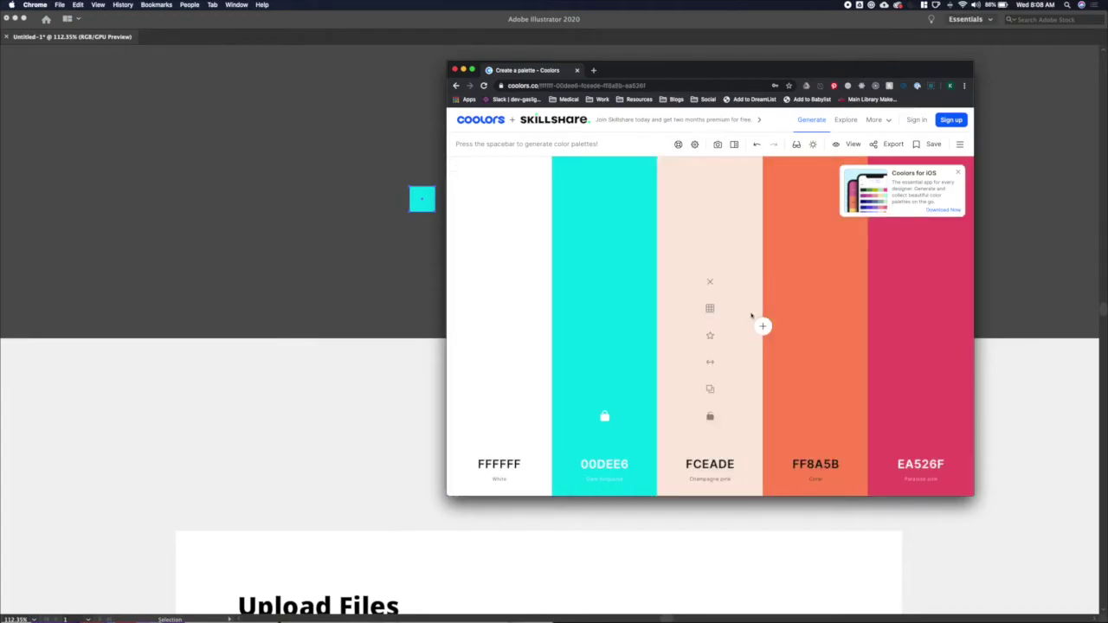
key(space)
key(space)
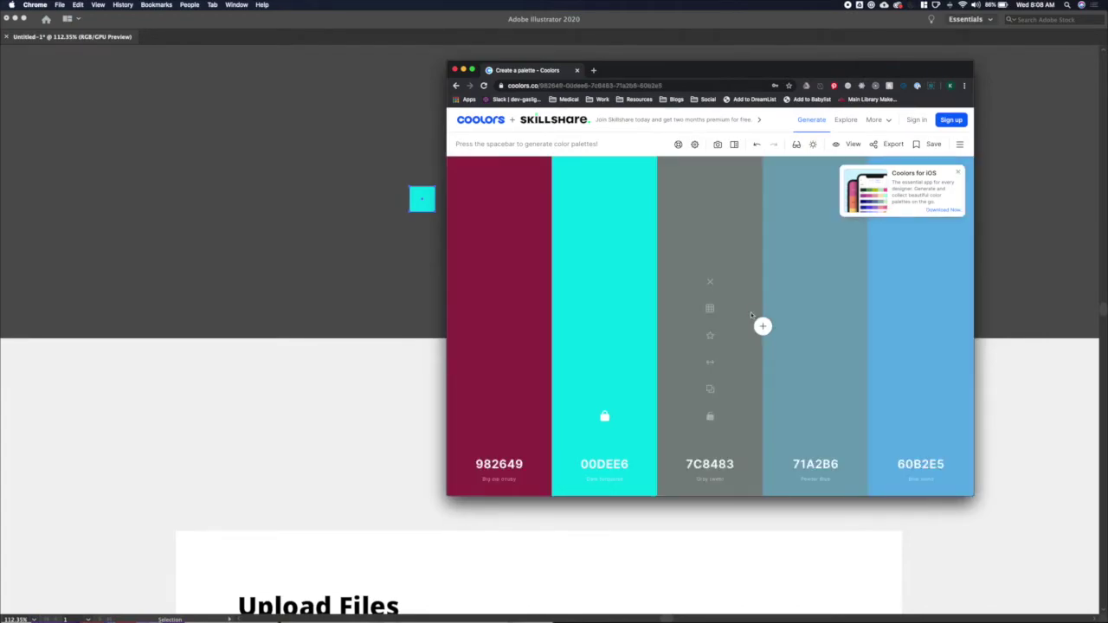
key(space)
key(space)
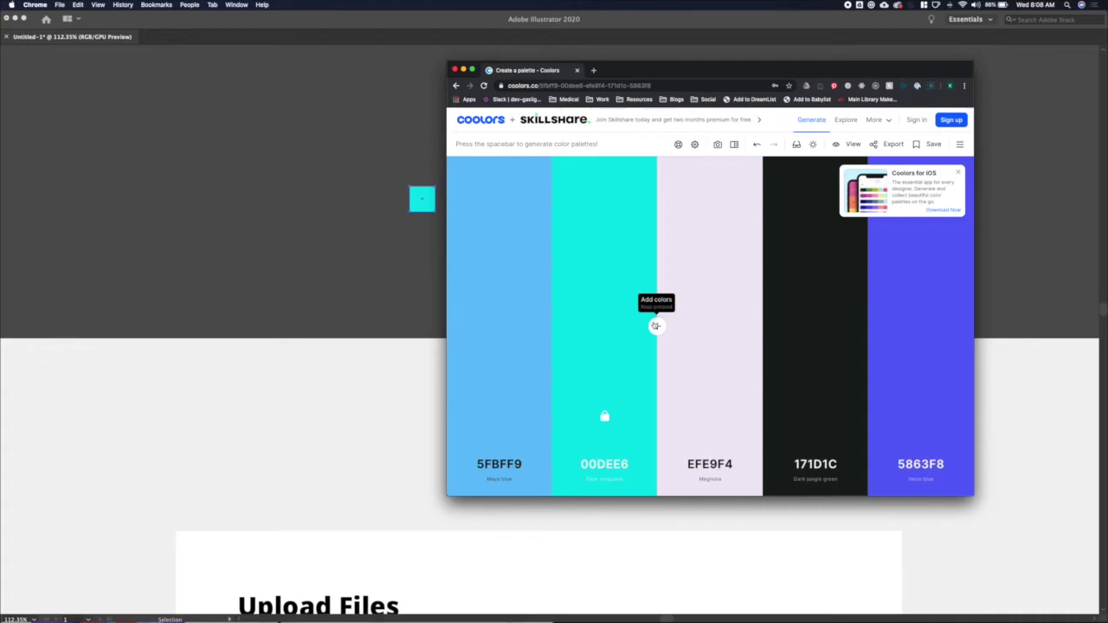
key(space)
key(space)
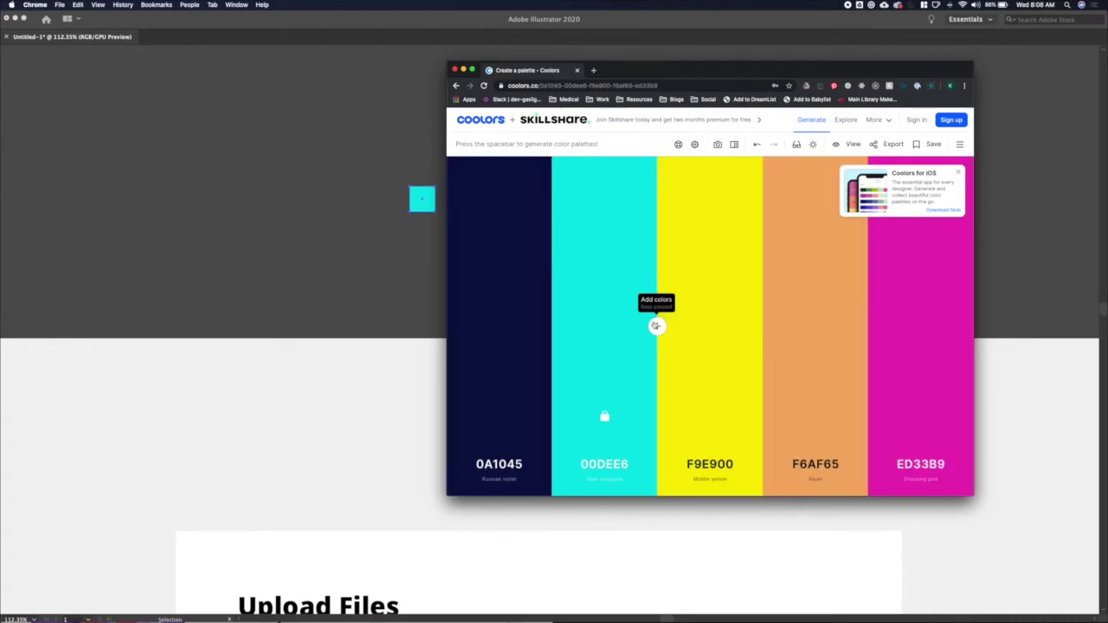
Lock the pink ED33B9 and generate three more palettes around the two locked colours.
click(920, 416)
key(space)
key(space)
key(space)
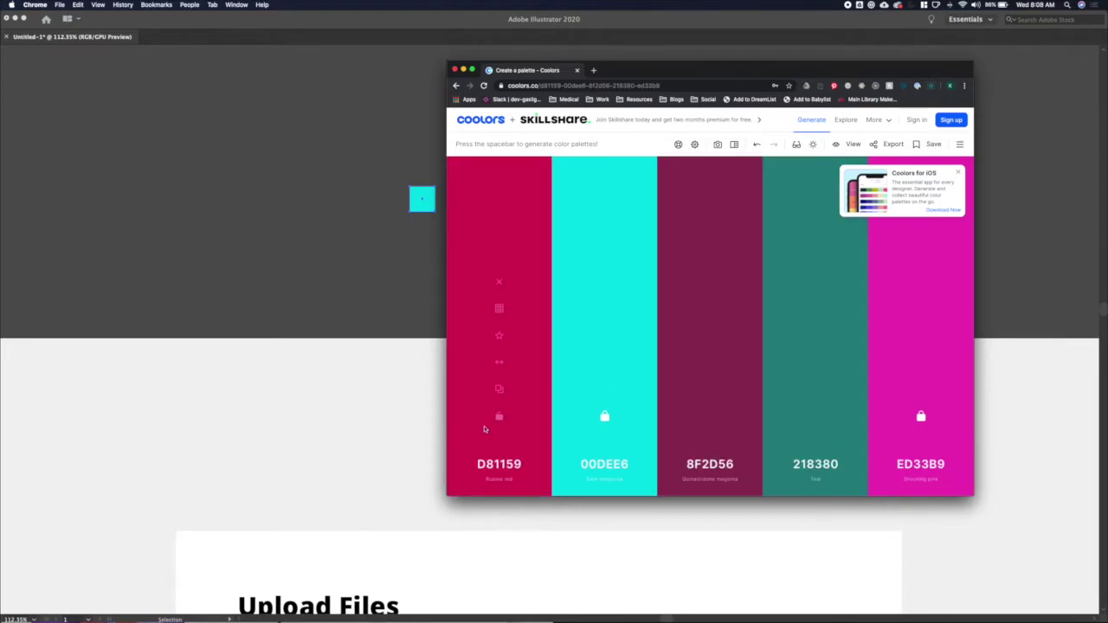
Lock the red D81159 instead of the pink ED33B9 and generate new palettes until one contains the green 32936F.
click(920, 418)
key(space)
key(space)
key(space)
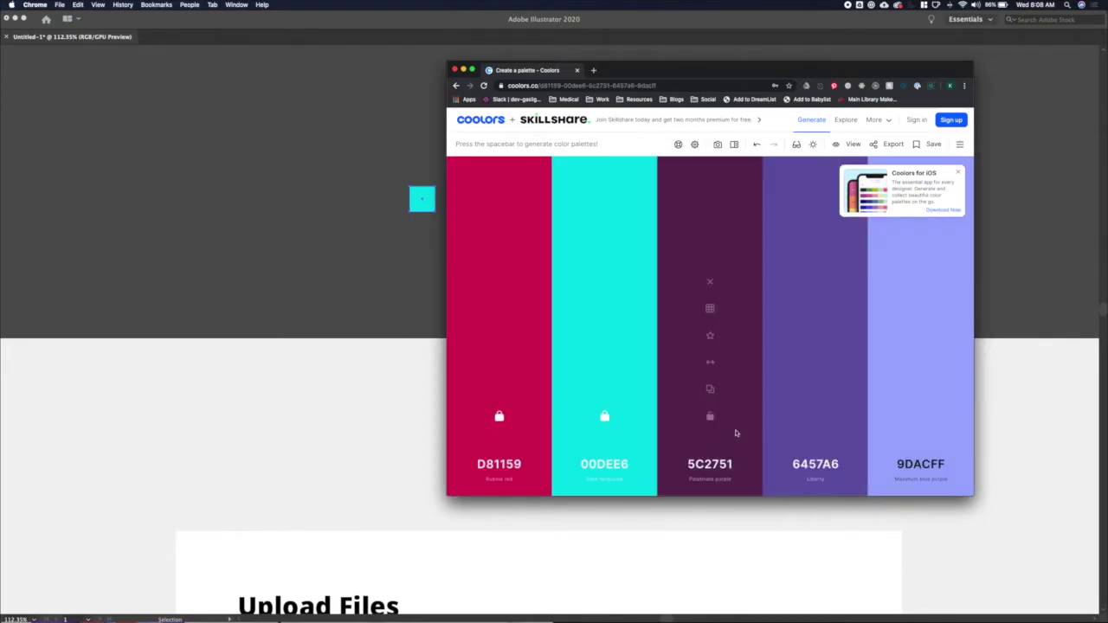
key(space)
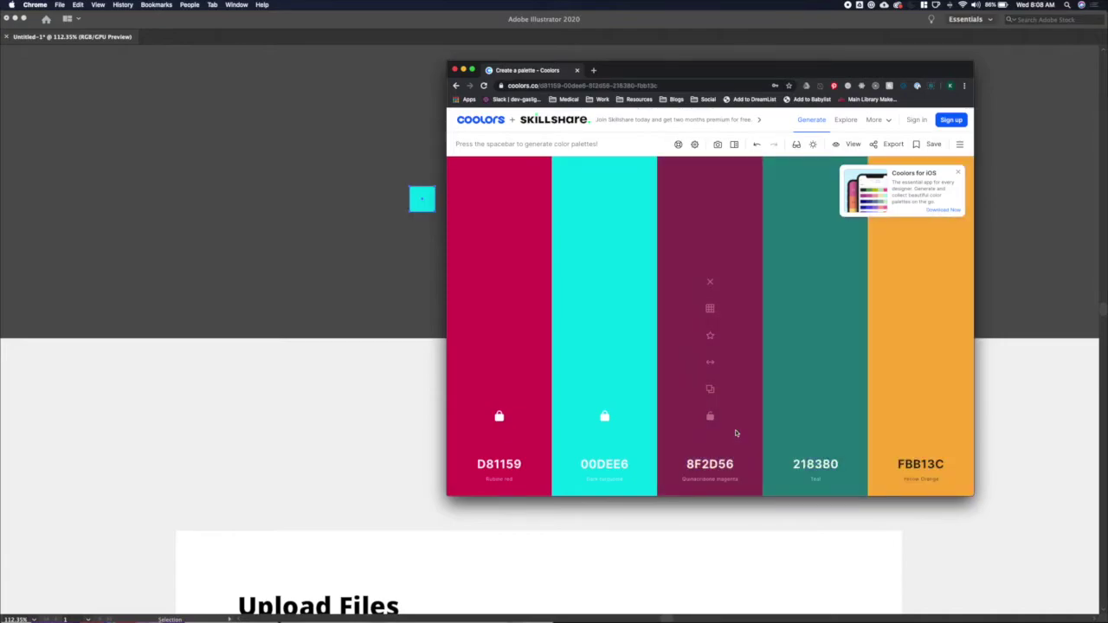
key(space)
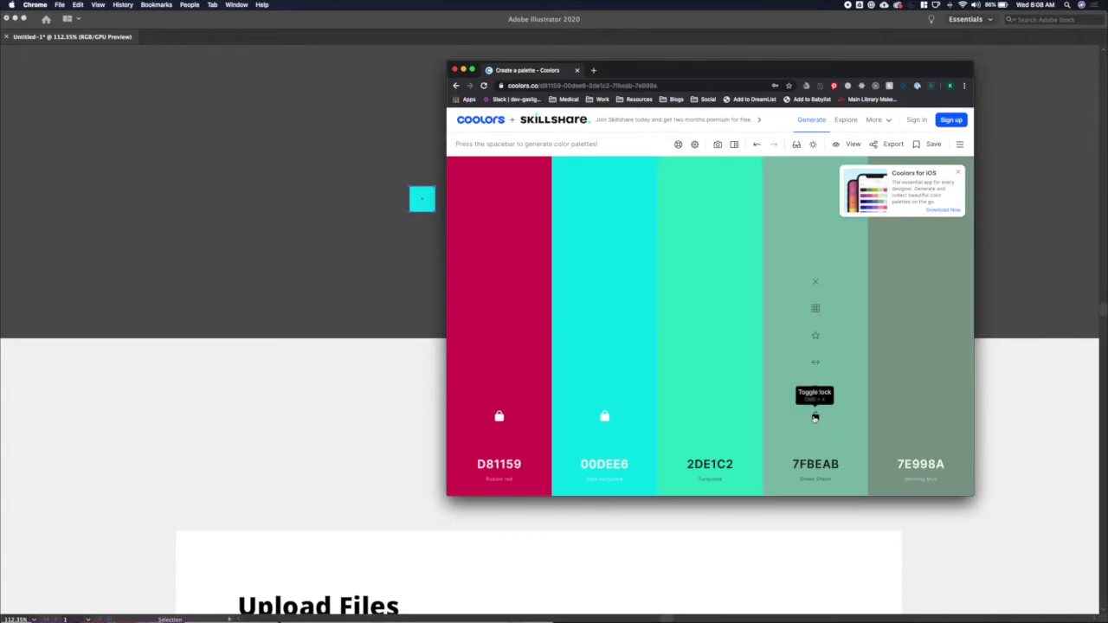
key(space)
key(space)
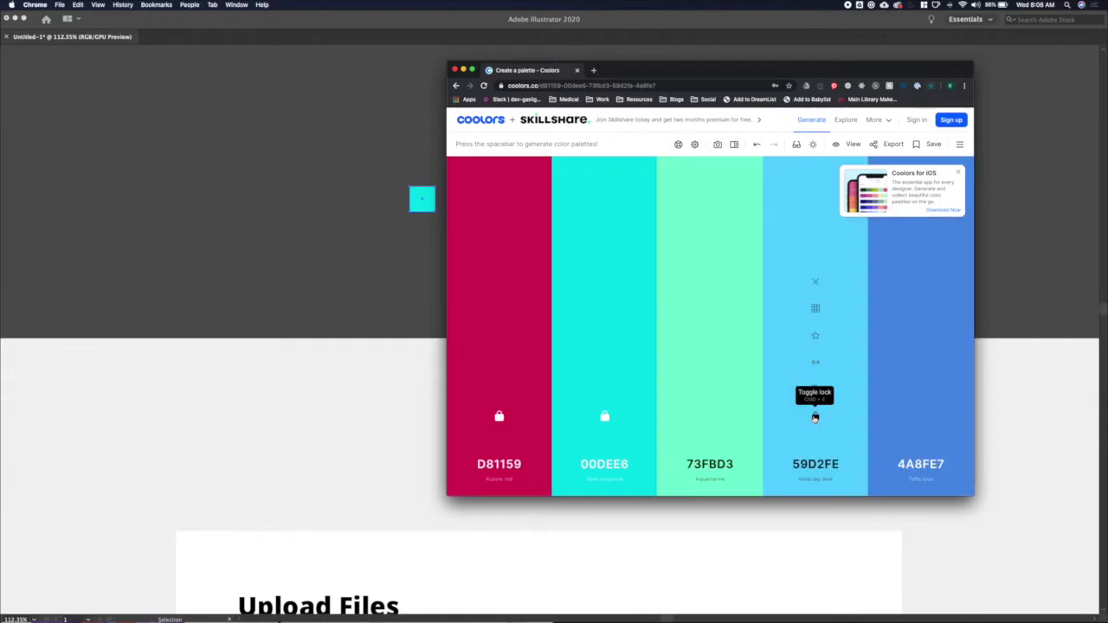
key(space)
key(space)
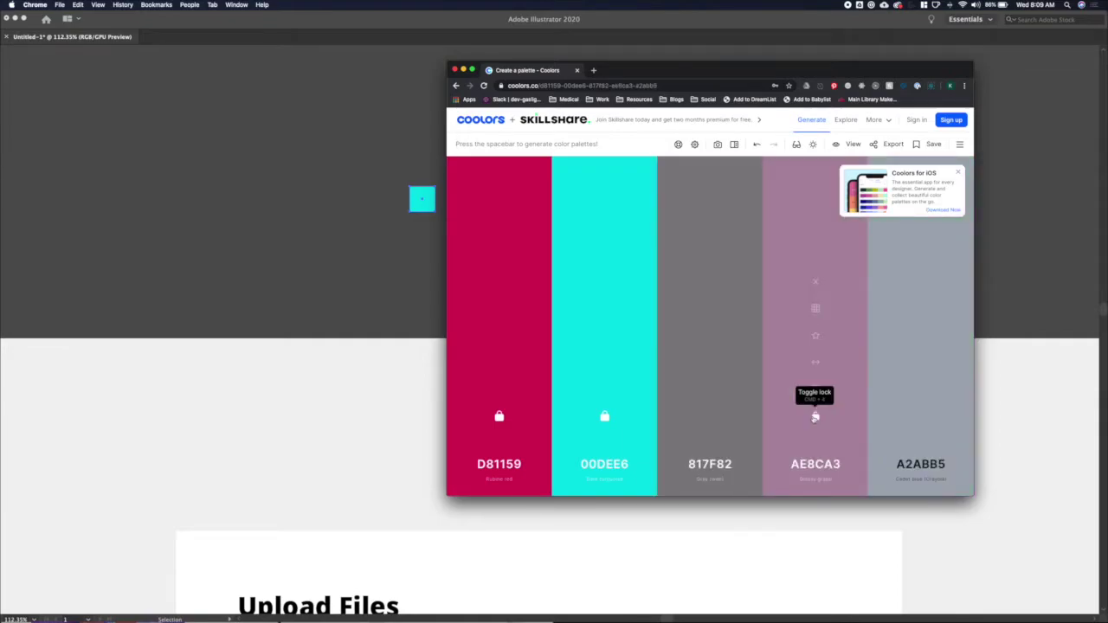
key(space)
click(920, 419)
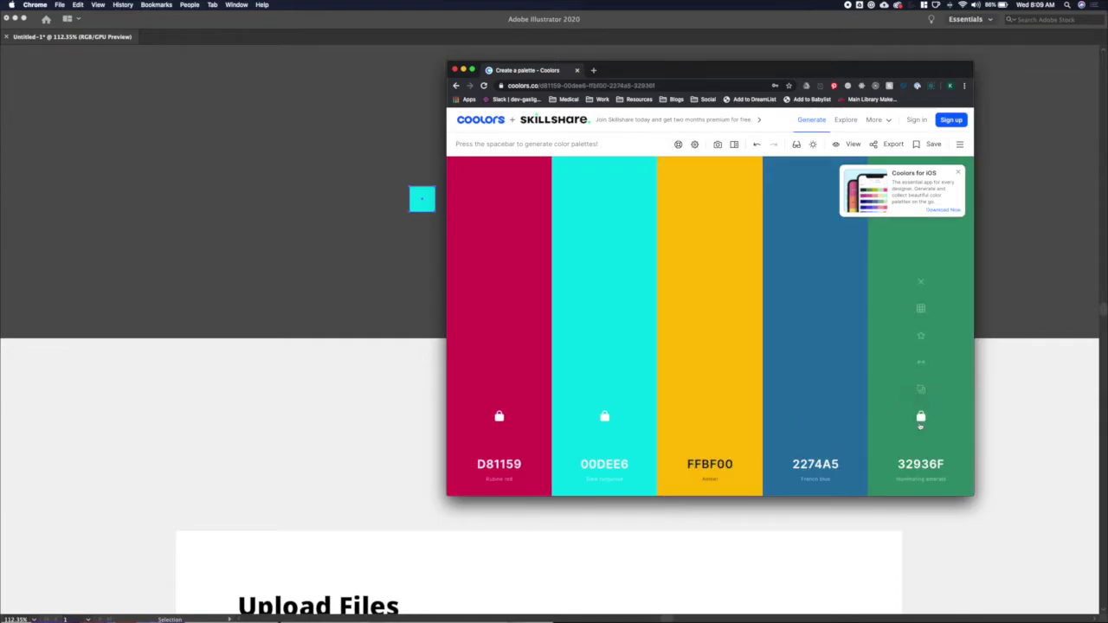
drag(923, 364, 656, 351)
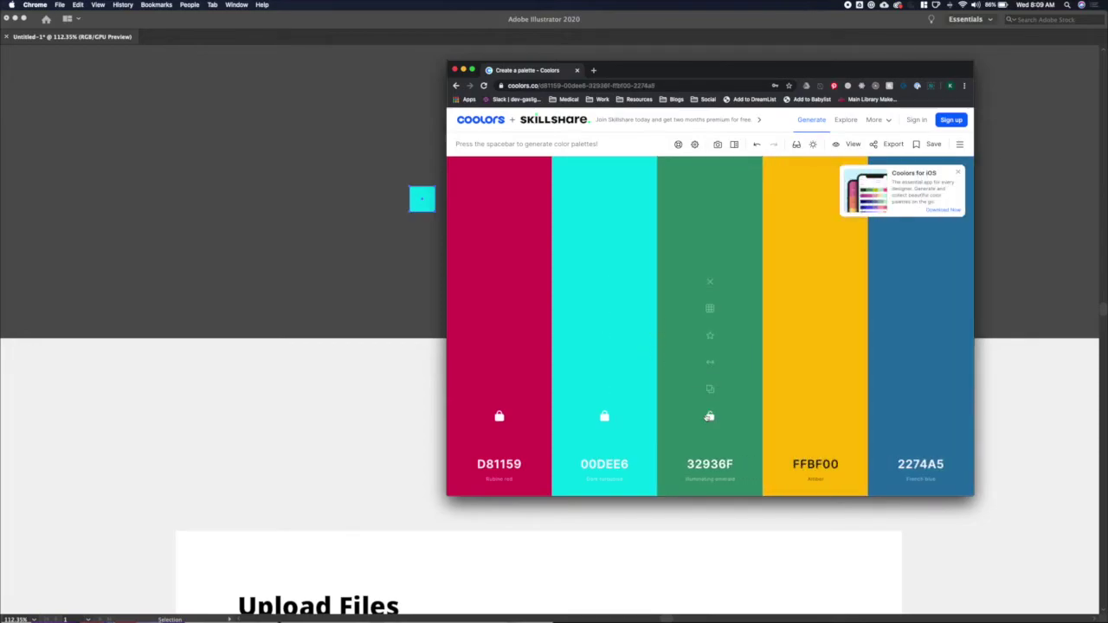
click(709, 416)
Generate palettes around the locked red and cyan until the blue 4056F4 comes up, and lock it as the third colour.
key(space)
key(space)
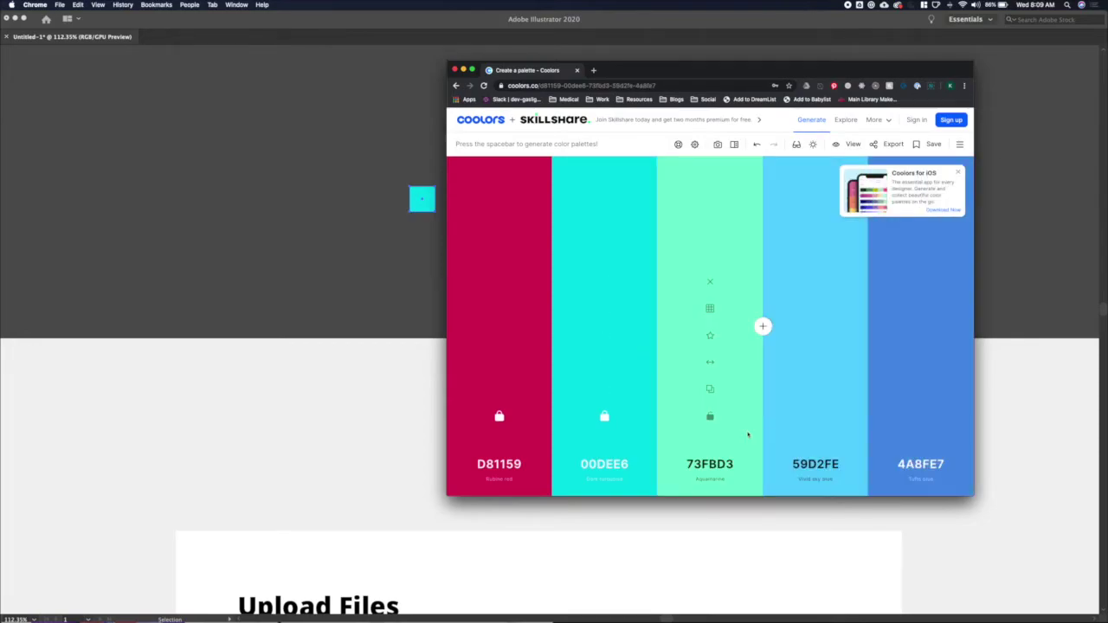
key(space)
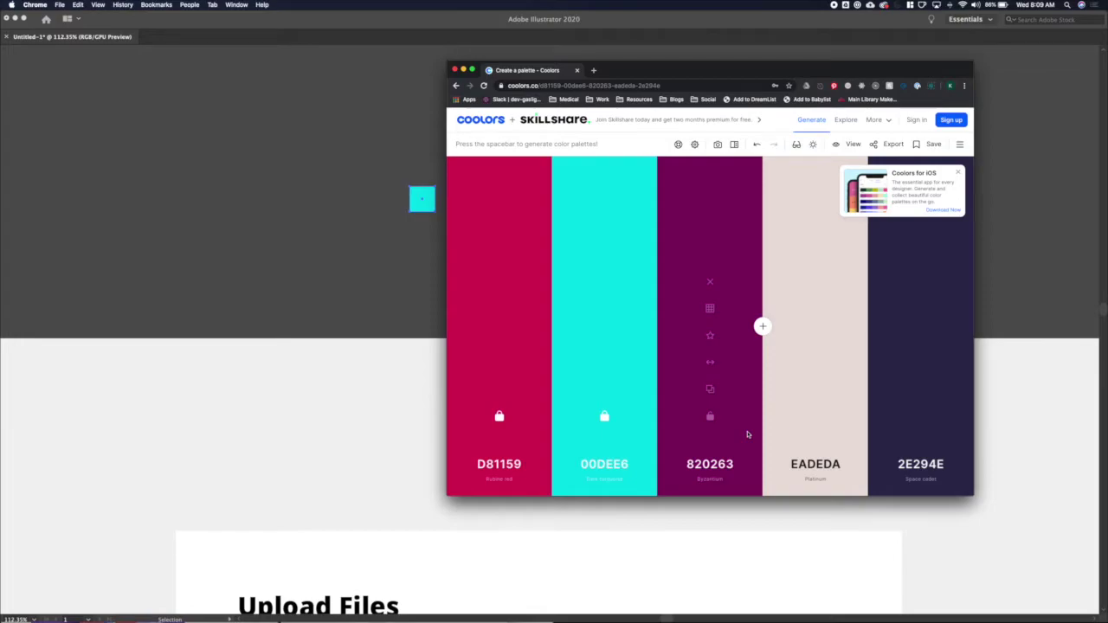
key(space)
key(space)
key(space)
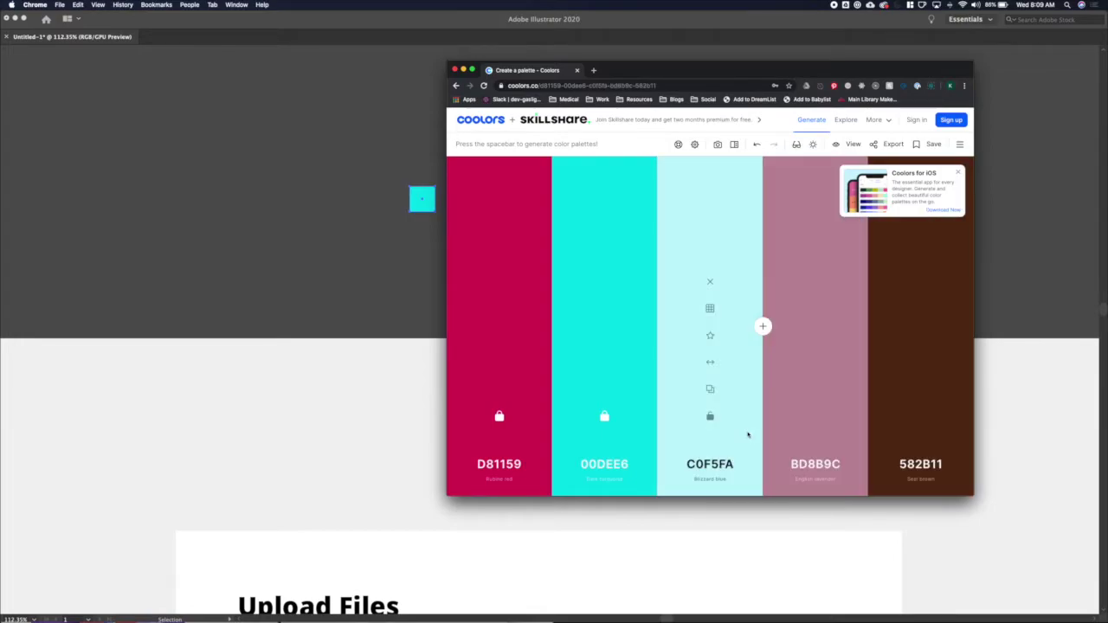
key(space)
drag(921, 362, 697, 368)
key(space)
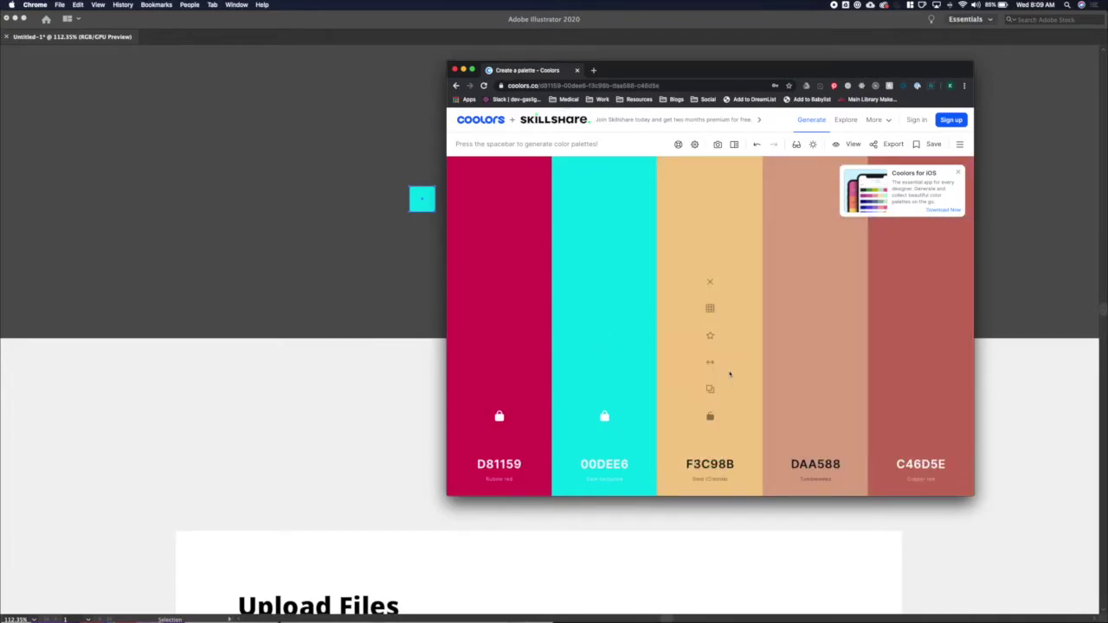
key(space)
key(space)
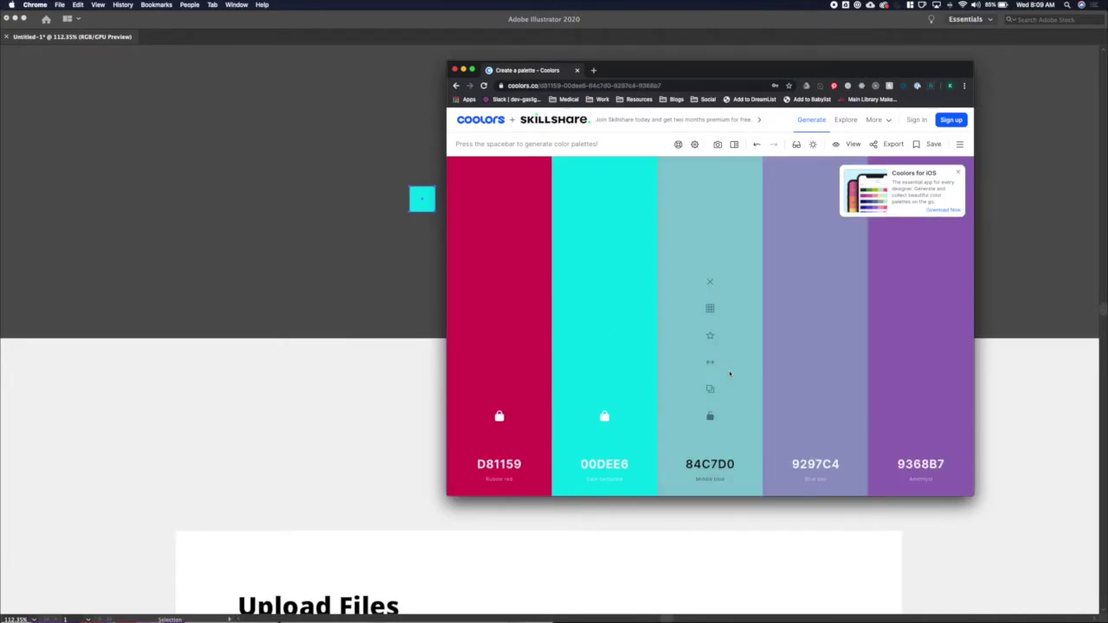
drag(921, 362, 713, 362)
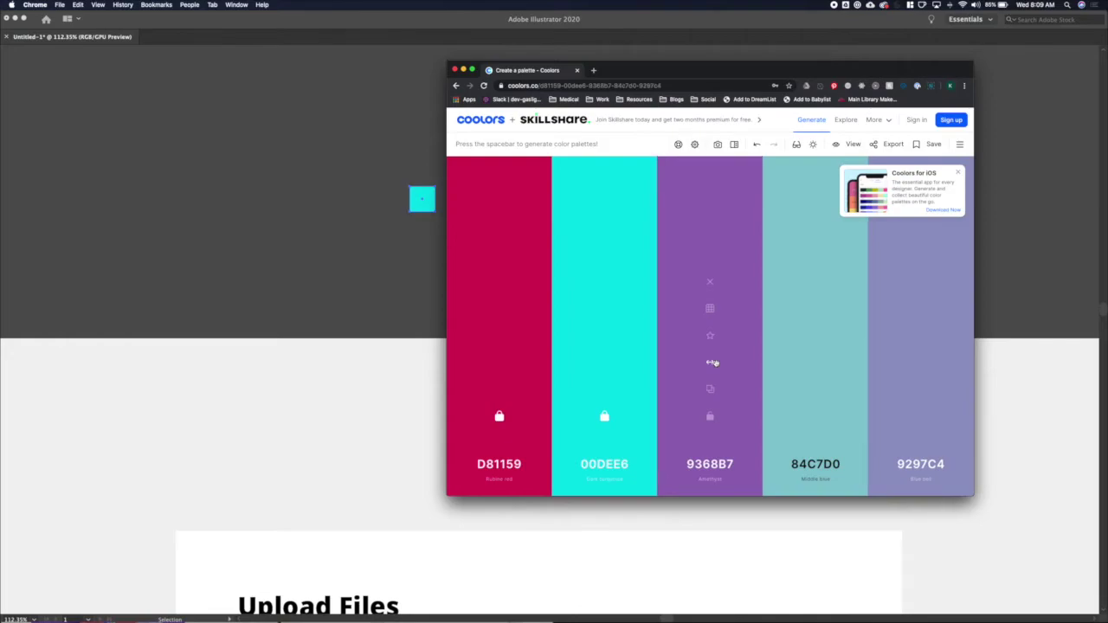
key(space)
key(space)
key(space)
key(space)
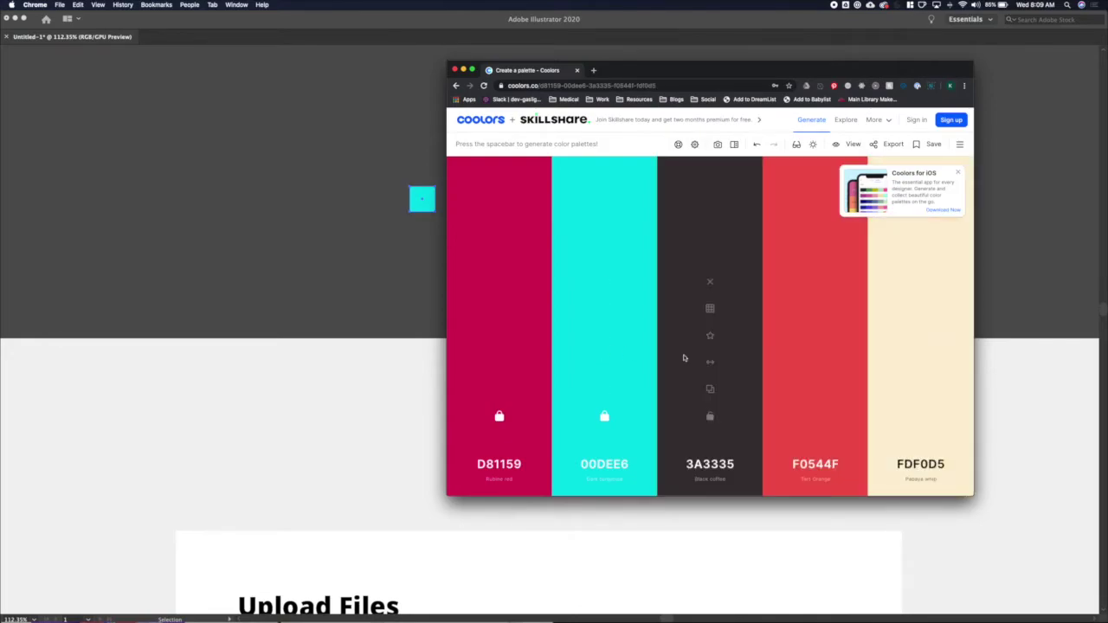
key(space)
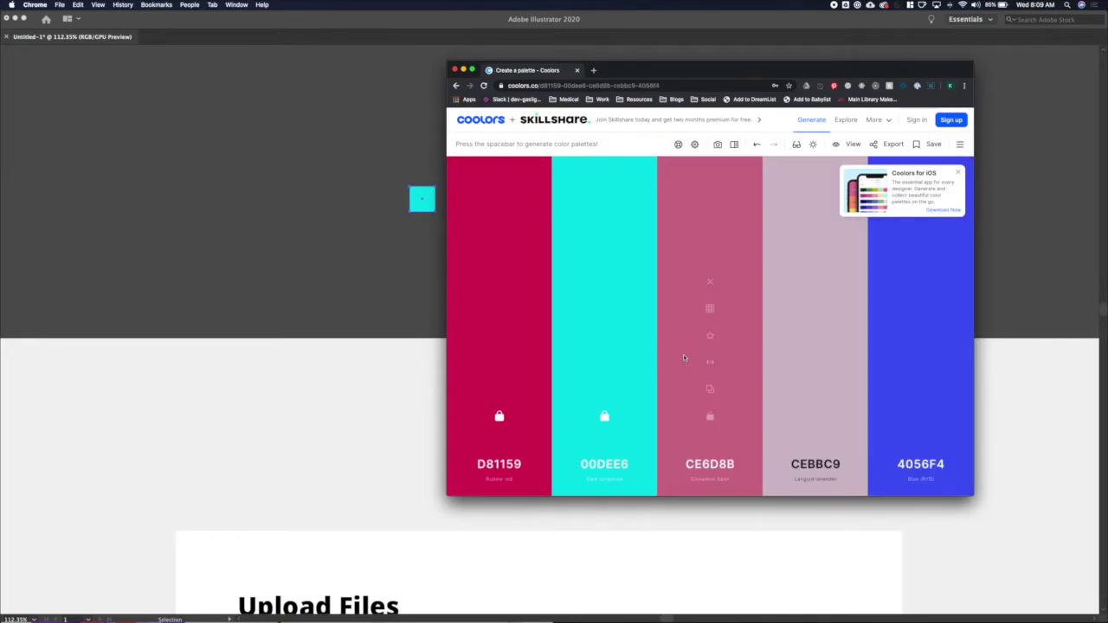
drag(920, 362, 698, 354)
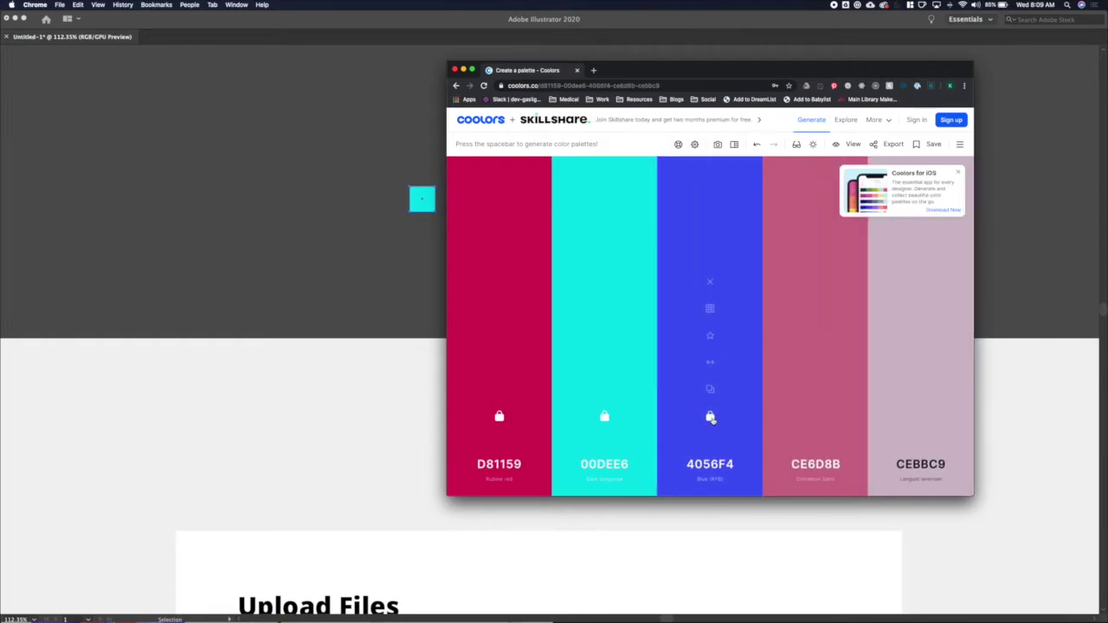
Copy the red's hex D81159 and, in Illustrator, apply it to a duplicate placed beside the cyan square.
click(506, 466)
key(super+c)
key(super+Tab)
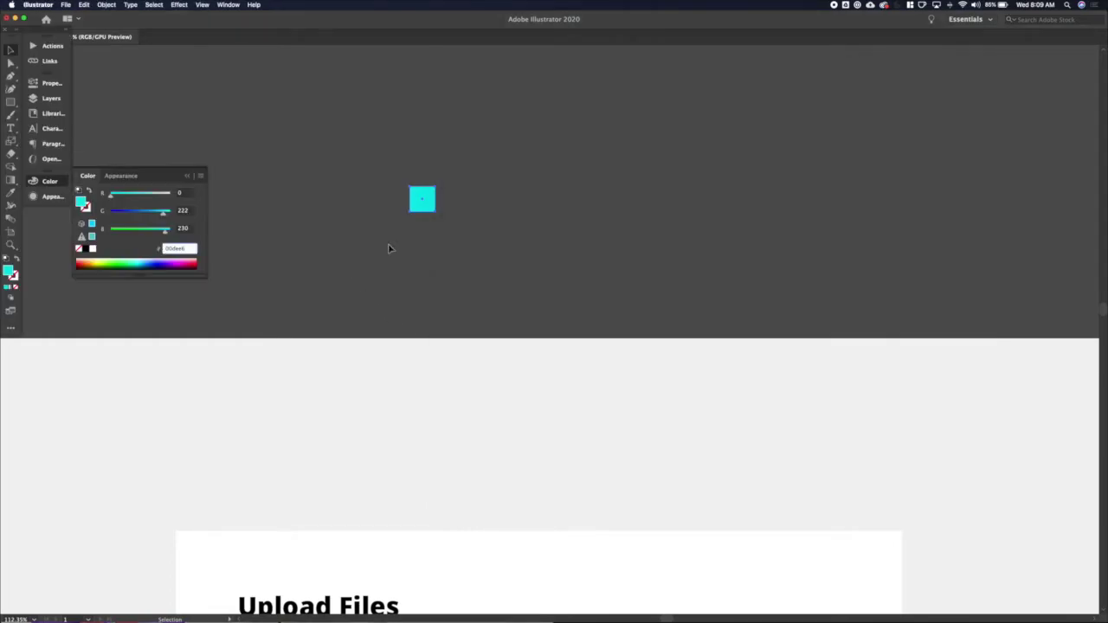
drag(421, 208, 459, 211)
click(172, 248)
key(super+a)
key(super+v)
key(Return)
Copy the blue's hex 4056F4 from Coolors and apply it in Illustrator to a third square beside the red one.
key(ctrl+Up)
click(858, 199)
click(707, 369)
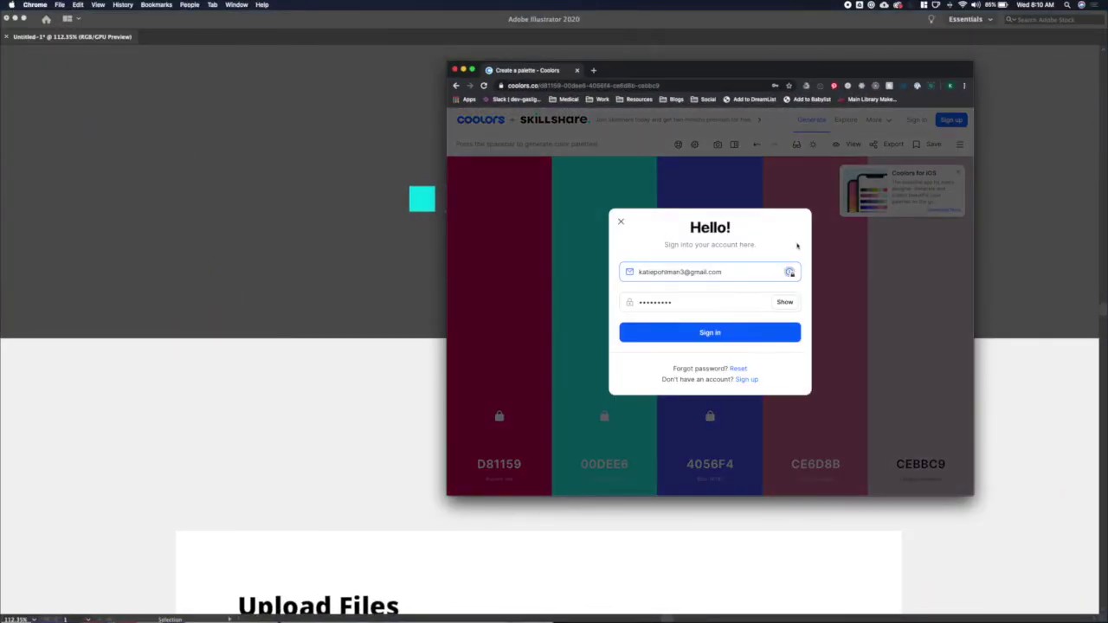
click(621, 222)
click(710, 465)
key(super+c)
key(super+Tab)
drag(464, 204, 502, 205)
click(179, 250)
key(super+a)
key(super+v)
key(Return)
Recolour the first file's progress bar stroke with the palette blue 4056F4.
click(504, 228)
scroll(505, 227, down, 6)
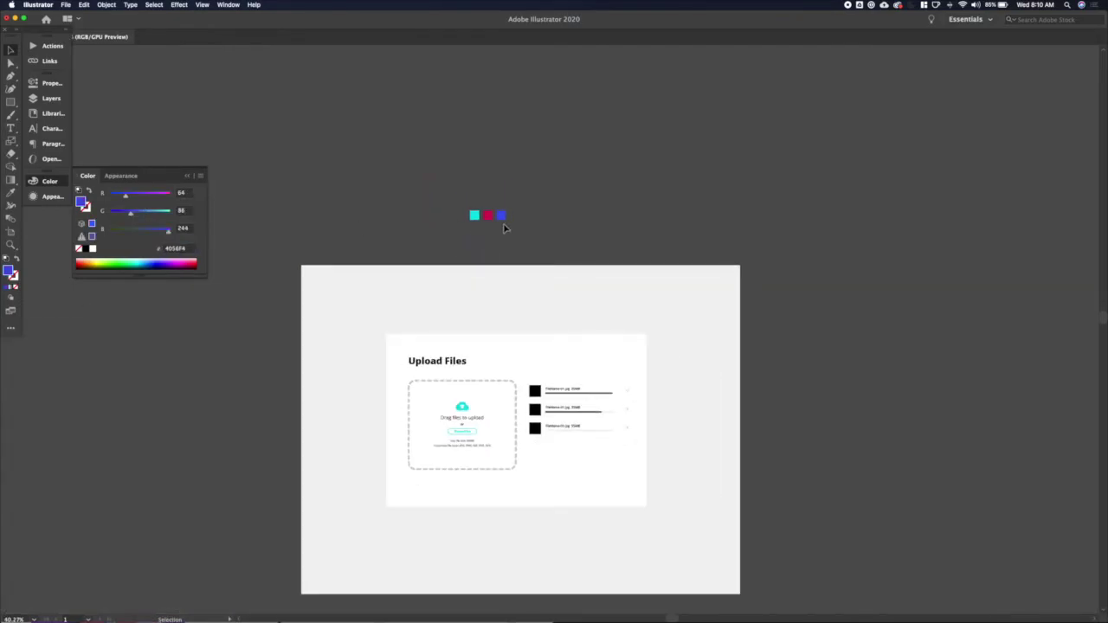
scroll(563, 353, up, 4)
scroll(564, 352, down, 1)
click(549, 400)
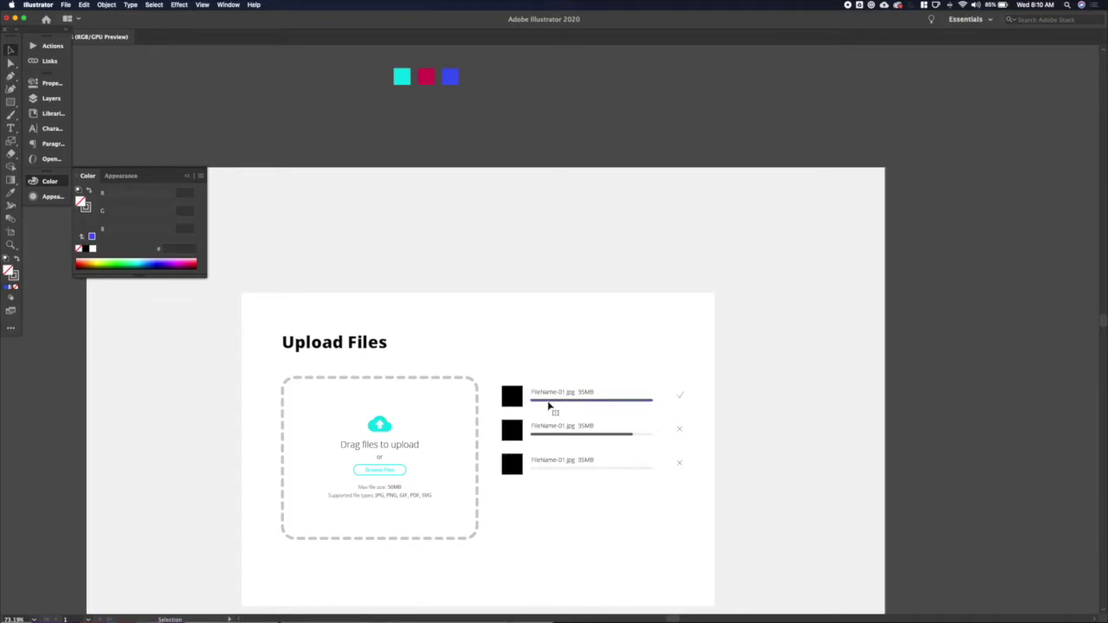
click(92, 234)
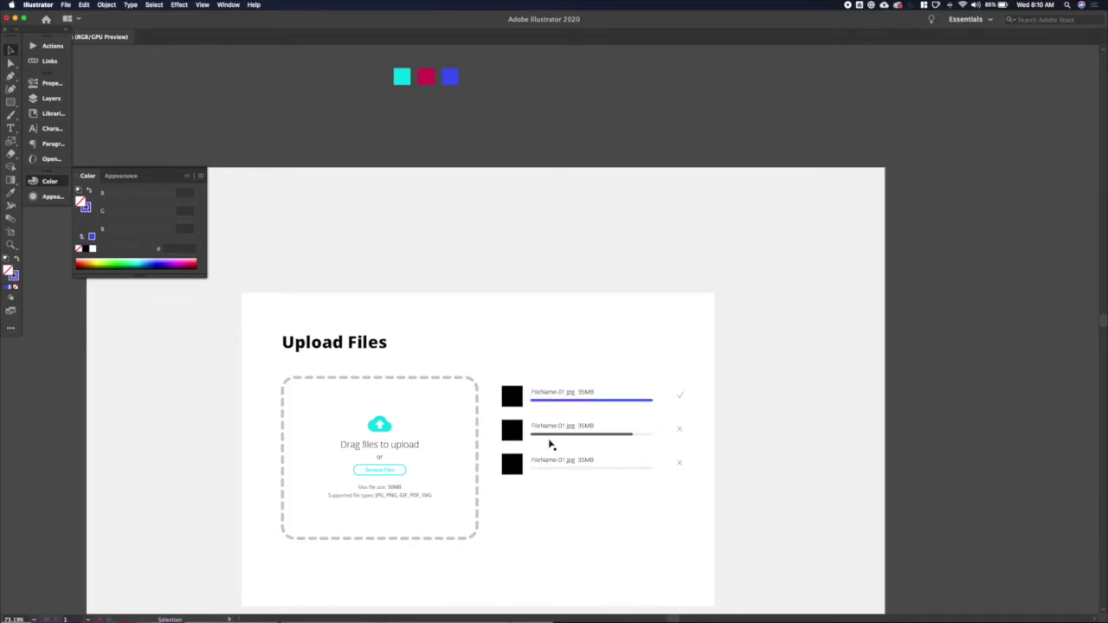
Recolour the filled part of the second file's progress bar with the cyan swatch.
click(46, 83)
click(82, 212)
click(14, 274)
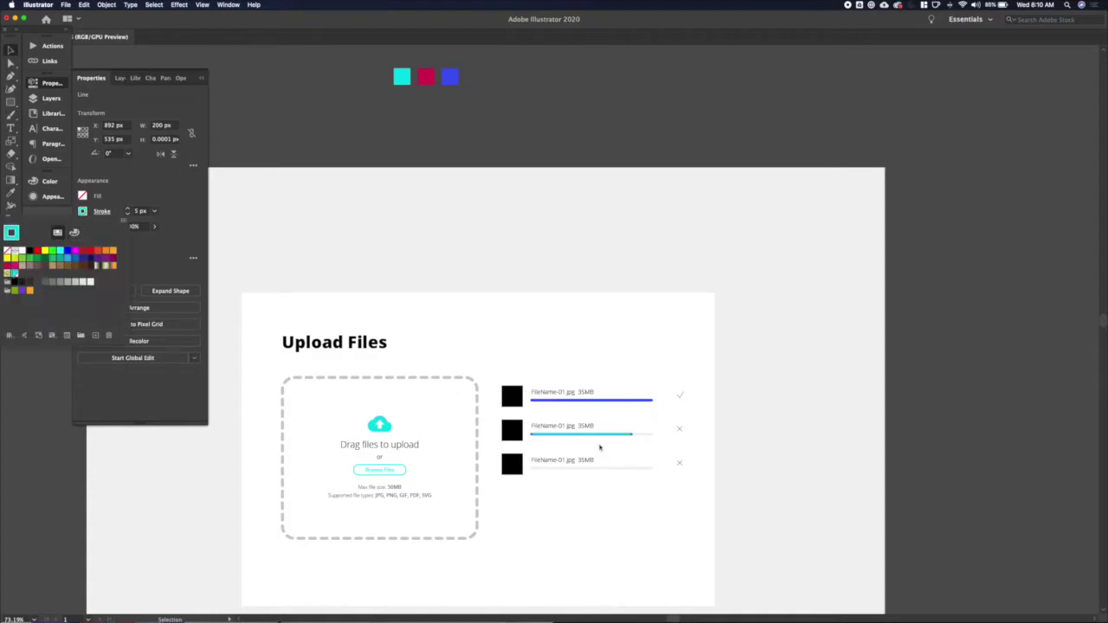
Sample the red palette square with the Eyedropper and apply the colour as the third file's progress bar stroke, without fill.
click(586, 470)
click(577, 469)
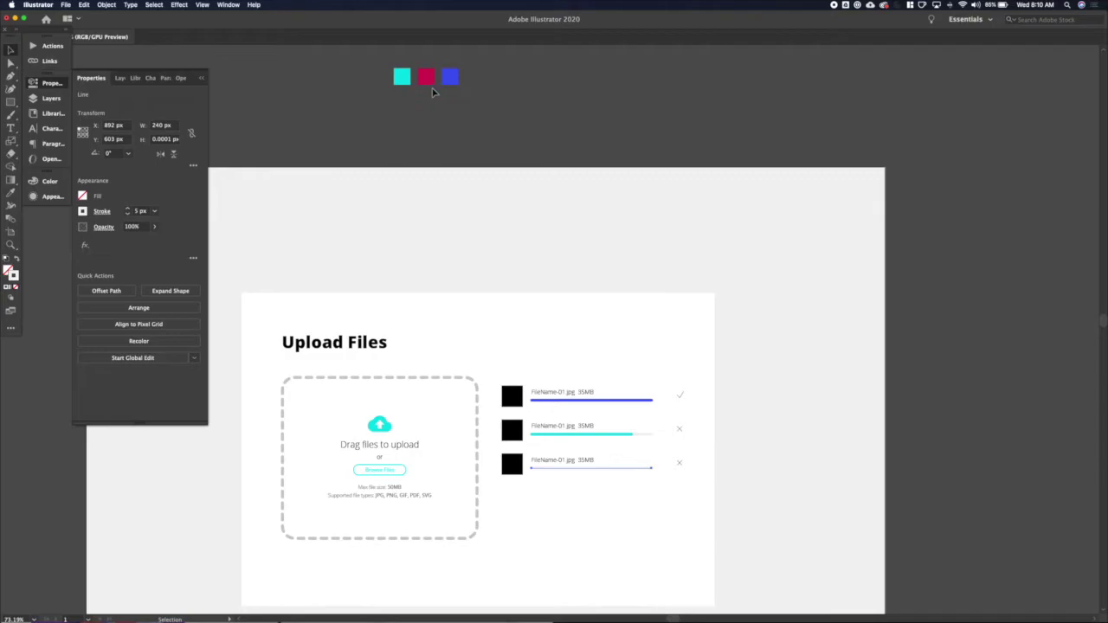
click(53, 179)
double_click(87, 209)
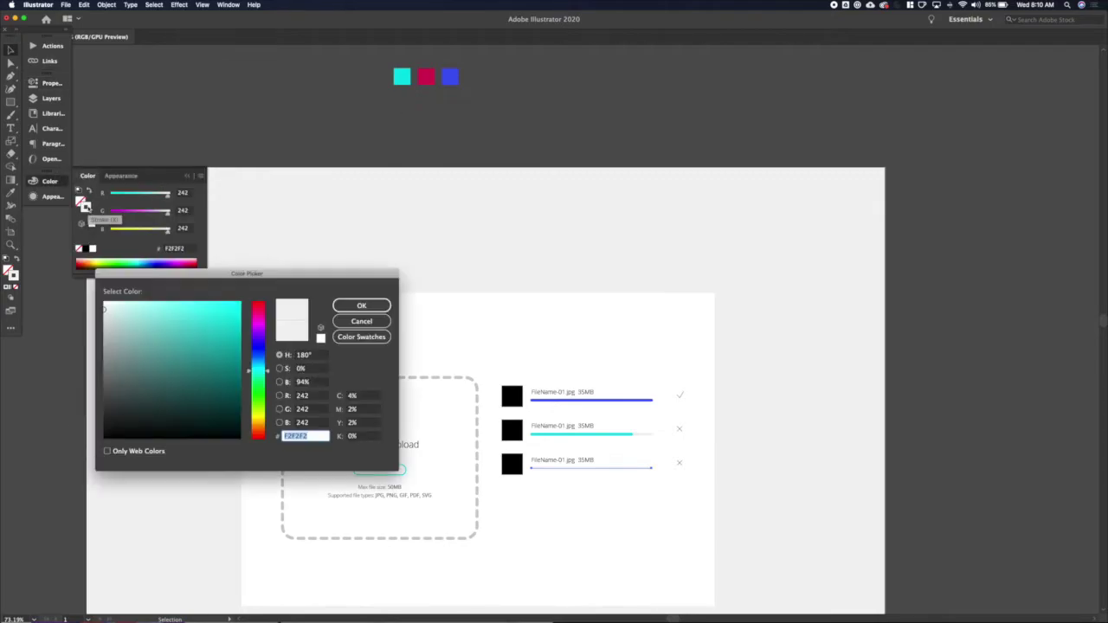
click(363, 306)
key(i)
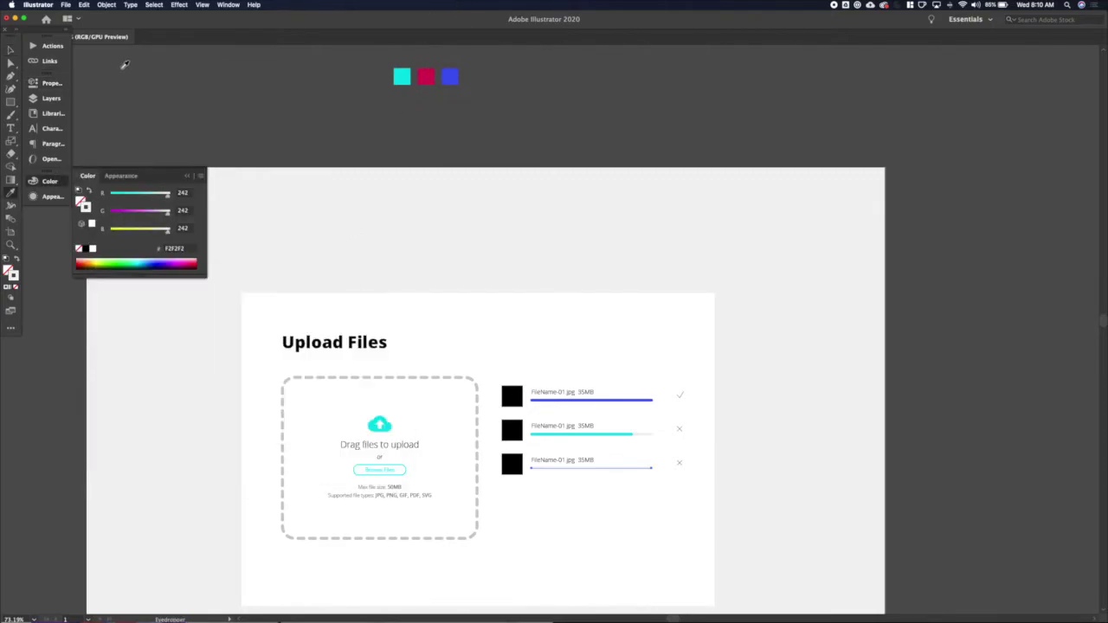
click(48, 82)
click(425, 75)
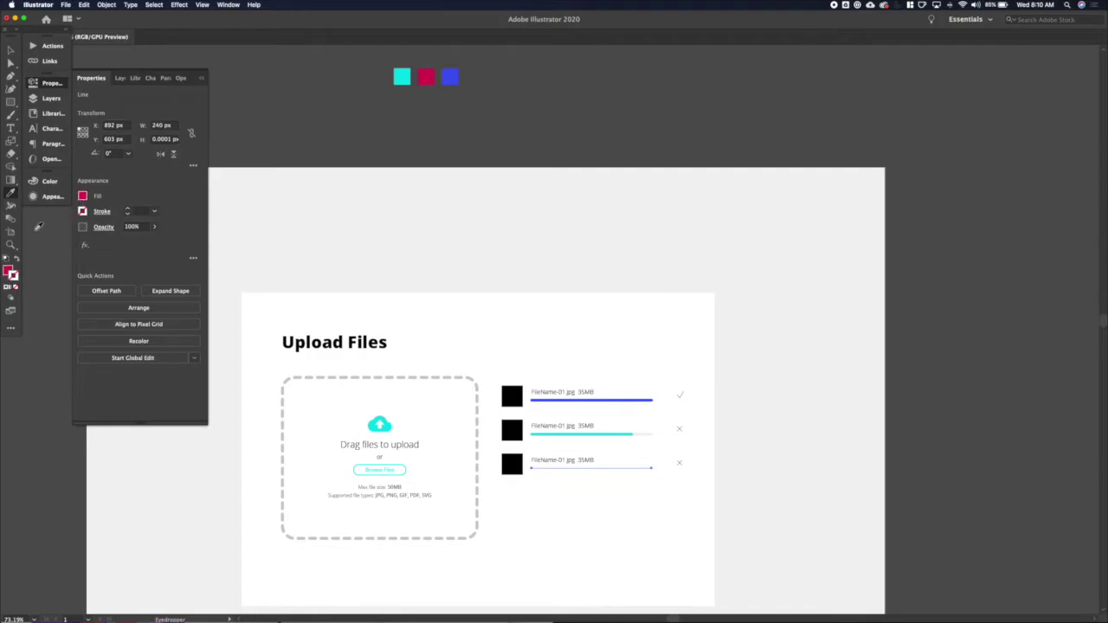
click(17, 259)
Set the red progress bar's stroke to 5 px with round caps and corners, and deselect it.
click(148, 211)
key(Up)
key(Up)
key(Up)
key(Up)
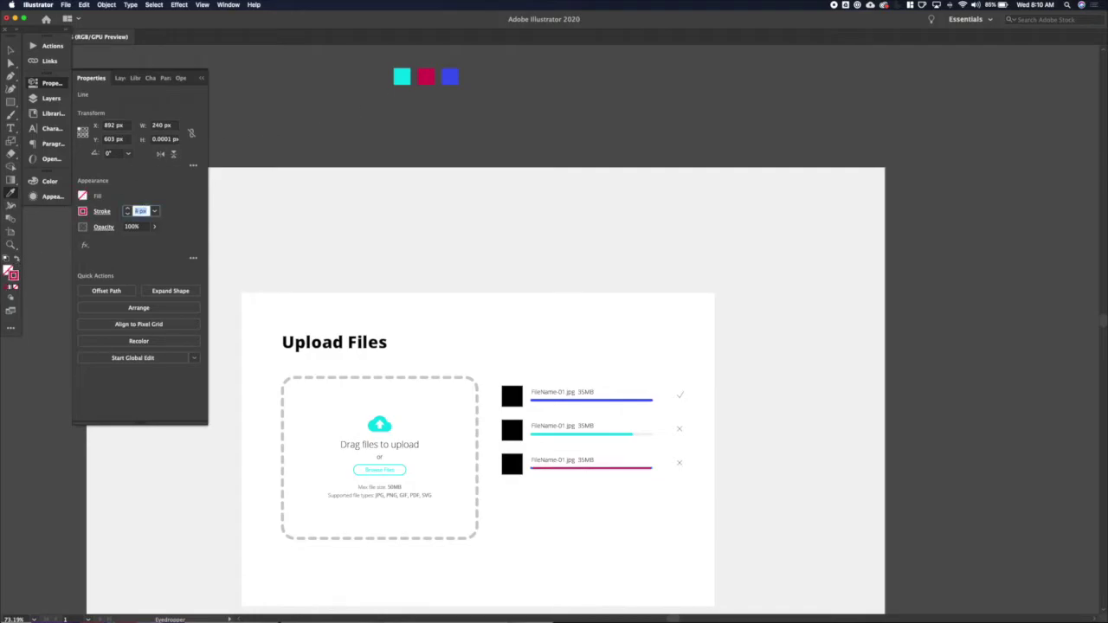
click(101, 210)
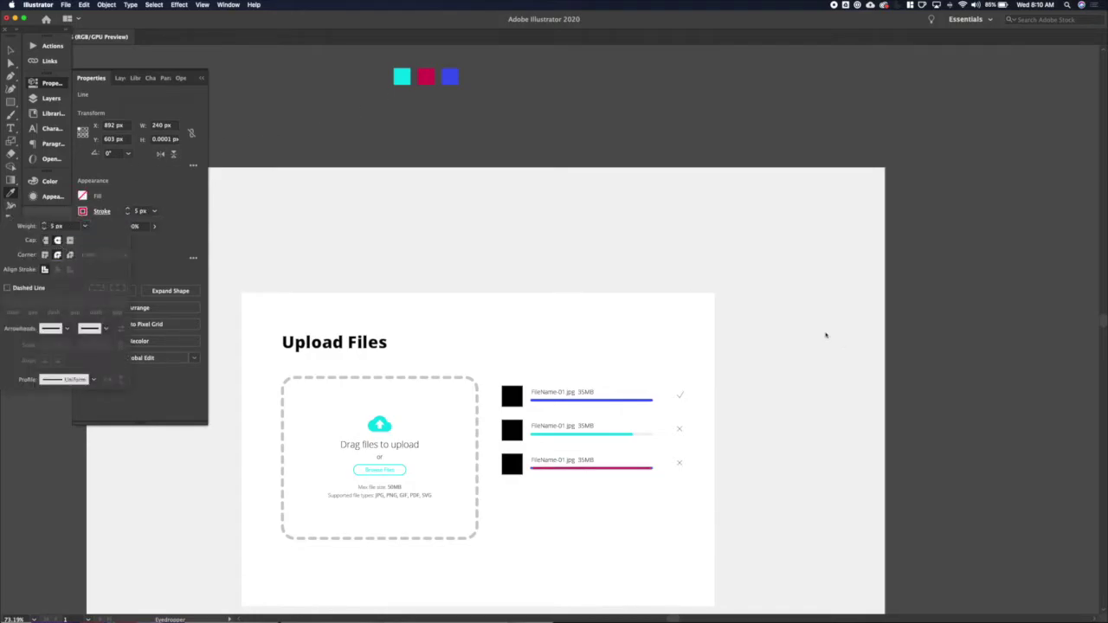
click(940, 297)
key(super+z)
key(v)
click(933, 307)
Open description-24px.svg as a separate document and delete the bounding path around the icon.
scroll(686, 472, up, 3)
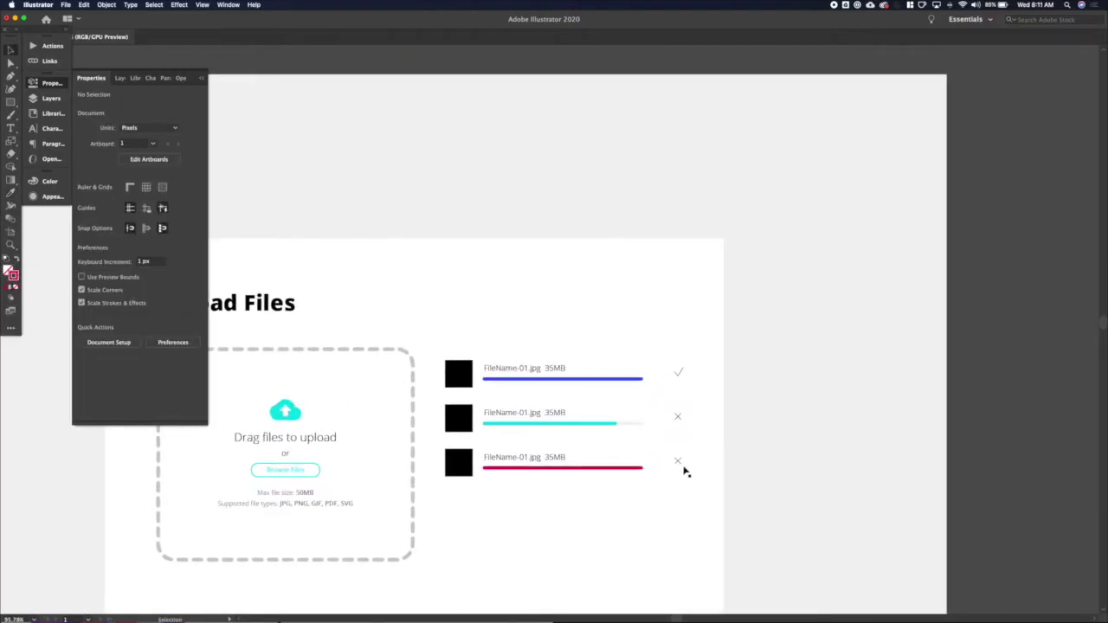
key(Tab)
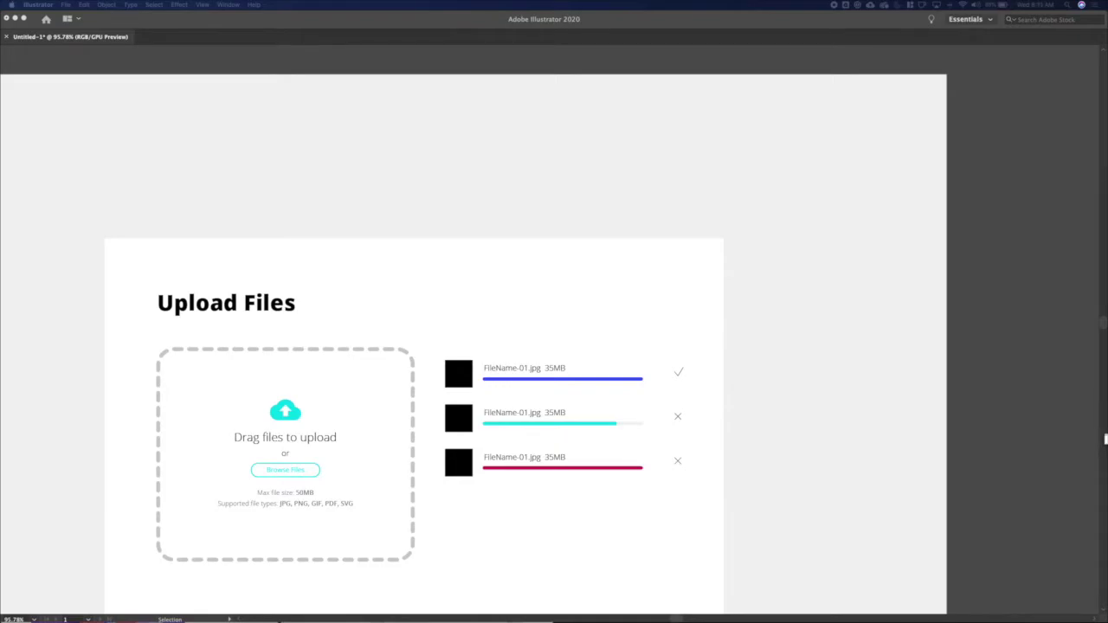
drag(349, 327, 415, 313)
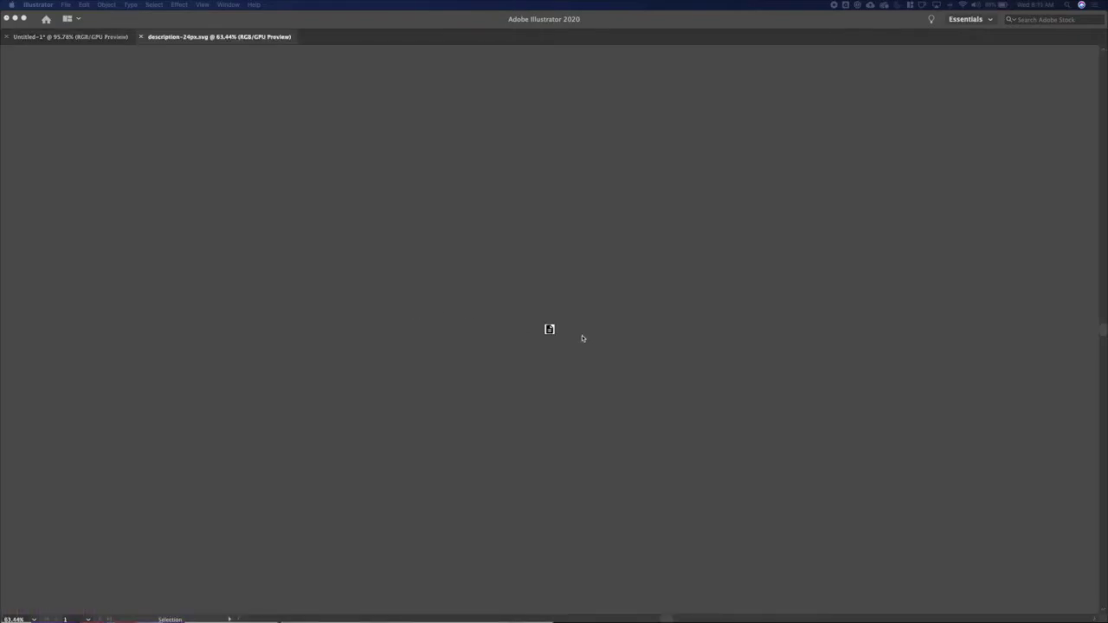
click(560, 336)
scroll(559, 336, up, 5)
key(a)
click(539, 296)
key(Delete)
Copy the document icon into the Untitled-1 upload design.
key(v)
click(514, 312)
click(114, 37)
key(ctrl+v)
Fill the document icon with the blue sampled from the first progress bar, leaving it without a stroke.
scroll(554, 347, up, 3)
key(i)
click(611, 434)
key(super+z)
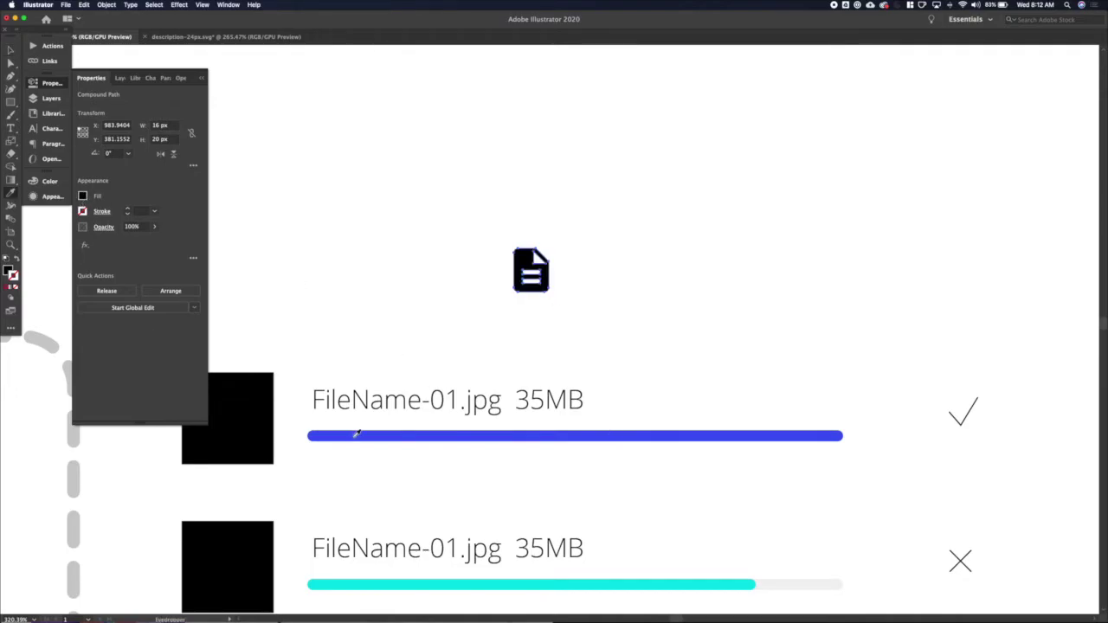
click(356, 434)
click(17, 260)
Move the blue document icon onto the first file's black square and delete the square.
key(v)
mouse_move(516, 267)
mouse_down()
mouse_move(287, 370)
mouse_move(220, 419)
mouse_up()
drag(212, 418, 292, 403)
key(Delete)
Nudge the blue icon next to the first file's name and scale it down to about 11.5 × 14.4 px.
click(317, 395)
key(Left)
key(Left)
key(Left)
key(shift+Right)
key(shift+Right)
key(Up)
key(shift+Up)
key(shift+Up)
key(shift+Down)
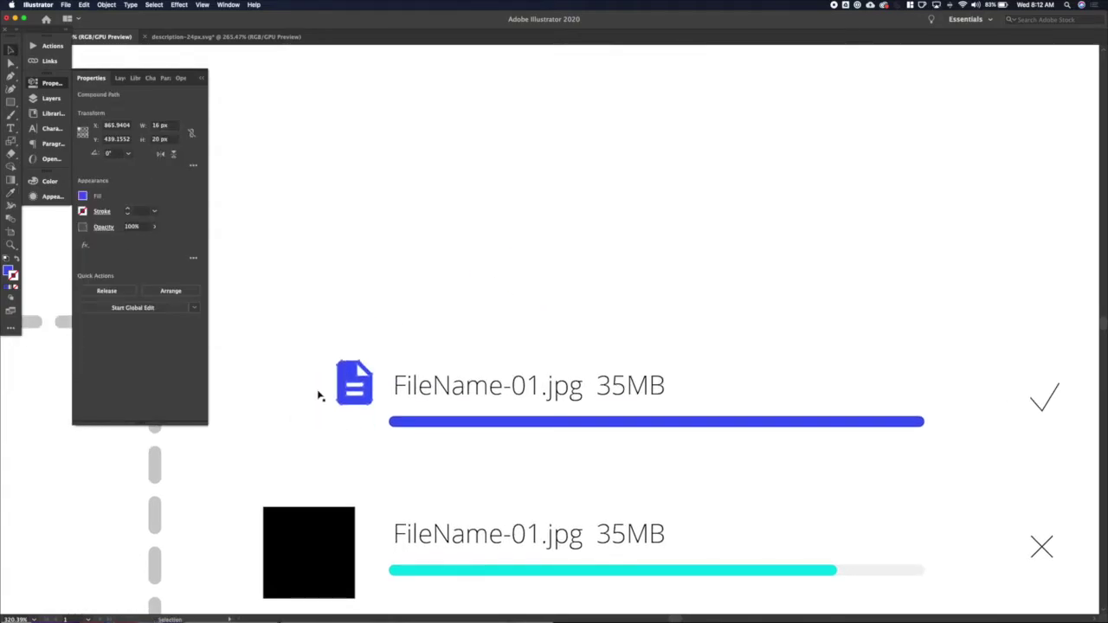
key(s)
drag(376, 349, 372, 352)
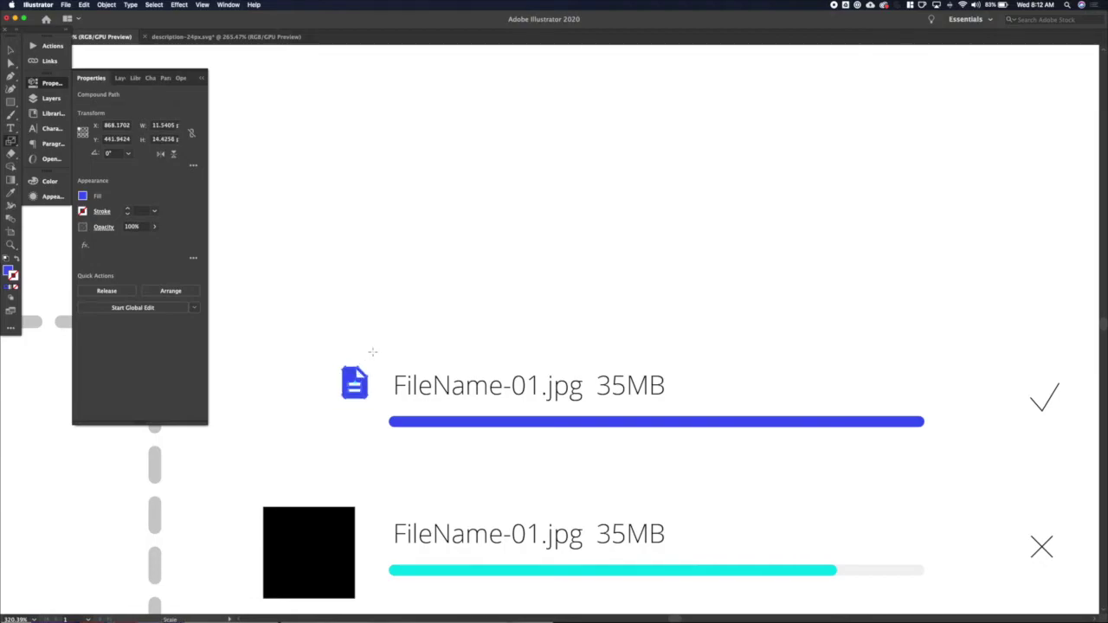
Replace the second file's black square with a copy of the document icon filled with the cyan swatch.
scroll(425, 400, down, 3)
key(v)
click(357, 492)
key(Delete)
drag(375, 386, 379, 487)
click(89, 201)
click(15, 260)
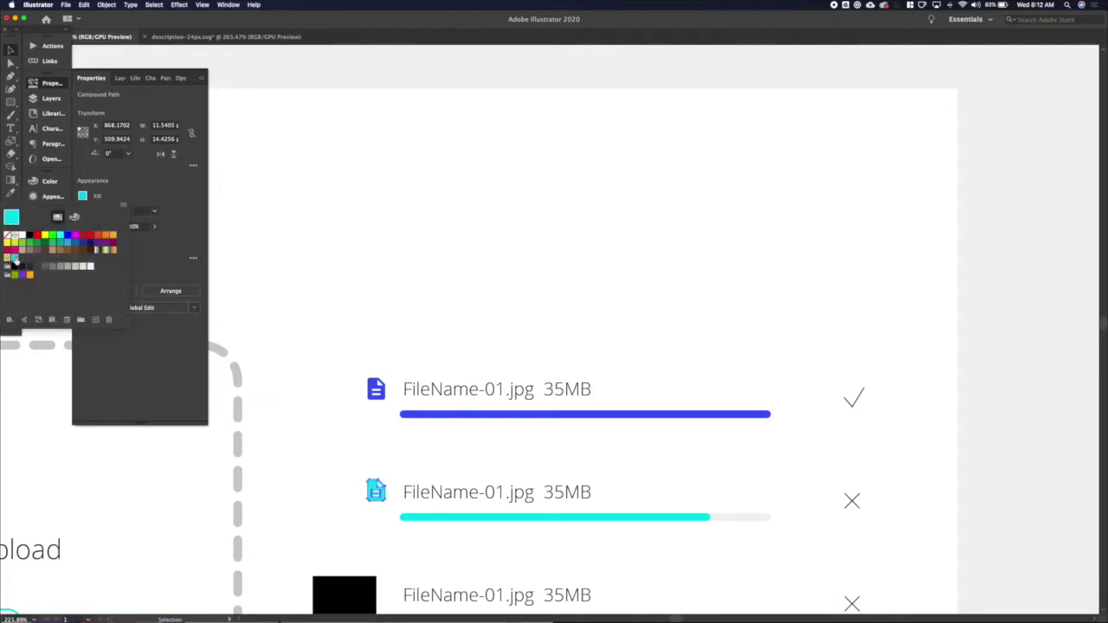
Move the checkmark above the first file's document icon and give it the blue 5 px stroke sampled from the first progress bar.
click(375, 390)
scroll(377, 393, down, 2)
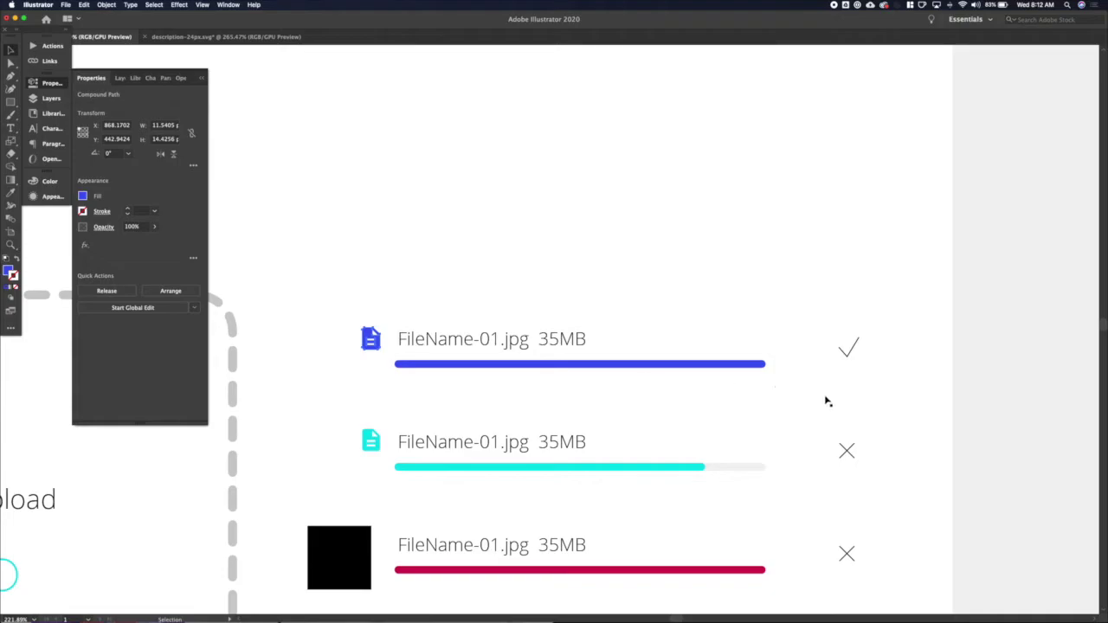
key(Tab)
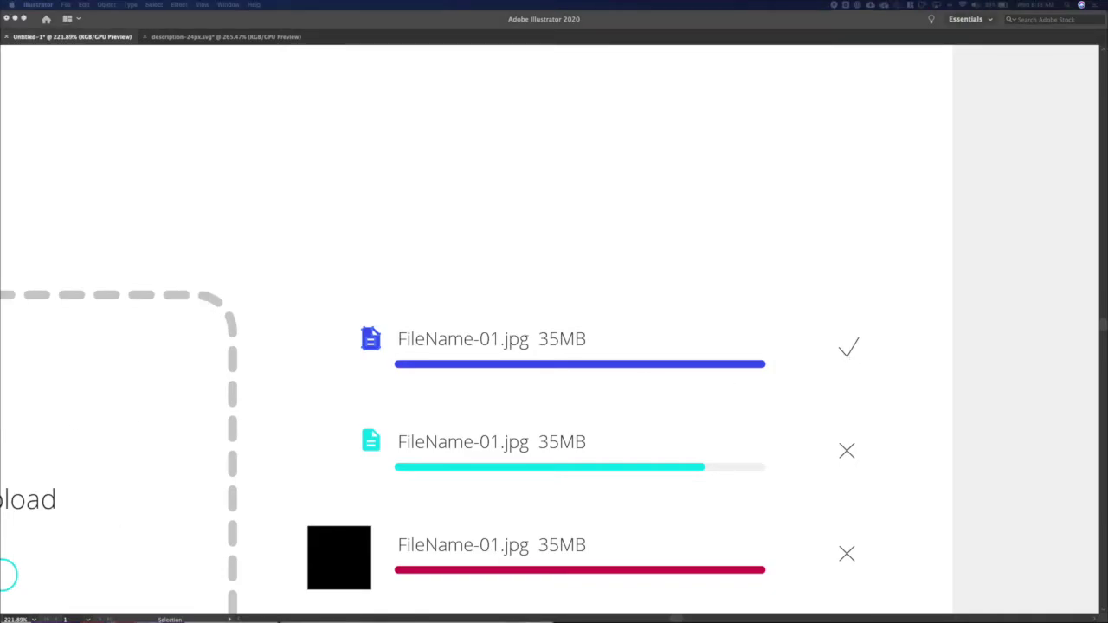
key(Tab)
click(844, 350)
drag(844, 350, 374, 305)
click(446, 362)
key(v)
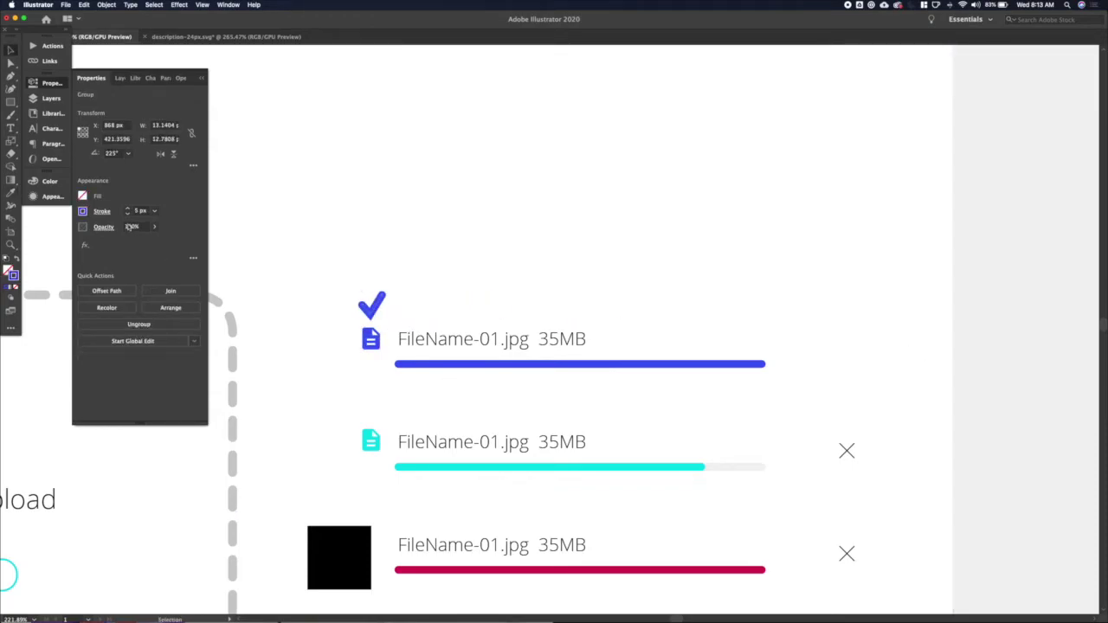
click(102, 211)
Replace the first file's document icon with the blue checkmark, scaled down to about 6.7 × 6.6 px.
click(375, 340)
key(Delete)
click(371, 316)
key(shift+Down)
key(shift+Down)
key(s)
drag(402, 327, 404, 320)
key(shift+Down)
key(Up)
key(Up)
key(Up)
key(Up)
key(Up)
key(Up)
key(Up)
Draw a 15 × 15 px blue outlined circle around the first file's checkmark.
scroll(404, 319, up, 5)
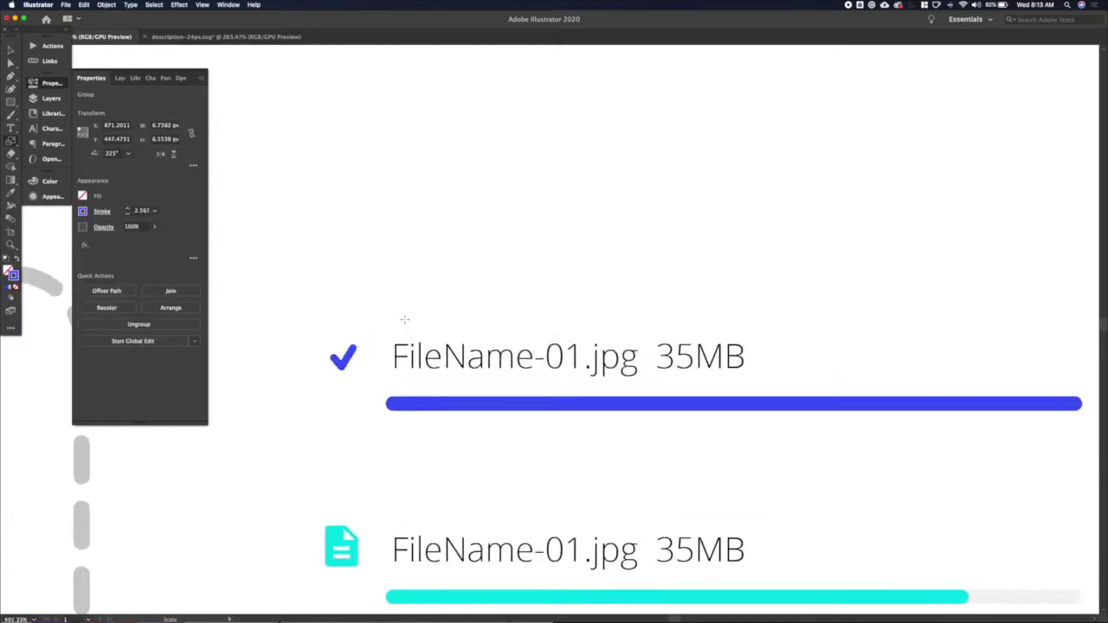
scroll(404, 319, up, 3)
scroll(366, 338, left, 2)
key(l)
drag(363, 339, 456, 429)
key(v)
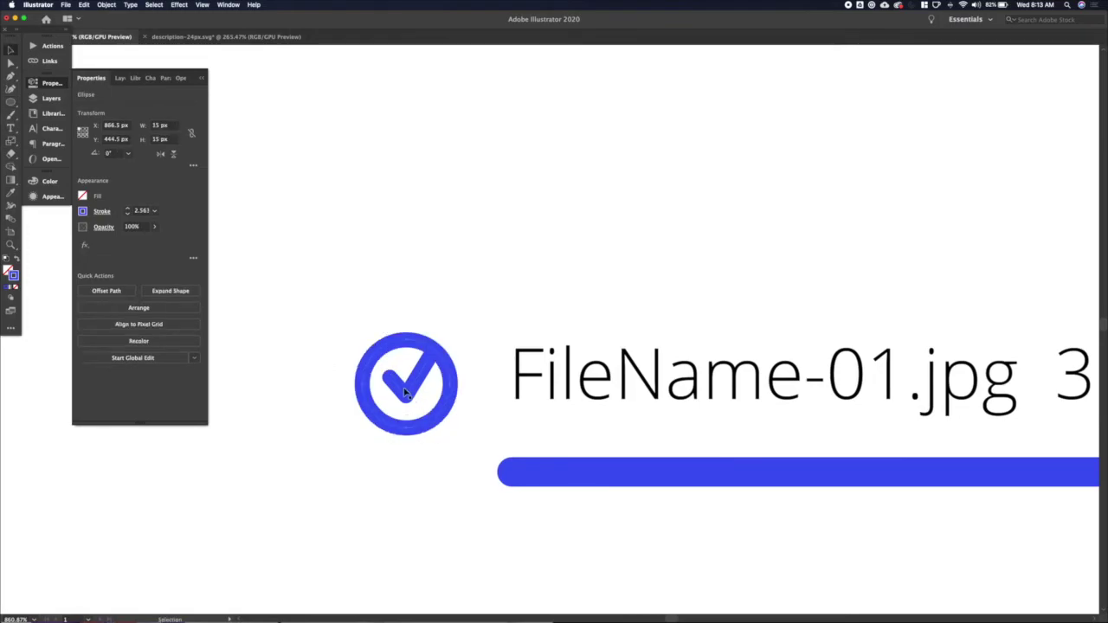
Center the circle and the checkmark on each other horizontally and vertically.
shift+click(407, 392)
click(119, 289)
click(169, 290)
Set the stroke weight of the checkmark and its circle to 3 px and reduce it by one increment.
click(416, 381)
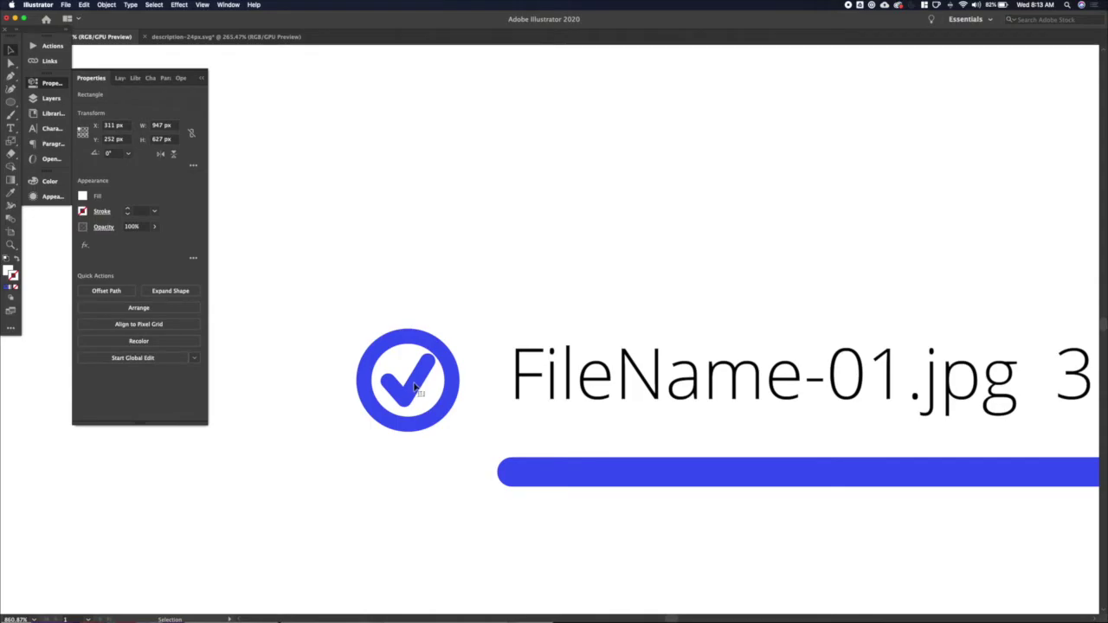
click(410, 398)
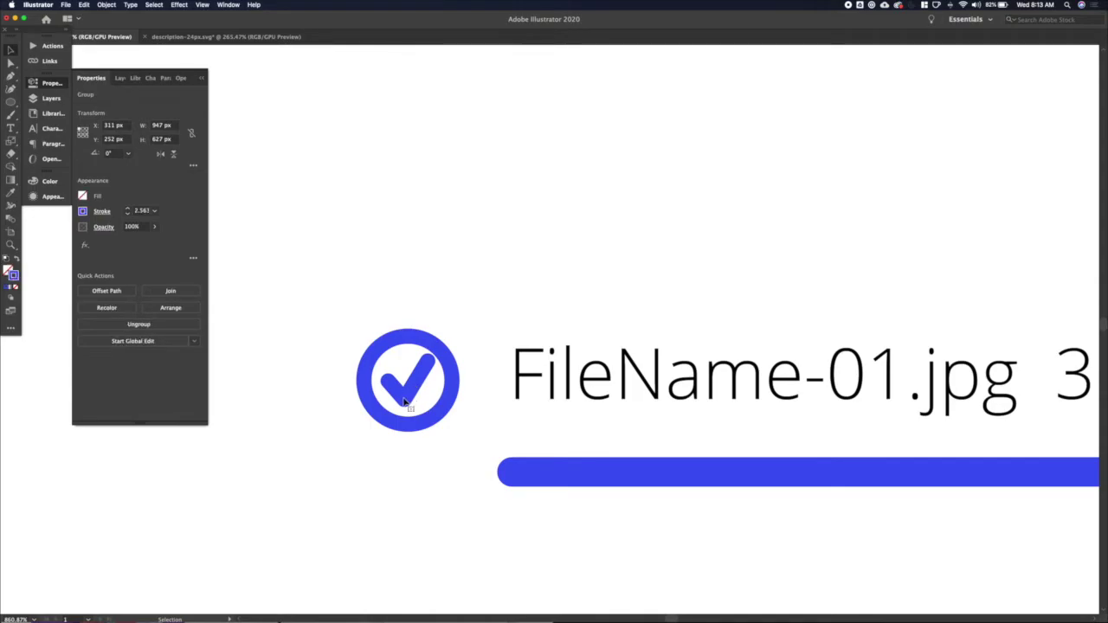
key(v)
shift+click(435, 349)
shift+click(449, 332)
click(140, 211)
text(3)
key(Return)
click(127, 215)
Scale the circle and checkmark down to about 12.5 px wide and group them as one badge.
scroll(725, 292, down, 5)
key(s)
drag(654, 277, 648, 283)
key(super+g)
scroll(649, 282, right, 5)
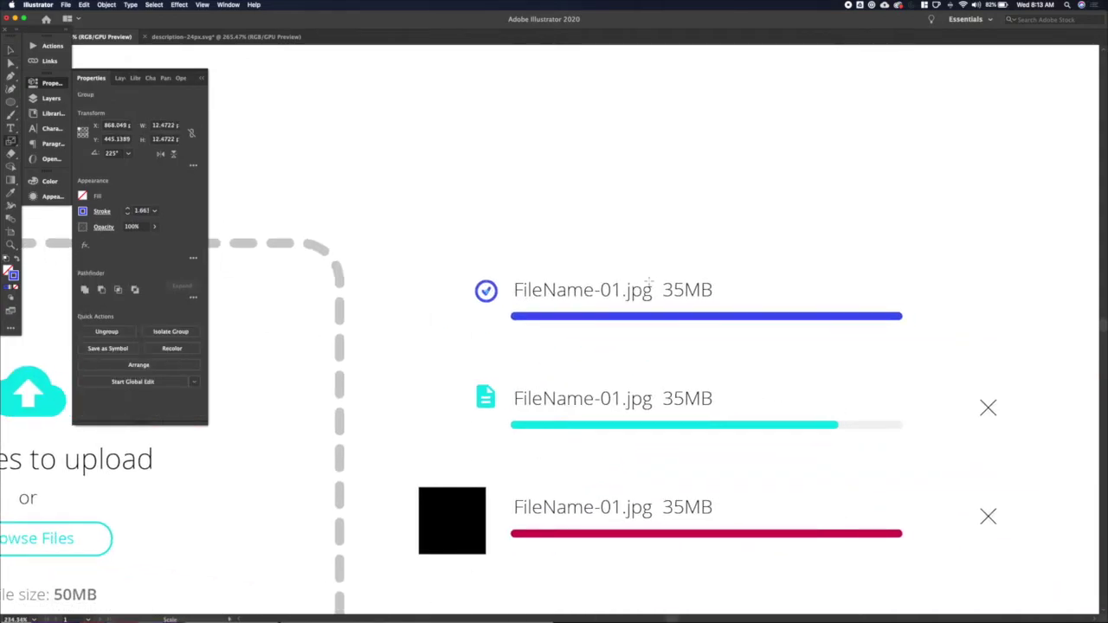
Nudge the check badge and the cyan document icon slightly closer to their file names.
key(v)
scroll(438, 329, right, 2)
click(436, 359)
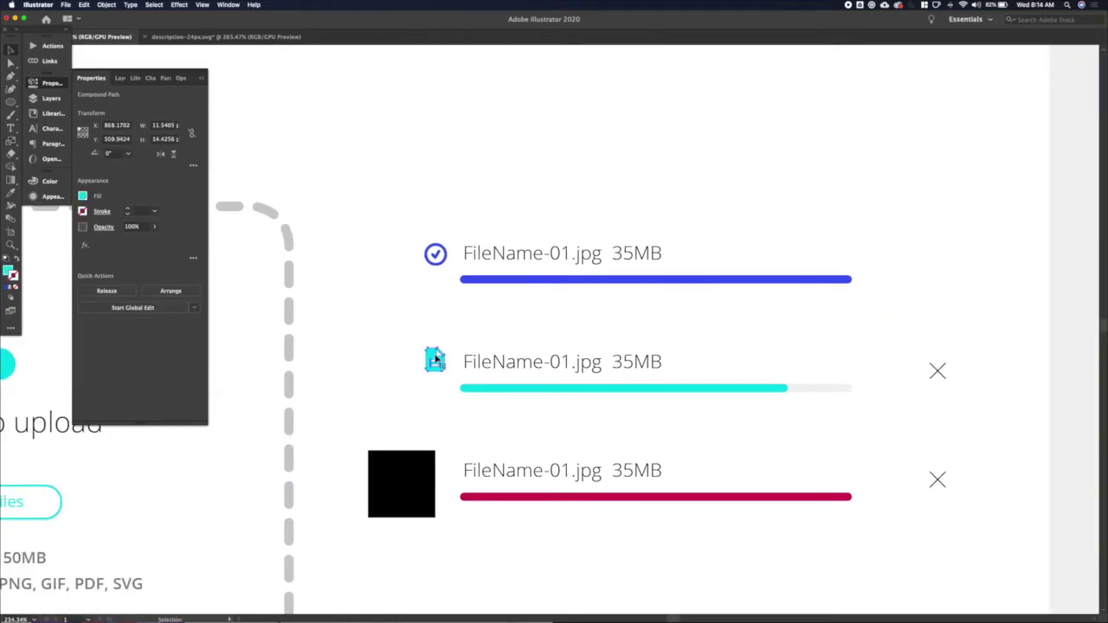
shift+click(437, 257)
key(Right)
key(Right)
click(414, 418)
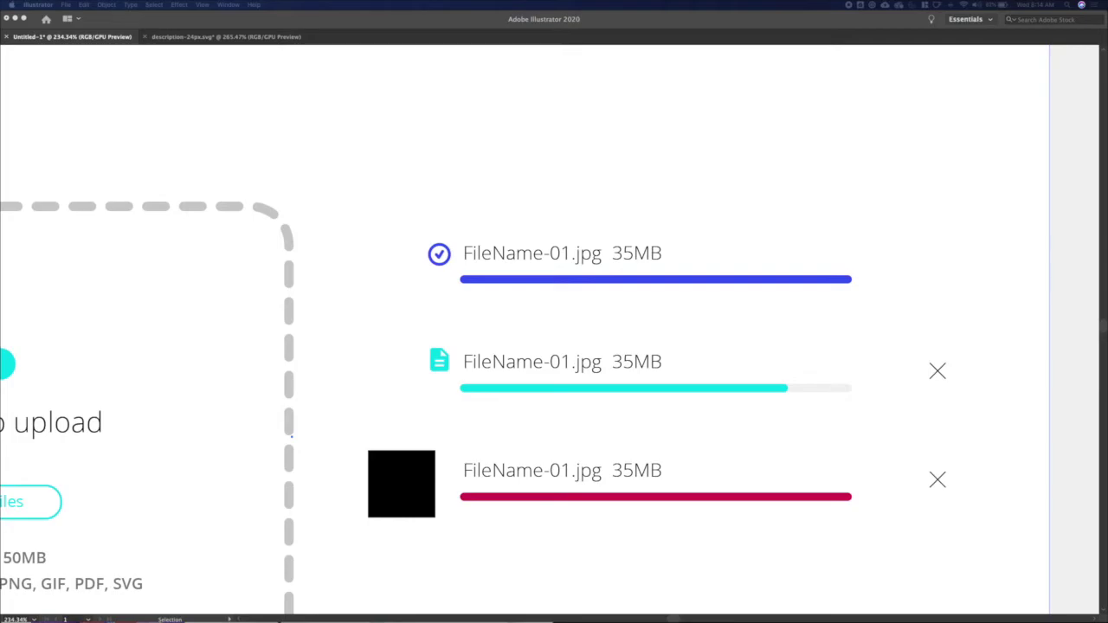
Open report_problem-24px.svg, delete its surplus background path and select the warning triangle for copying.
drag(1100, 440, 338, 435)
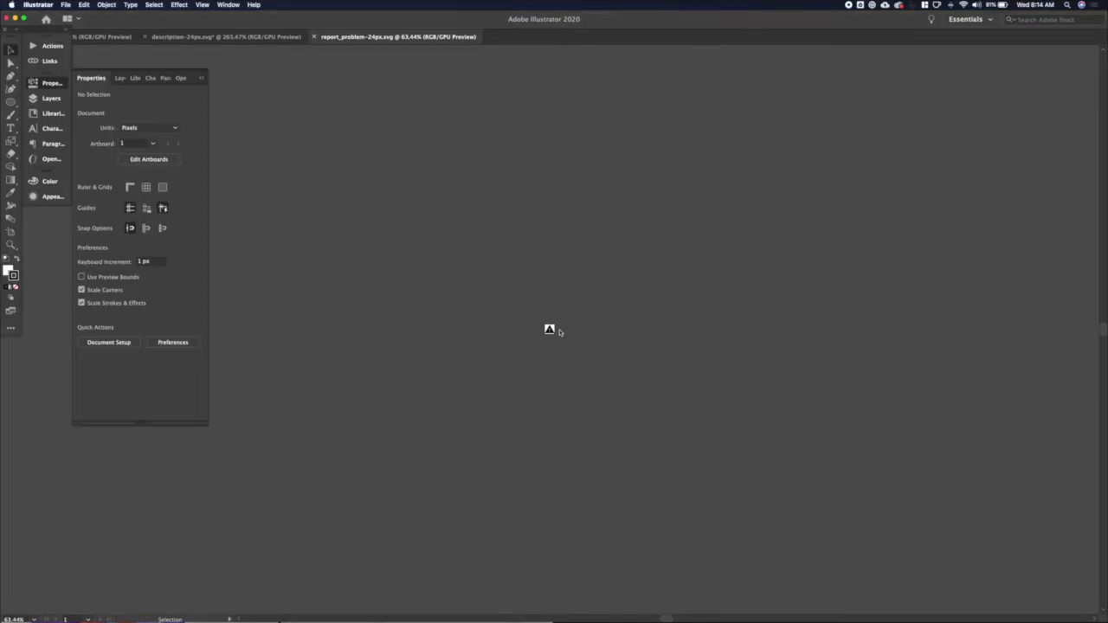
scroll(559, 333, up, 5)
key(a)
drag(601, 310, 553, 325)
key(Delete)
key(Delete)
key(v)
click(540, 346)
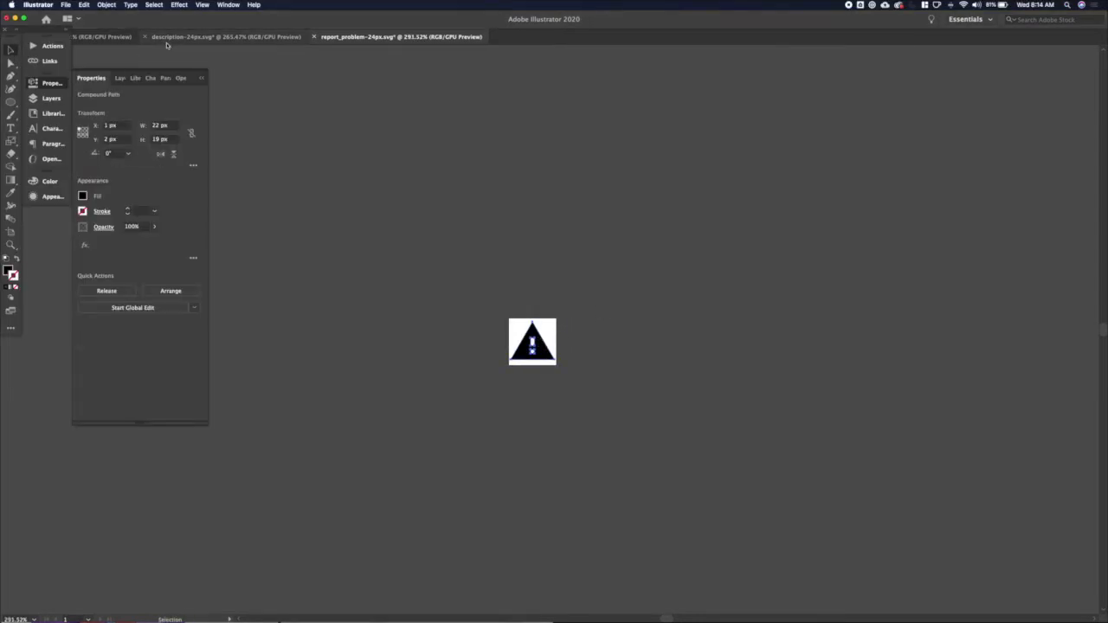
Paste the warning triangle into the upload screen design and fill it with the red sampled from the third progress bar.
click(102, 36)
key(ctrl+v)
key(i)
scroll(557, 494, down, 2)
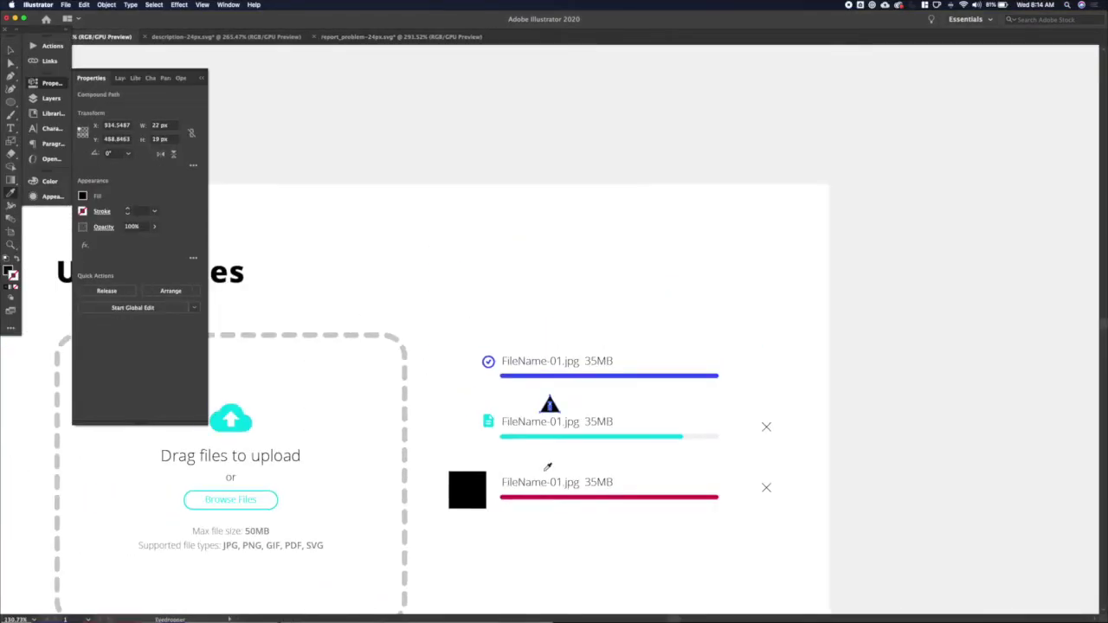
scroll(557, 492, down, 3)
click(398, 45)
key(v)
Delete the third file's black square and move the red warning triangle into its place.
scroll(509, 422, up, 3)
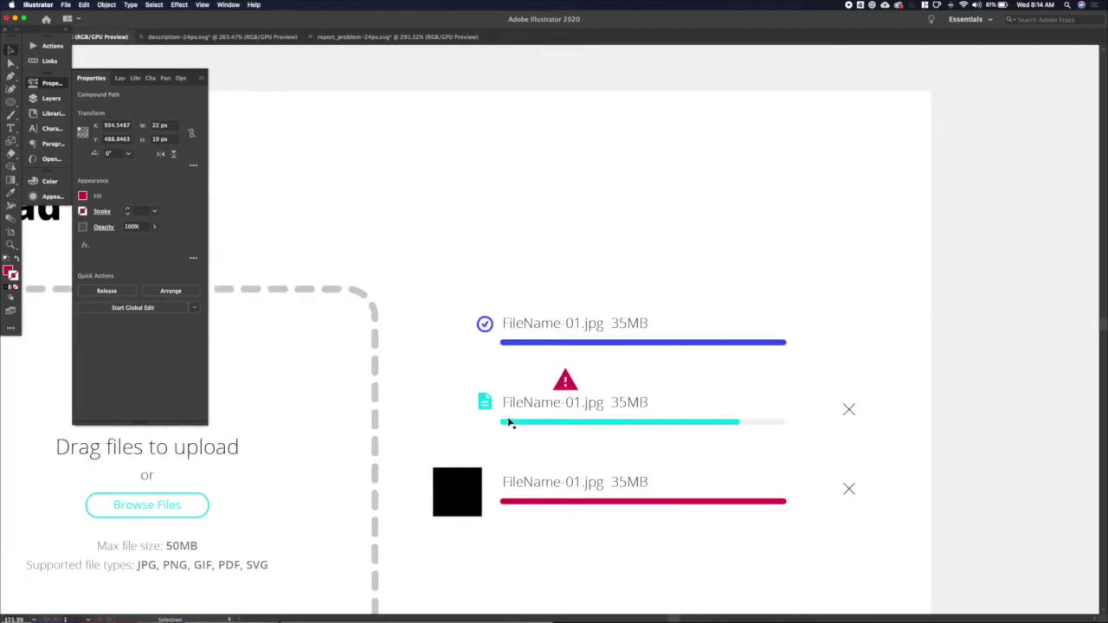
scroll(509, 422, up, 2)
click(461, 496)
key(Delete)
drag(590, 375, 464, 505)
Scale the warning triangle down to about 10.9 × 9.4 px and nudge it beside the third file's name.
key(s)
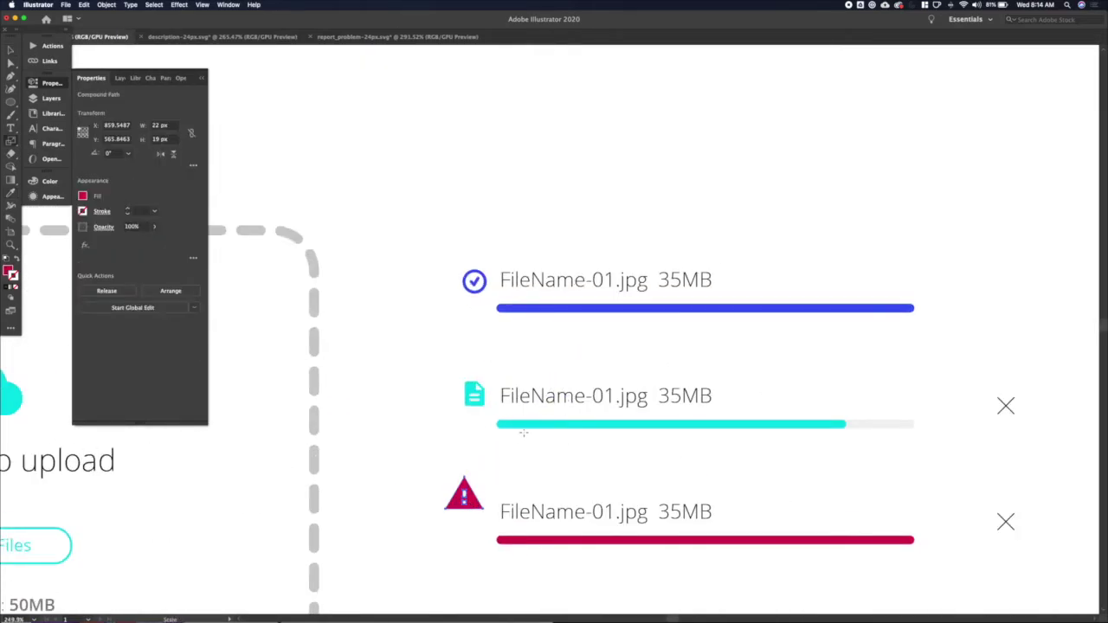
drag(497, 471, 498, 467)
key(Right)
key(Right)
key(Right)
key(Right)
key(Right)
key(Right)
key(Right)
key(shift+Down)
key(Right)
key(Left)
key(Left)
key(Left)
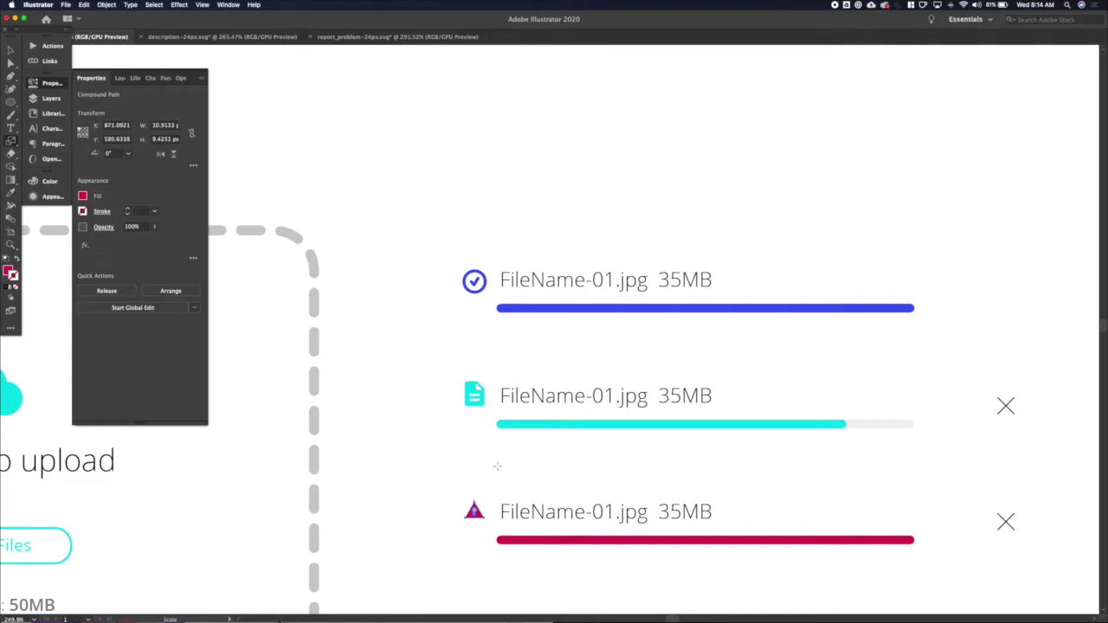
Enlarge the warning triangle slightly and center it horizontally with the status icons above.
key(v)
click(417, 490)
scroll(417, 491, down, 2)
click(463, 472)
key(s)
drag(480, 445, 459, 250)
shift+click(461, 241)
click(121, 290)
click(336, 470)
click(386, 475)
scroll(386, 475, down, 2)
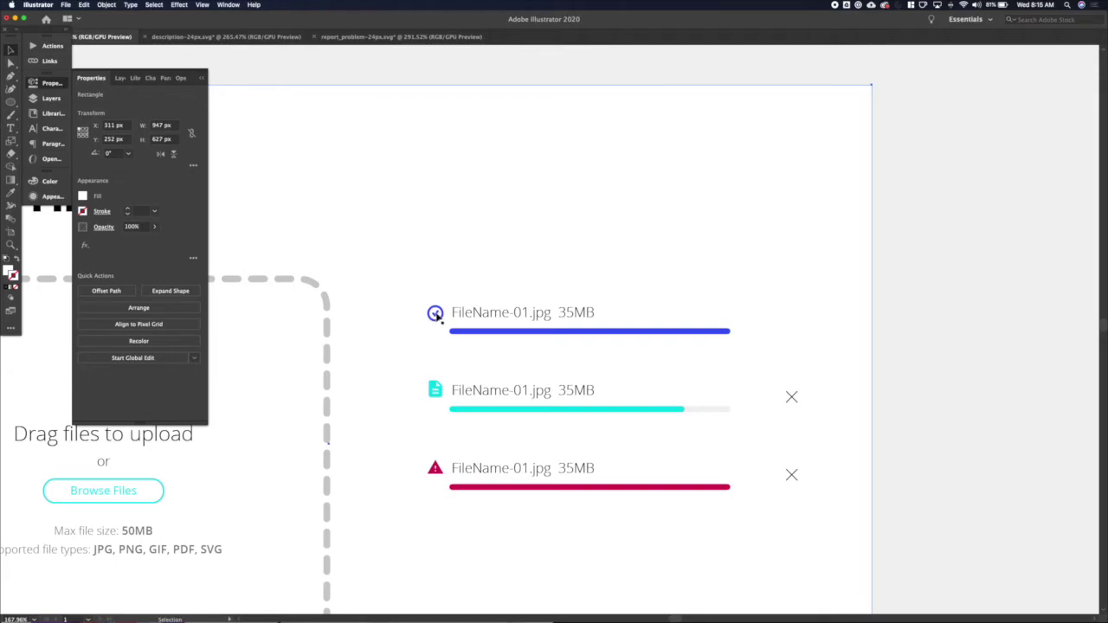
Delete the cyan document icon beside the second file's name.
click(435, 390)
scroll(436, 390, up, 3)
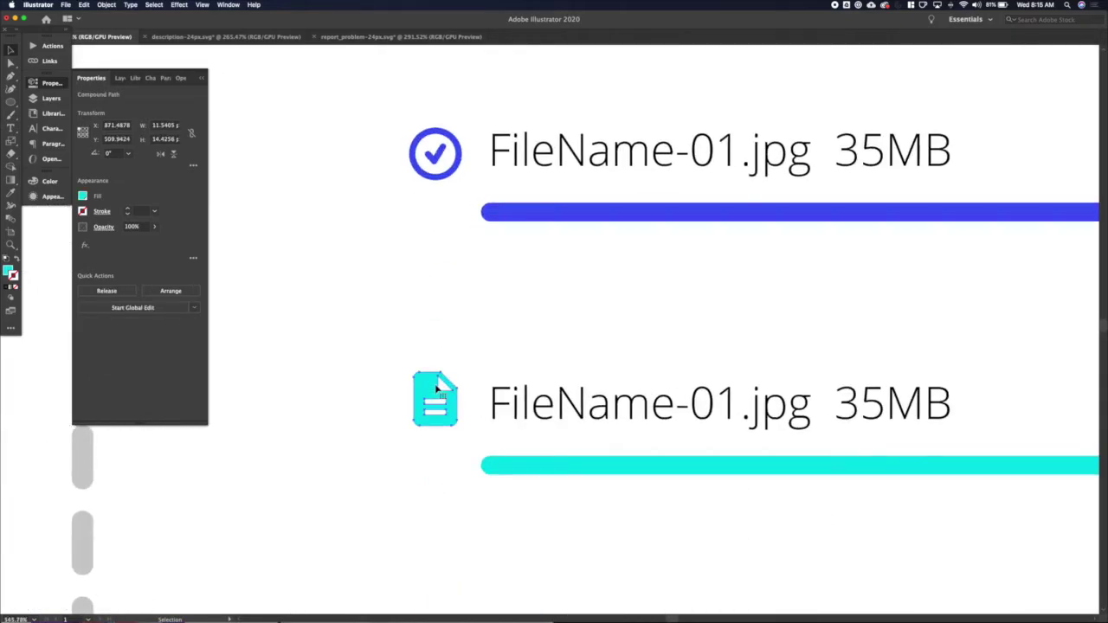
scroll(435, 389, down, 3)
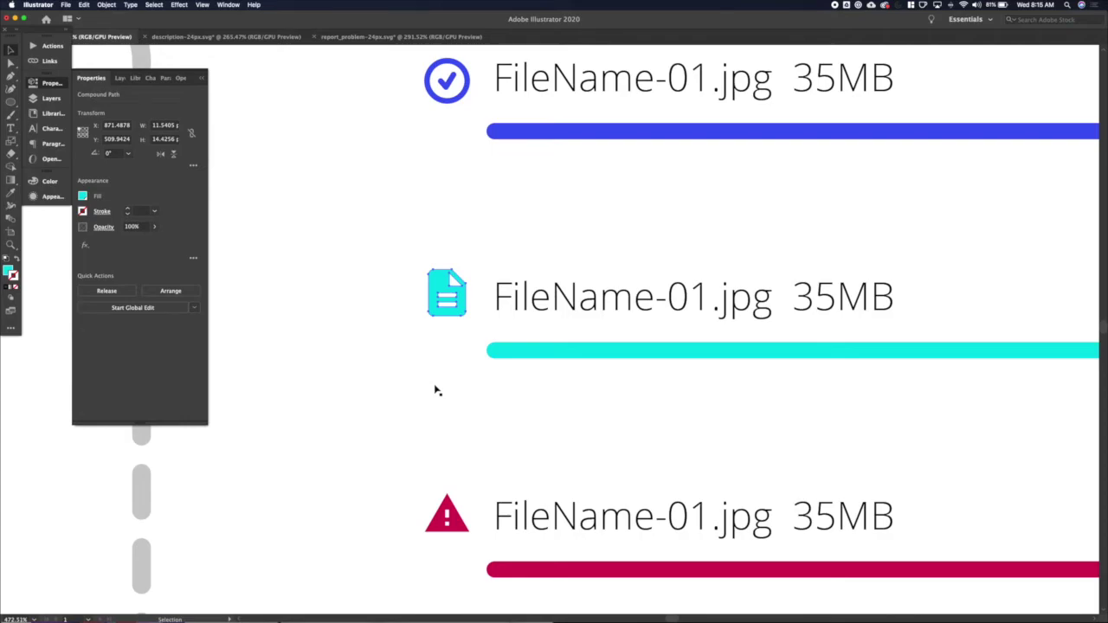
key(BackSpace)
Copy the check badge, ungroup the copy, remove its checkmark and place the remaining ring beside the second file's name.
click(449, 103)
click(433, 77)
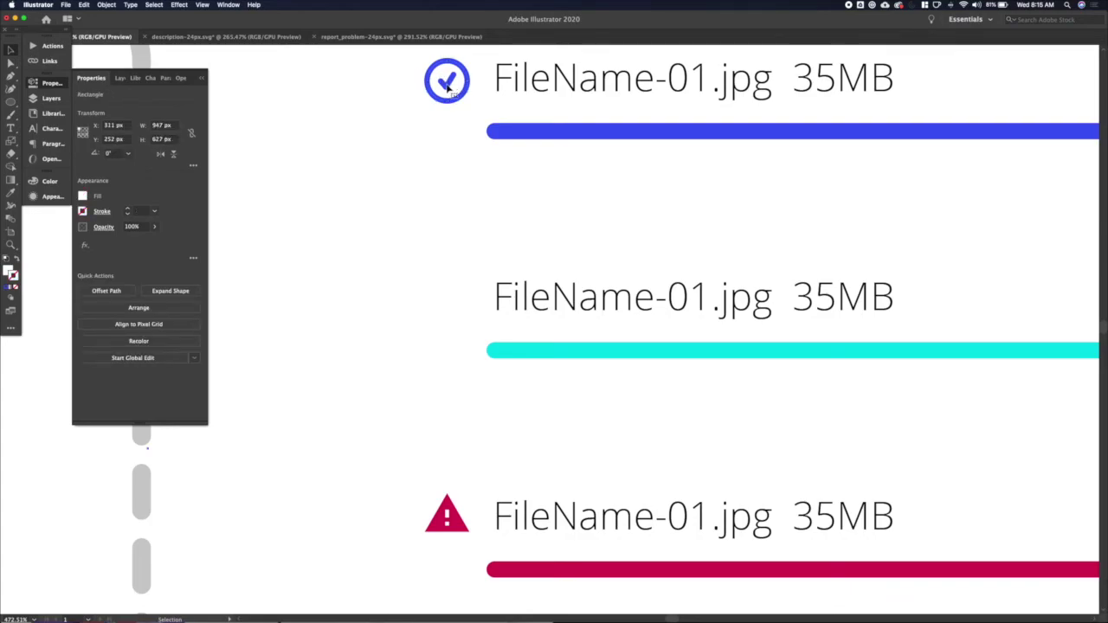
click(448, 88)
key(super+c)
key(super+v)
key(super+shift+g)
click(578, 322)
click(548, 336)
key(BackSpace)
drag(556, 350, 456, 316)
click(454, 314)
Change the second file's ring stroke to the lightest grey swatch.
click(82, 210)
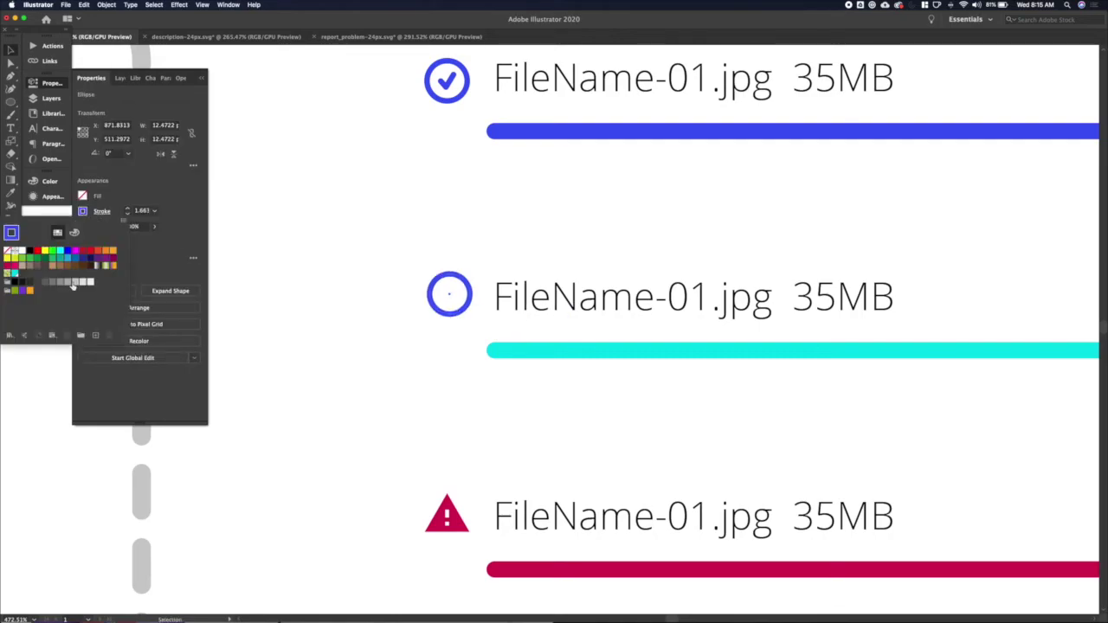
click(74, 284)
click(82, 283)
click(91, 283)
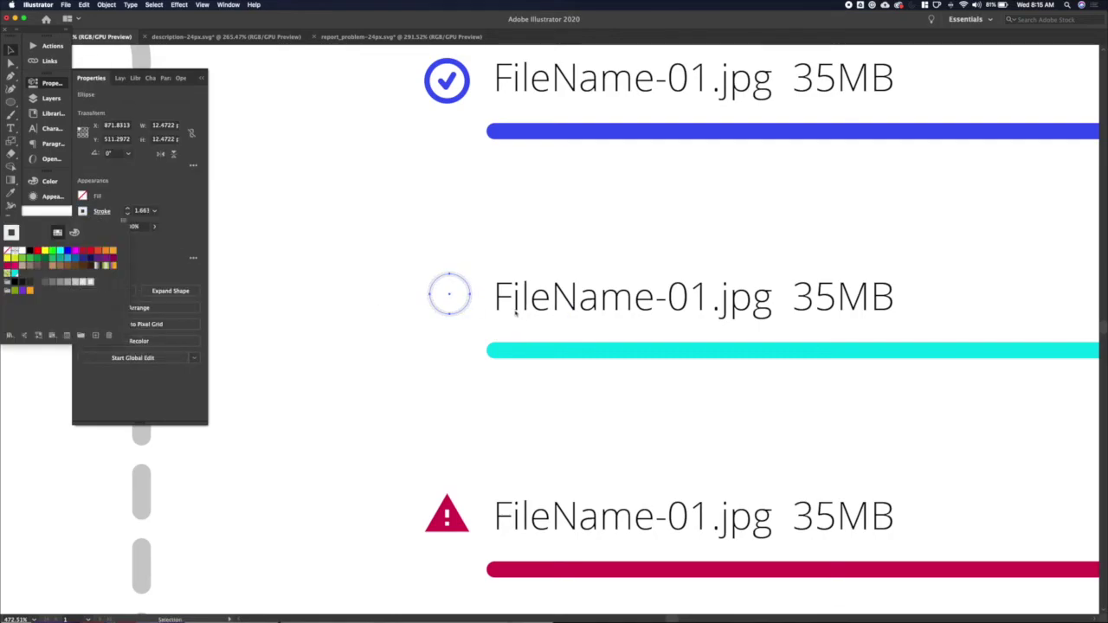
click(517, 307)
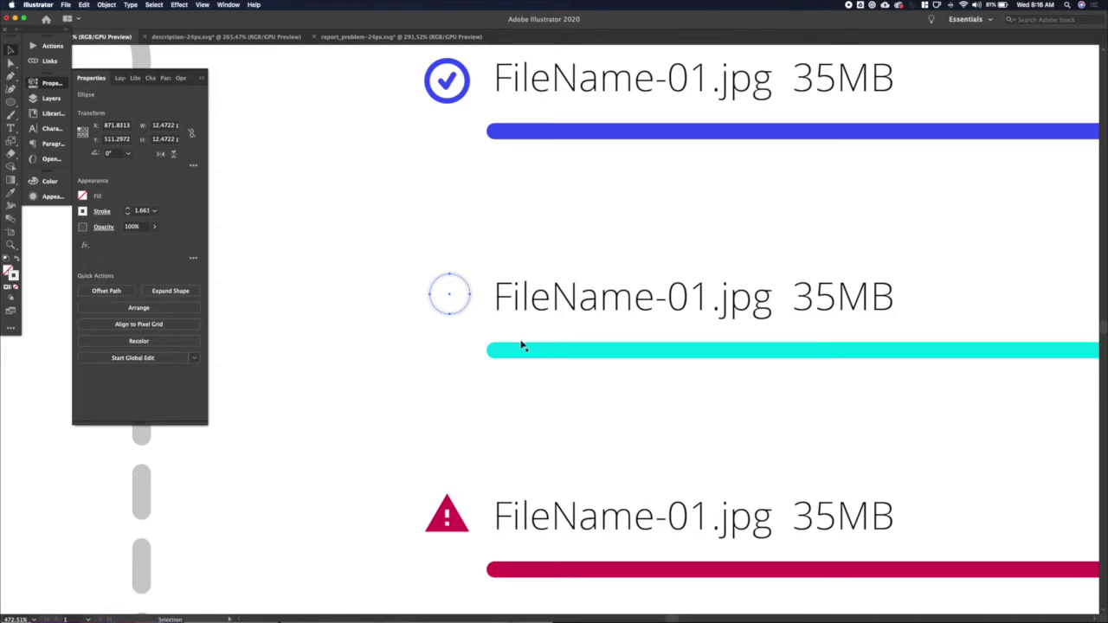
Overlay a copy of the pale grey ring in place and give it the cyan stroke.
click(82, 211)
click(14, 272)
click(311, 320)
Cut the cyan ring with the Scissors tool and delete its right half to form a loading spinner.
key(c)
click(449, 314)
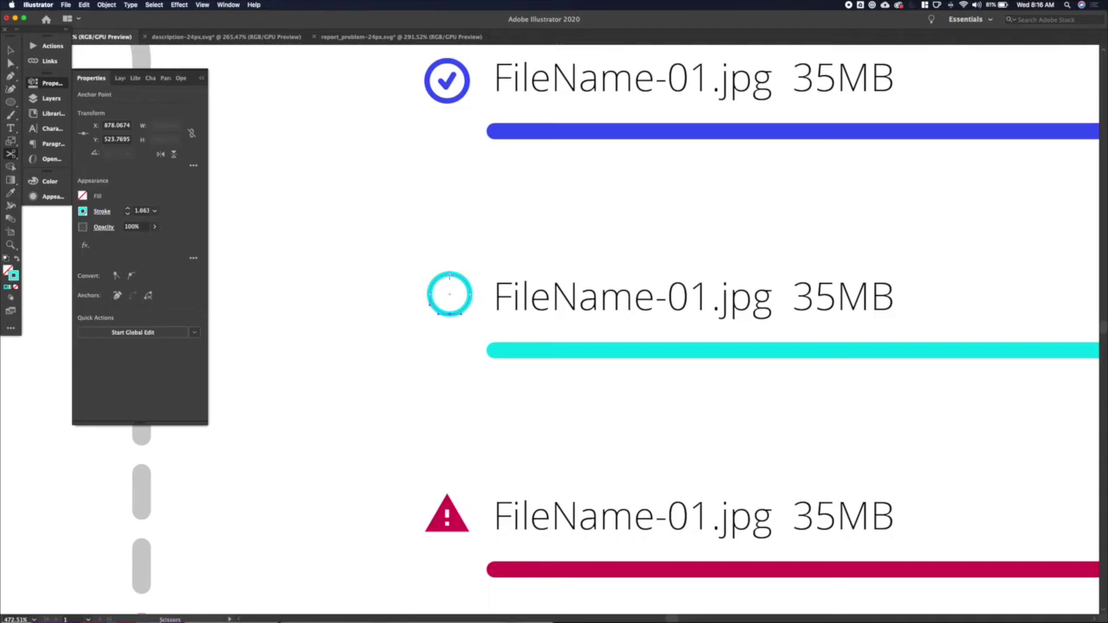
key(v)
key(Delete)
key(Delete)
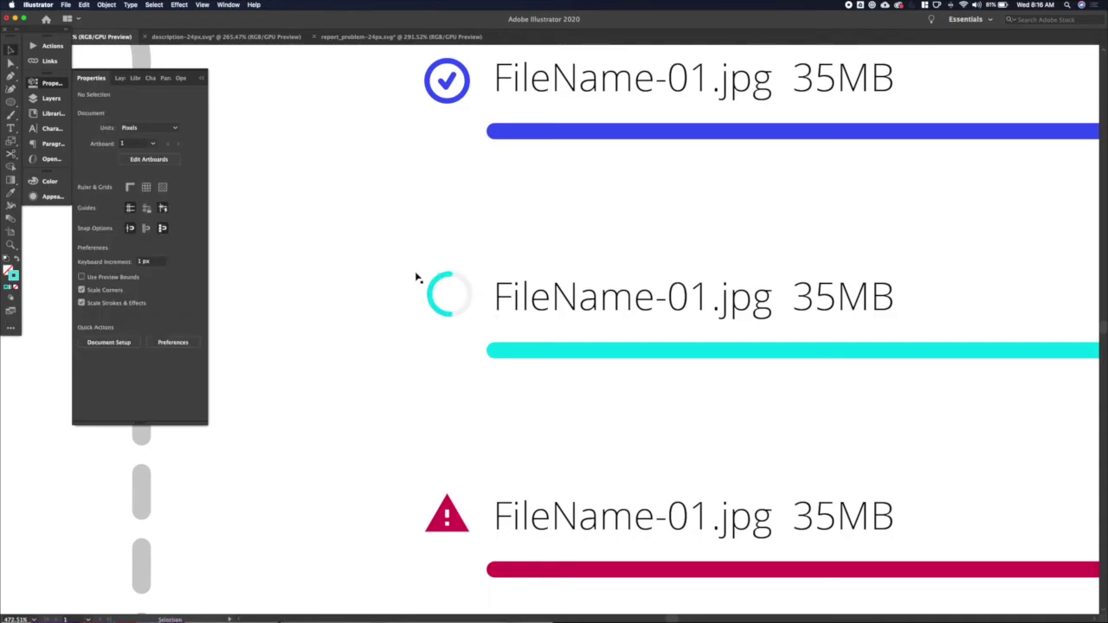
Group the grey ring with the cyan arc and left-align the spinner with the first file's check badge.
click(462, 280)
key(super+2)
scroll(442, 276, down, 4)
click(443, 275)
shift+click(457, 279)
shift+click(457, 279)
shift+click(465, 256)
click(465, 258)
shift+click(446, 147)
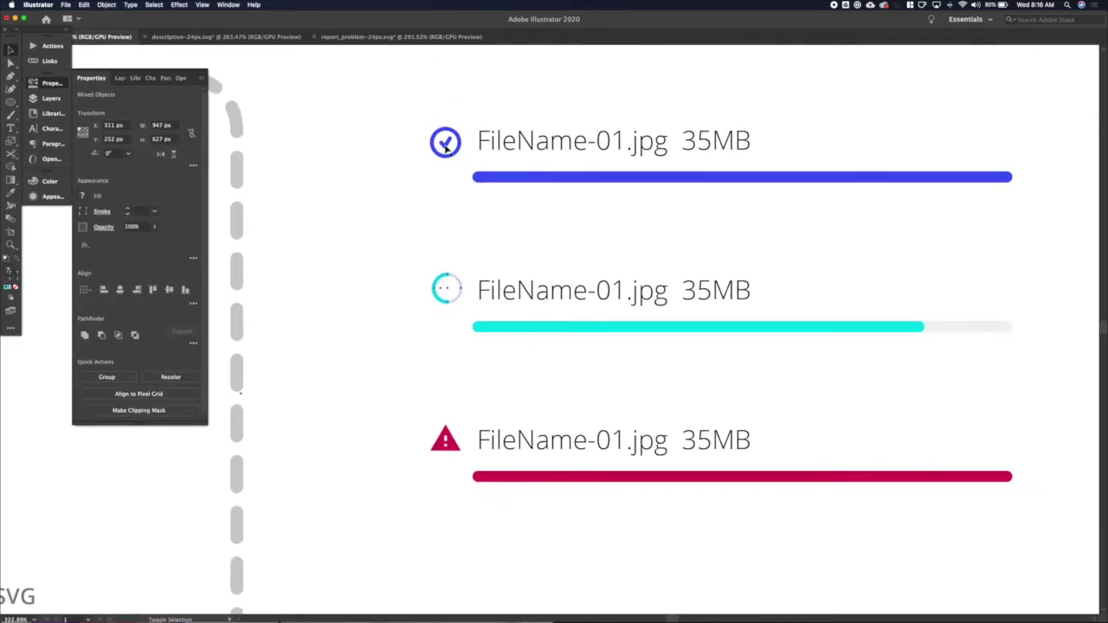
shift+click(444, 144)
shift+click(367, 198)
click(104, 290)
click(393, 356)
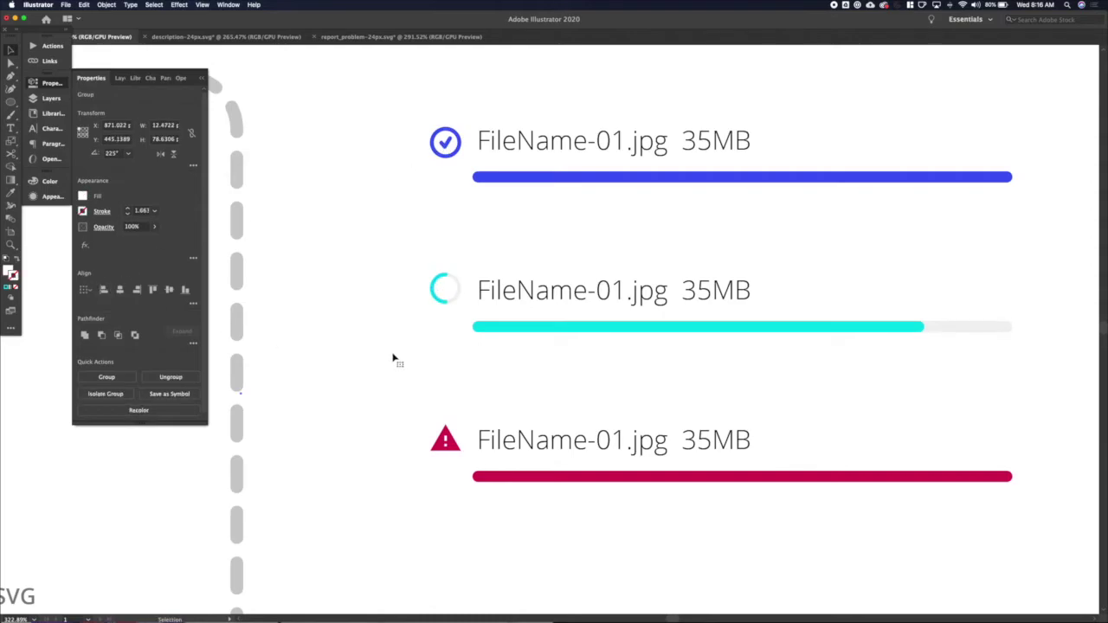
Move the second file's X beside the end of its progress bar and scale it down to about 4.2 px.
scroll(441, 347, down, 4)
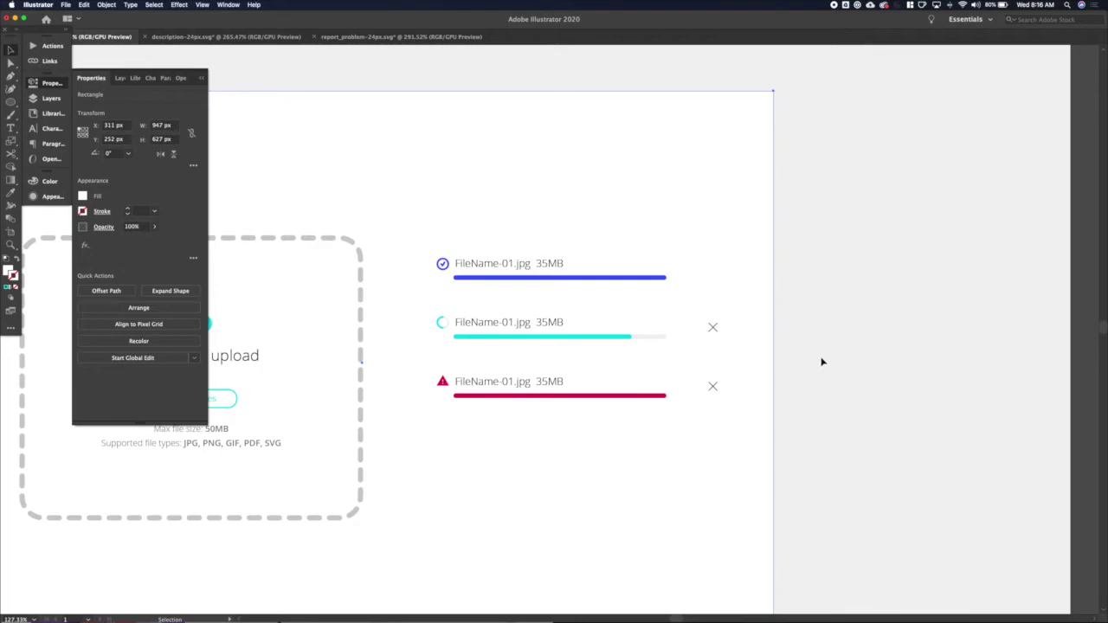
click(715, 330)
scroll(715, 330, up, 4)
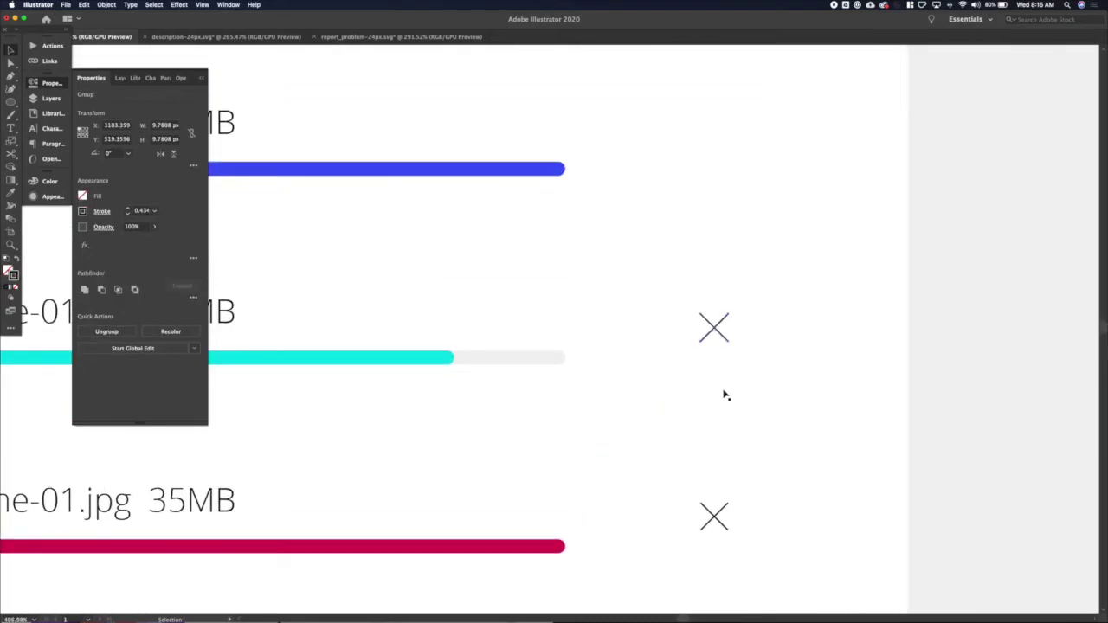
key(shift+Left)
key(shift+Left)
key(shift+Left)
key(s)
drag(656, 322, 624, 340)
scroll(624, 341, down, 2)
scroll(623, 340, left, 5)
Apply the spinner ring's stroke style to the small X and recolor its stroke with a medium grey swatch.
key(i)
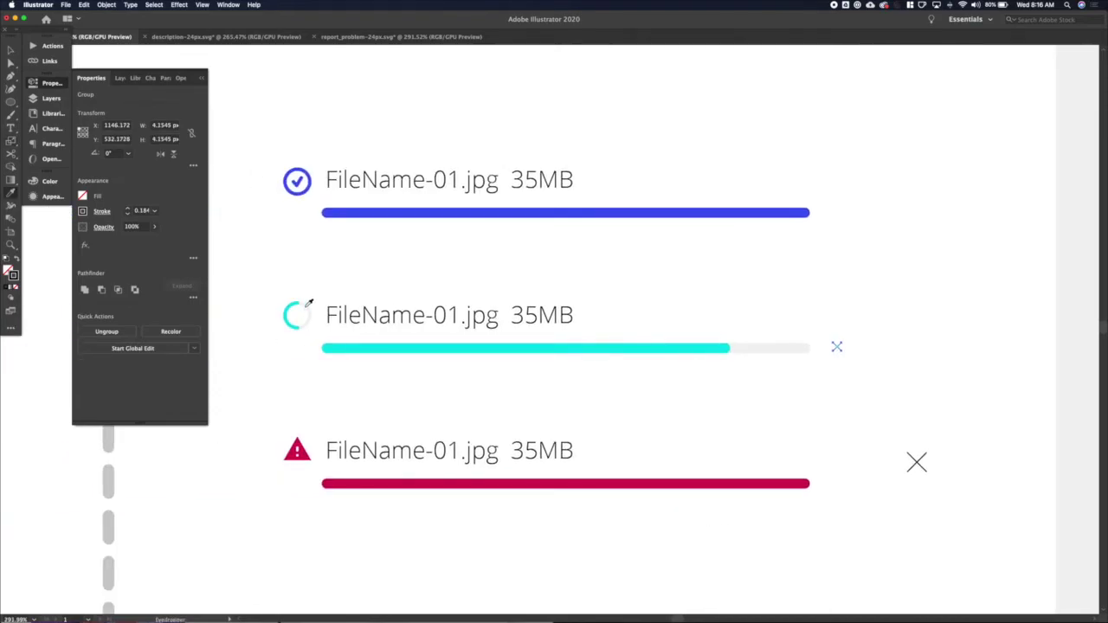
click(82, 212)
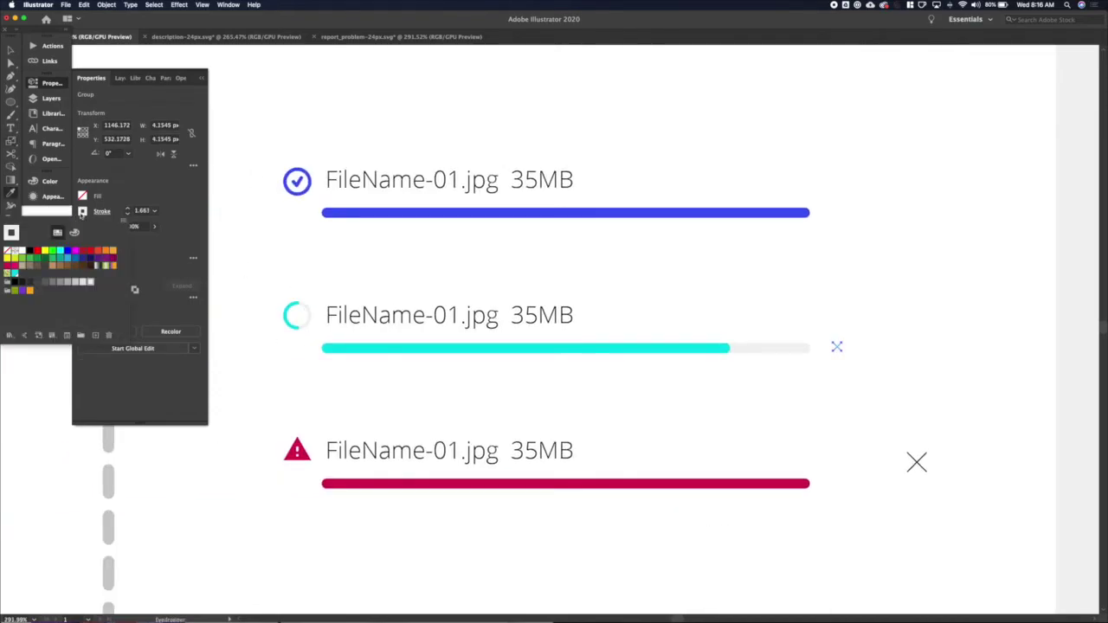
click(59, 283)
click(75, 282)
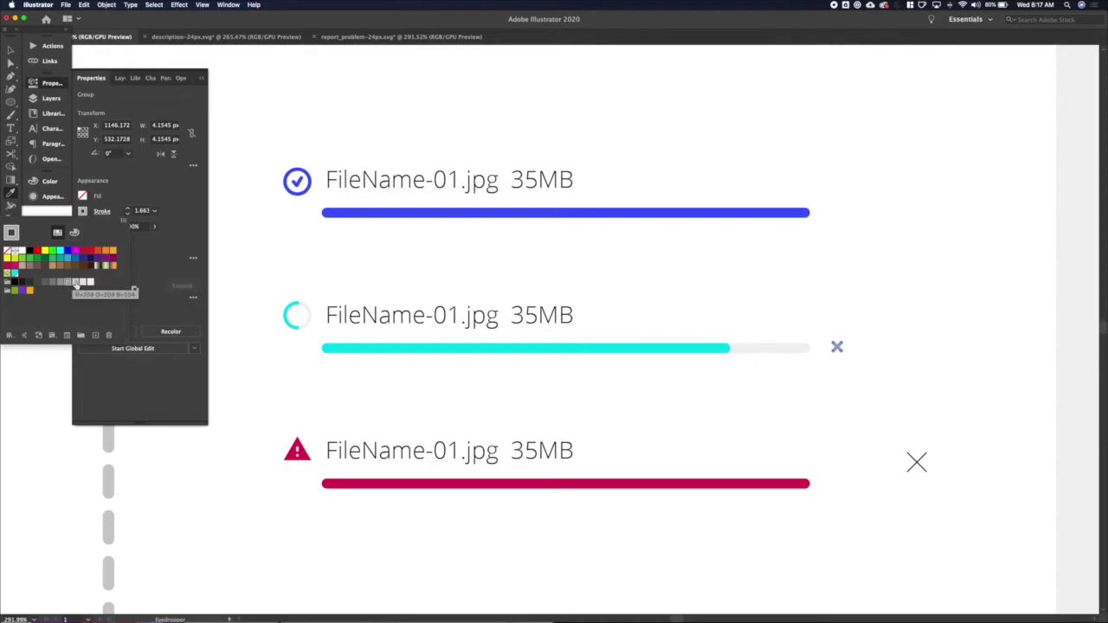
key(Escape)
Duplicate the small grey X beside the third file's progress bar and remove that file's old large X.
key(v)
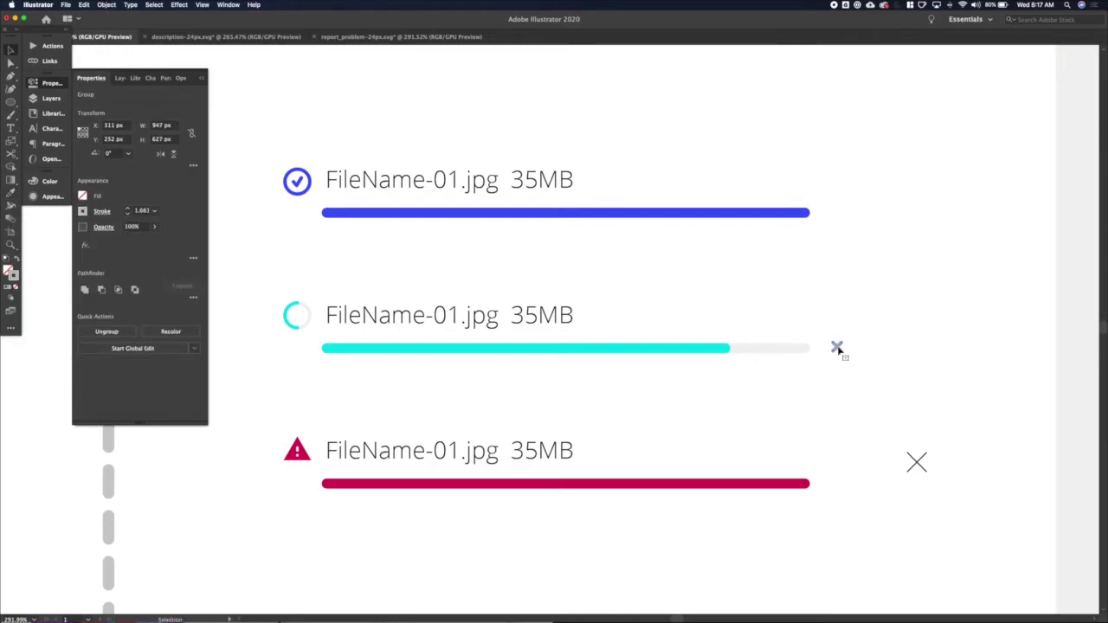
drag(842, 352, 836, 484)
click(917, 465)
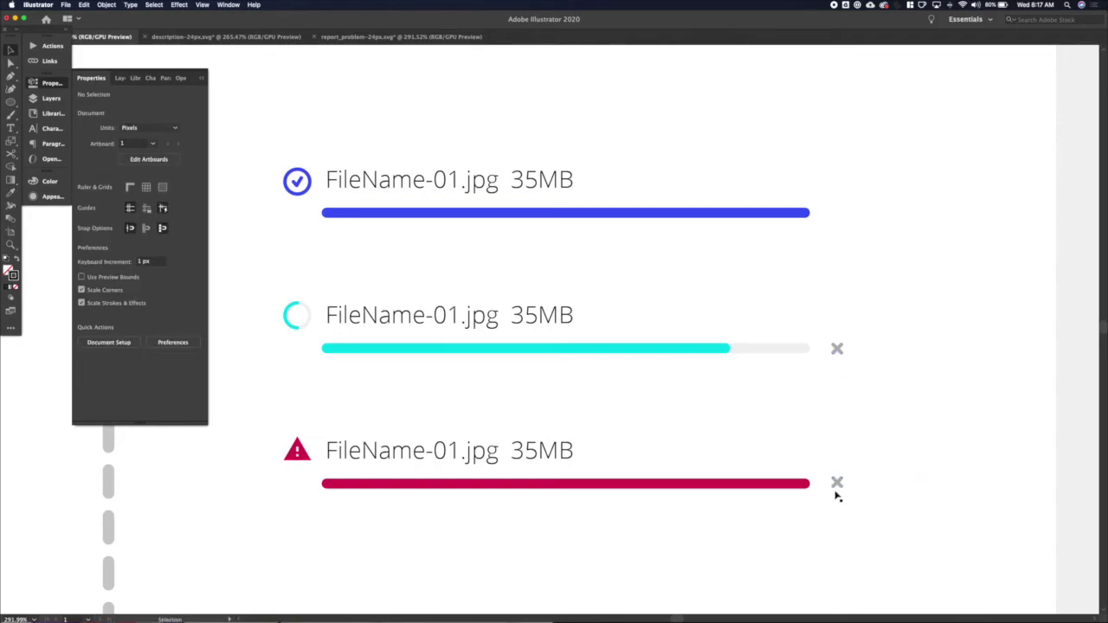
Draw a circle about 7 px wide beside the third file's X and apply the X's grey stroke style.
alt+scroll(837, 496, up, 5)
key(l)
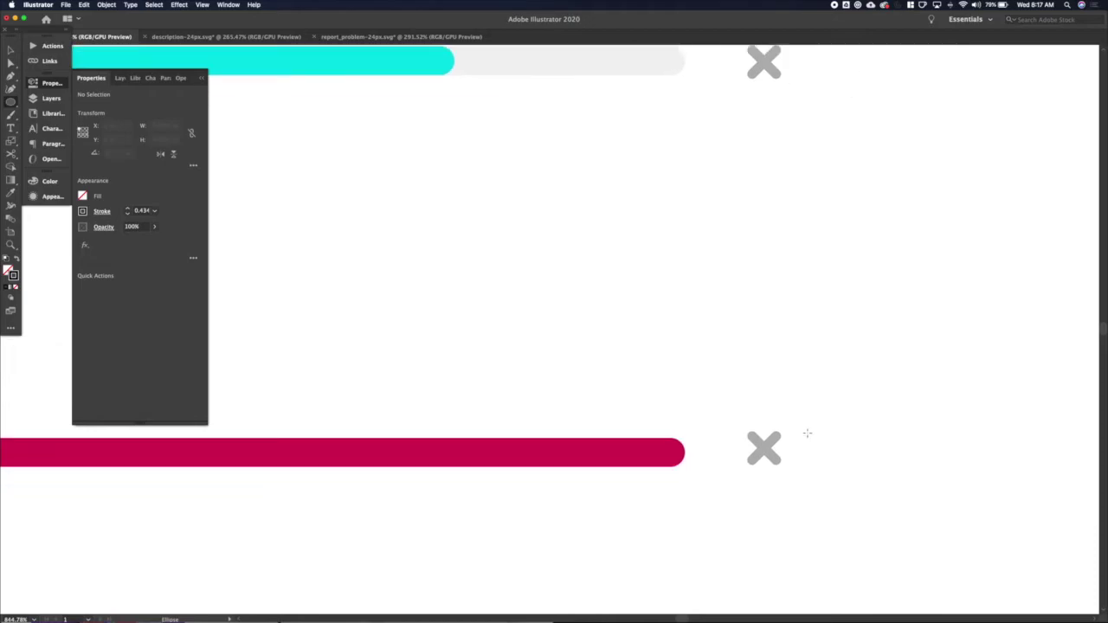
drag(806, 433, 851, 476)
key(i)
click(767, 443)
Cut the grey circle at two anchors and delete its upper-left quarter to leave an open arc.
key(c)
click(829, 478)
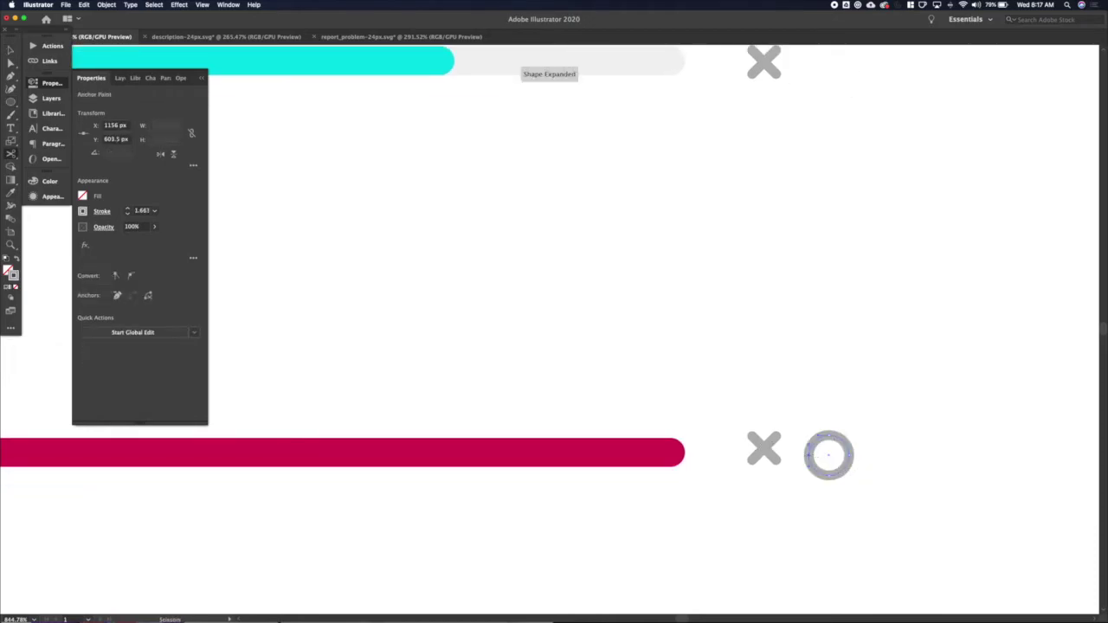
click(808, 456)
key(v)
click(816, 442)
key(Delete)
Try adding a start arrowhead to the grey arc's stroke, scaled down to 10%.
click(841, 445)
click(837, 445)
click(101, 211)
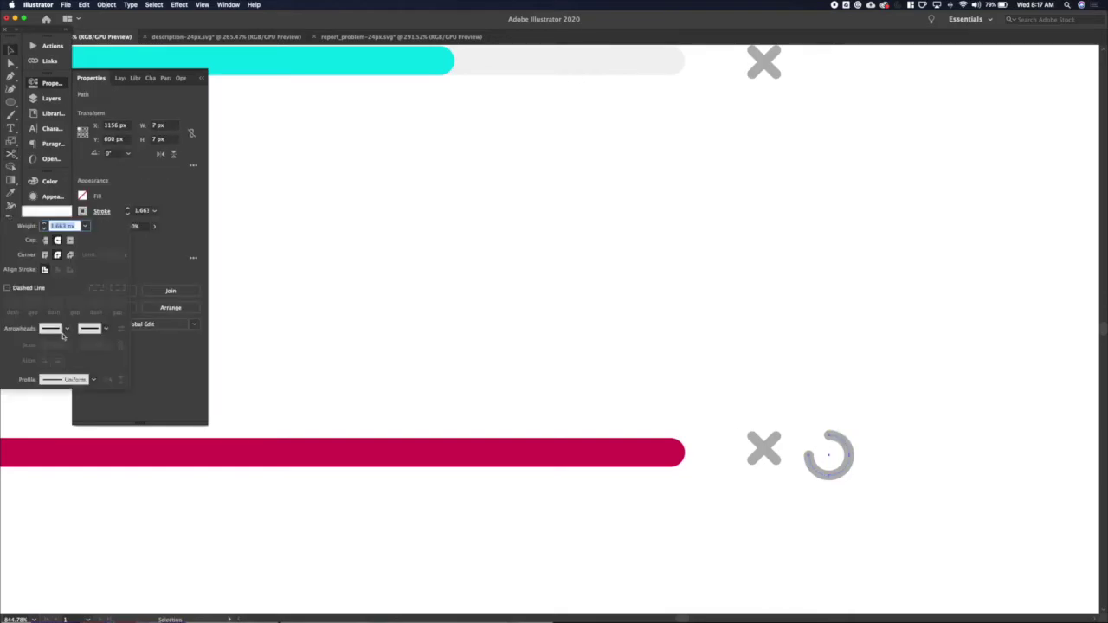
click(56, 328)
scroll(40, 411, down, 3)
click(28, 479)
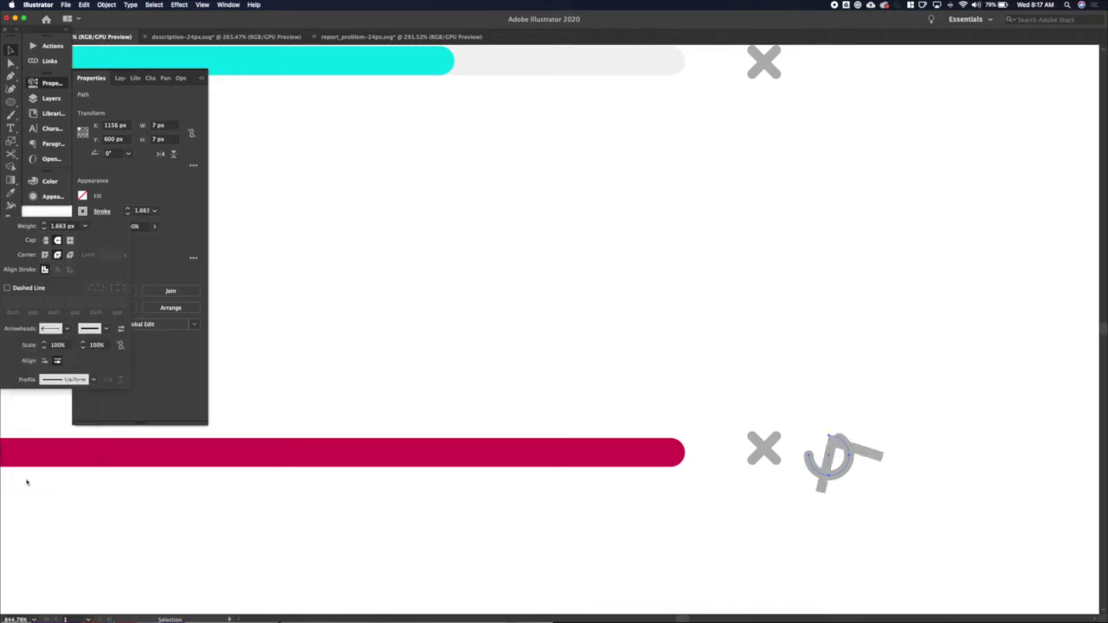
click(55, 345)
key(shift+Down)
key(shift+Down)
key(shift+Down)
key(shift+Down)
key(shift+Down)
key(shift+Down)
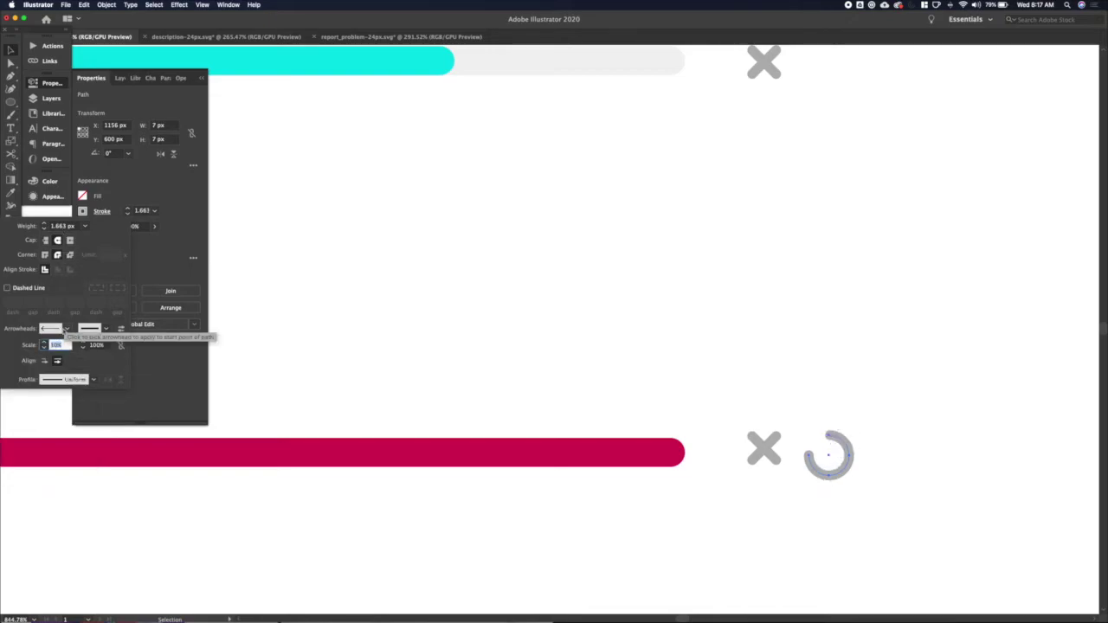
click(52, 328)
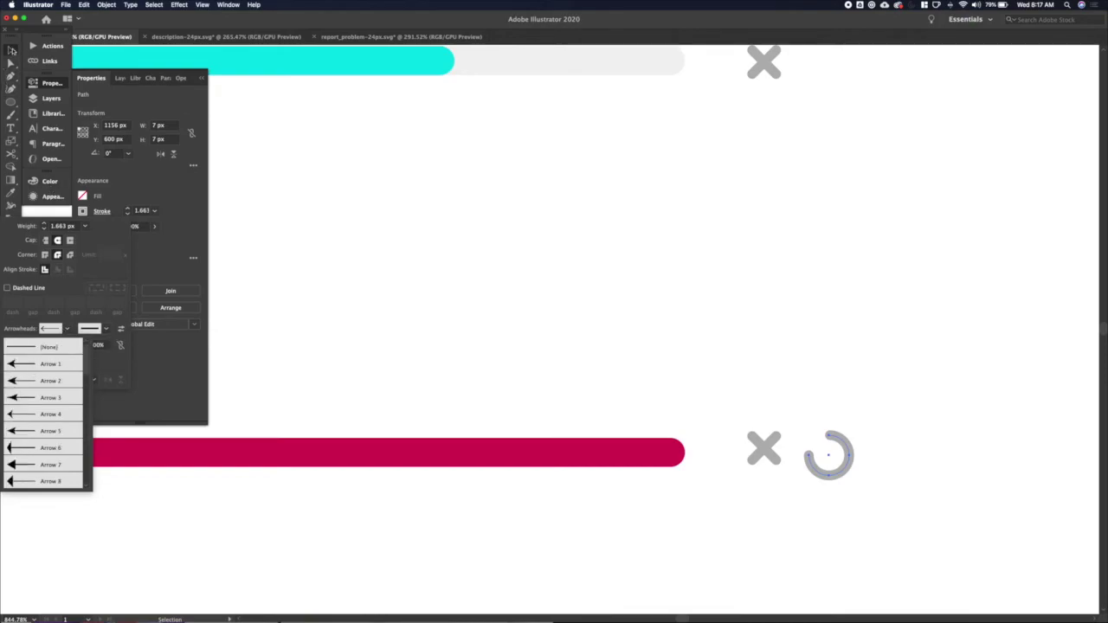
click(12, 49)
click(806, 467)
Draw a white 3 px square near the arc's open end and remove its lower-right corner to form a triangle.
scroll(806, 468, up, 10)
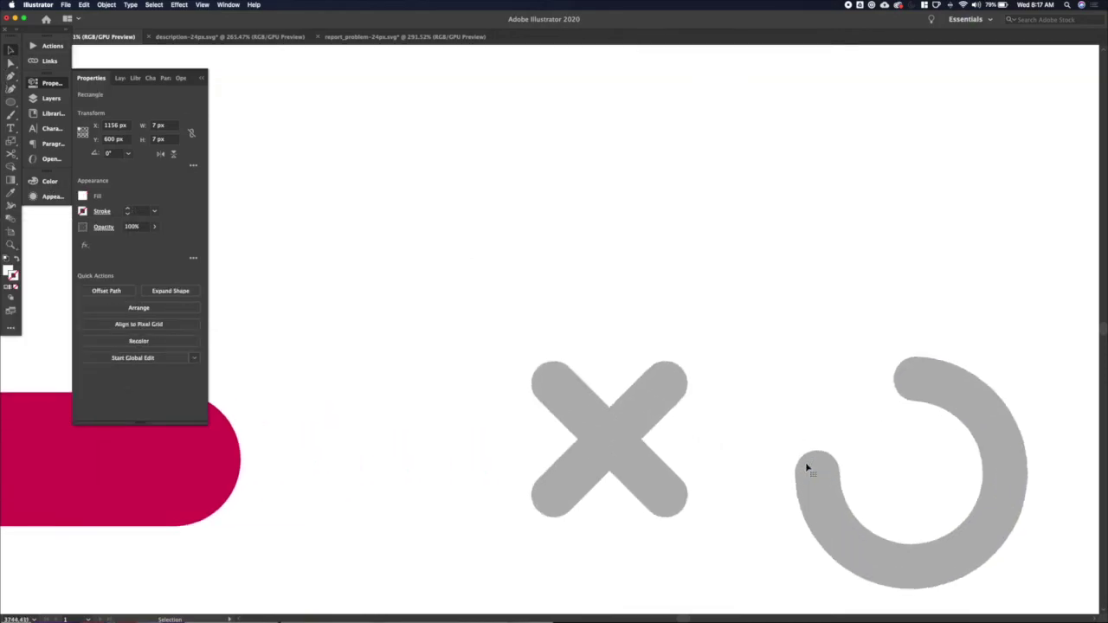
scroll(806, 468, right, 3)
key(m)
drag(674, 302, 784, 411)
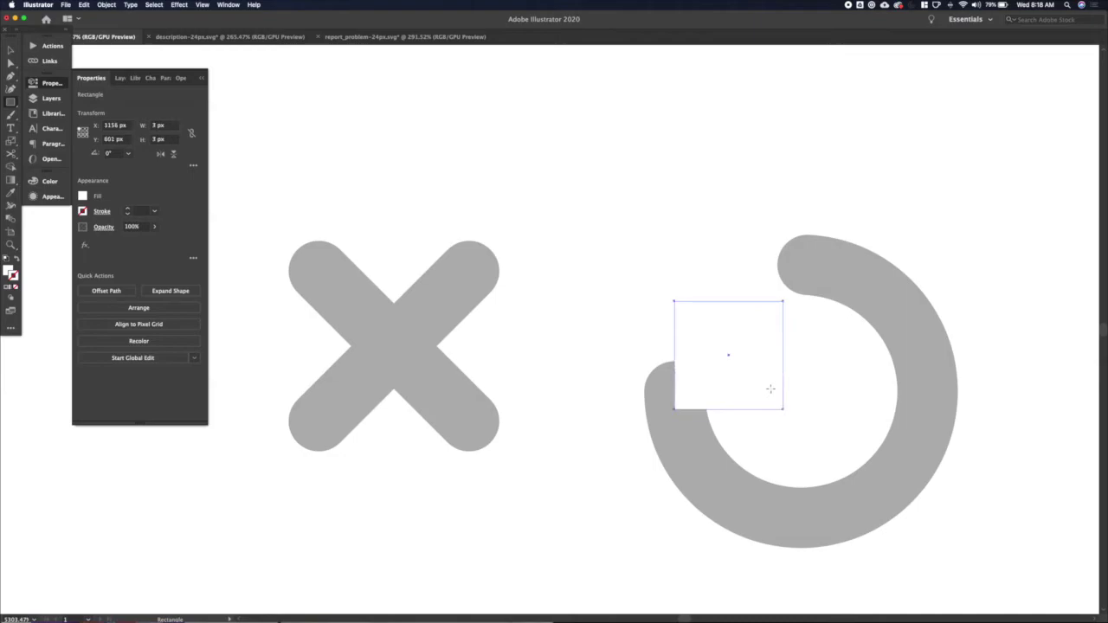
key(p)
super+click(770, 396)
click(785, 411)
Rotate the white triangle so its base is horizontal and its tip points straight up.
key(v)
key(s)
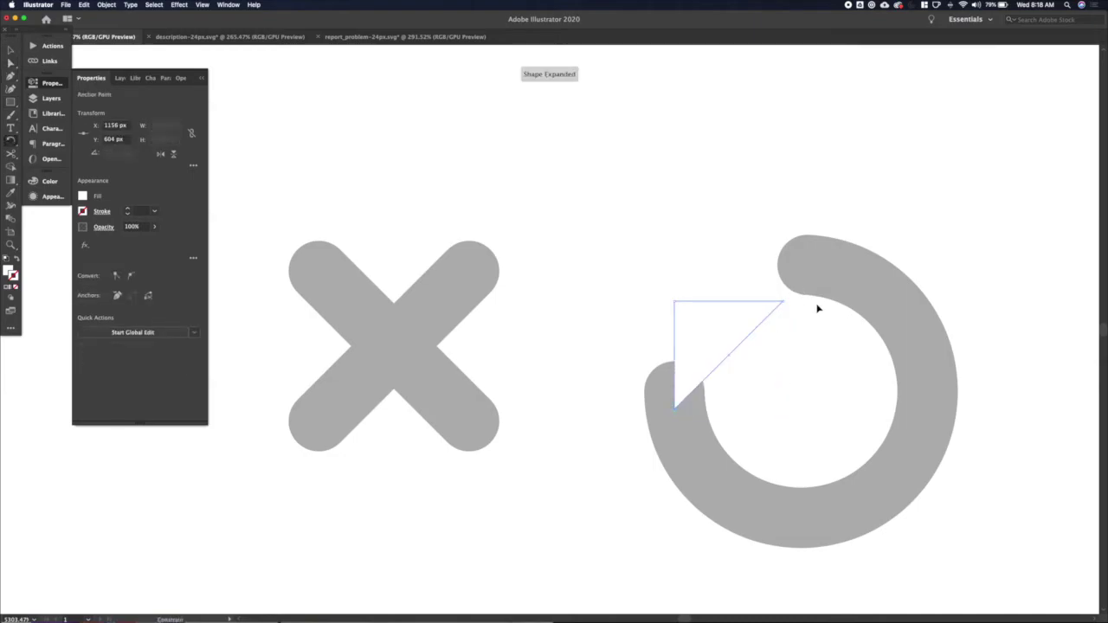
key(v)
click(709, 333)
key(s)
drag(791, 266, 857, 317)
key(super+z)
key(r)
drag(786, 286, 782, 339)
key(v)
Fill the triangle with the arc's grey and place it over the arc's left end at X 1154 px.
key(i)
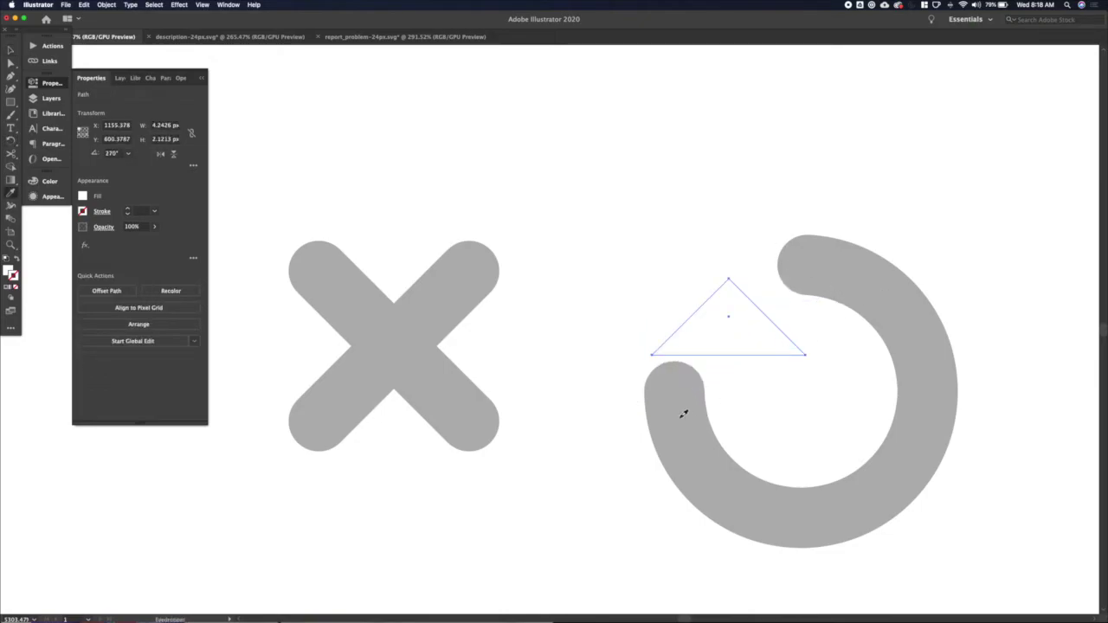
click(680, 416)
click(15, 259)
key(v)
mouse_move(728, 281)
mouse_down()
mouse_move(692, 339)
mouse_move(673, 343)
mouse_up()
click(114, 125)
Raise the triangle's tip to make the arrowhead about 3.1 px tall.
key(Up)
text(a)
click(679, 335)
key(a)
click(679, 334)
key(Up)
key(Up)
key(Down)
click(680, 321)
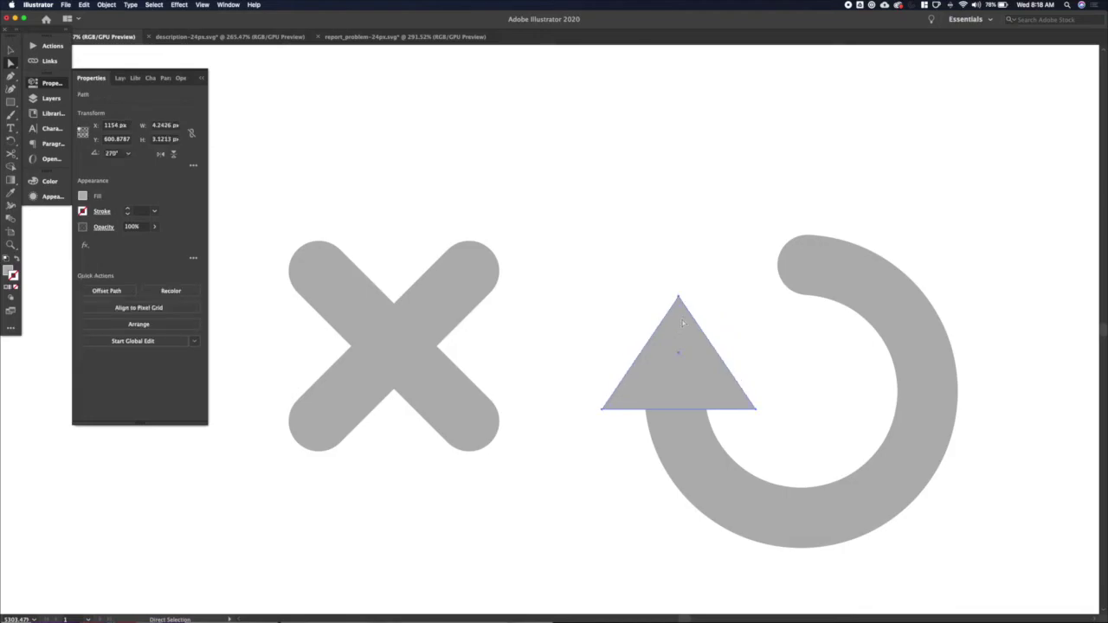
Round the arrowhead triangle's corners and enlarge it to about 4.6 by 3.7 px.
drag(680, 330, 723, 329)
key(s)
key(a)
Try sharpening and lowering the arrowhead triangle's rounded tip.
click(659, 304)
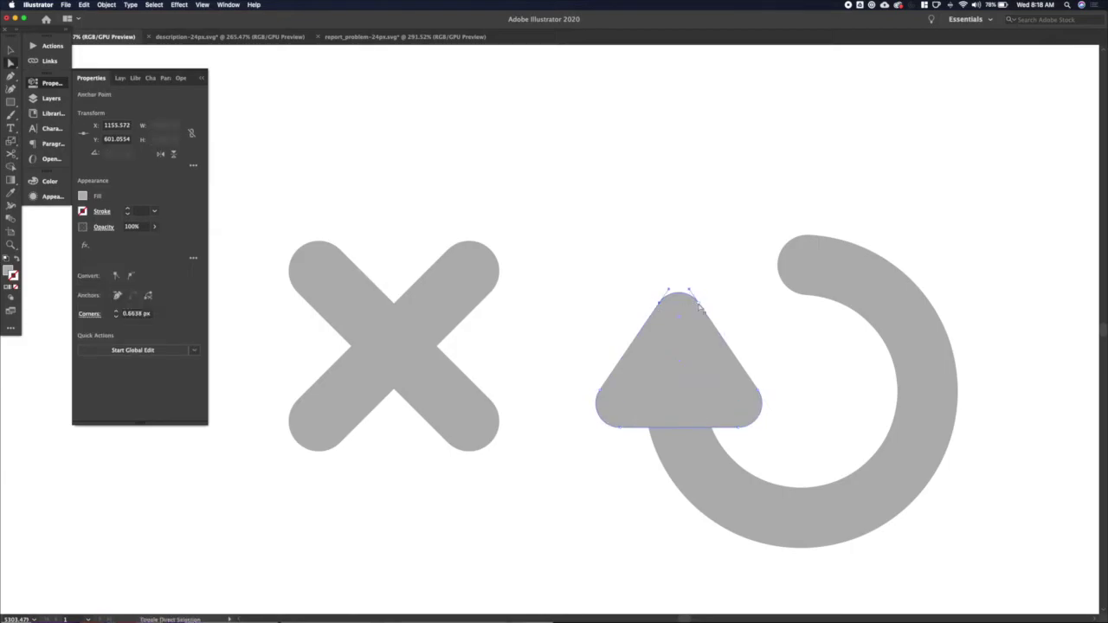
click(701, 308)
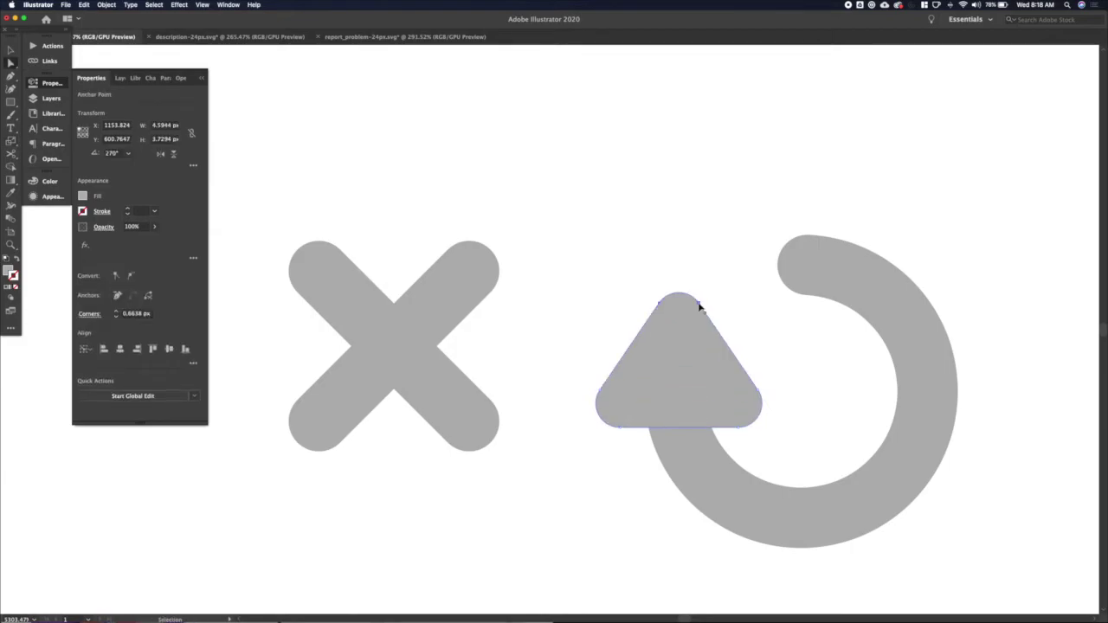
drag(679, 315, 680, 258)
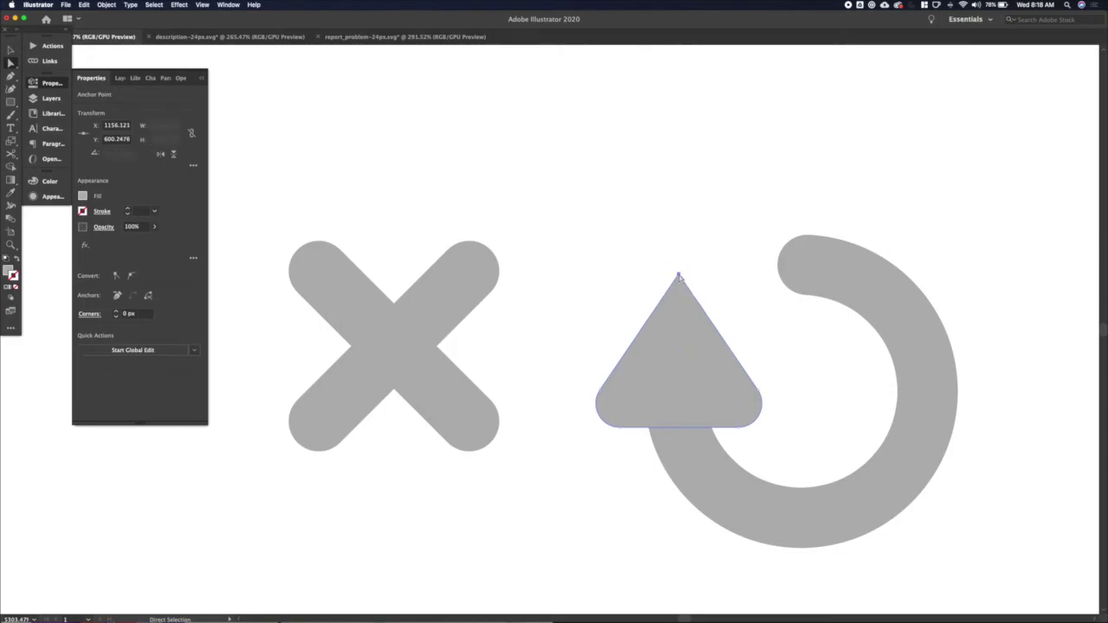
key(Down)
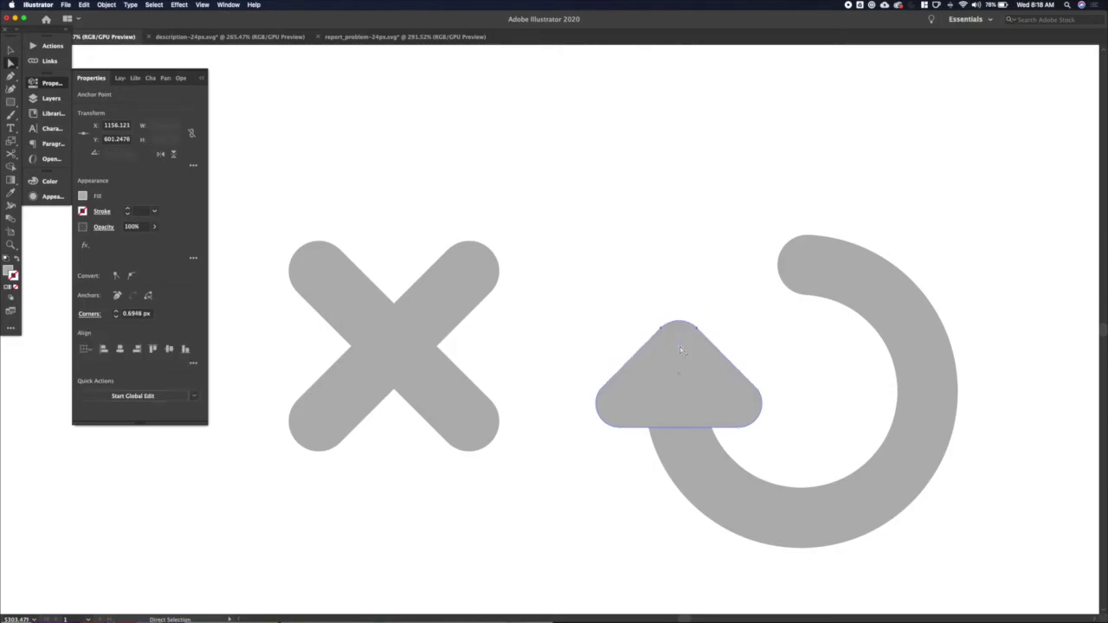
key(Up)
drag(679, 287, 690, 322)
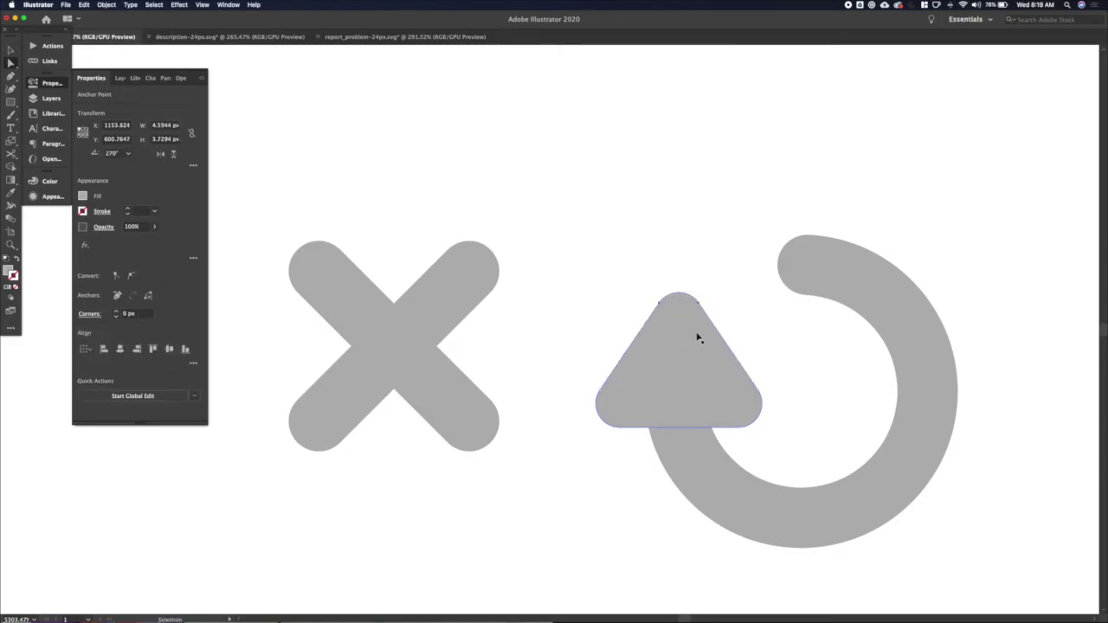
key(v)
click(754, 328)
Delete the third file's X and group the arrowhead triangle with the arc as a retry icon.
scroll(753, 328, down, 10)
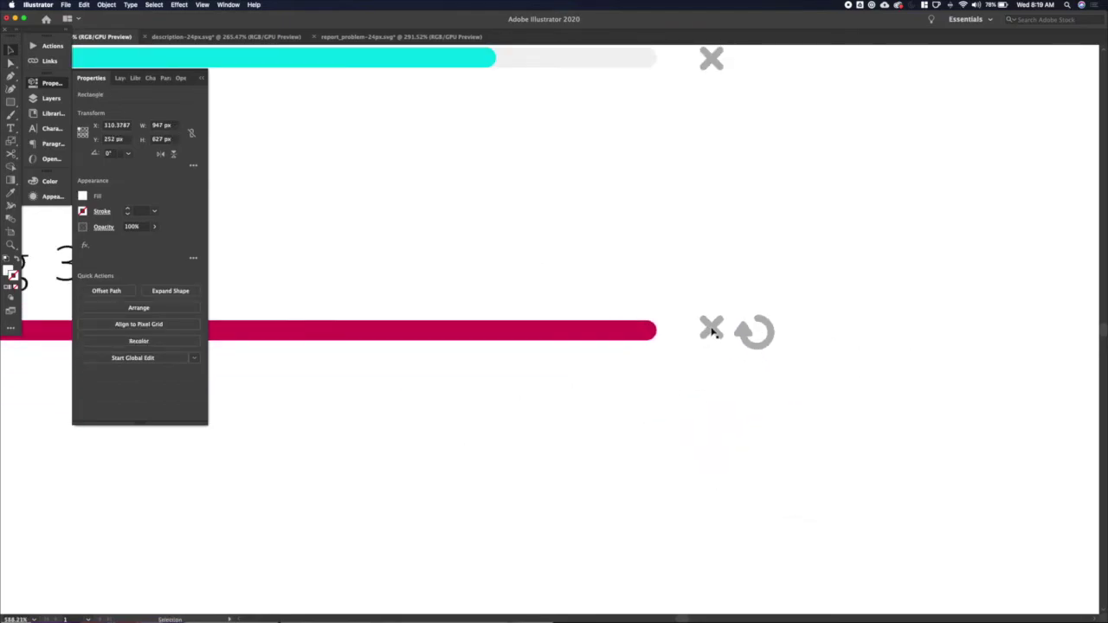
key(Delete)
click(743, 332)
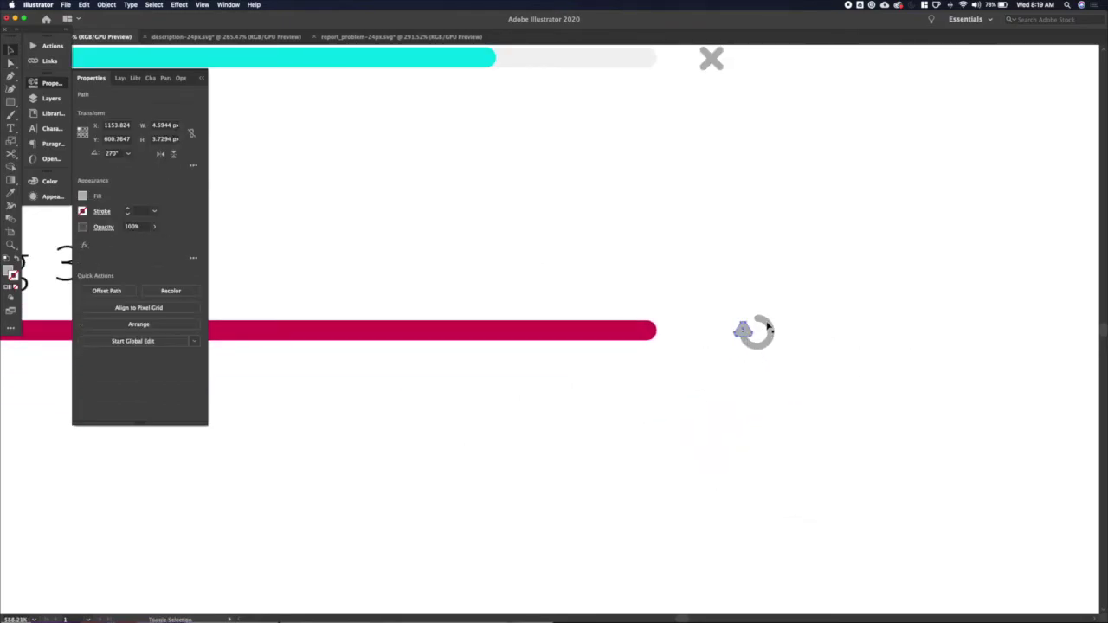
shift+click(766, 326)
shift+click(808, 327)
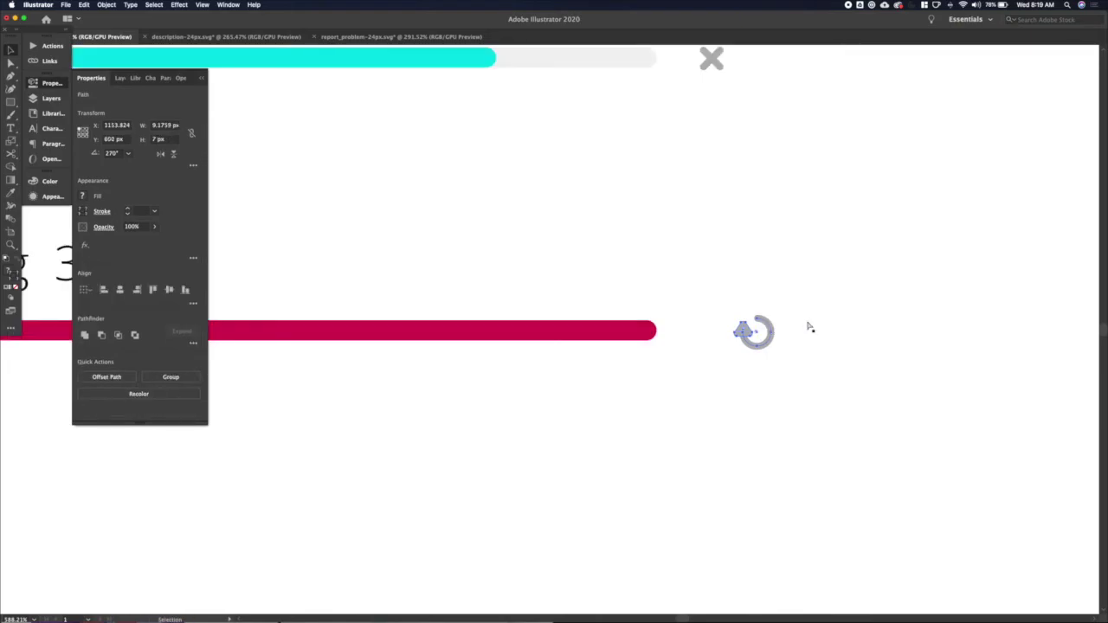
key(super+g)
Scale the retry icon down to about 7.3 by 5.5 px and move it beside the end of the red progress bar.
key(s)
drag(809, 290, 795, 309)
key(shift+Left)
key(Left)
key(Left)
key(Up)
click(750, 286)
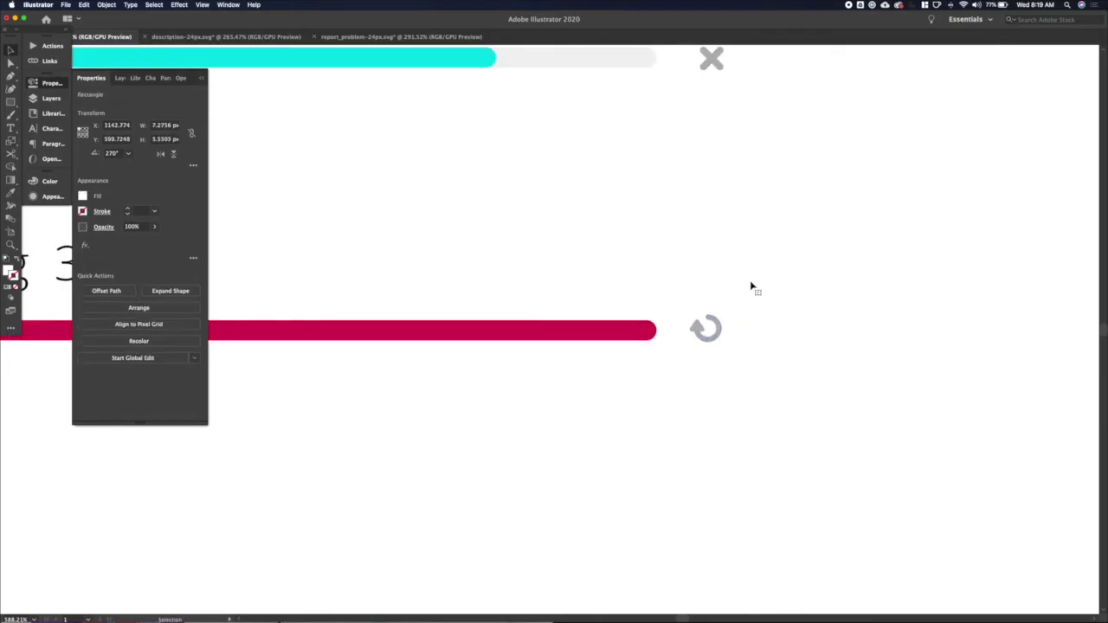
Select all three file rows with their icons and shift them left, closer to the dashed upload panel.
scroll(752, 287, down, 5)
click(940, 319)
scroll(911, 299, down, 3)
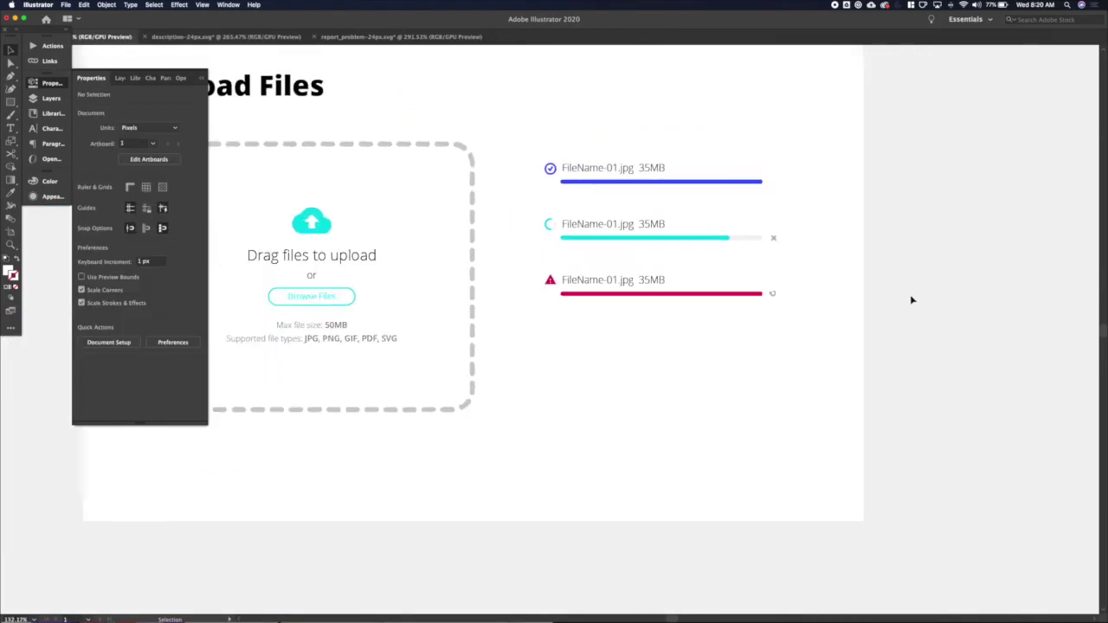
scroll(910, 300, right, 3)
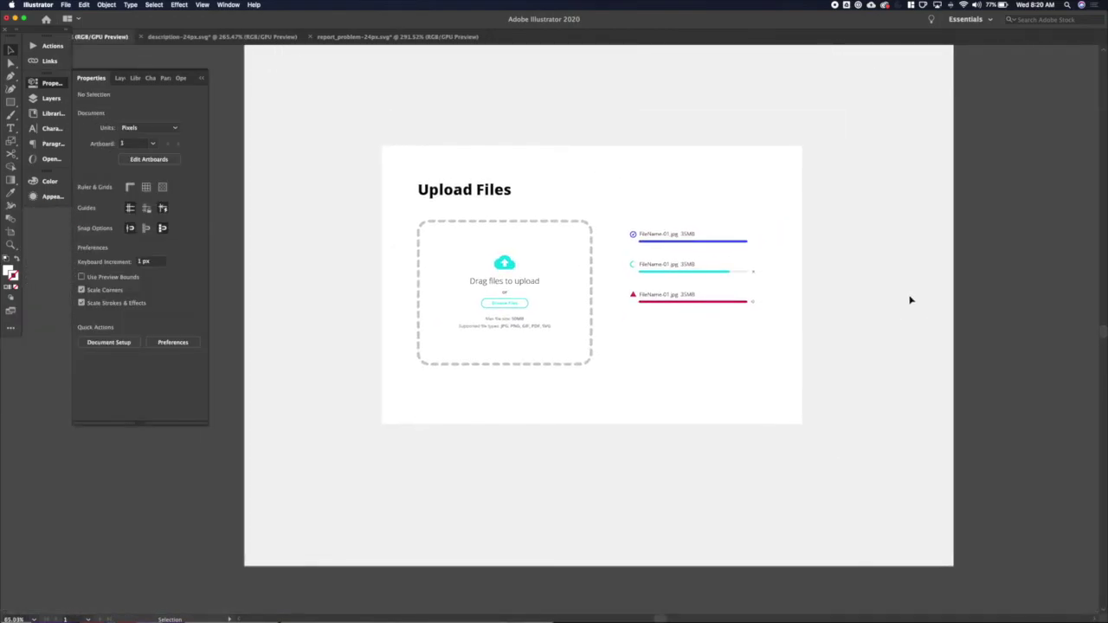
drag(989, 225, 619, 374)
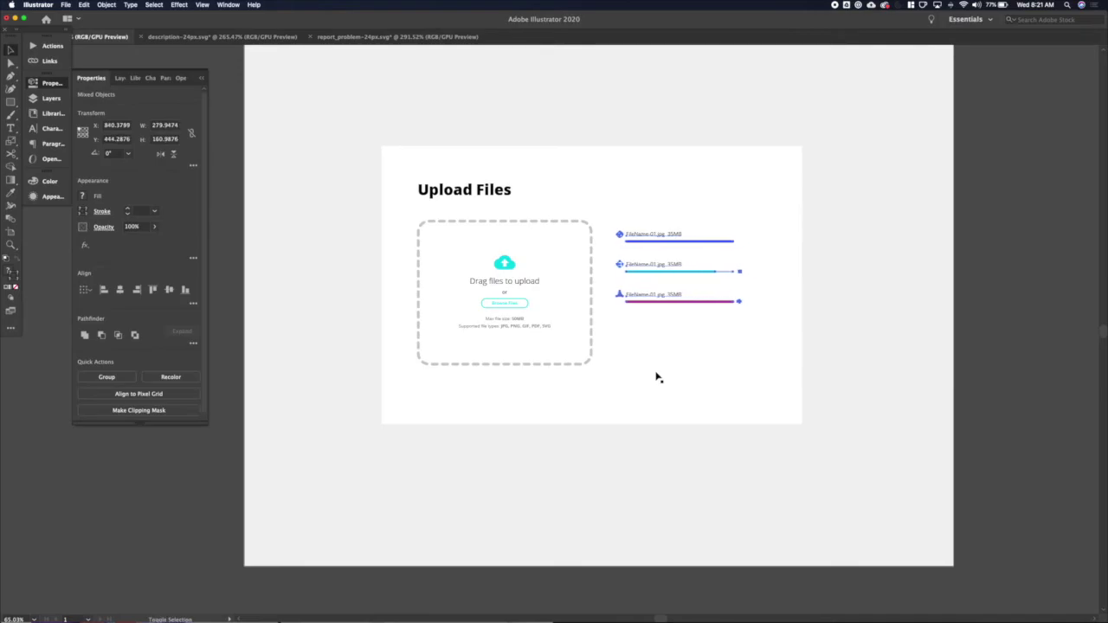
scroll(628, 334, up, 3)
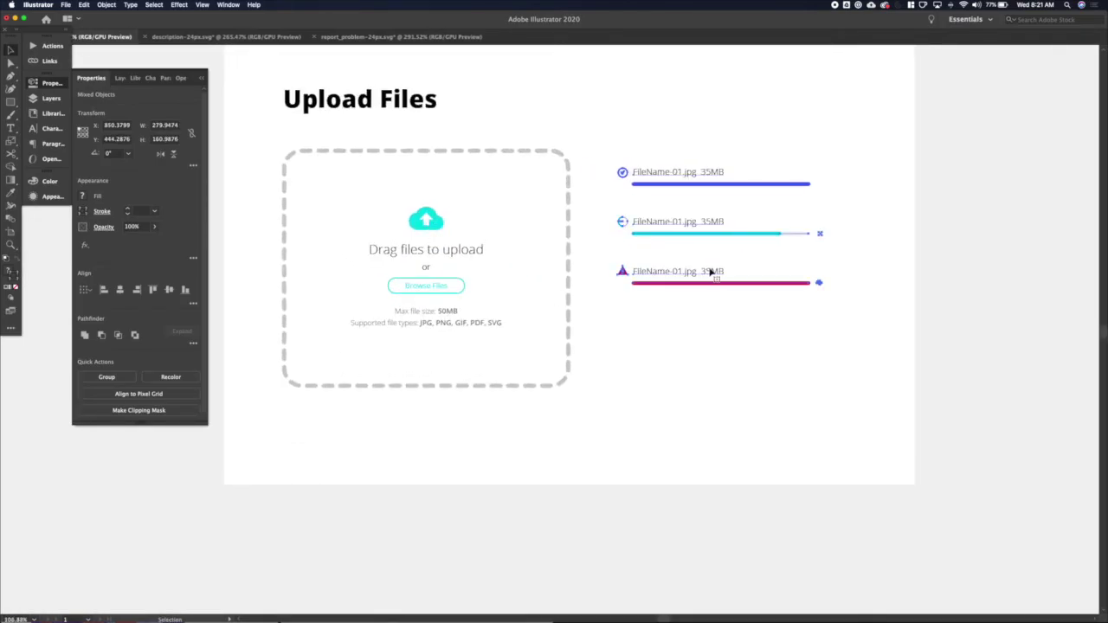
click(1044, 240)
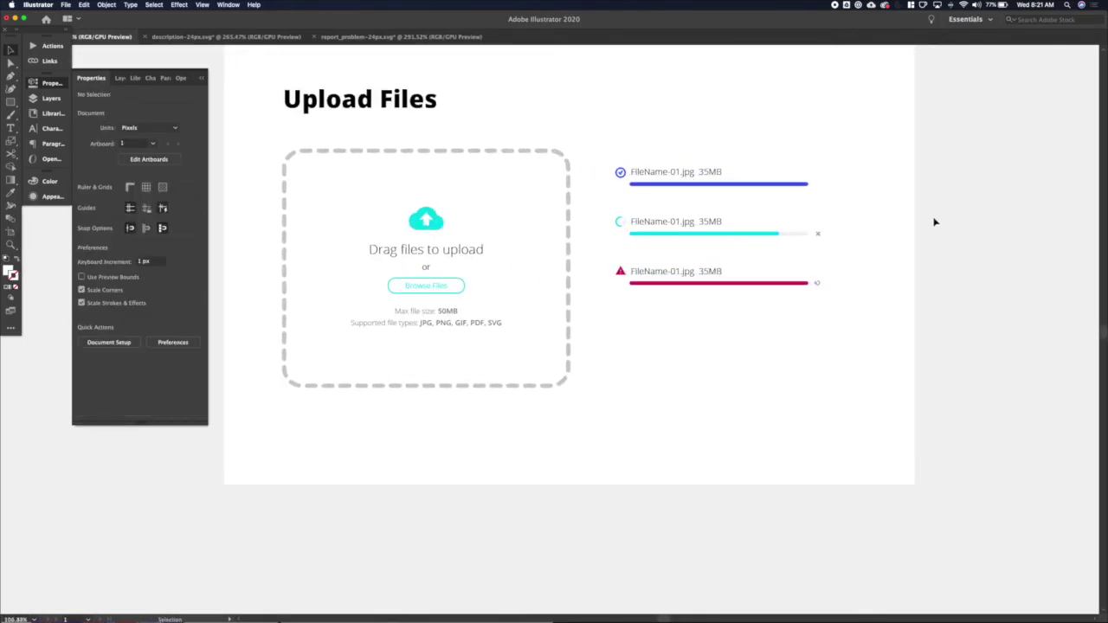
Duplicate the third file's name just below its progress bar, recolor it with the warning icon's red and reduce it to 8 px.
drag(658, 273, 655, 297)
key(i)
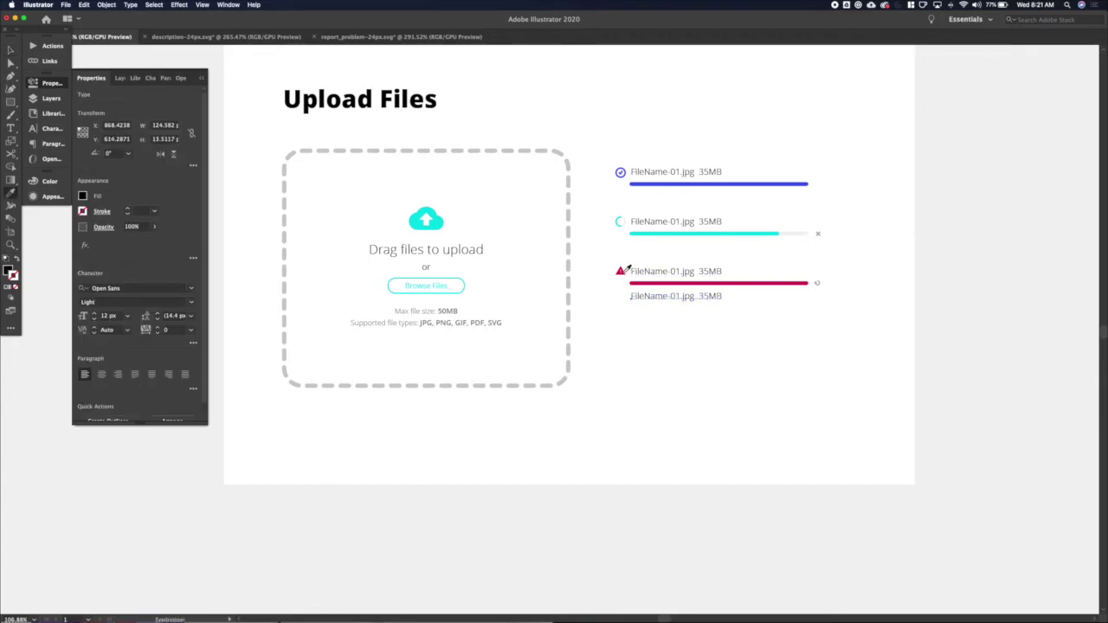
key(super+shift+comma)
key(super+shift+comma)
key(v)
key(Up)
key(Up)
key(Up)
key(Up)
key(Up)
scroll(643, 298, up, 5)
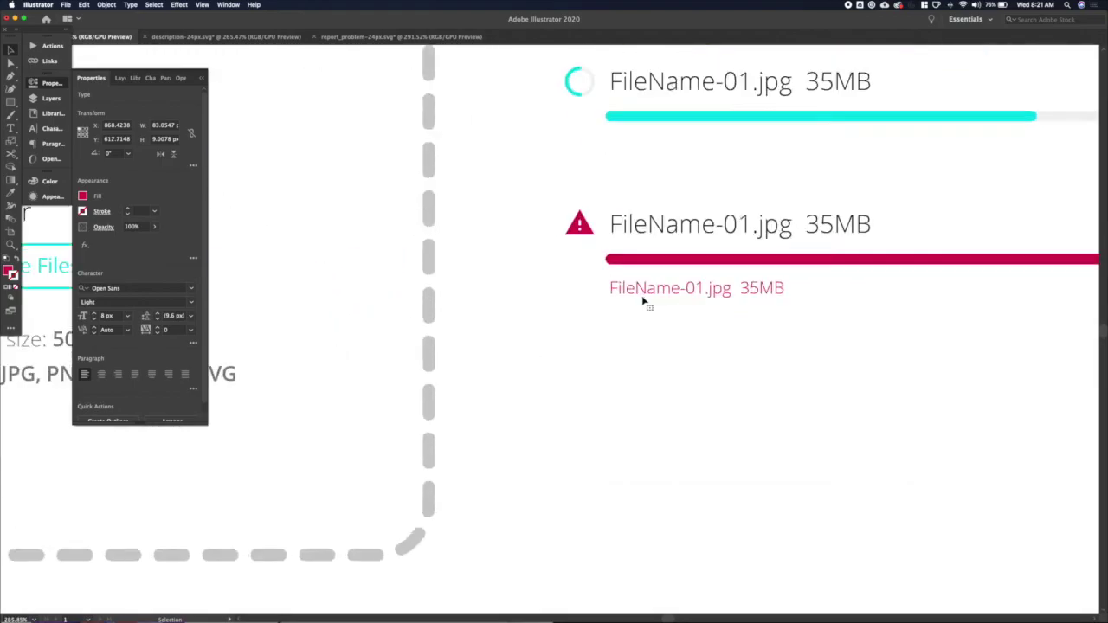
Replace the small red text with "File size exceeds the limit".
key(t)
triple_click(645, 287)
text(File exceeds maximu)
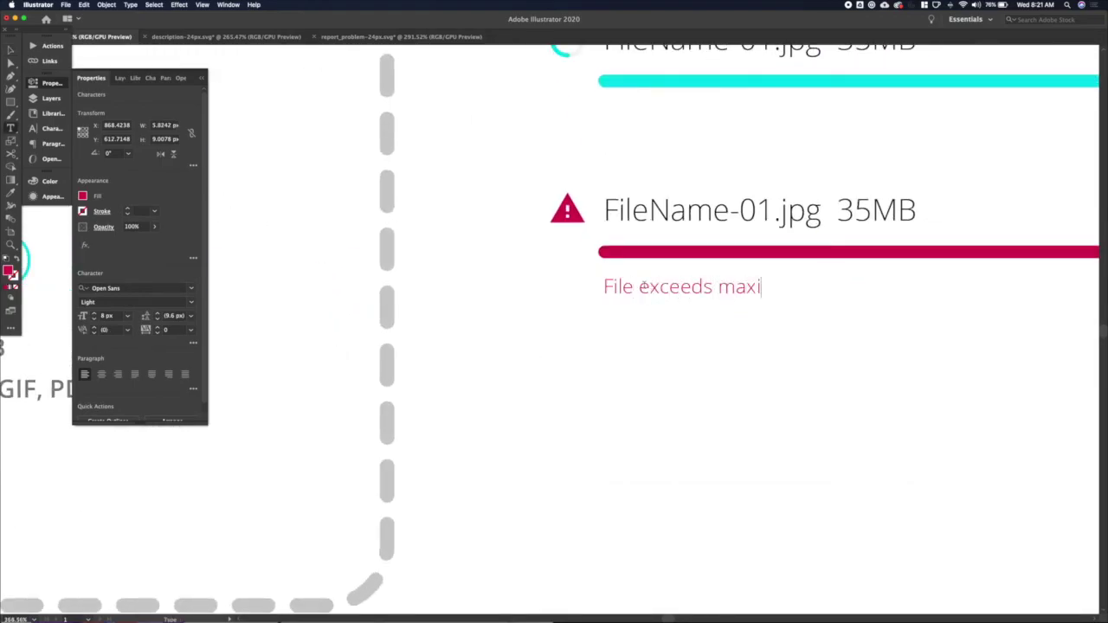
key(BackSpace)
key(BackSpace)
key(BackSpace)
key(BackSpace)
key(BackSpace)
key(BackSpace)
key(BackSpace)
key(BackSpace)
key(BackSpace)
key(BackSpace)
key(BackSpace)
key(BackSpace)
key(BackSpace)
key(BackSpace)
text(size )
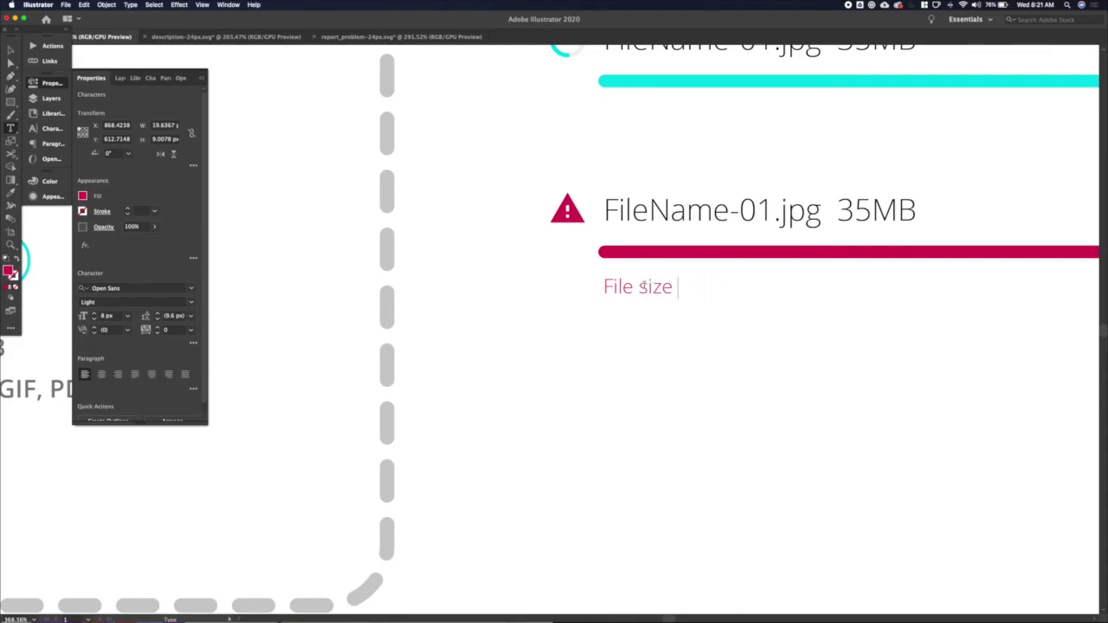
text(exceeds the limi)
key(BackSpace)
key(BackSpace)
text(imit)
Change the error message's font style to Regular.
key(super+a)
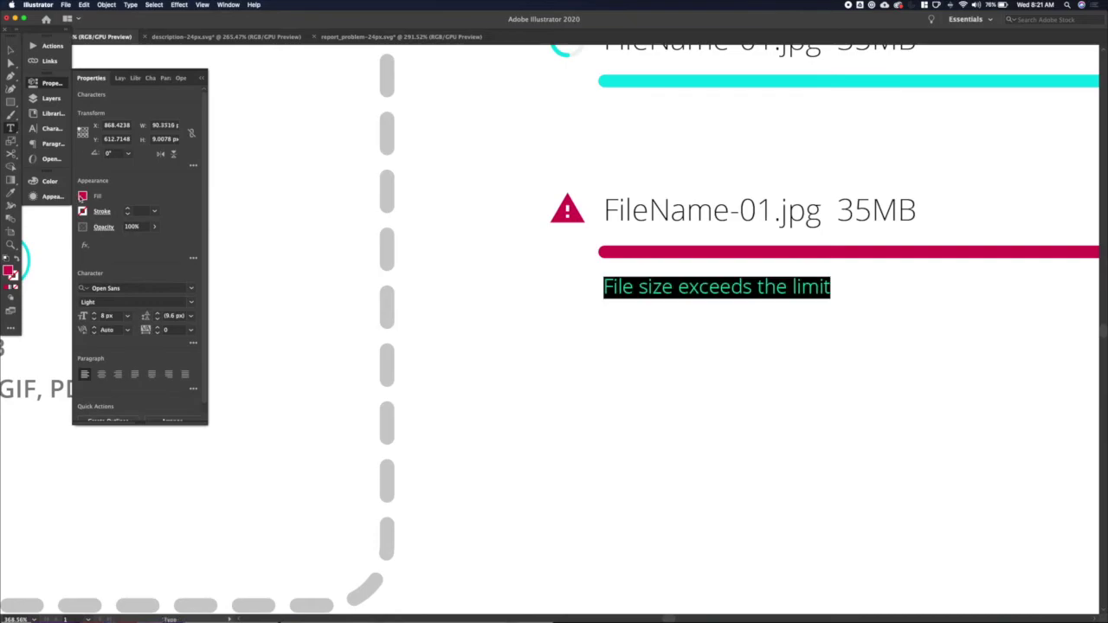
click(192, 304)
click(103, 330)
key(Escape)
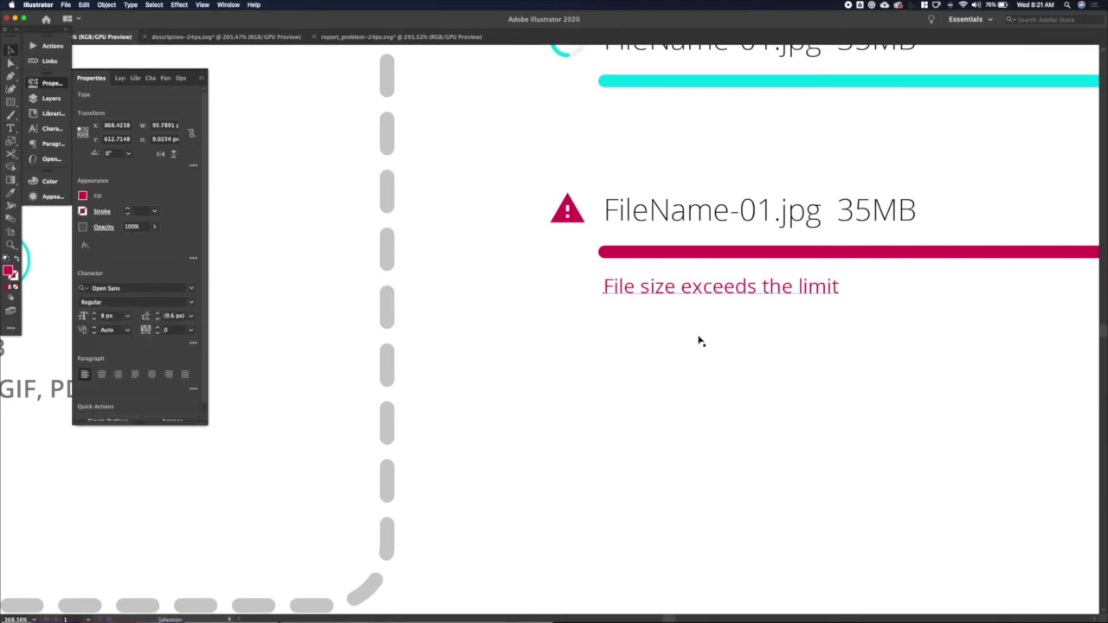
key(super+0)
scroll(699, 344, down, 2)
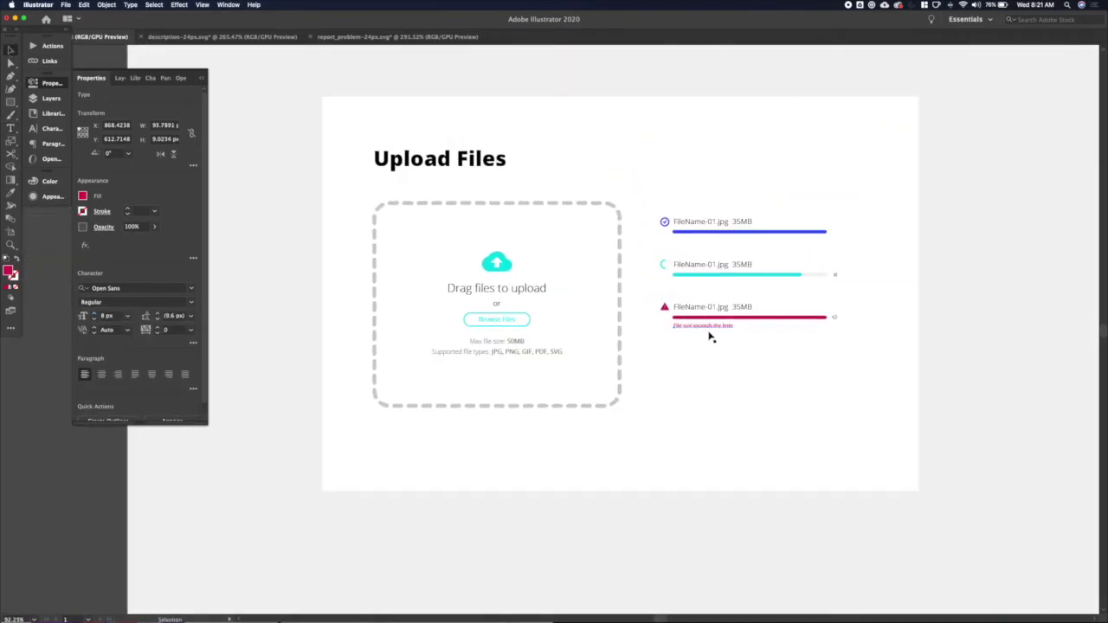
click(959, 299)
scroll(610, 362, right, 2)
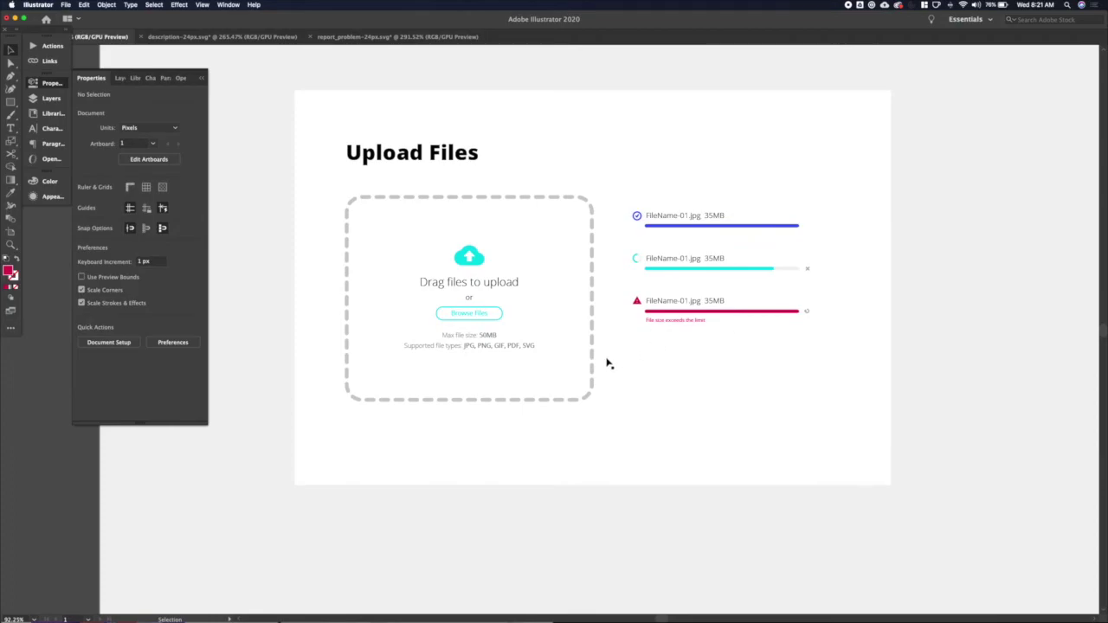
Shorten the white background card slightly by raising its bottom edge.
click(609, 364)
key(a)
drag(277, 470, 905, 569)
key(shift+Up)
key(shift+Up)
key(shift+Up)
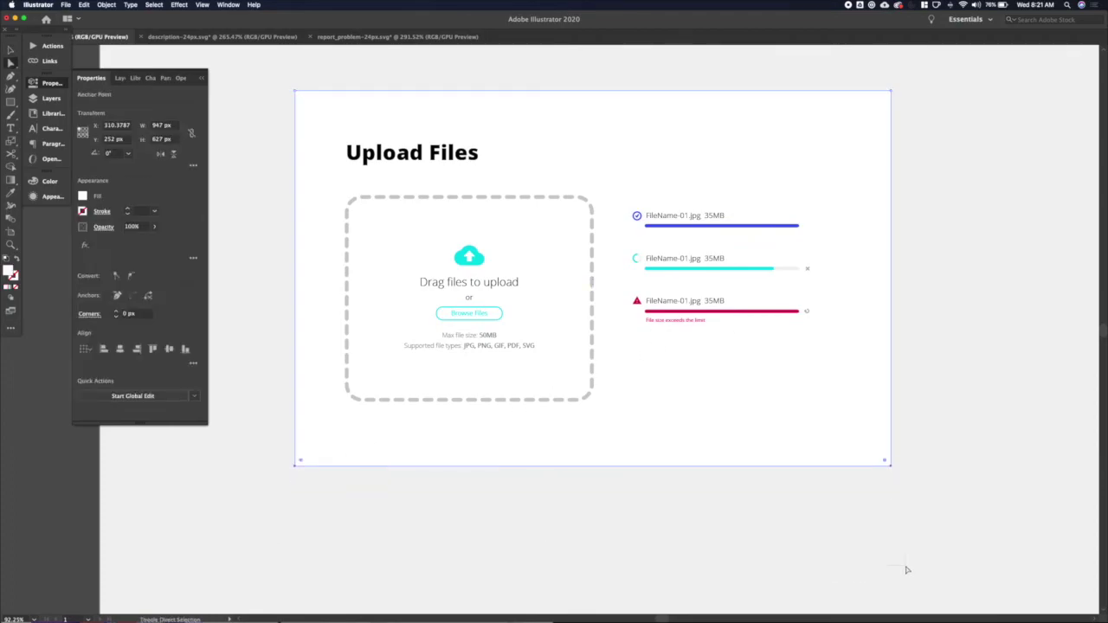
key(super+z)
Copy the second file's cancel icon to the card's upper-right corner and enlarge it to about 14.7 px.
key(v)
click(808, 270)
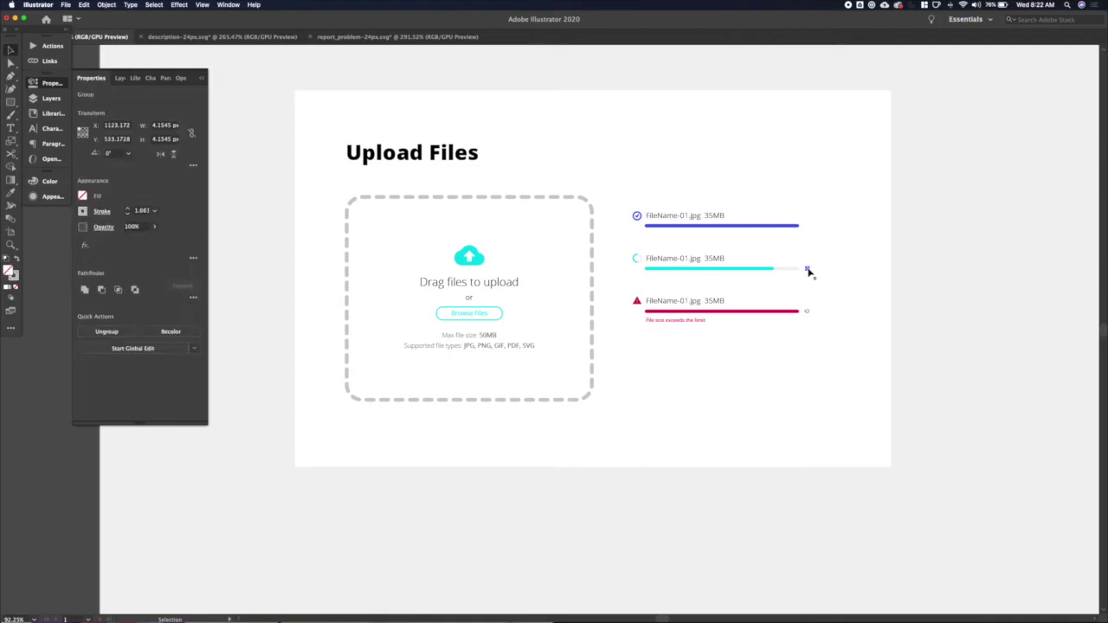
key(s)
drag(859, 139, 875, 160)
key(v)
key(shift+Down)
key(shift+Down)
key(shift+Down)
key(shift+Up)
key(shift+Up)
key(shift+Up)
key(shift+Up)
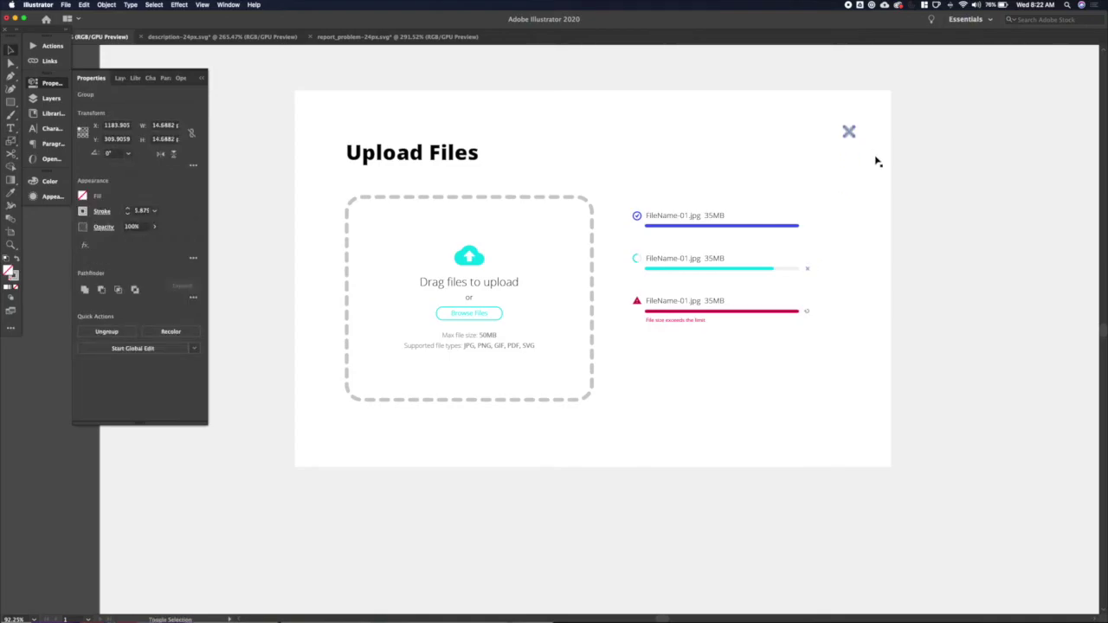
Nudge the enlarged close icon up and left until it sits above the file list's right end.
key(Up)
key(Up)
key(Up)
key(Up)
key(Up)
key(shift+Right)
key(shift+Left)
key(Left)
key(Left)
key(Left)
key(Left)
key(Left)
key(Left)
key(Left)
key(Left)
Narrow the white background card to 907 px by moving its right edge inward.
key(a)
click(873, 161)
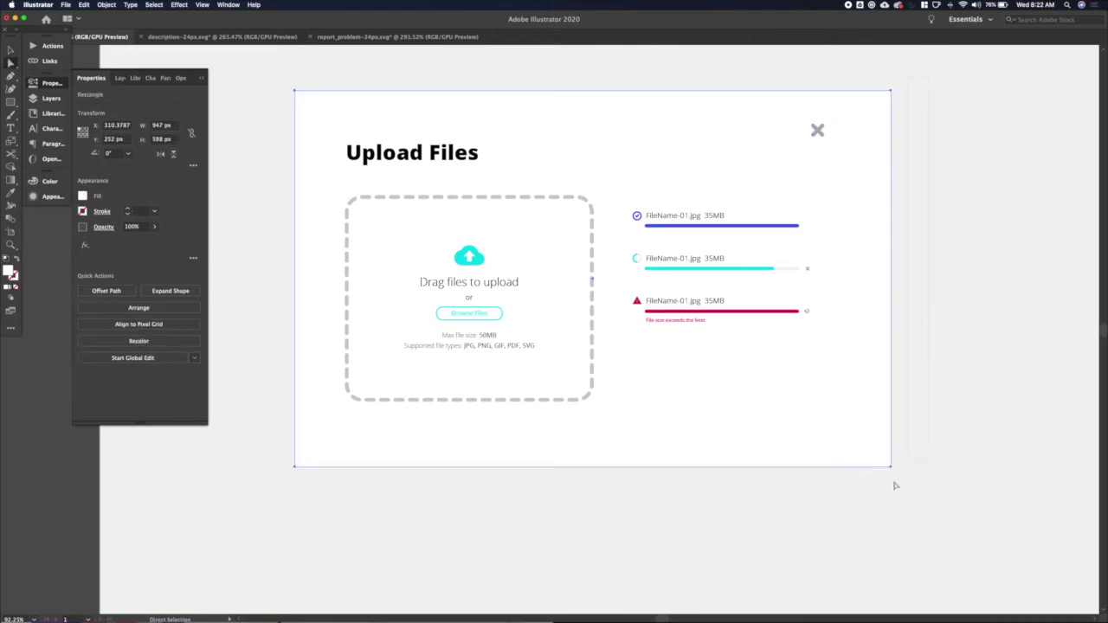
key(shift+Left)
key(shift+Left)
key(shift+Left)
key(shift+Left)
Move the whole file list slightly left, closer to the dashed upload panel.
key(v)
click(918, 200)
drag(919, 200, 627, 357)
shift+click(627, 357)
key(shift+Left)
key(shift+Left)
click(886, 156)
Raise the "Upload Files" heading slightly toward the card's upper edge, to a Y position of about 319 px.
click(817, 132)
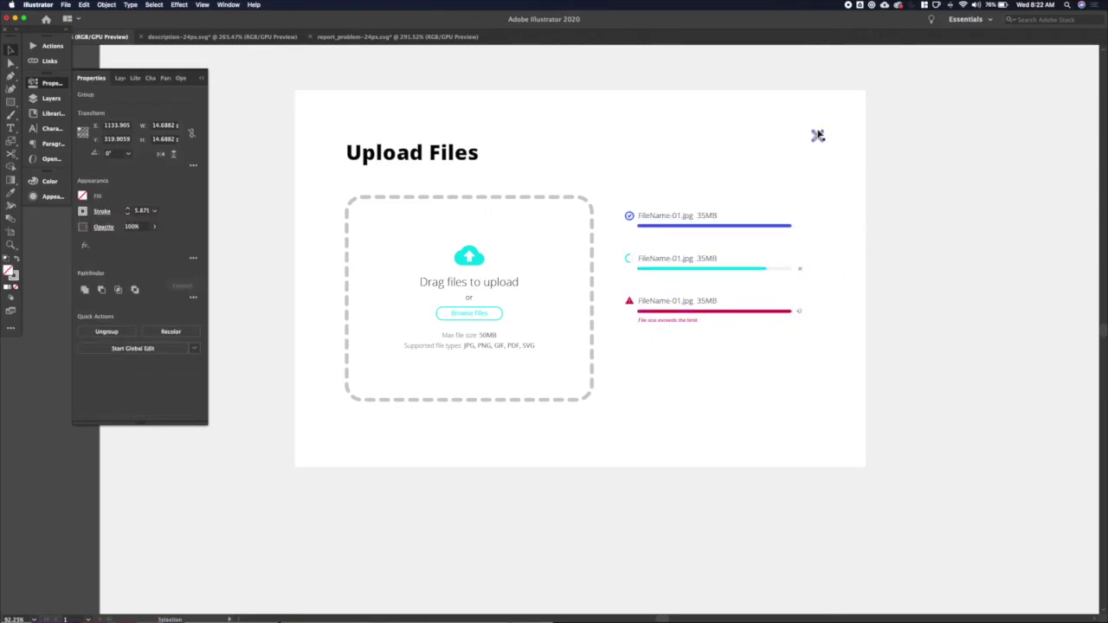
drag(465, 155, 466, 141)
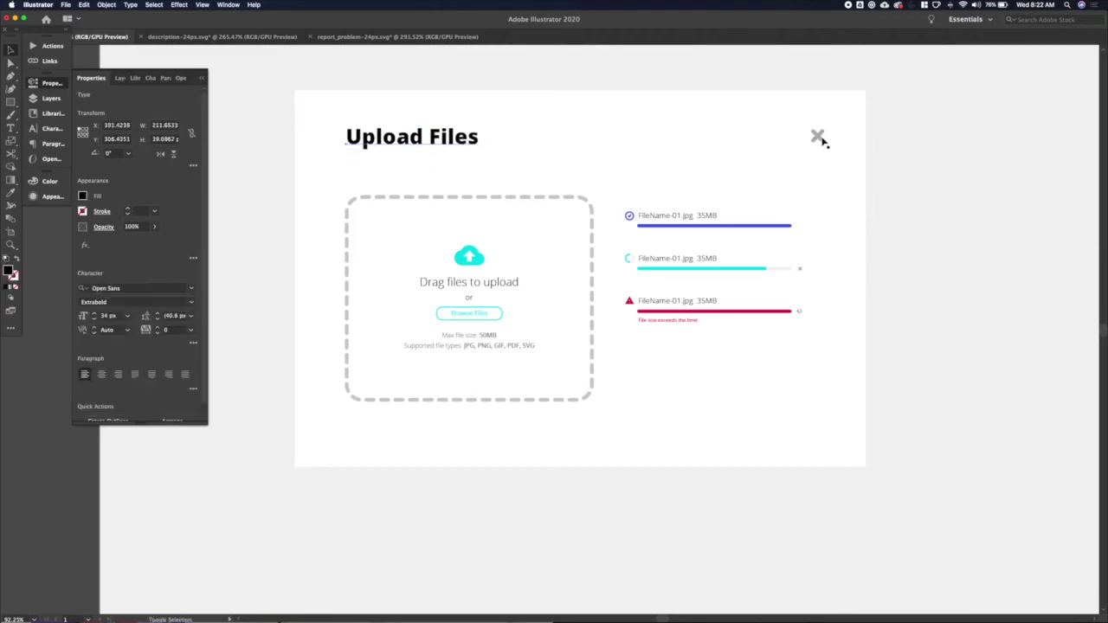
key(Down)
key(Down)
key(Down)
key(Down)
key(Down)
key(Down)
key(Down)
key(Down)
key(Down)
key(Down)
key(Down)
key(Down)
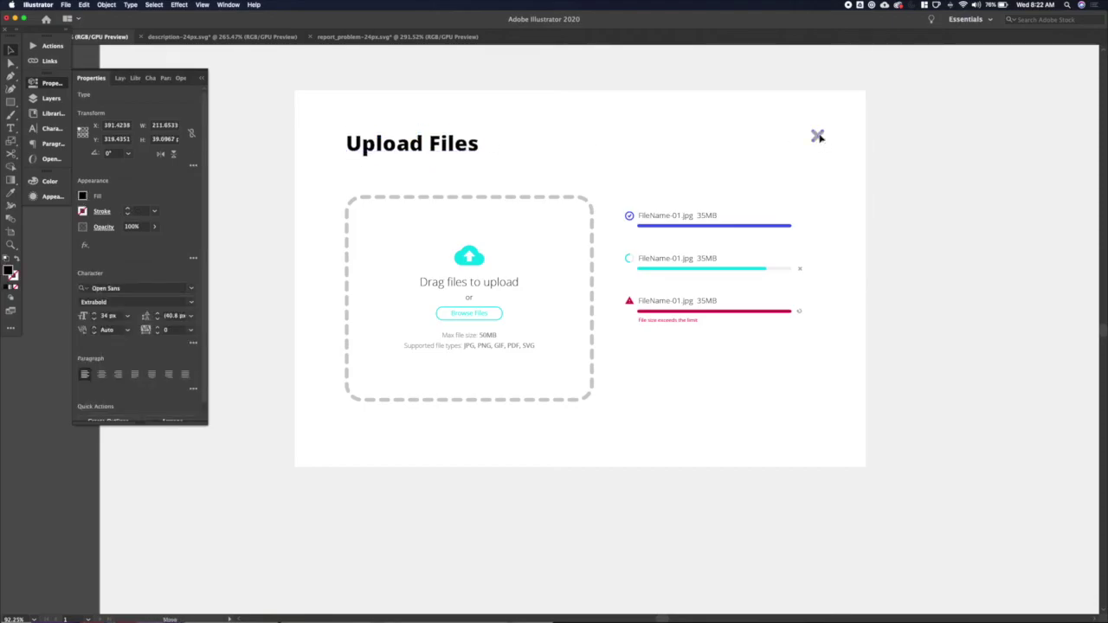
Move the close icon nearer the card's corner and give it a dark gray stroke of 4 px.
drag(831, 128, 831, 128)
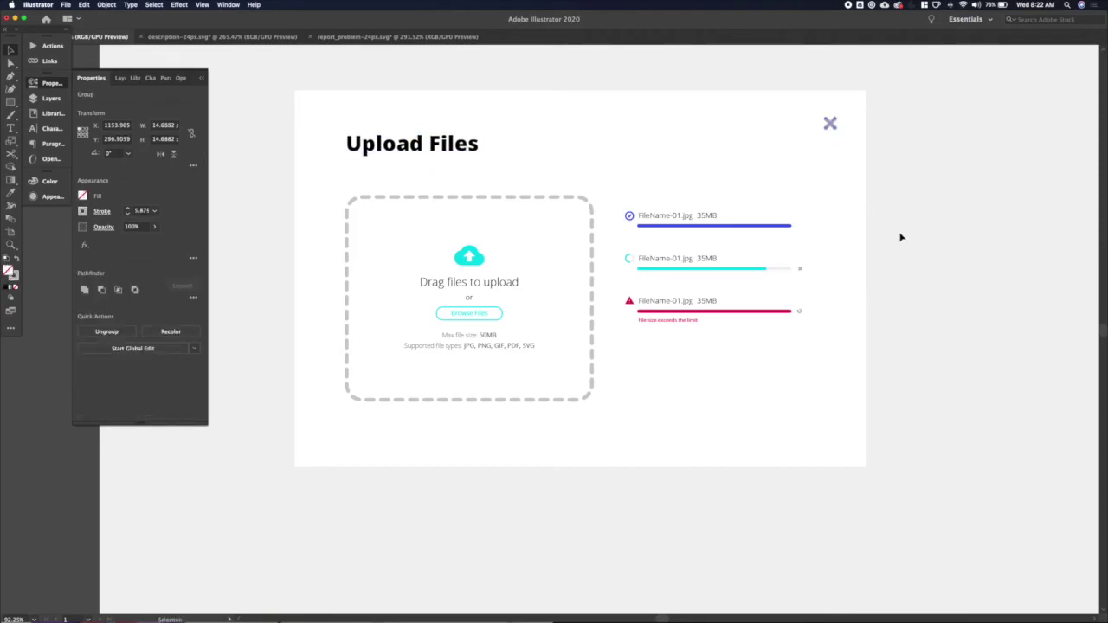
click(82, 211)
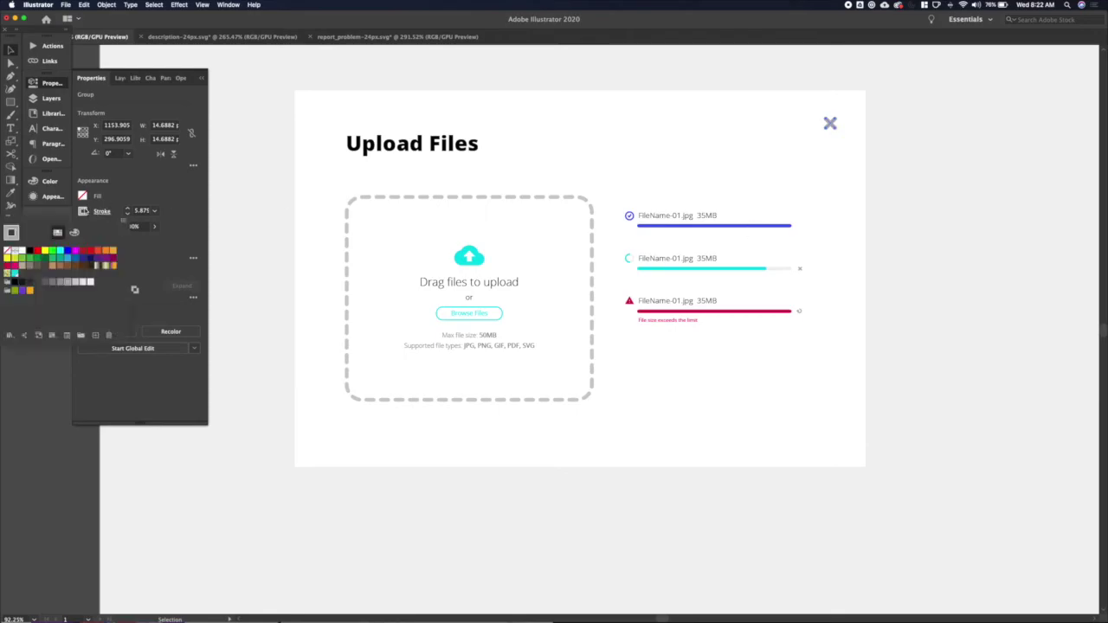
click(49, 283)
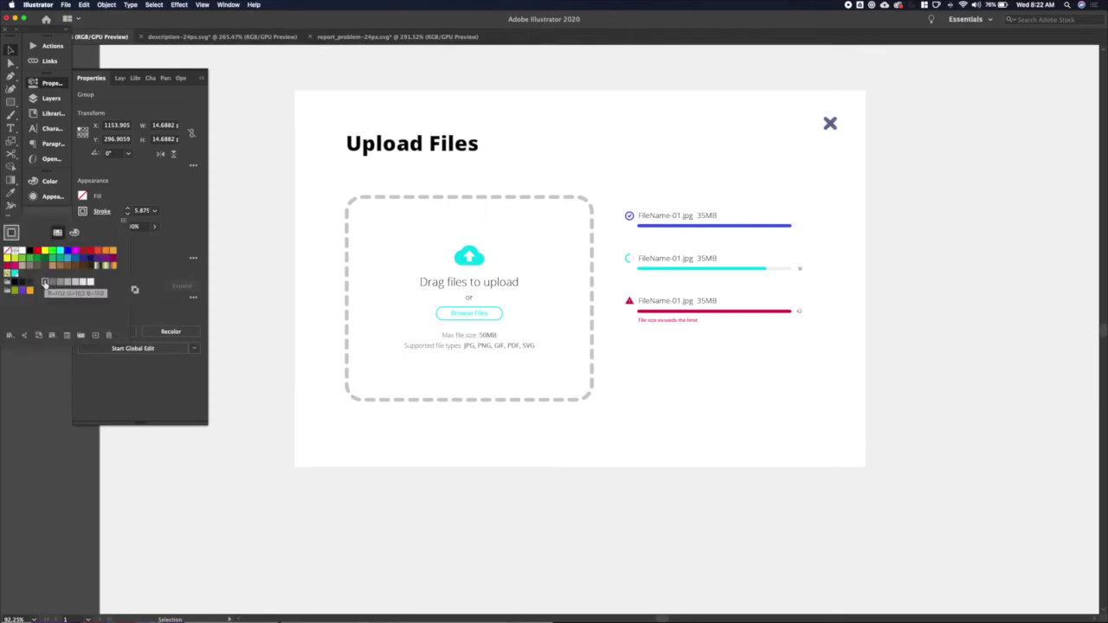
click(128, 217)
click(945, 217)
Round all corners of the white card to a radius of about 44 px.
scroll(945, 218, down, 5)
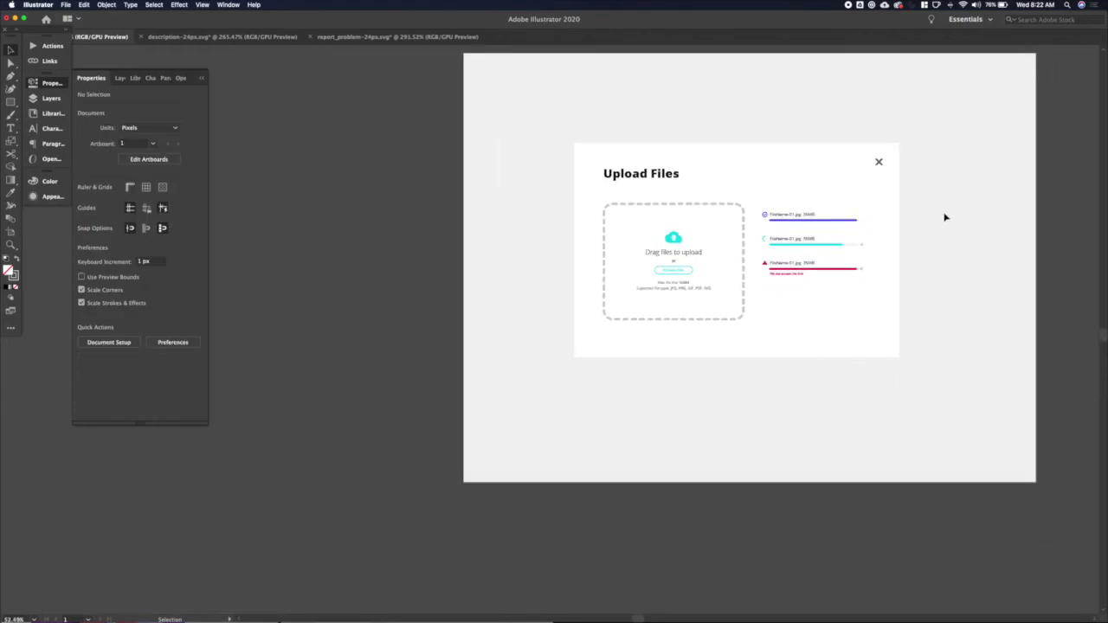
scroll(946, 217, right, 5)
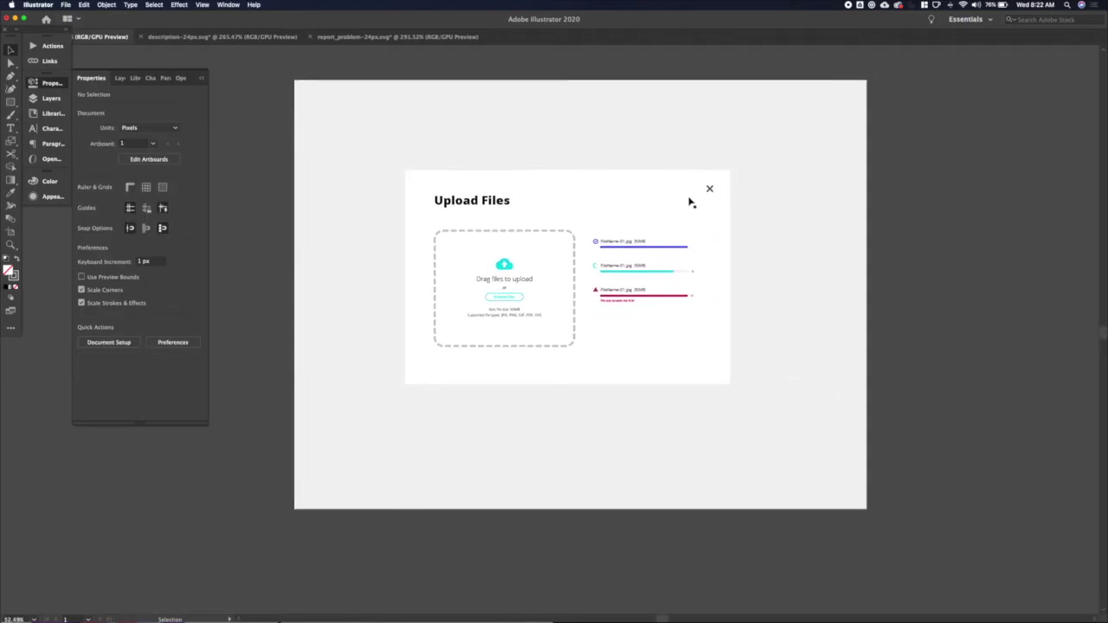
click(703, 202)
key(a)
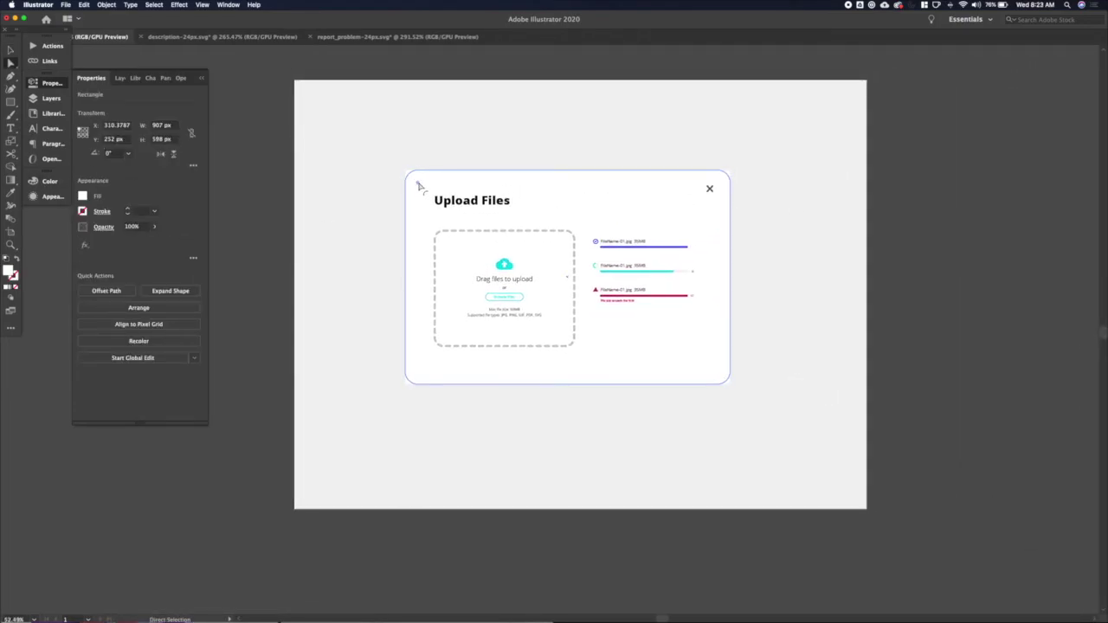
key(v)
click(837, 186)
Move the close icon down and left until it is level with the "Upload Files" heading.
click(710, 190)
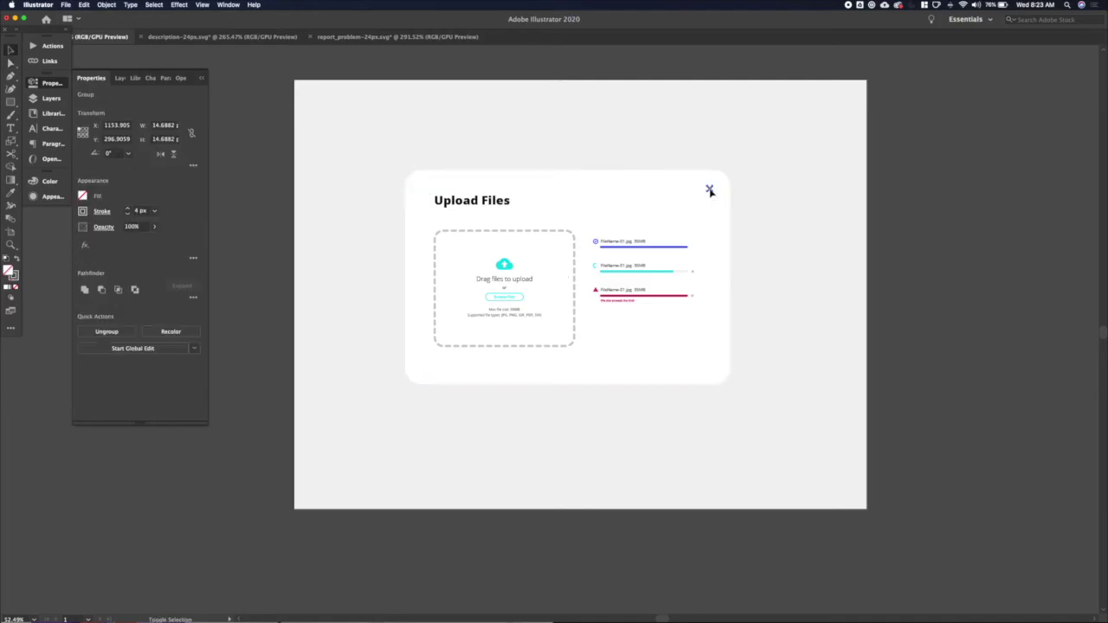
key(shift+Down)
key(Up)
key(Up)
key(Up)
key(Up)
key(Up)
key(Up)
key(Up)
key(shift+Left)
key(shift+Left)
key(shift+Left)
click(776, 217)
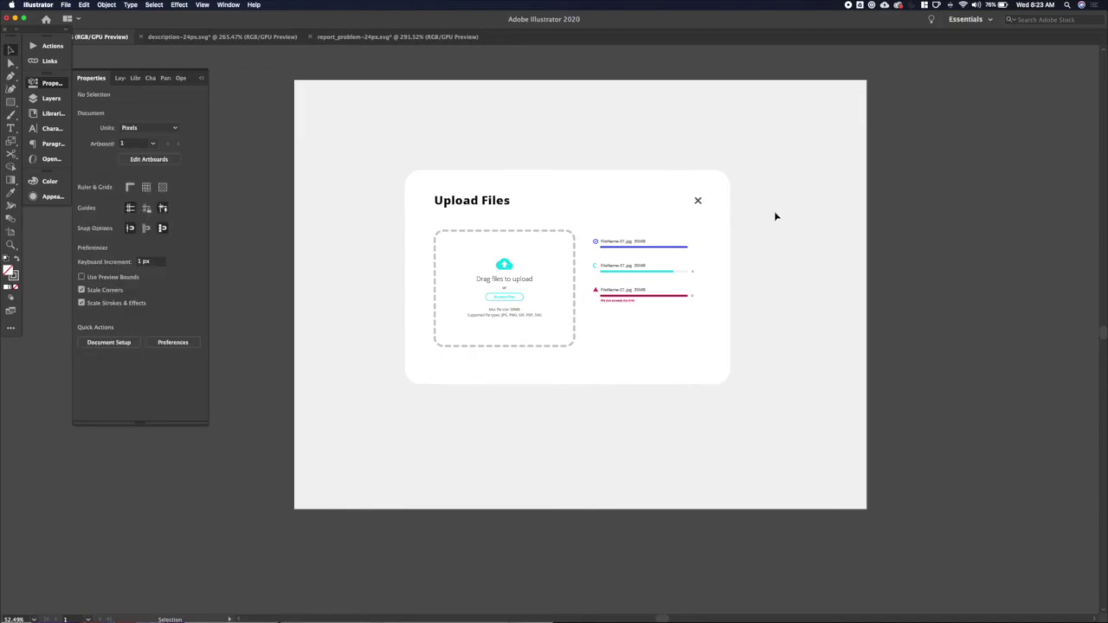
Extend the right ends of the three progress bars by 10 px, shifting the cancel and retry icons along with them.
scroll(752, 227, up, 5)
key(a)
drag(763, 228, 603, 396)
shift+click(703, 354)
key(shift+Right)
key(shift+Right)
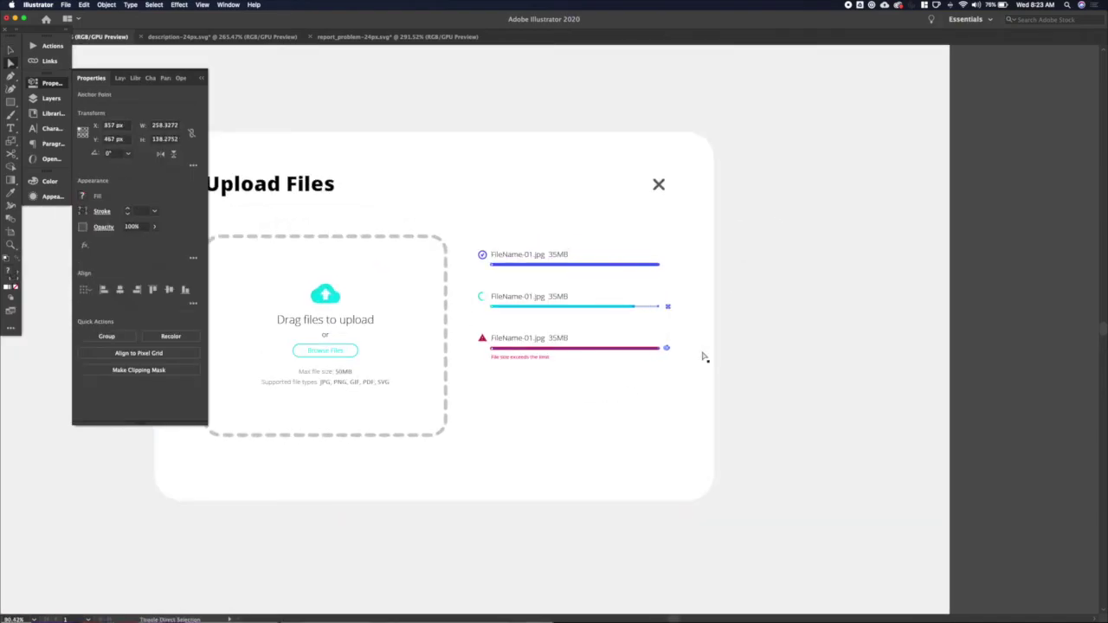
key(shift+Left)
click(797, 333)
key(v)
Move the upload panel and file list up together by about 17 px, closer to the heading.
scroll(797, 333, down, 4)
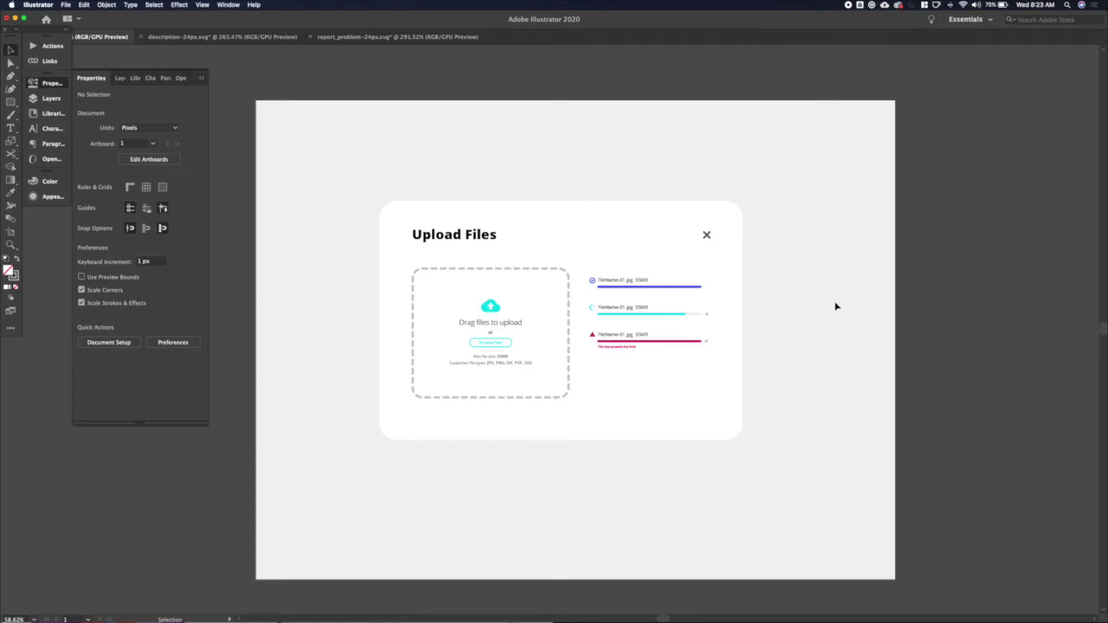
drag(461, 414, 450, 413)
shift+click(450, 414)
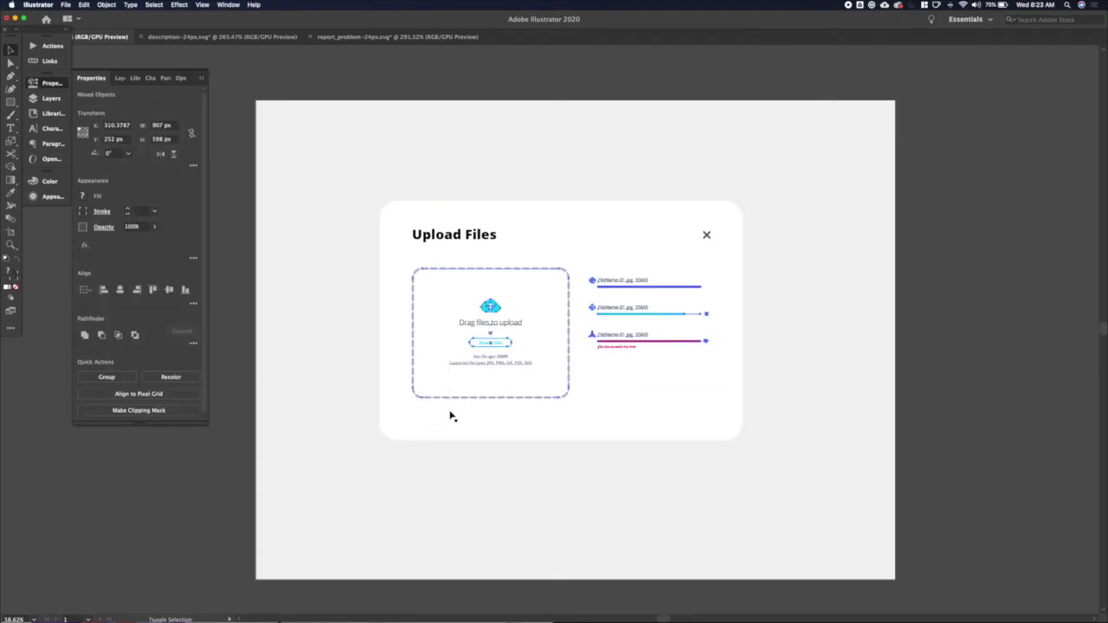
key(shift+Up)
key(shift+Up)
key(Down)
key(Down)
key(Down)
Shorten the white card to a height of 558 px by raising its bottom edge.
key(a)
drag(335, 405, 796, 553)
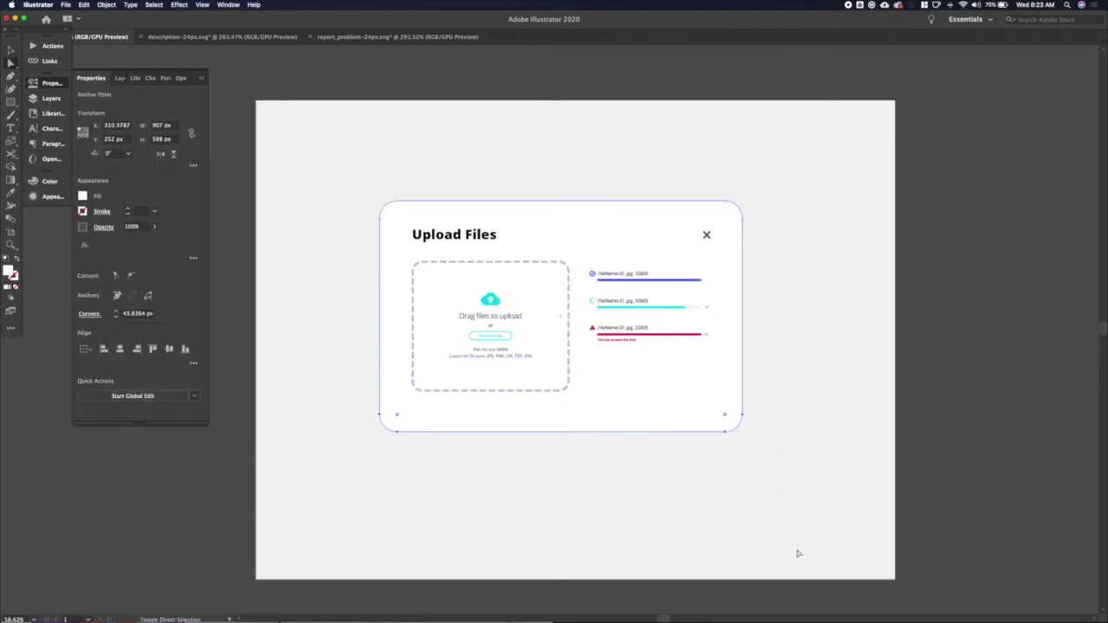
key(v)
click(741, 519)
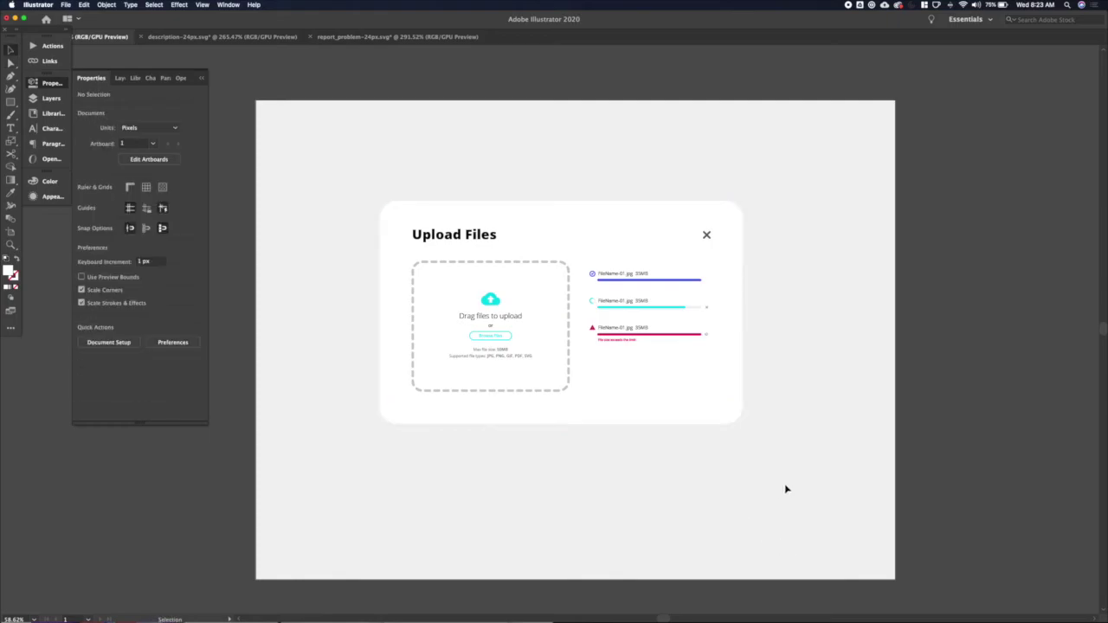
Group the card with all its contents and add a Drop Shadow with X and Y offsets of 50 px.
drag(786, 489, 379, 147)
click(84, 245)
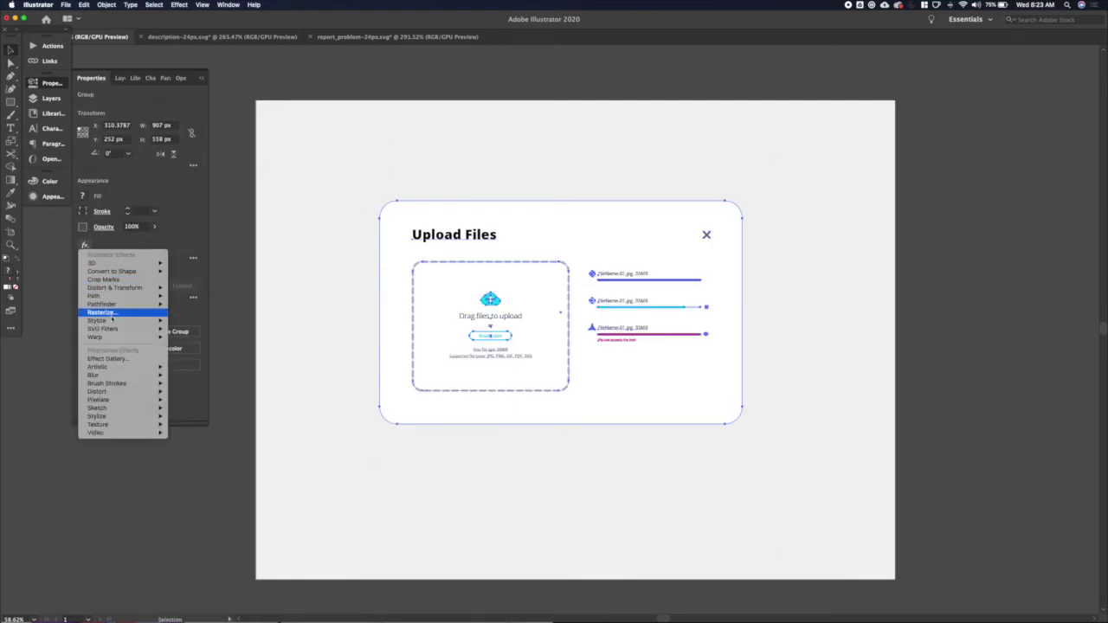
mouse_move(112, 321)
click(193, 320)
click(243, 249)
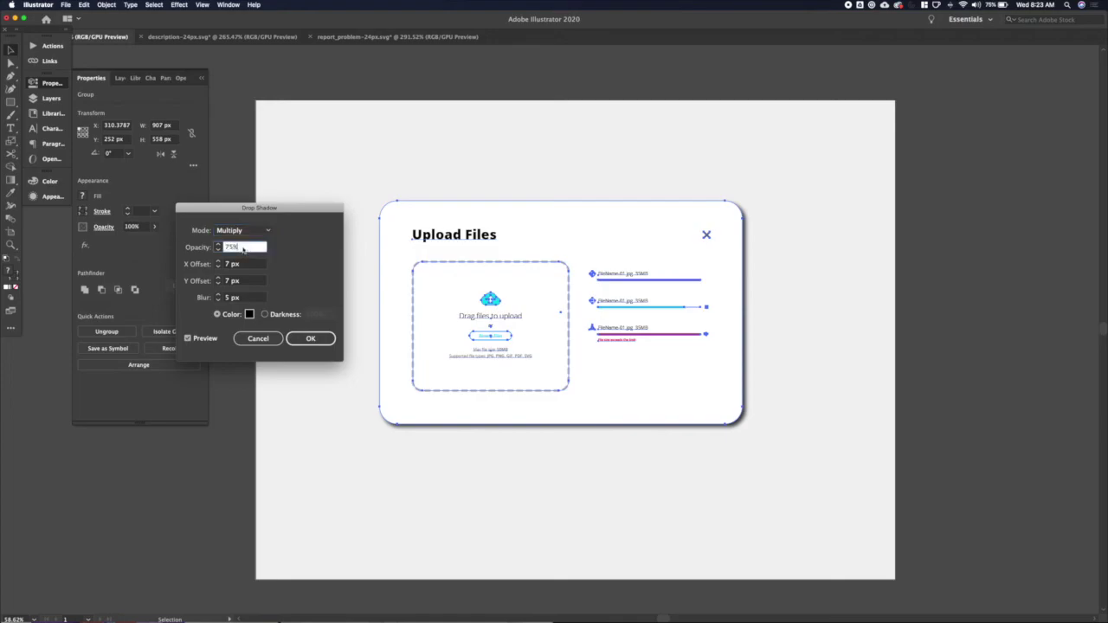
key(Tab)
key(shift+Up)
key(shift+Up)
key(shift+Up)
key(shift+Up)
key(shift+Up)
key(Tab)
key(shift+Up)
key(shift+Up)
key(shift+Up)
key(shift+Up)
key(shift+Up)
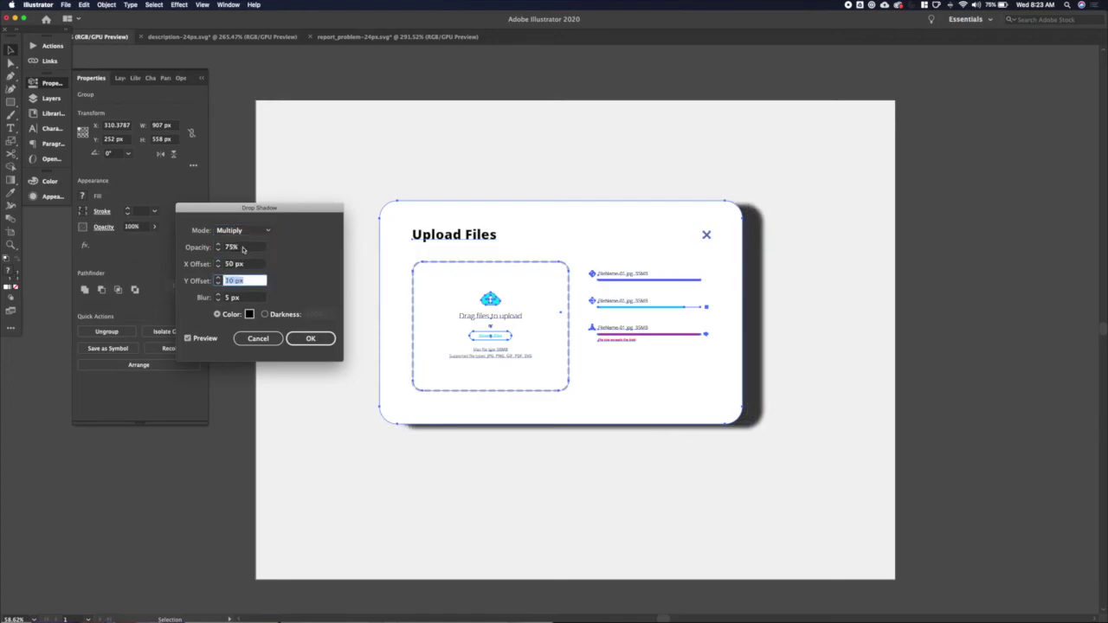
Soften the drop shadow to 30% opacity and 40 px blur, and reduce its X offset until it is centered beneath the card.
click(243, 248)
key(shift+Down)
key(shift+Down)
key(shift+Down)
key(shift+Down)
key(shift+Down)
click(238, 299)
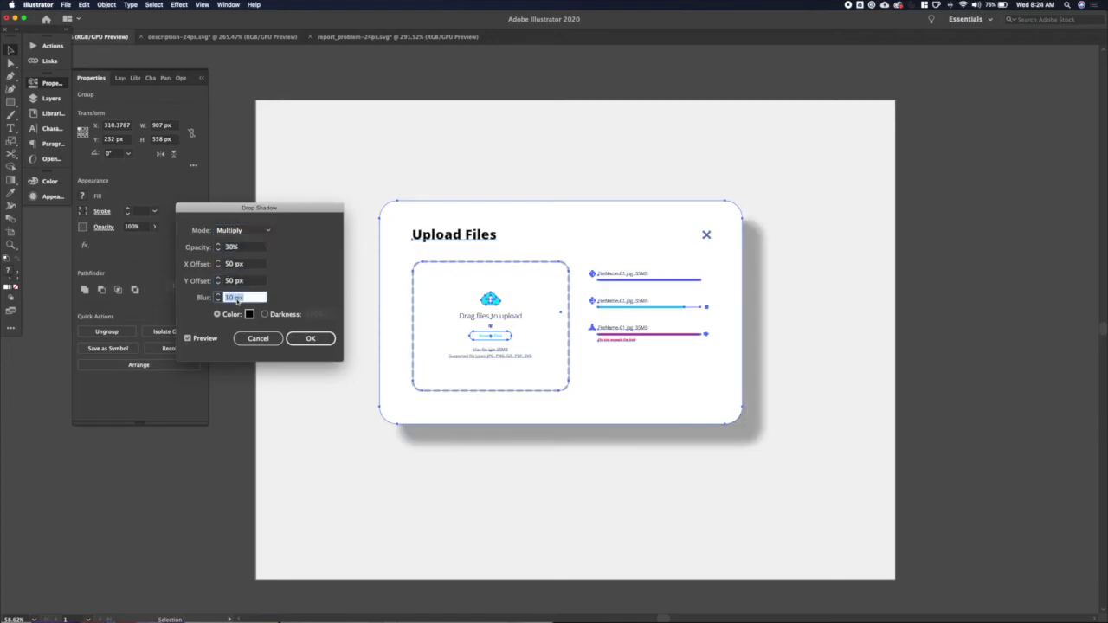
key(shift+Up)
key(shift+Up)
click(243, 264)
key(shift+Down)
key(shift+Down)
key(shift+Down)
key(shift+Down)
key(shift+Down)
key(shift+Down)
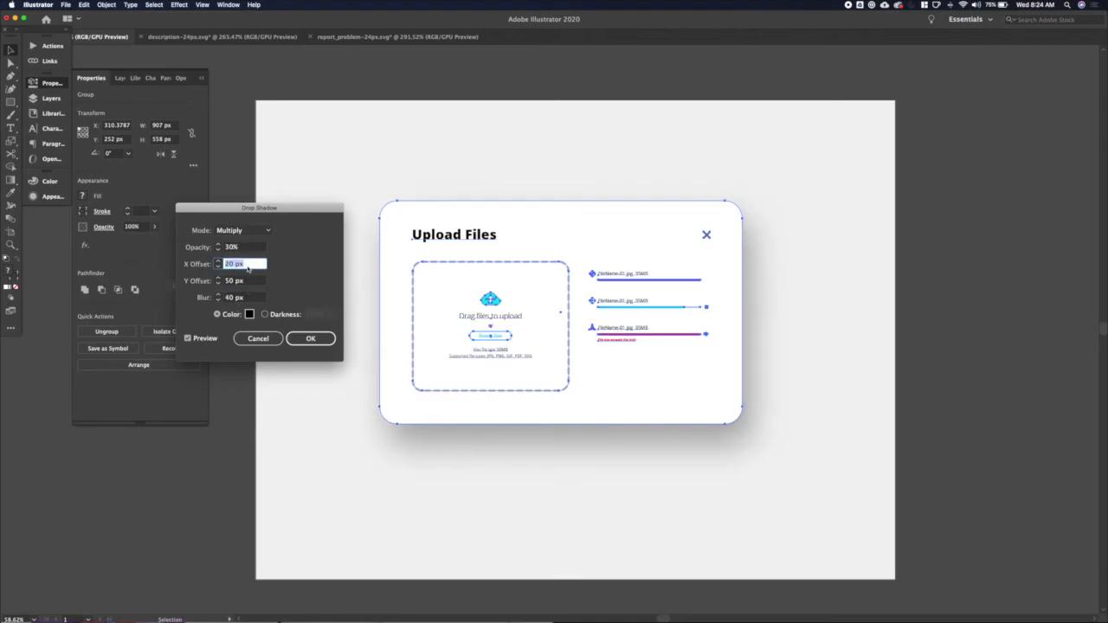
click(301, 339)
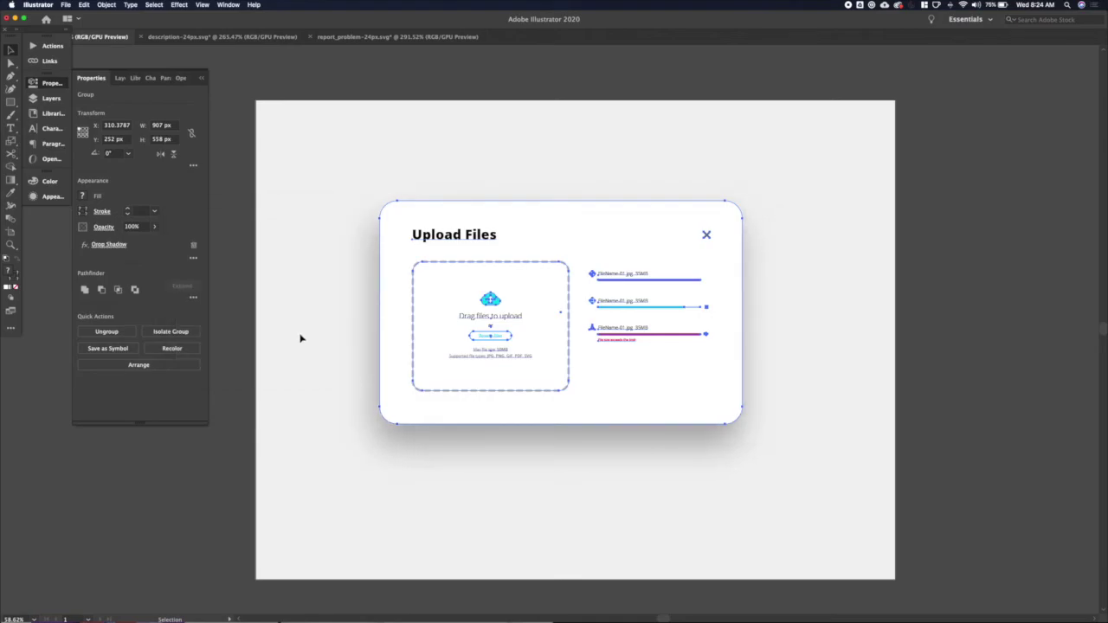
Unlock the gray background and center it and the card group on each other horizontally and vertically.
click(301, 301)
key(alt+super+2)
drag(226, 248, 584, 427)
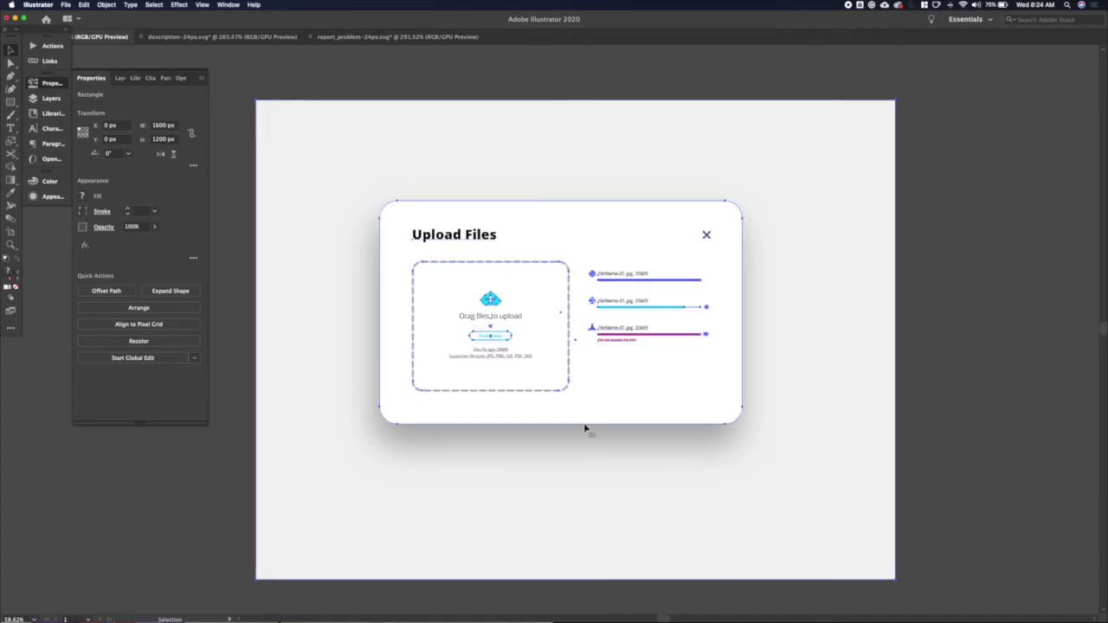
click(119, 290)
click(170, 290)
Position the background and card together at X 0 and Y 0.
double_click(112, 127)
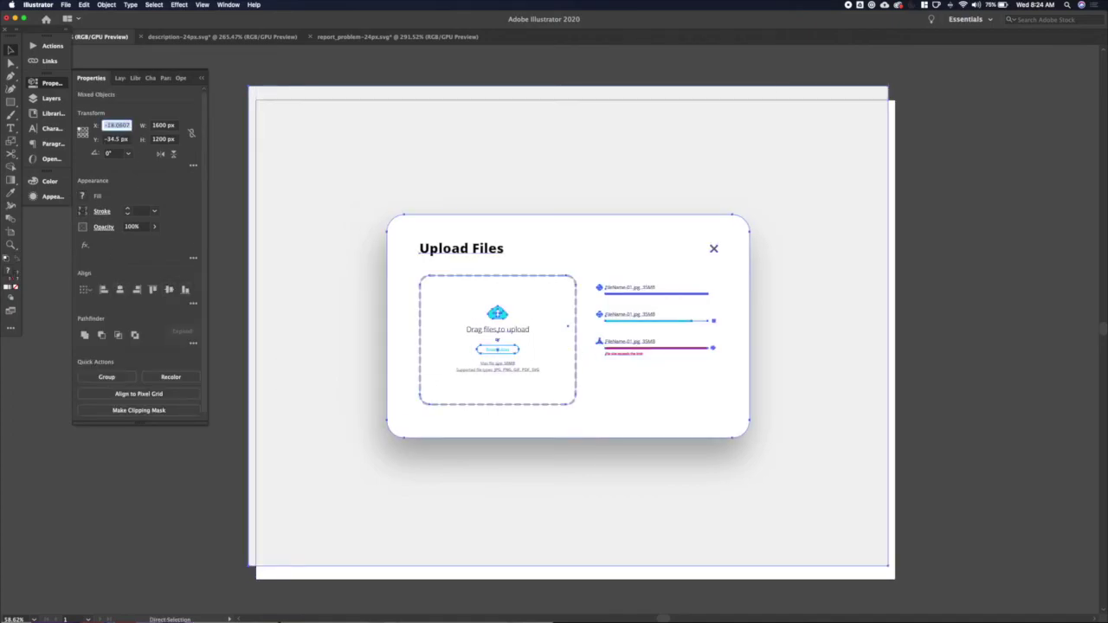
text(0)
key(Tab)
text(0)
key(Tab)
click(910, 267)
Raise the card group about 20 px above the background's center.
click(641, 274)
key(shift+Up)
key(shift+Up)
key(shift+Up)
key(shift+Up)
key(shift+Up)
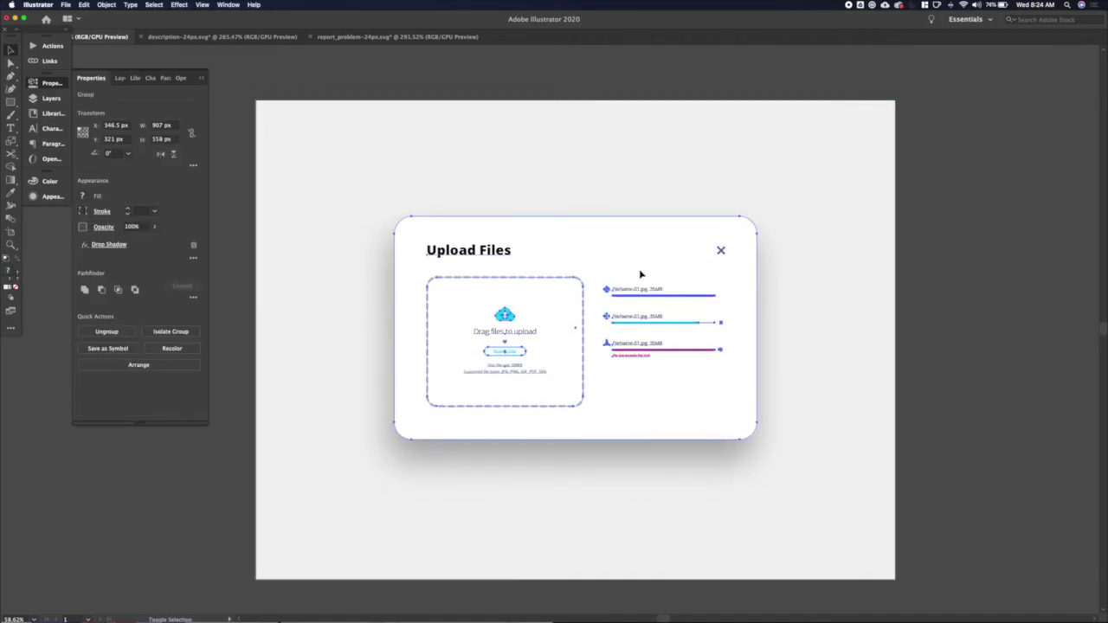
Recolor the background rectangle with the blue sampled from the palette swatches above the artboard.
click(863, 303)
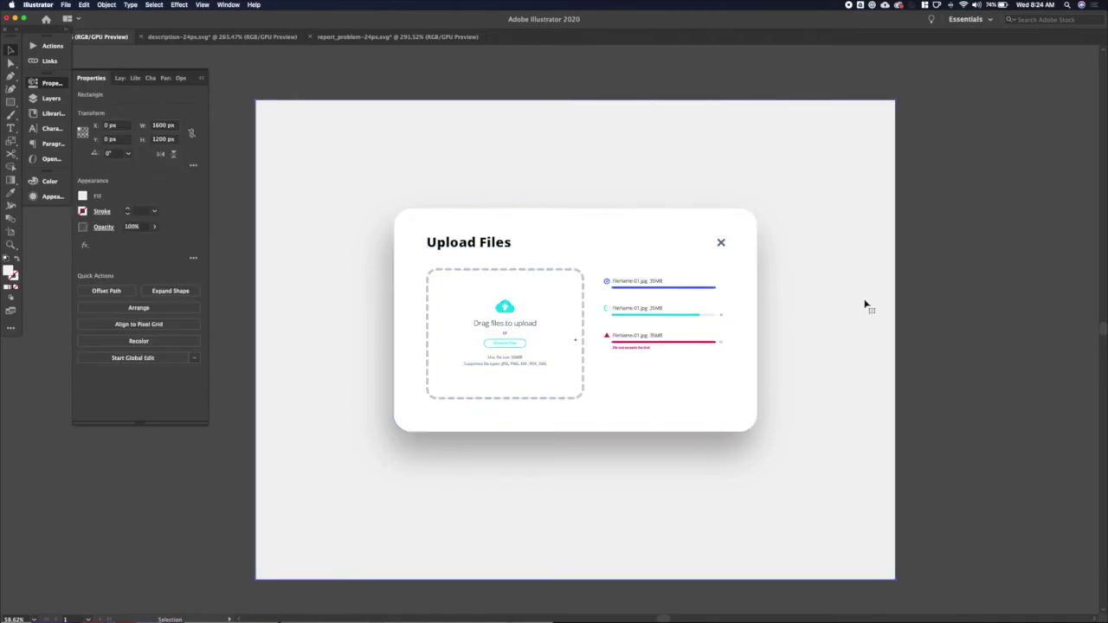
scroll(841, 302, down, 2)
key(i)
click(615, 88)
scroll(869, 216, right, 5)
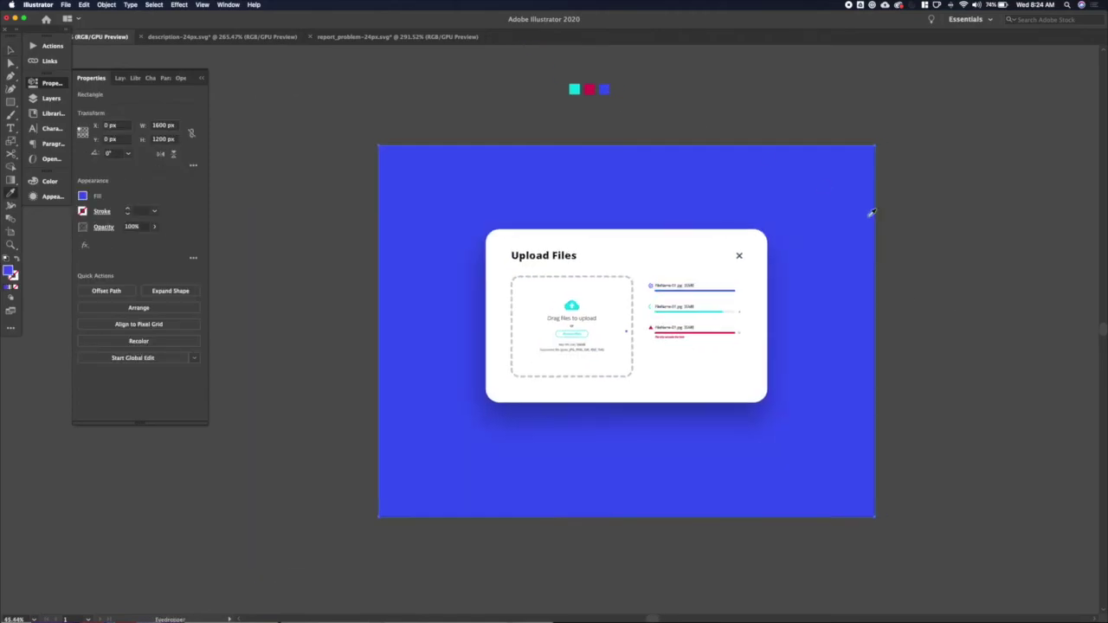
Recolor the background rectangle with the cyan sampled from the palette swatches above the artboard.
click(521, 94)
click(506, 95)
key(v)
Nudge the card group a few pixels lower on the background.
click(575, 272)
key(shift+Down)
key(Up)
key(Up)
key(Up)
key(Up)
key(super+shift+a)
Fill the background rectangle with a linear gradient.
click(547, 179)
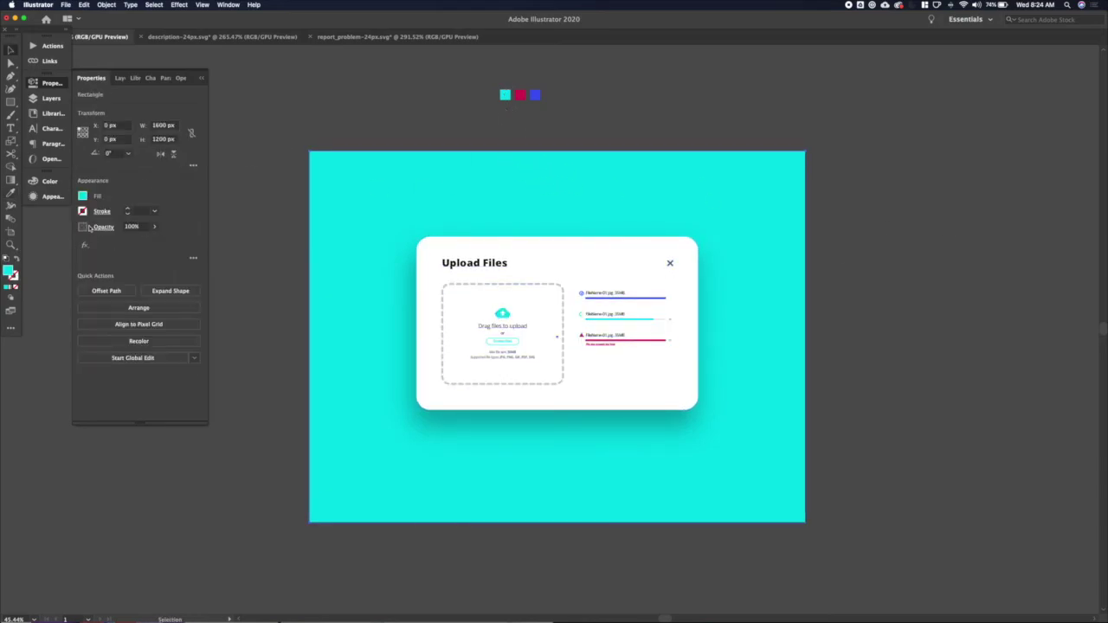
click(11, 180)
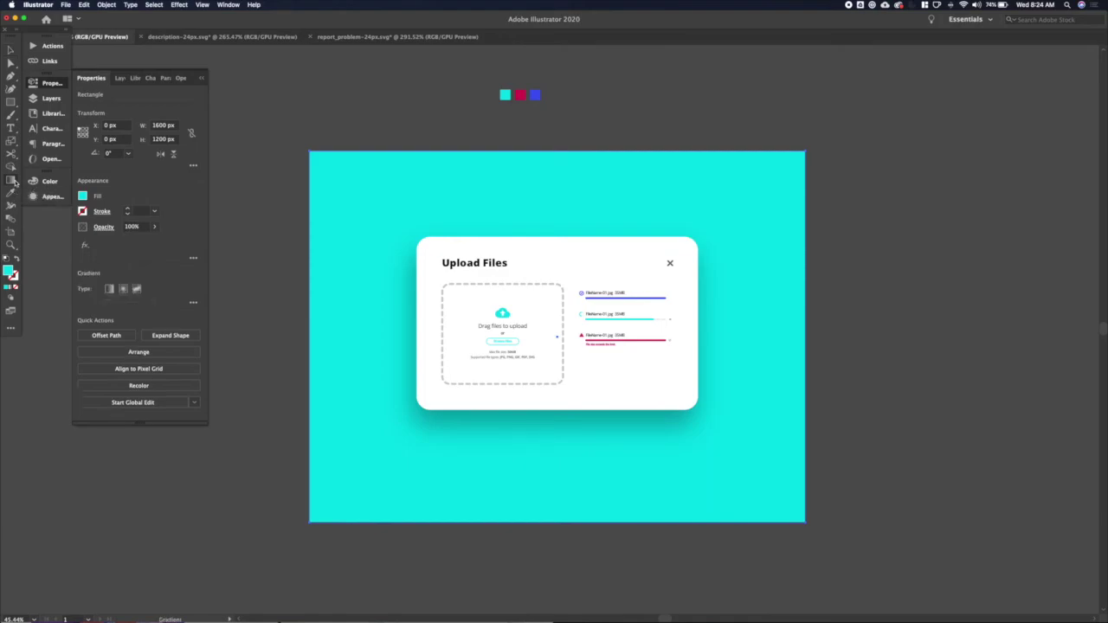
click(363, 199)
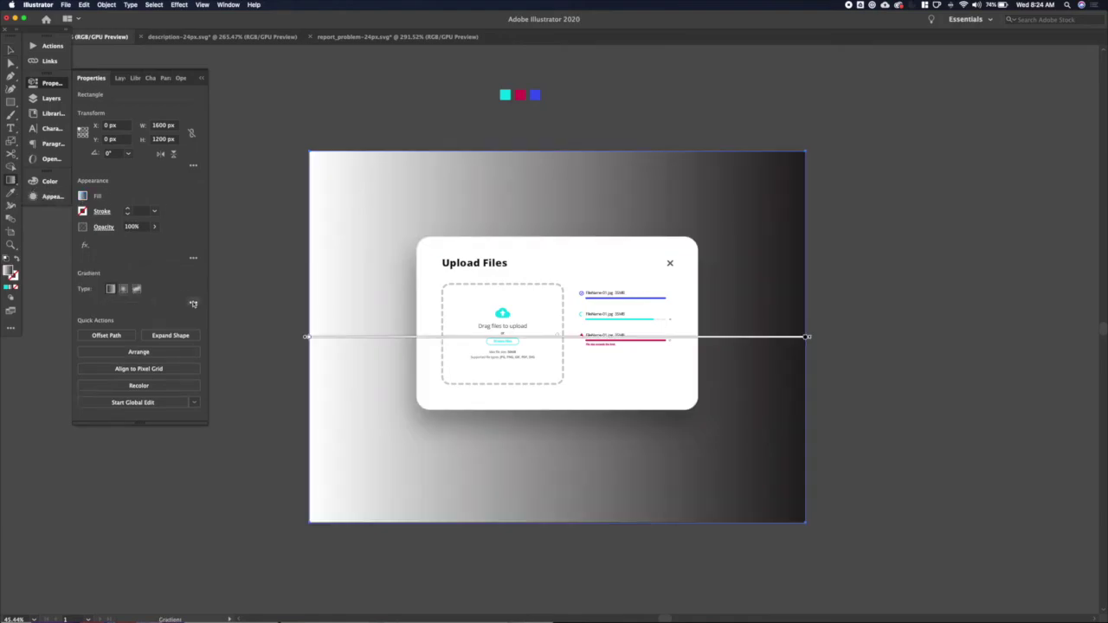
Color the background gradient's start stop with the sampled cyan swatch and its end stop with the blue swatch.
click(193, 303)
double_click(77, 387)
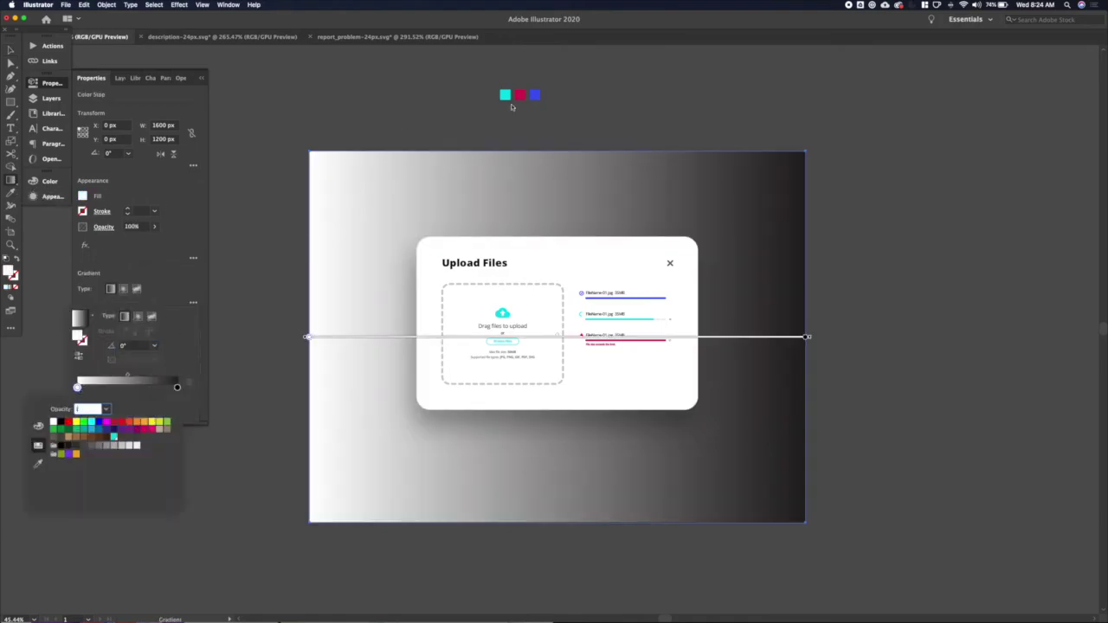
click(37, 468)
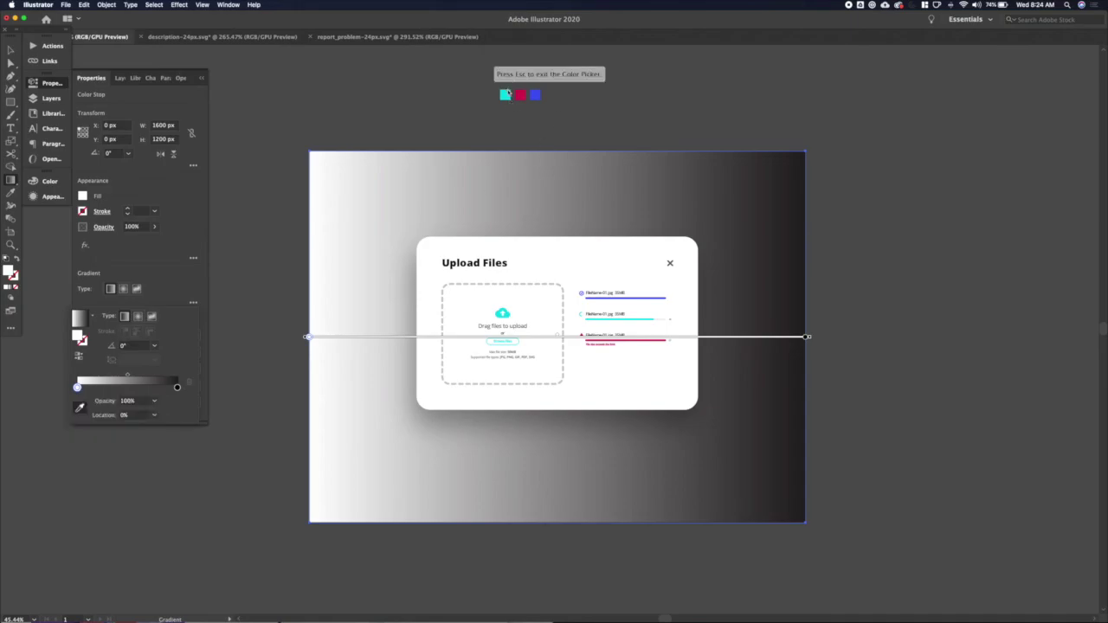
click(507, 93)
click(177, 387)
double_click(177, 387)
click(38, 463)
click(535, 94)
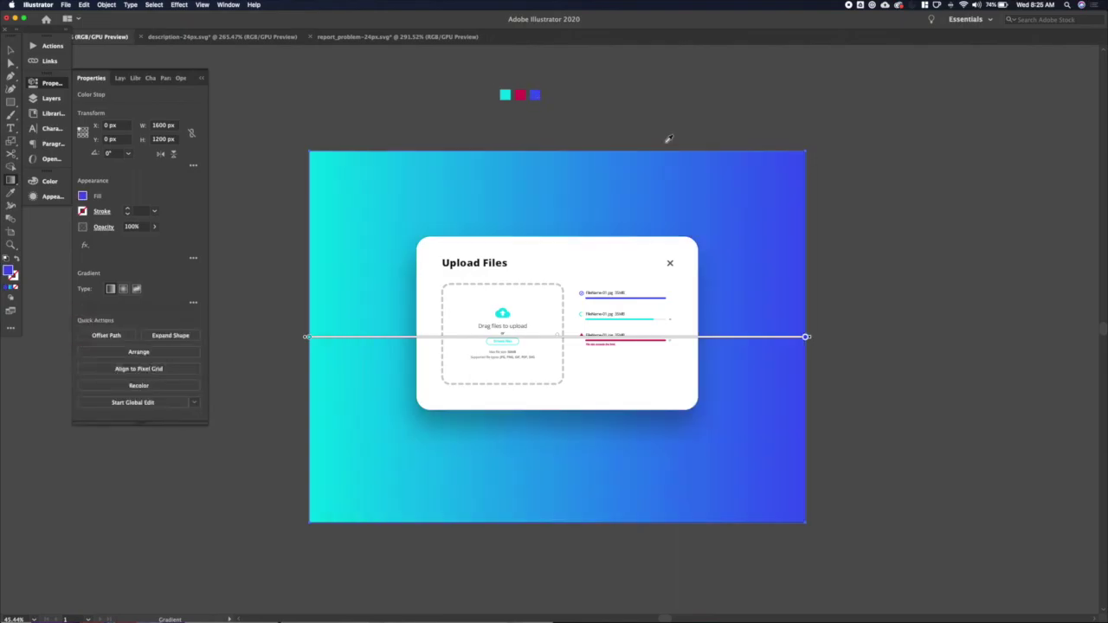
Rotate the background gradient so it runs diagonally from cyan at the upper-left corner to blue at the lower-right corner.
click(195, 304)
click(113, 346)
key(shift+Down)
key(shift+Down)
key(shift+Down)
key(shift+Down)
key(shift+Down)
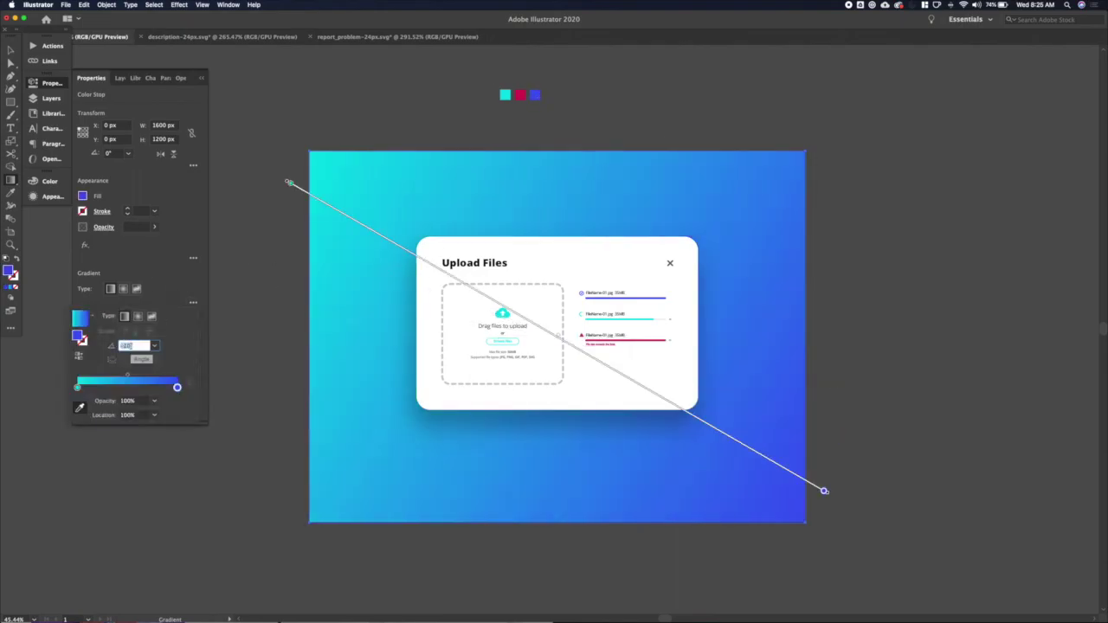
key(Down)
key(Down)
key(Down)
key(Down)
key(Down)
text(0)
key(Return)
key(v)
key(super+z)
click(254, 371)
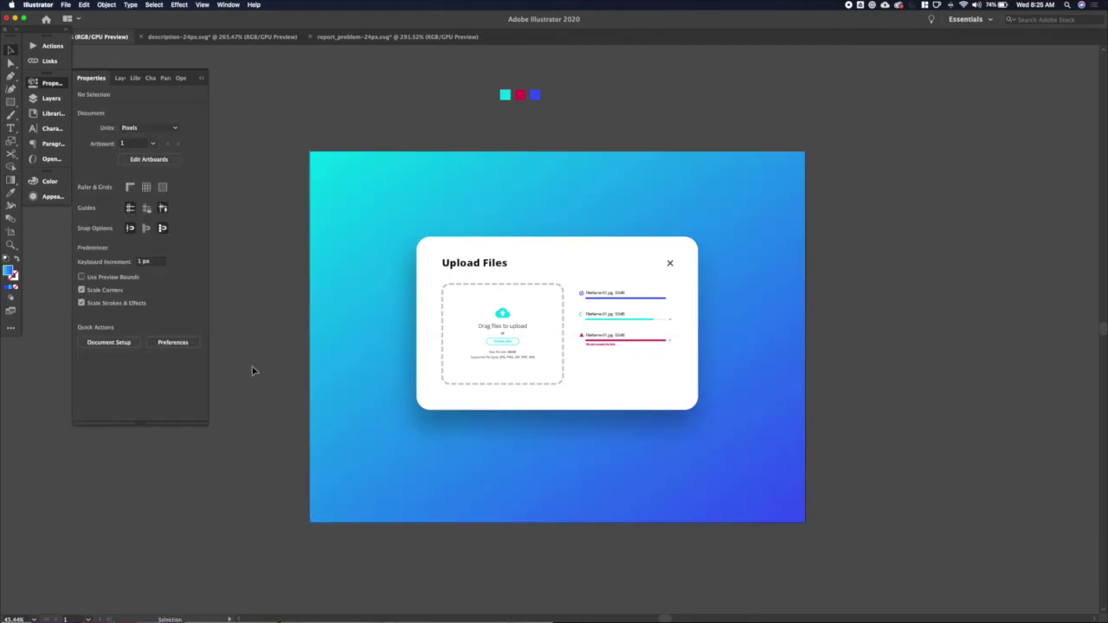
Place a copy of the drop panel's upload cloud icon near the upper-left corner of the background.
key(a)
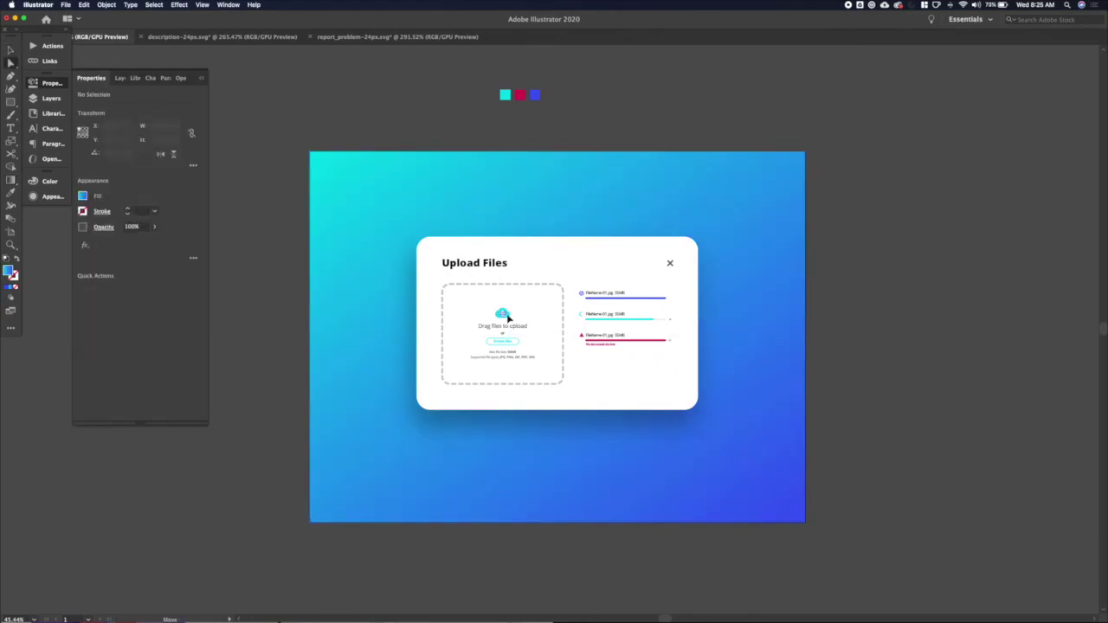
click(507, 315)
scroll(506, 315, up, 5)
key(v)
drag(509, 318, 325, 149)
scroll(512, 318, down, 3)
scroll(517, 322, down, 2)
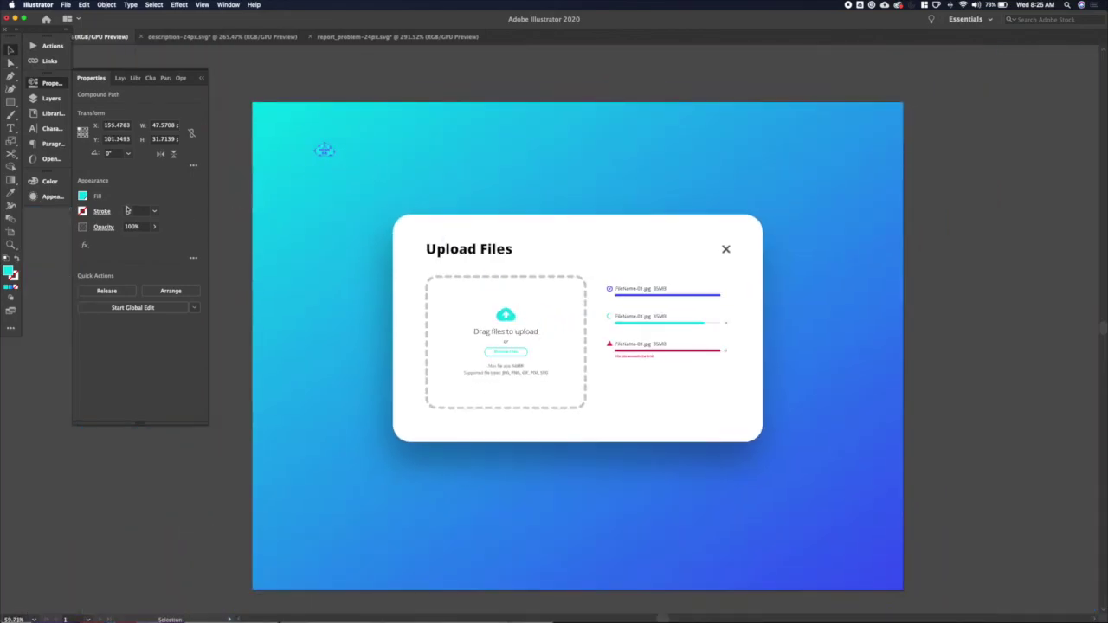
Recolor the cloud icon copy white and set its opacity to 10%.
click(83, 197)
click(22, 235)
key(Escape)
click(137, 227)
key(shift+Down)
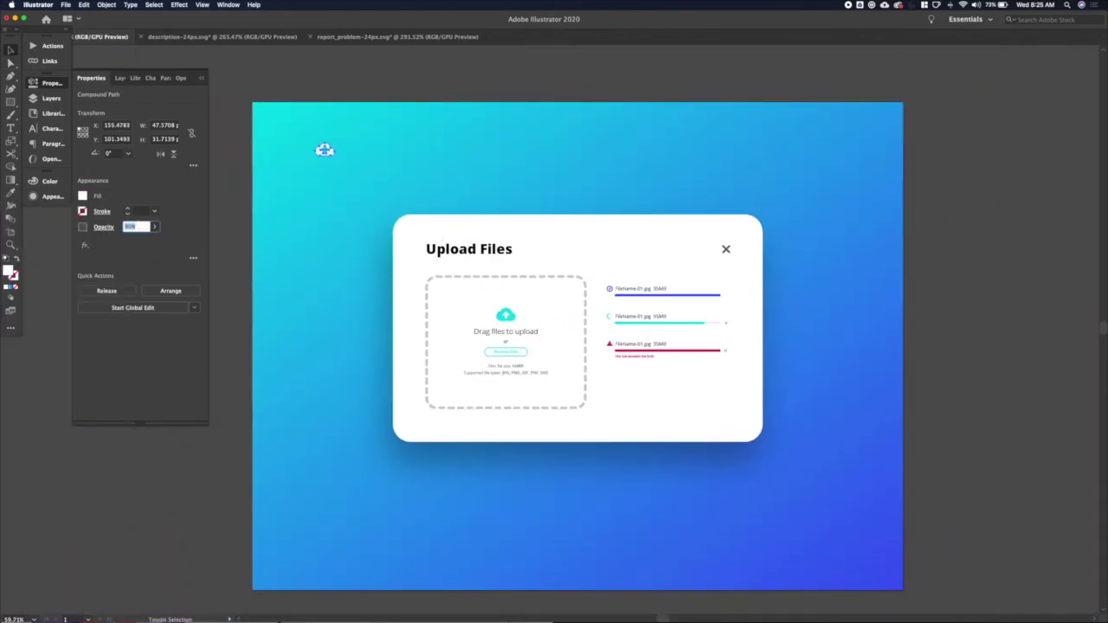
key(Return)
Enlarge the white cloud icon copy to about 78 px high.
key(s)
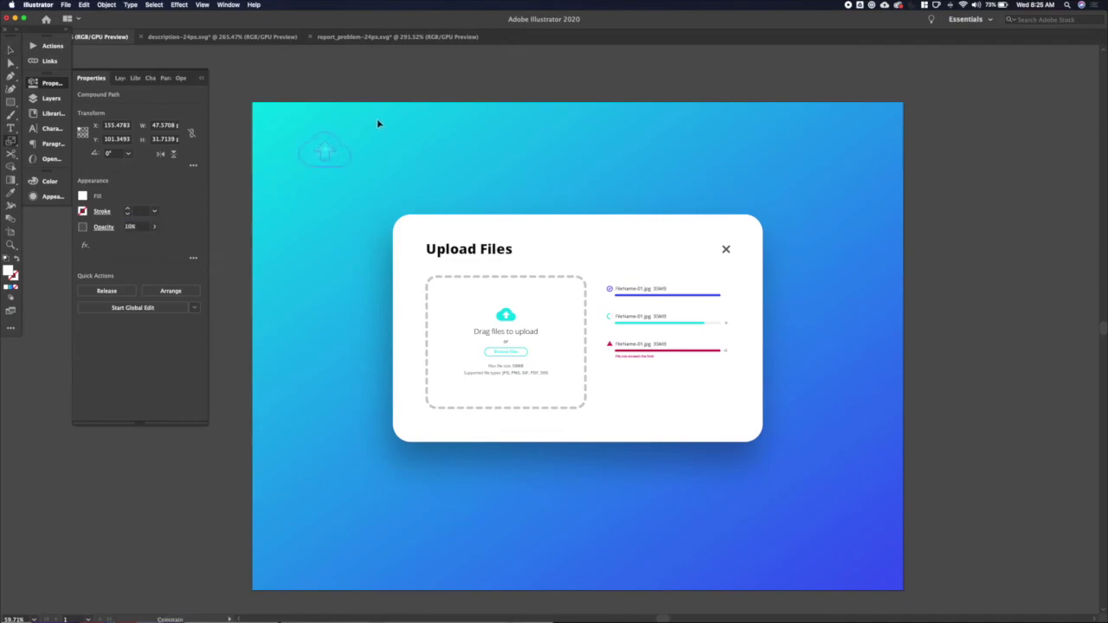
drag(372, 125, 372, 124)
key(v)
click(235, 112)
Duplicate the white cloud into a row of eleven across the background's upper edge and align their tops.
drag(339, 161, 853, 124)
drag(853, 124, 908, 127)
key(super+a)
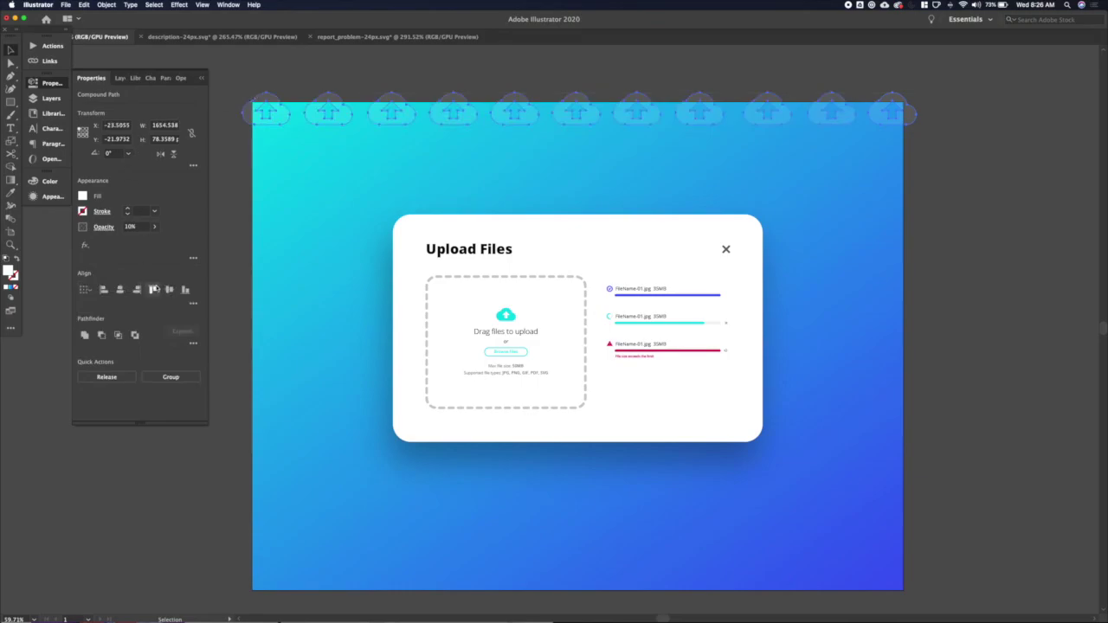
drag(901, 102, 900, 147)
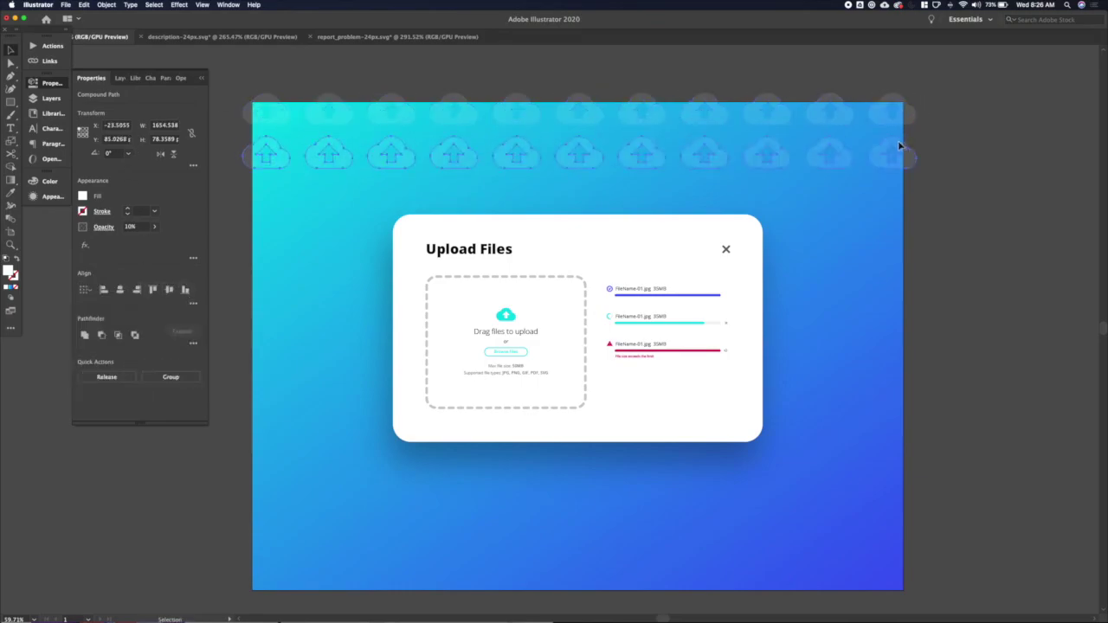
key(shift+Left)
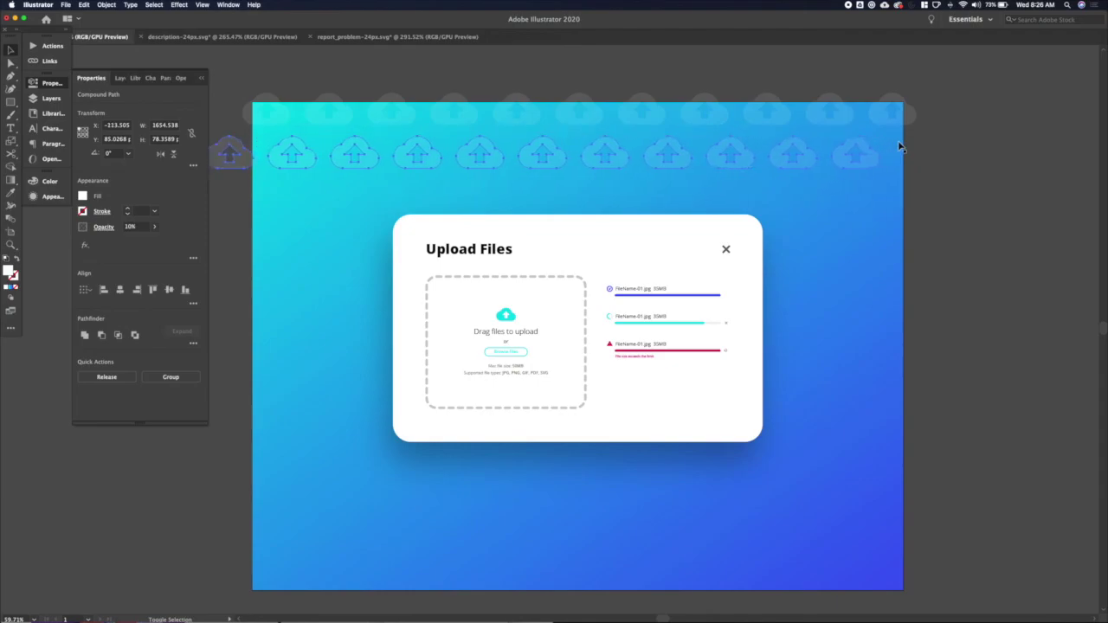
key(Delete)
Add a twelfth cloud beyond the row's right end and distribute the clouds evenly by horizontal centers.
click(962, 114)
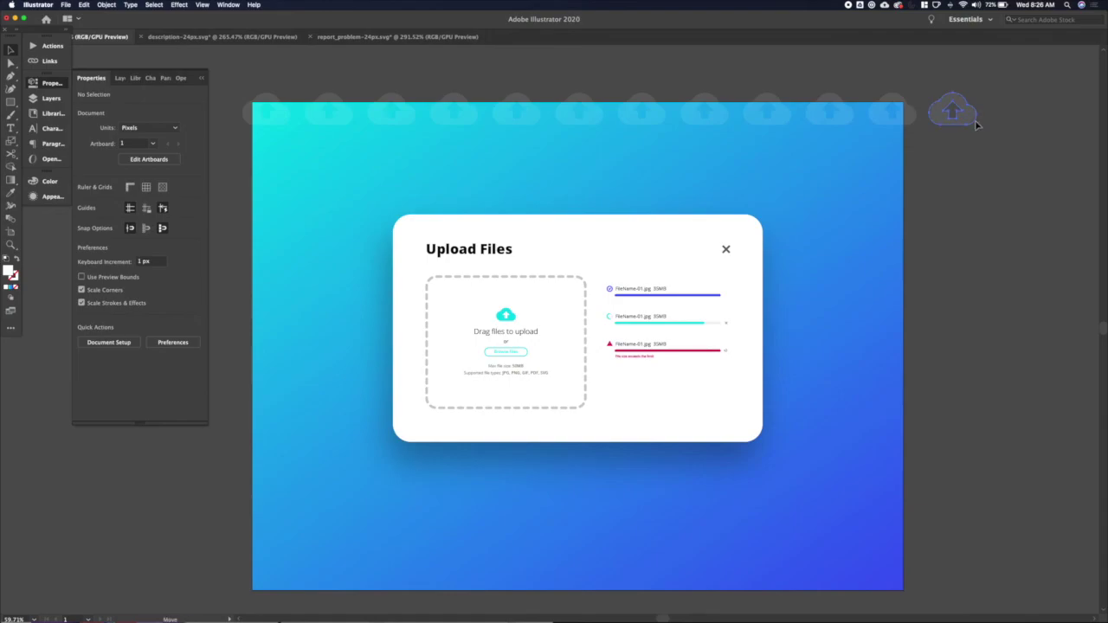
click(193, 304)
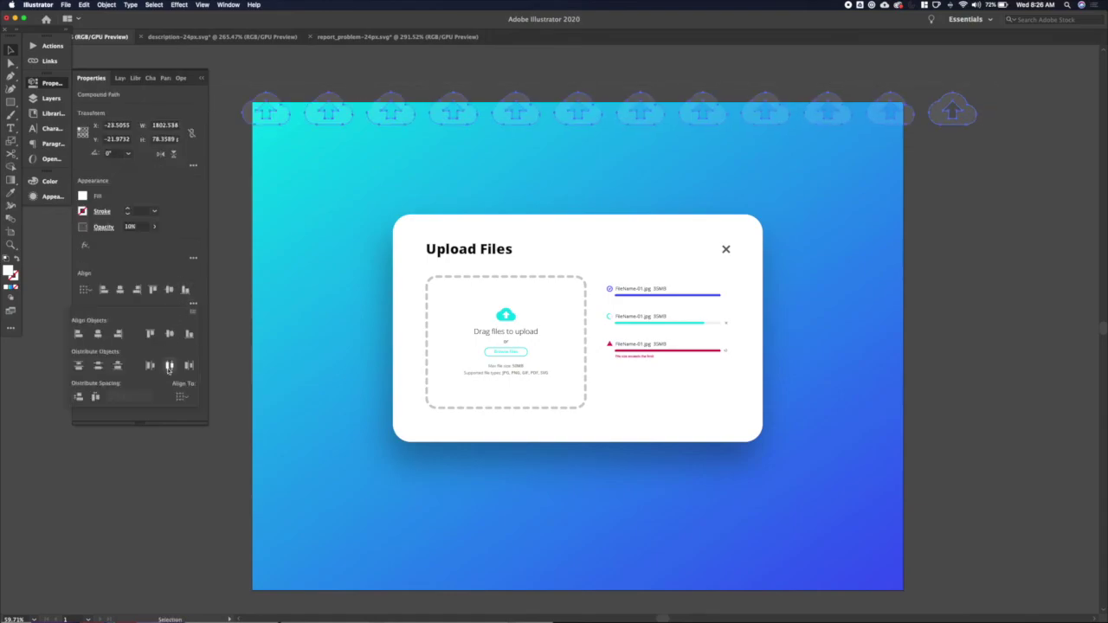
Group the cloud row, place a copy directly beneath it and shift the copy about 70 px left for a staggered pattern.
drag(471, 129, 465, 168)
key(shift+Left)
key(shift+Left)
key(shift+Left)
key(shift+Left)
key(shift+Left)
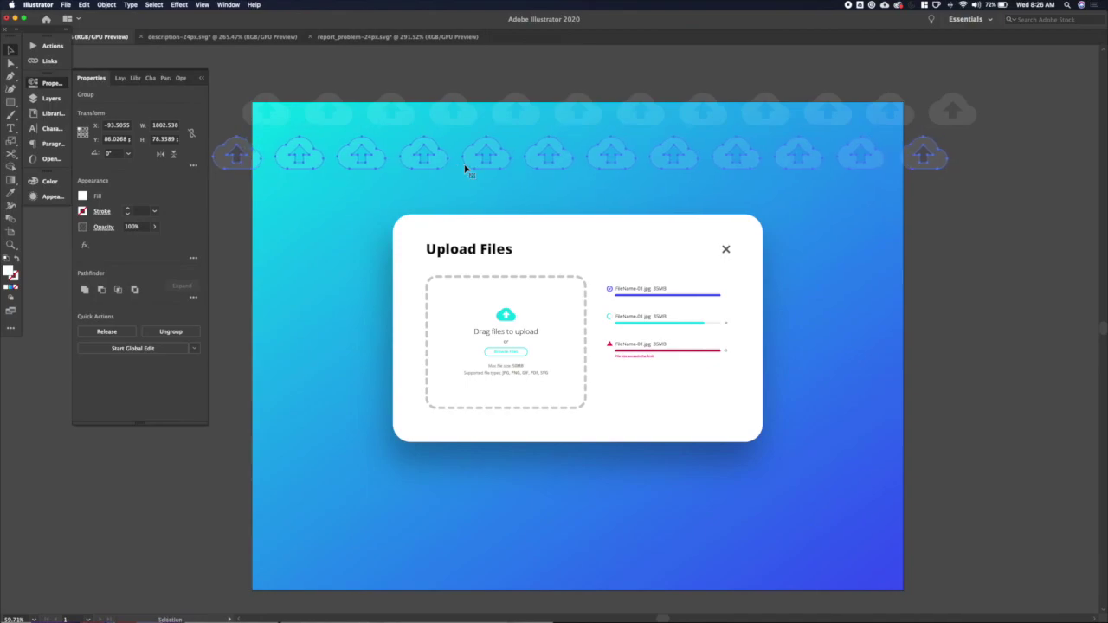
Duplicate the pair of staggered cloud rows downward until twelve rows cover the whole background.
drag(992, 180, 909, 206)
key(super+z)
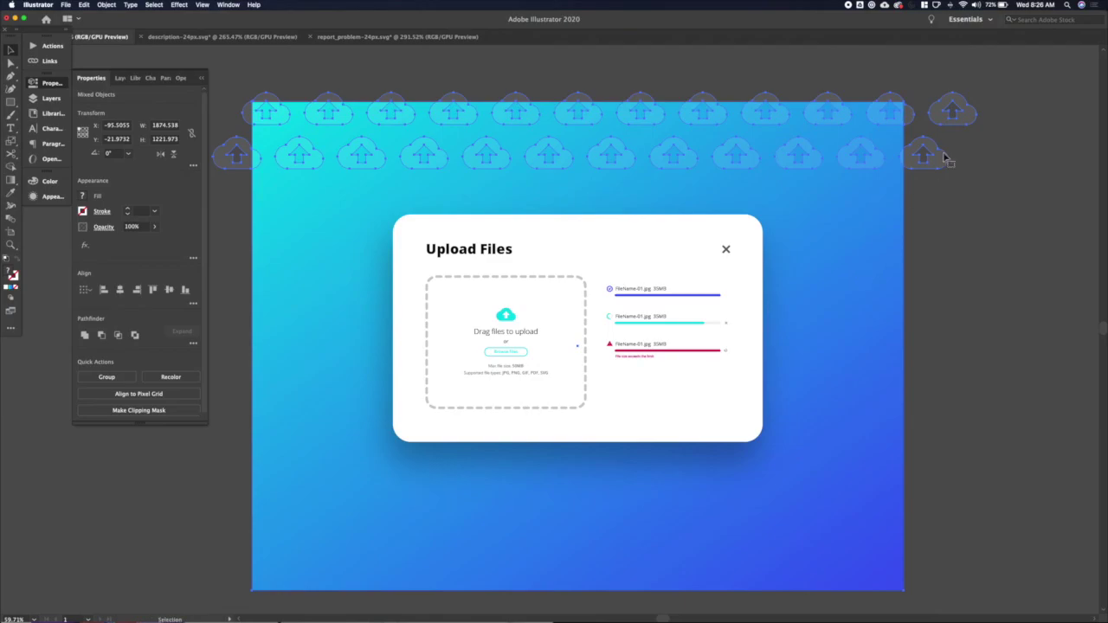
drag(930, 229, 942, 563)
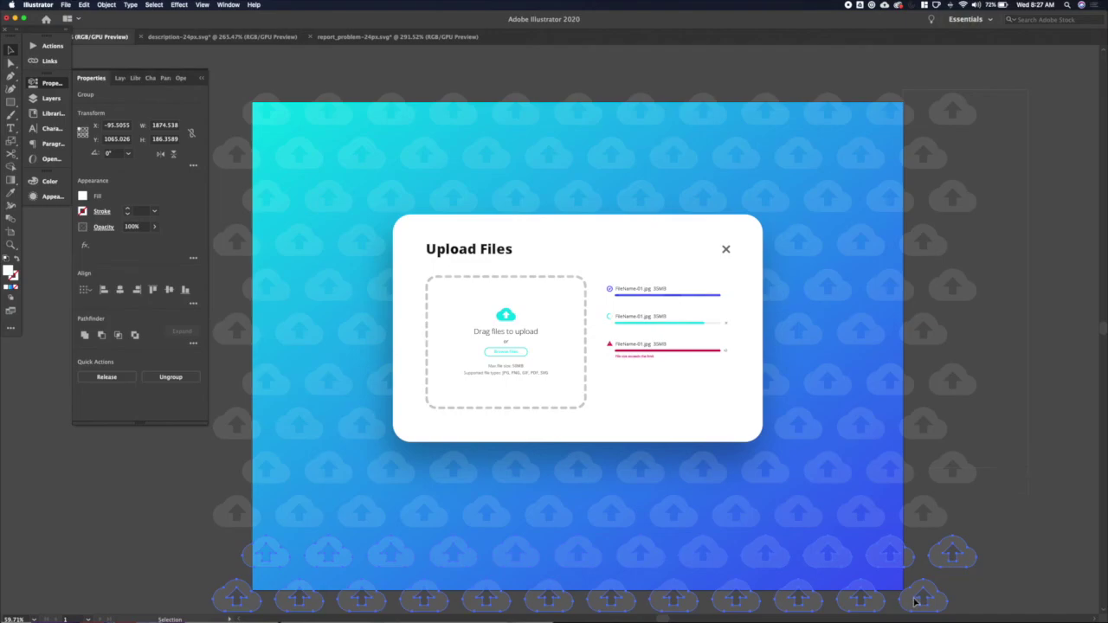
Select all the cloud rows and distribute them evenly by vertical centers.
key(super+a)
click(193, 306)
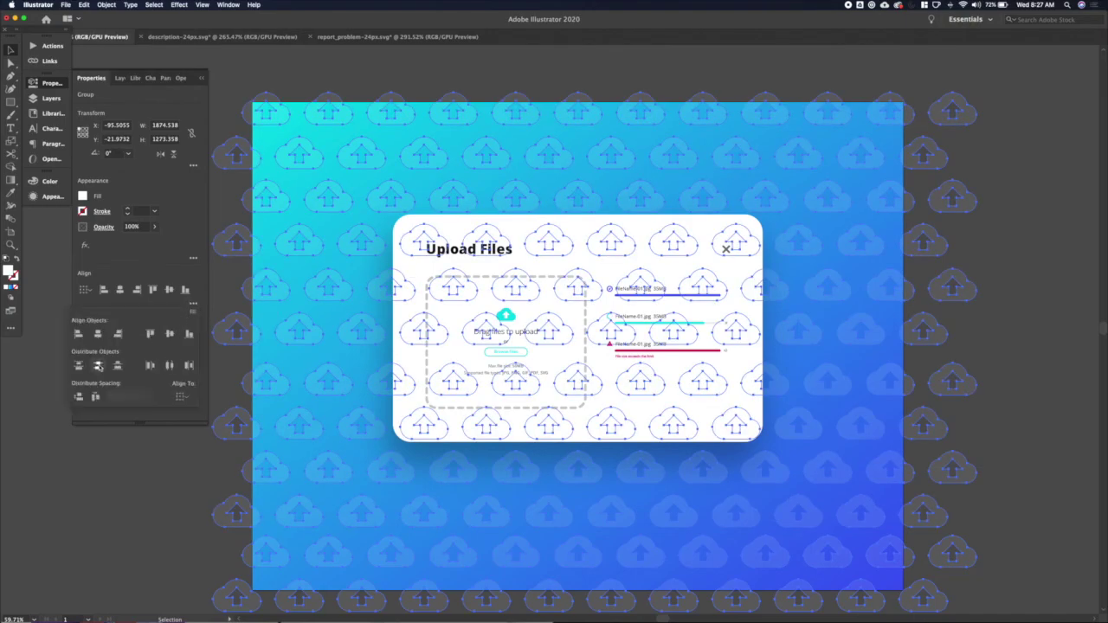
click(1054, 213)
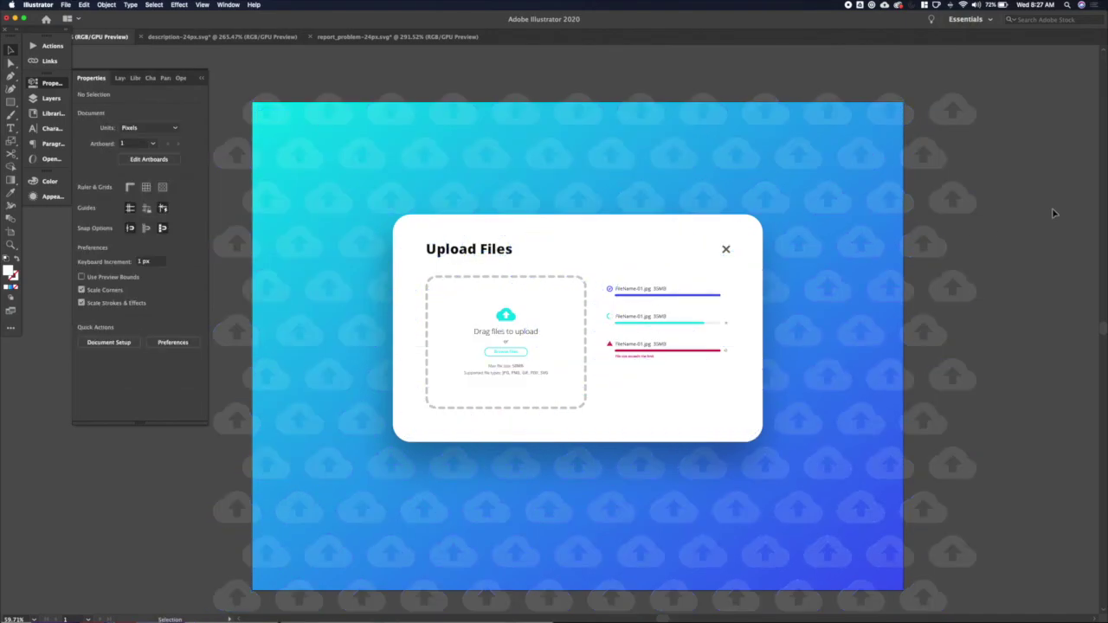
Set the opacity of the grouped cloud rows to 50% and deselect them.
scroll(1054, 212, down, 3)
scroll(1054, 213, right, 4)
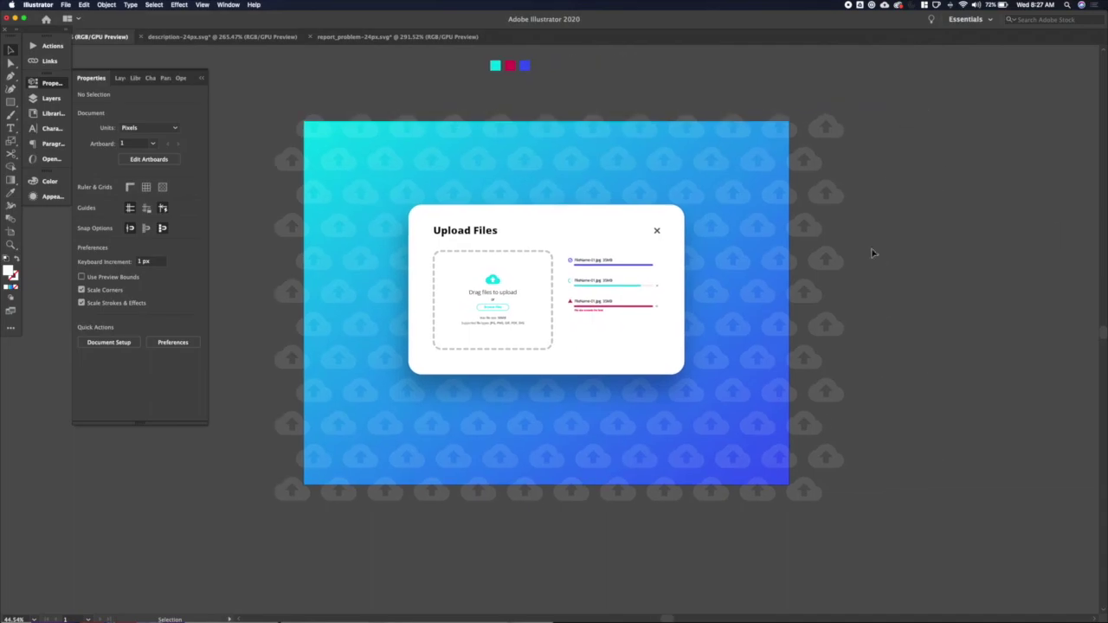
click(797, 506)
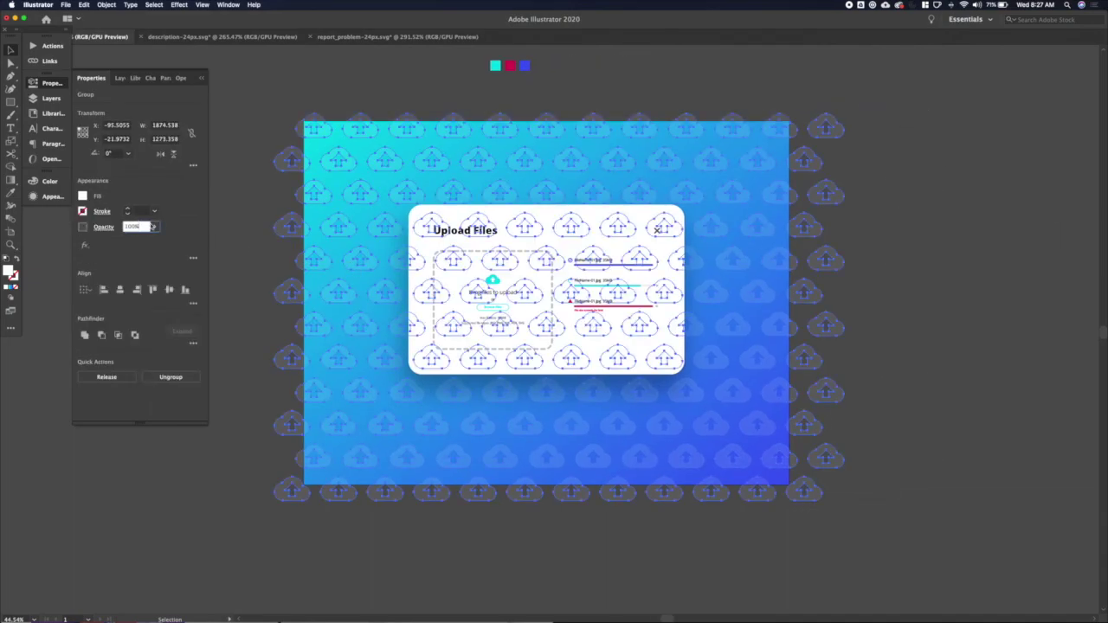
text(50)
key(Tab)
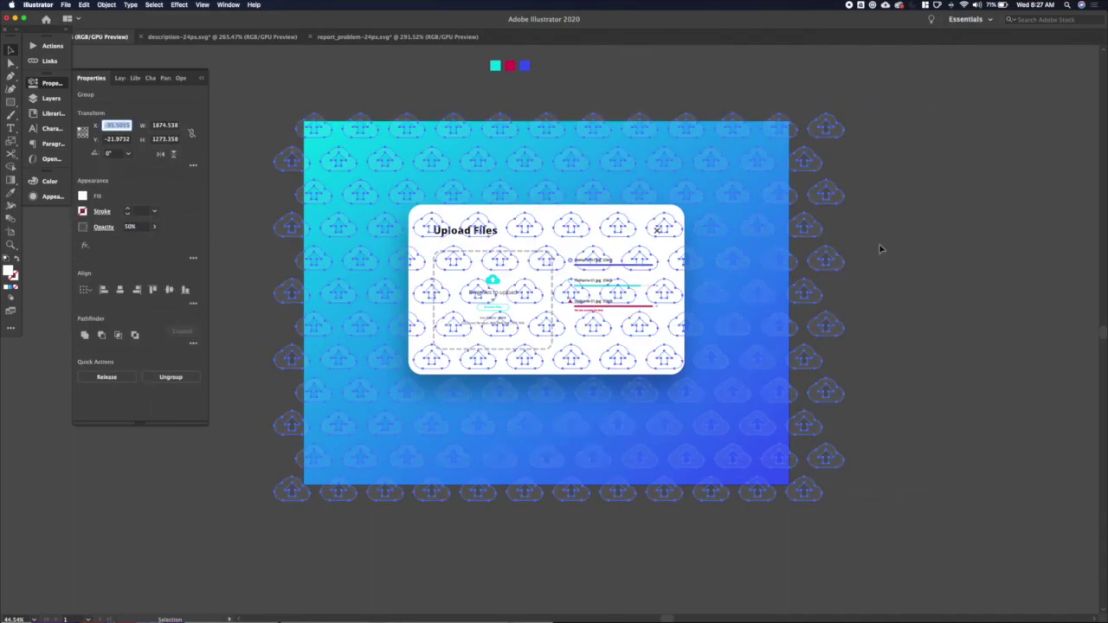
click(872, 252)
key(a)
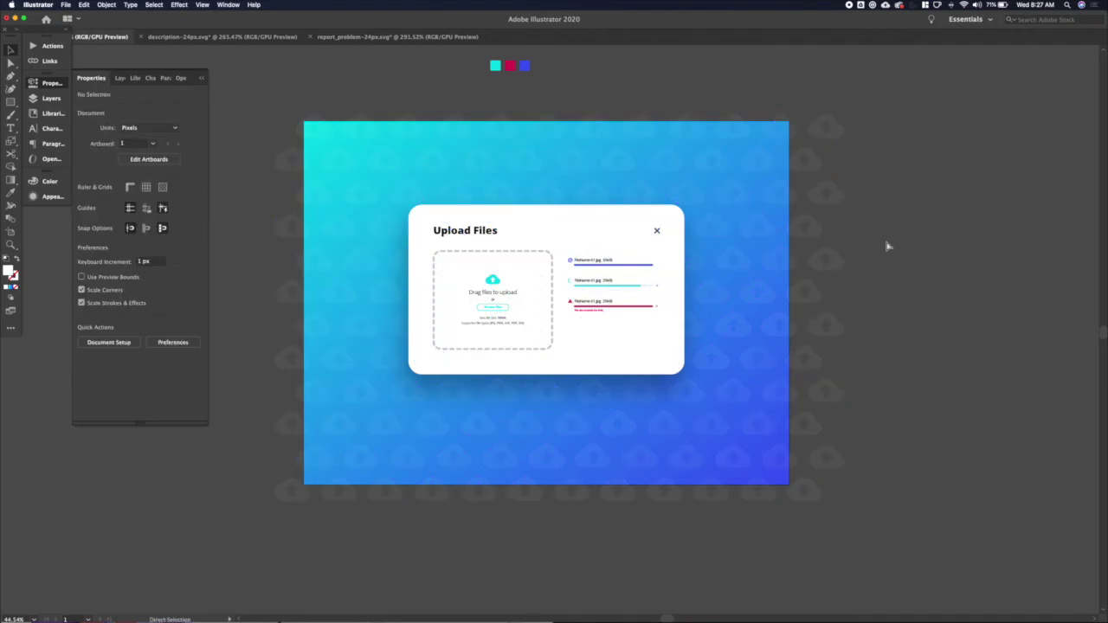
key(v)
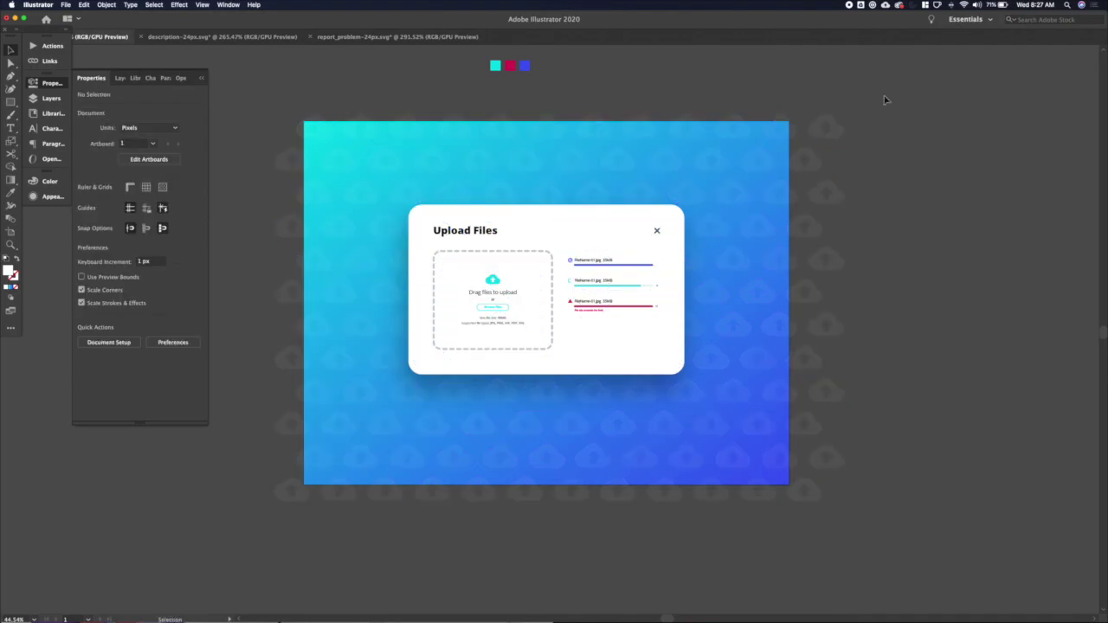